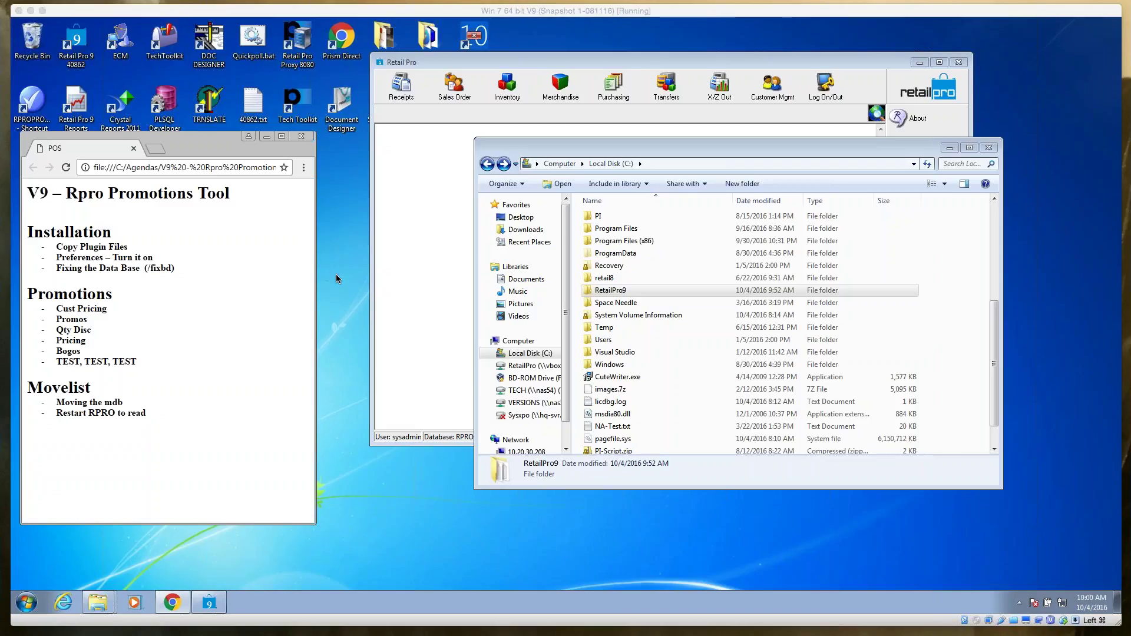
Open the RetailPro9\RProProm folder and select RPROPROM.dll and RProProm.mnf.
click(661, 164)
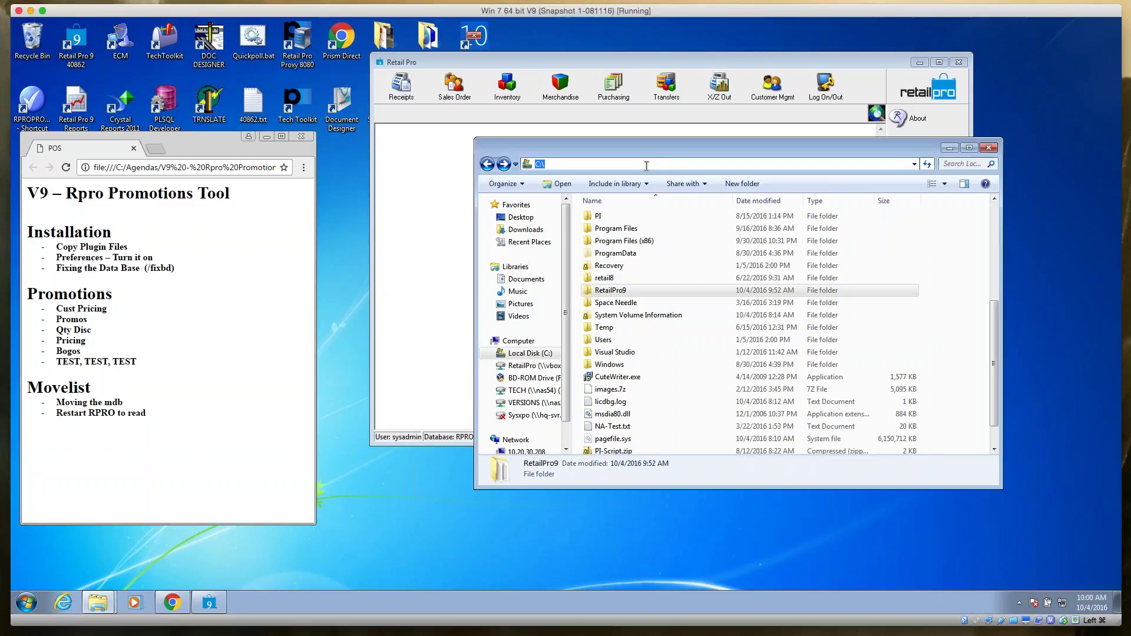
click(620, 290)
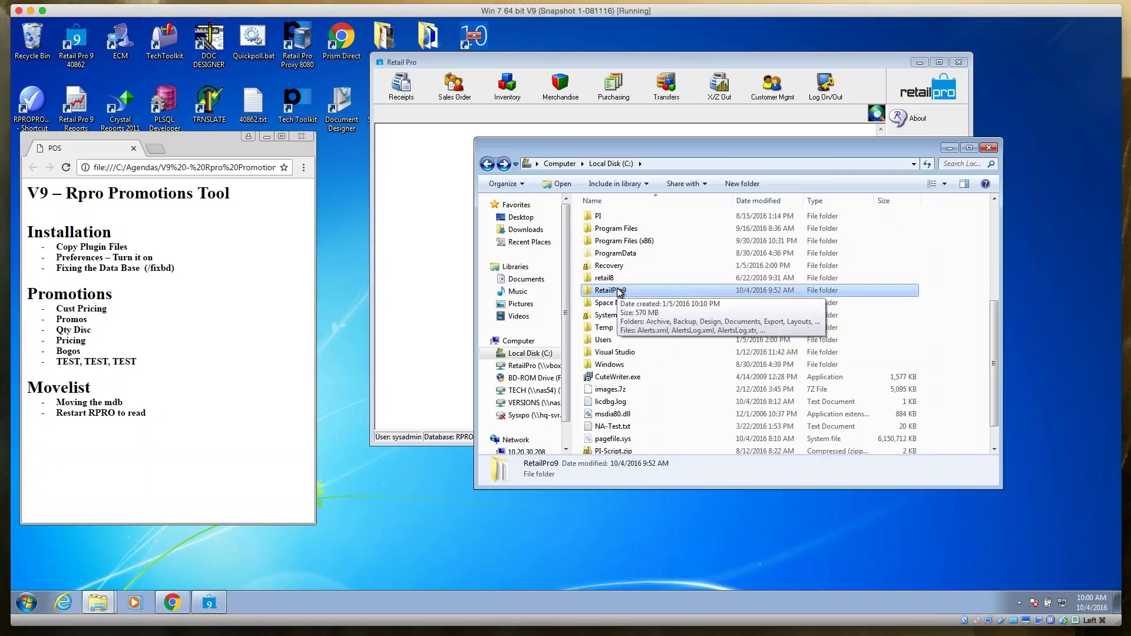
double_click(620, 291)
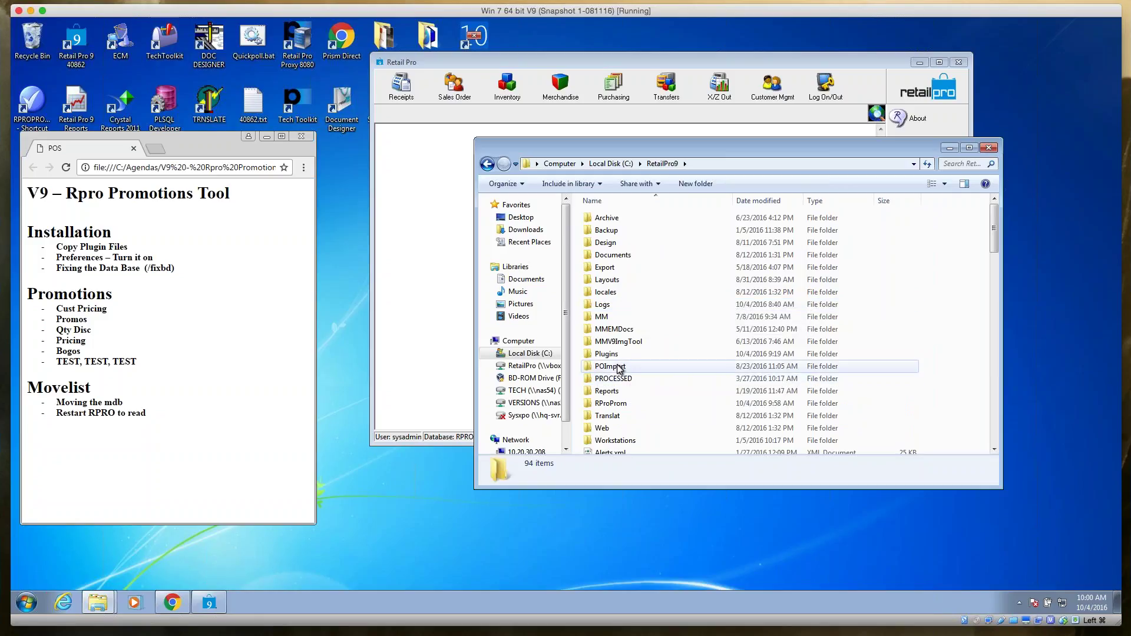
click(686, 405)
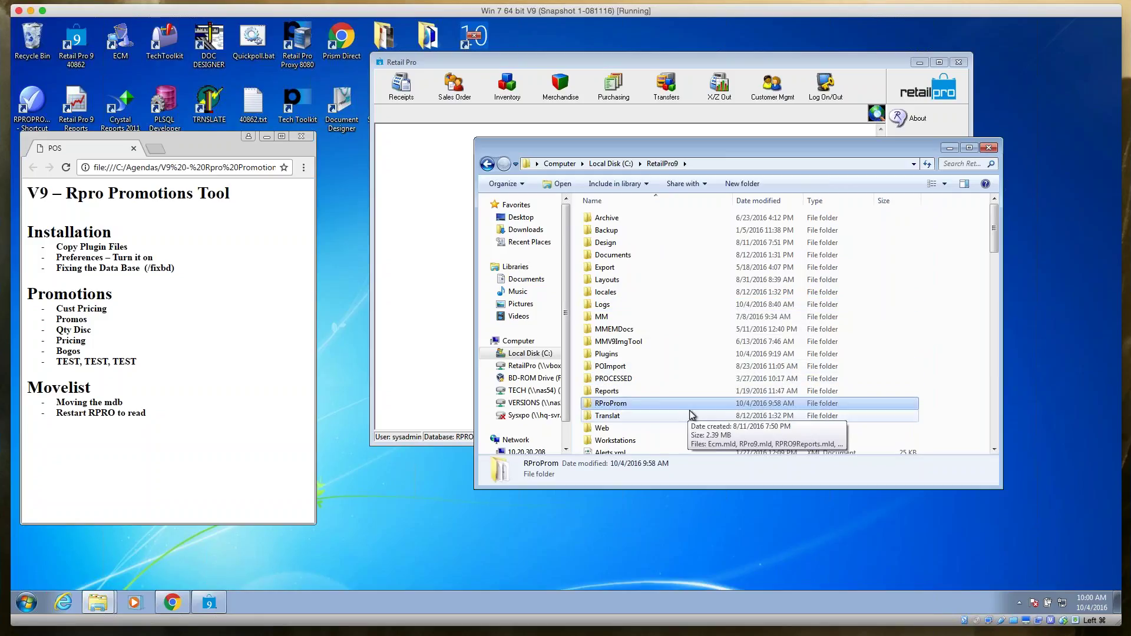
double_click(640, 404)
click(641, 218)
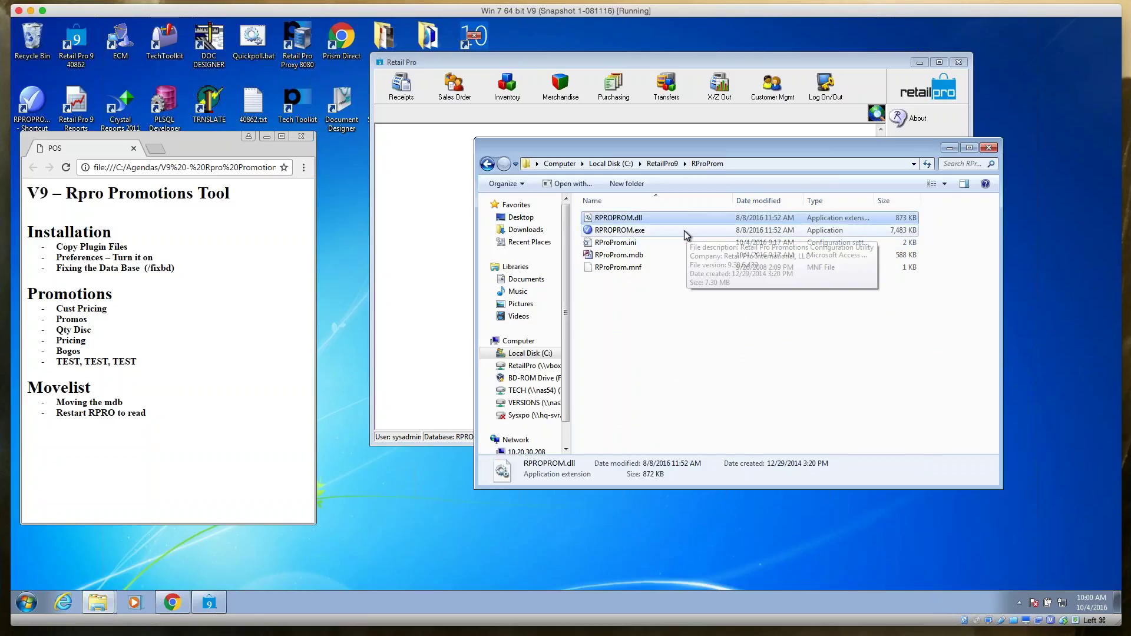
ctrl+click(638, 272)
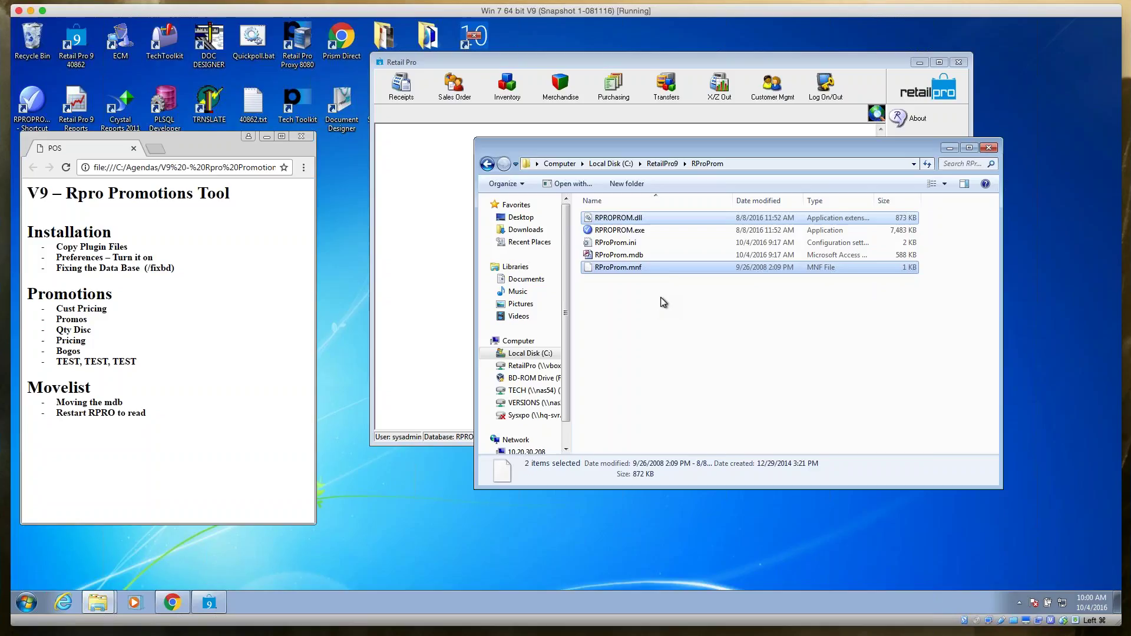
Copy RPROPROM.dll and RProProm.mnf, then go to the RetailPro9 Plugins folder.
right_click(660, 270)
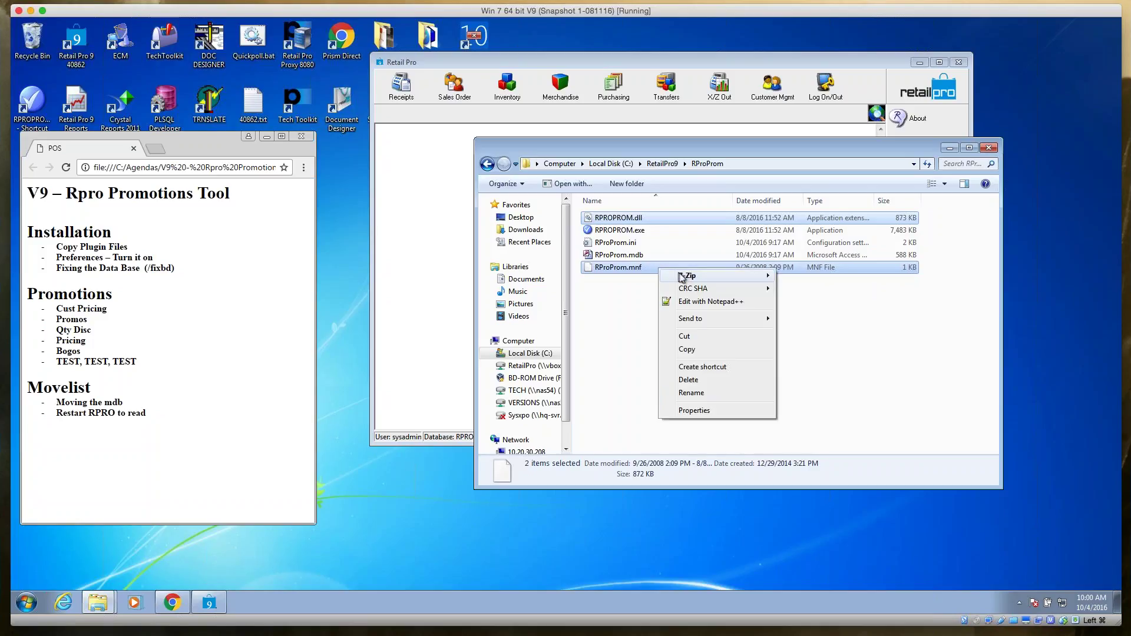
click(698, 355)
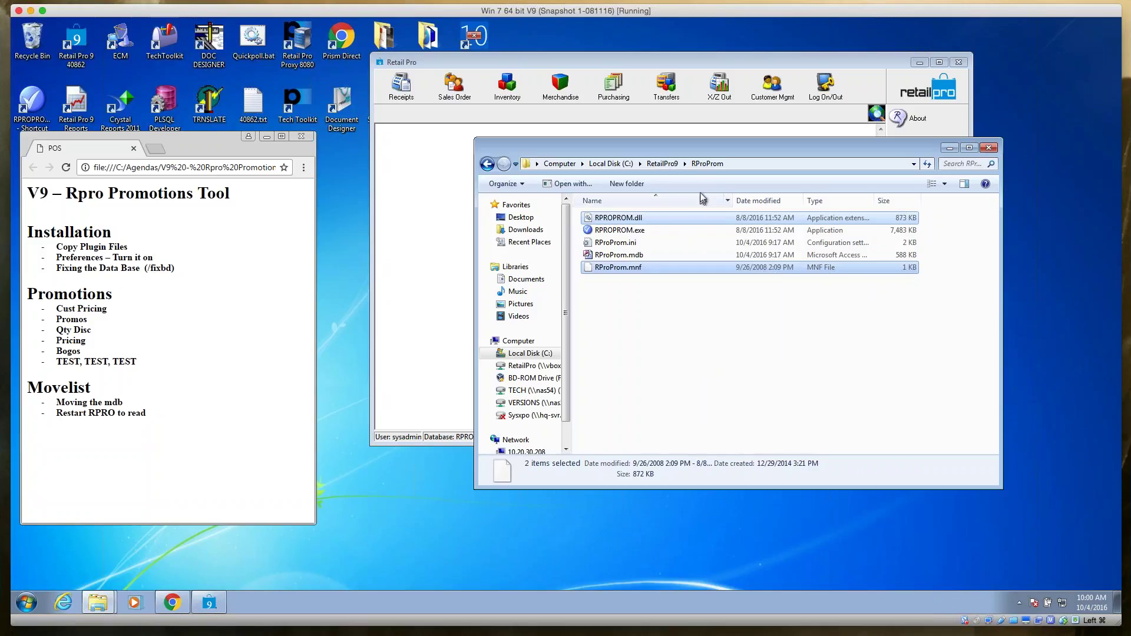
click(662, 164)
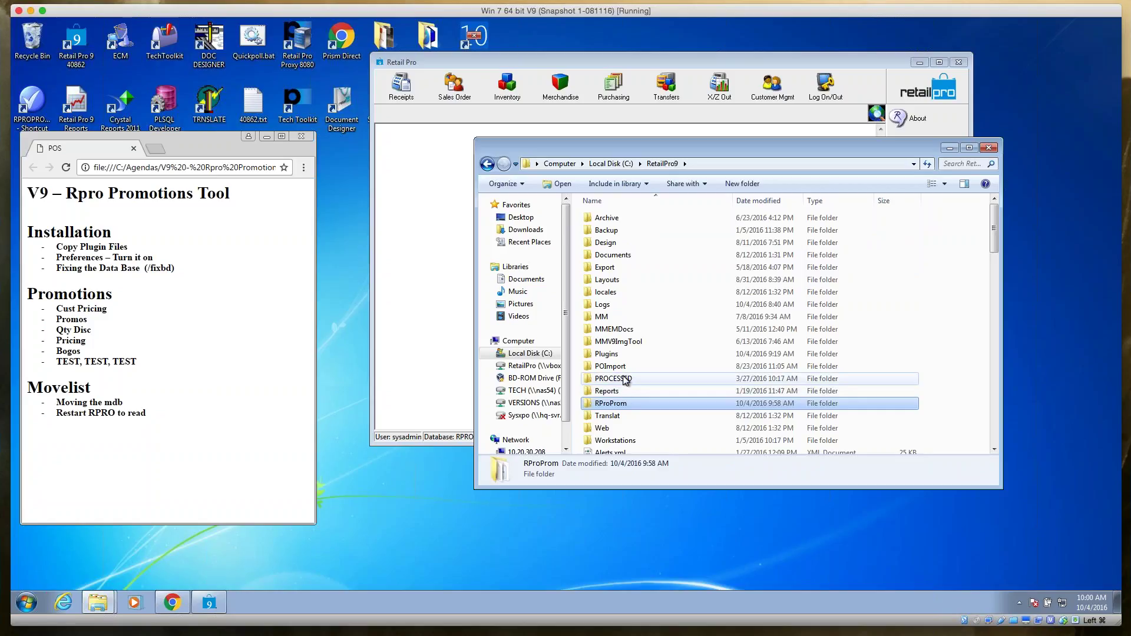
click(625, 357)
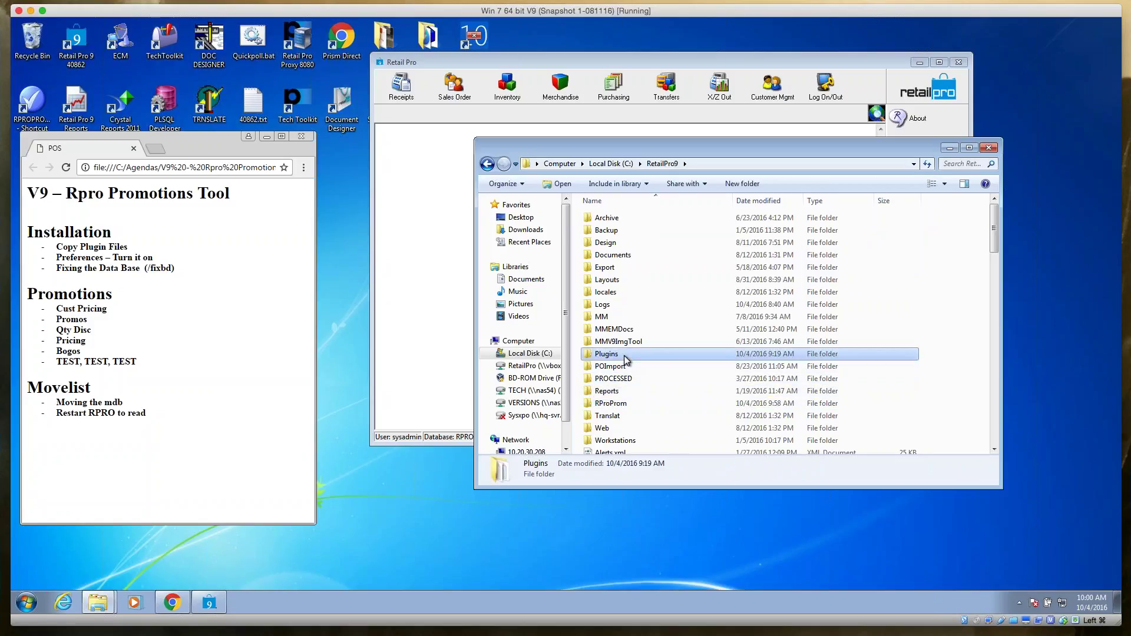
double_click(624, 356)
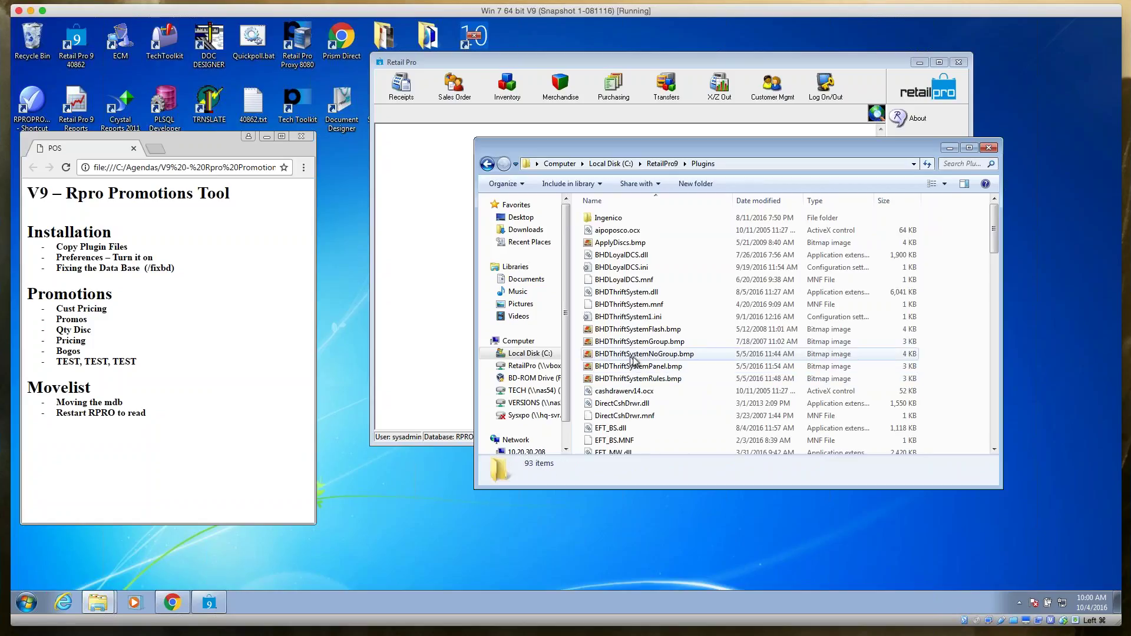
Paste the files into Plugins, keeping the existing RProProm.mnf and RPROPROM.dll.
right_click(694, 406)
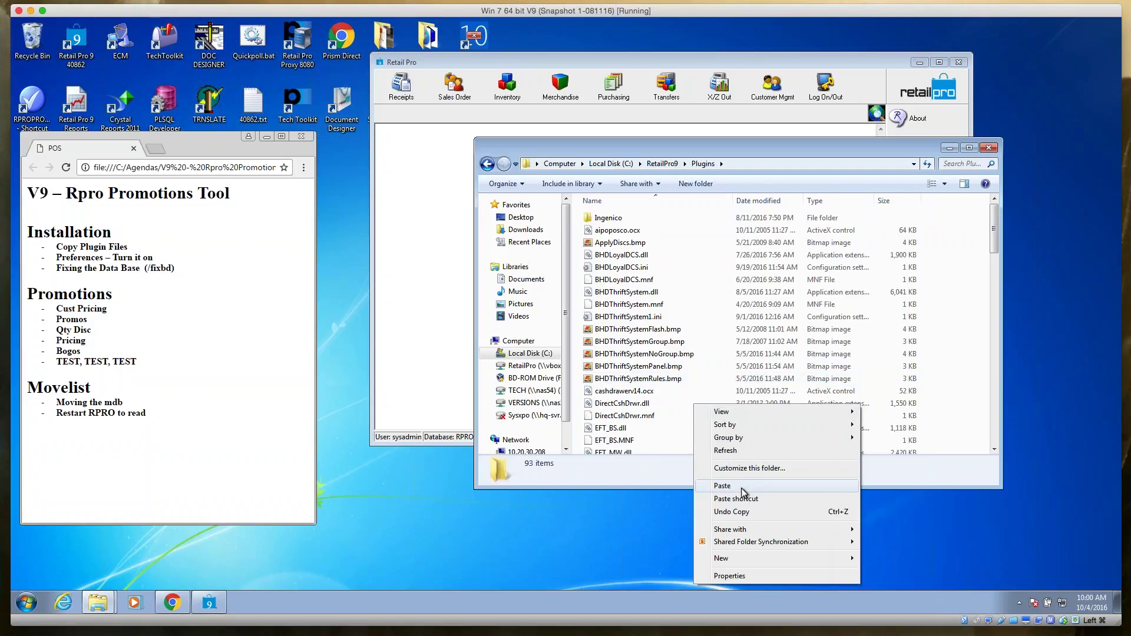
click(723, 486)
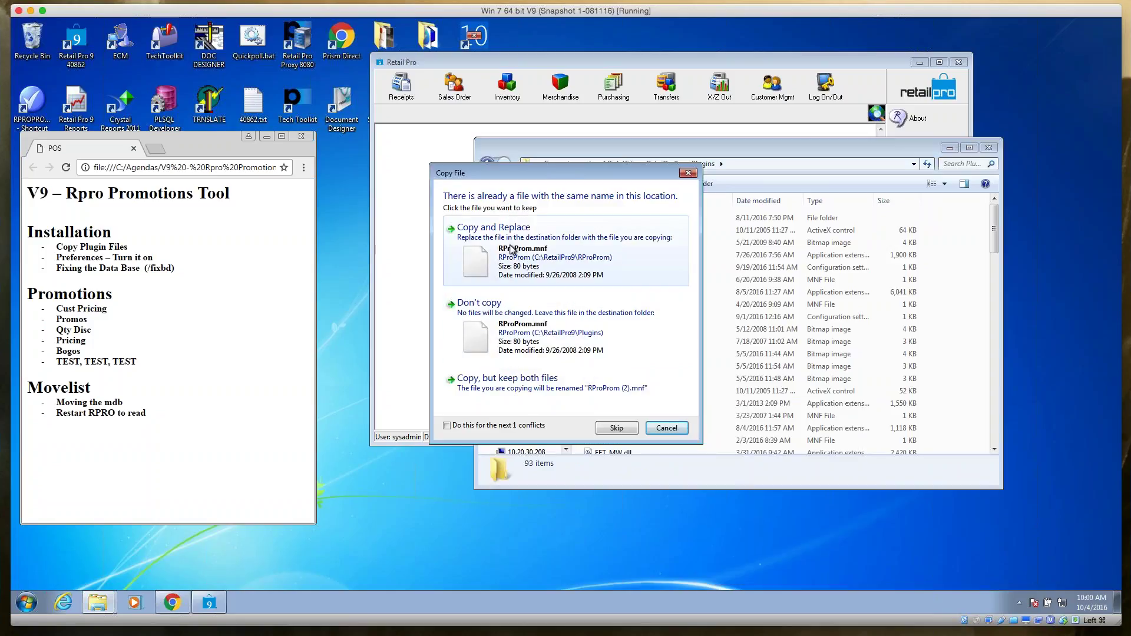
click(623, 428)
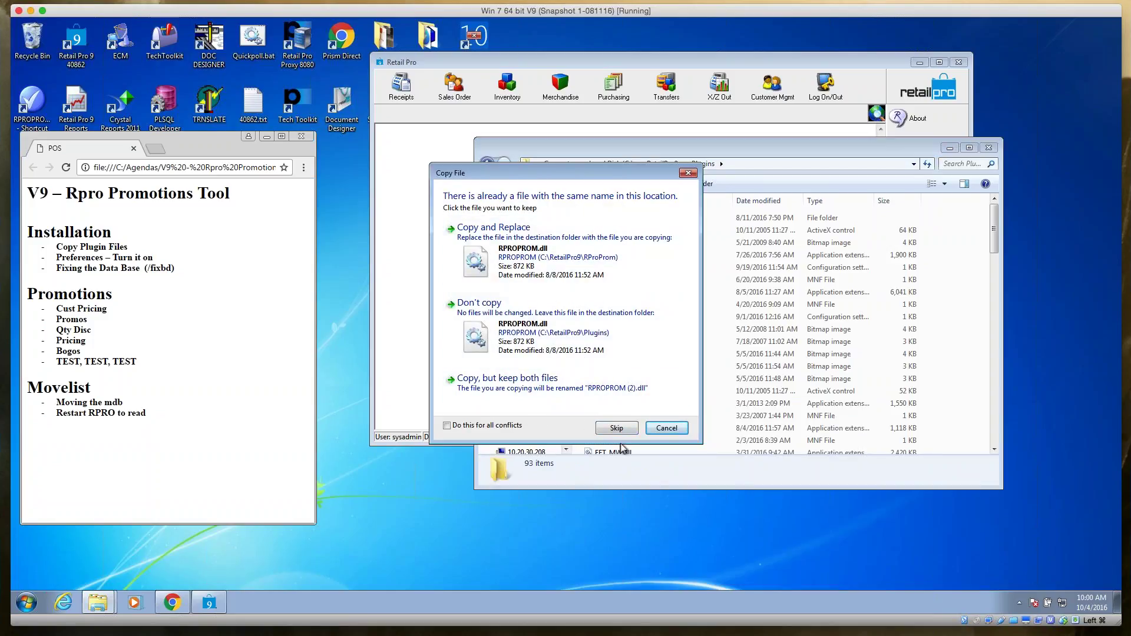
click(622, 430)
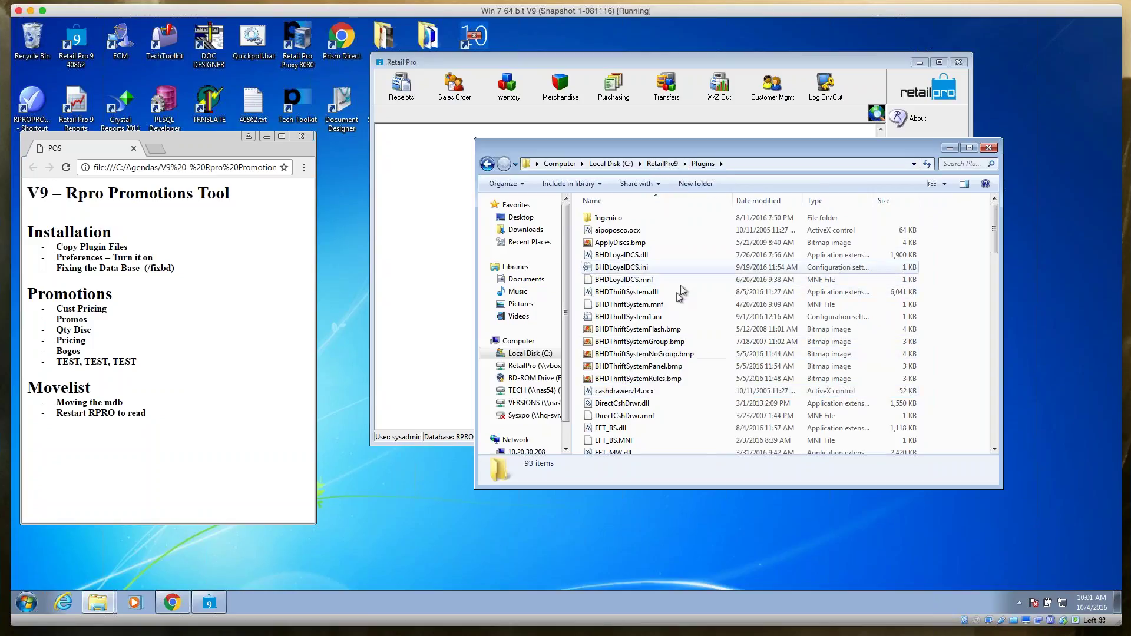
Go back to RetailPro9, view the Retail Pro main window, then reopen the RProProm folder.
click(654, 164)
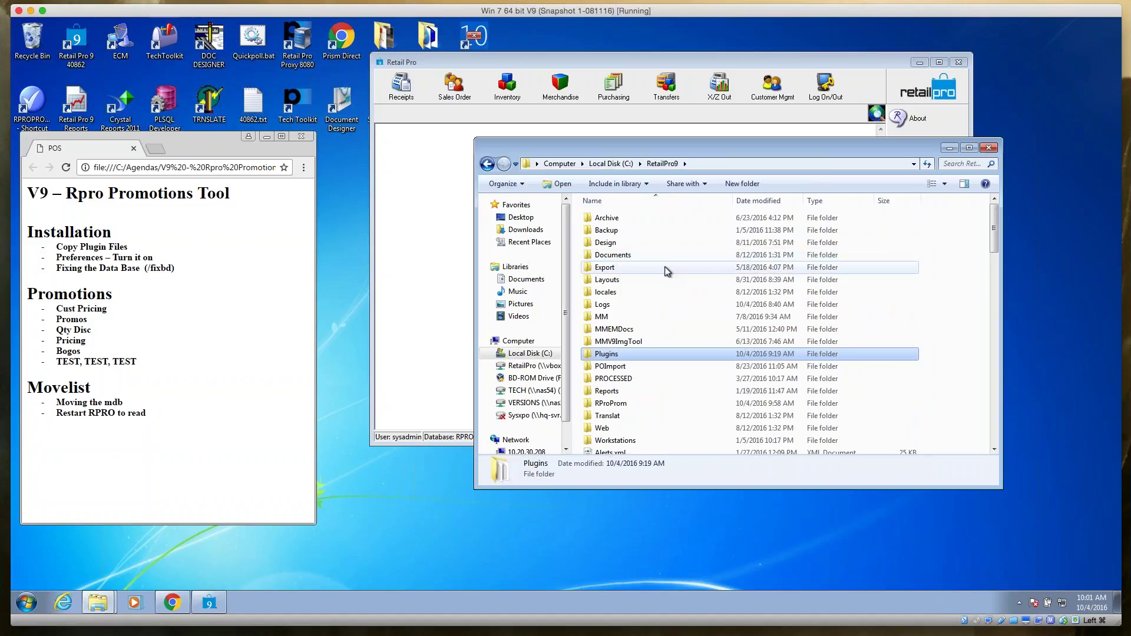
click(455, 63)
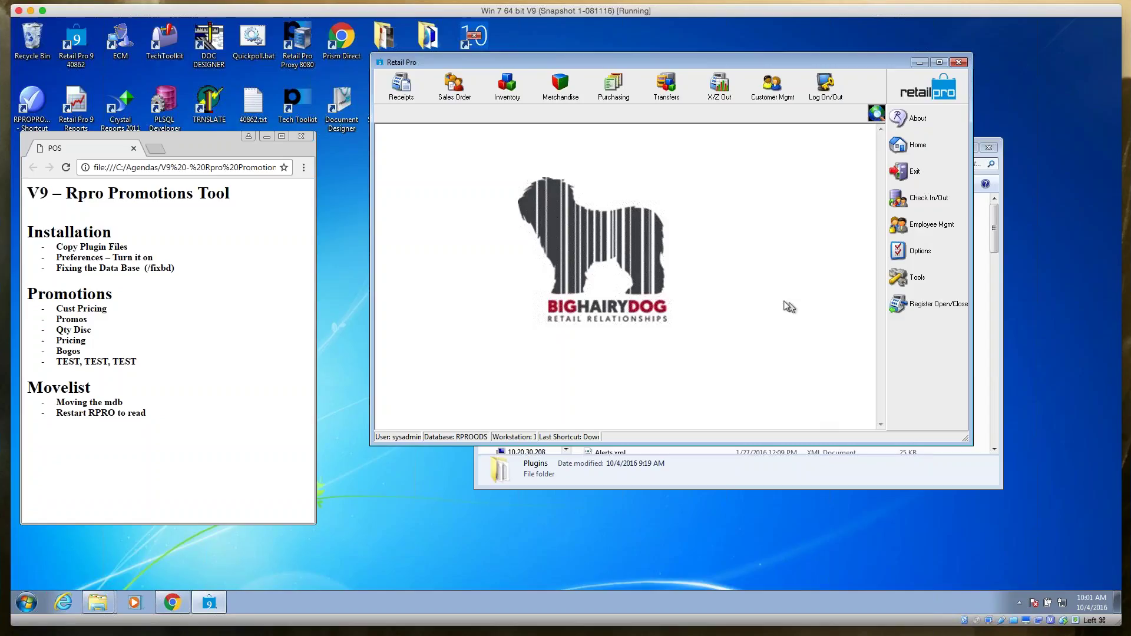
click(884, 478)
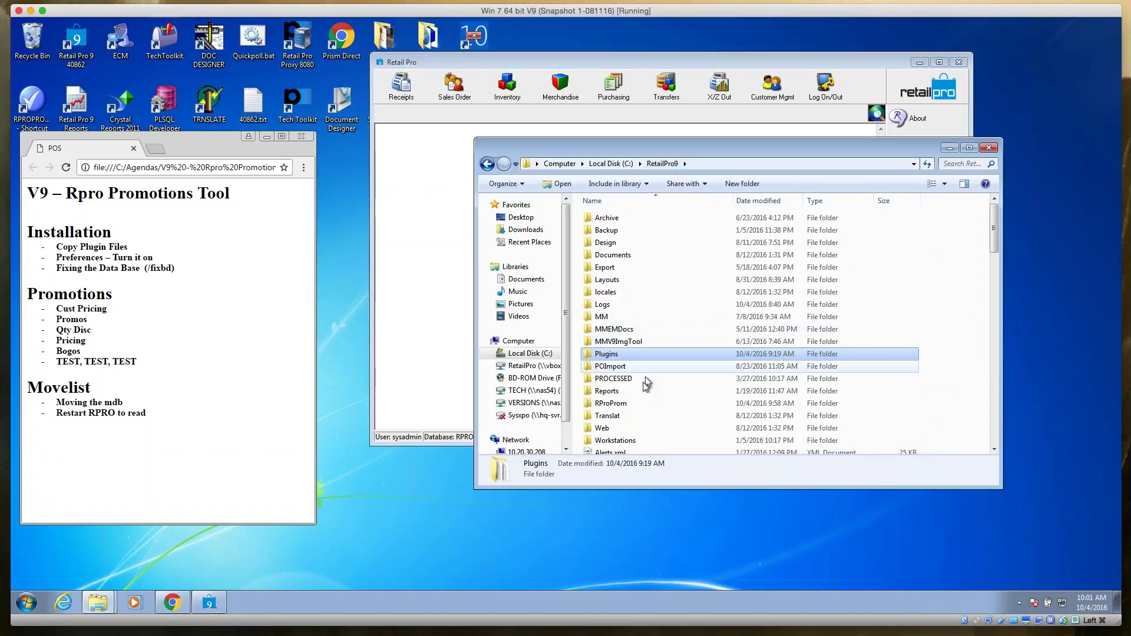
click(638, 405)
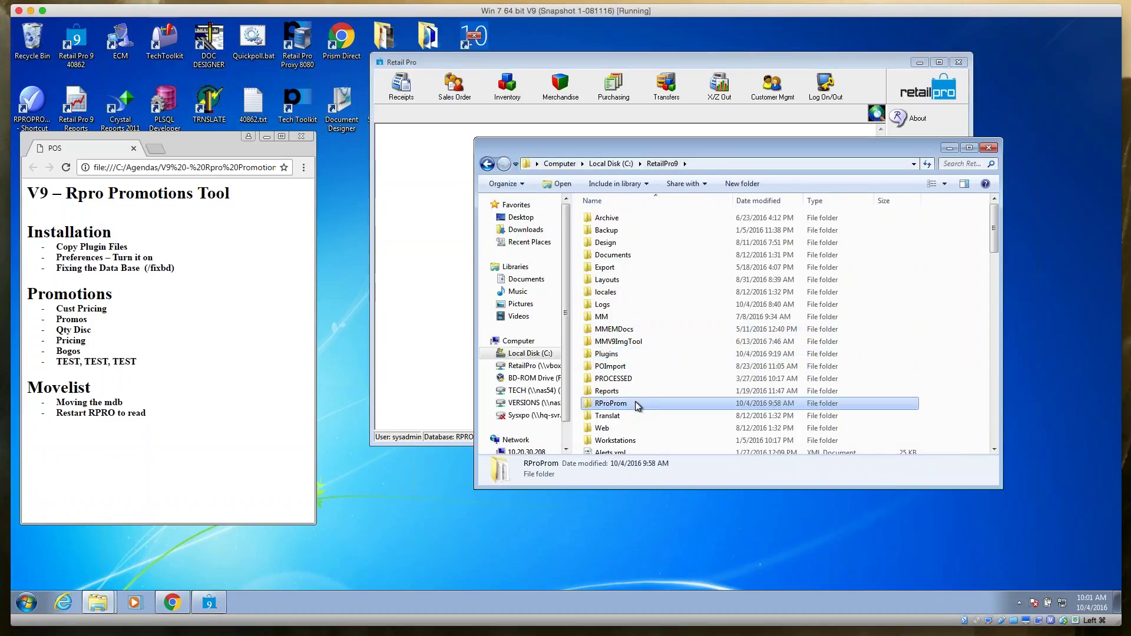
double_click(637, 405)
Drag RPROPROM.exe to the desktop to create a shortcut and name it RPROPROM.
click(635, 231)
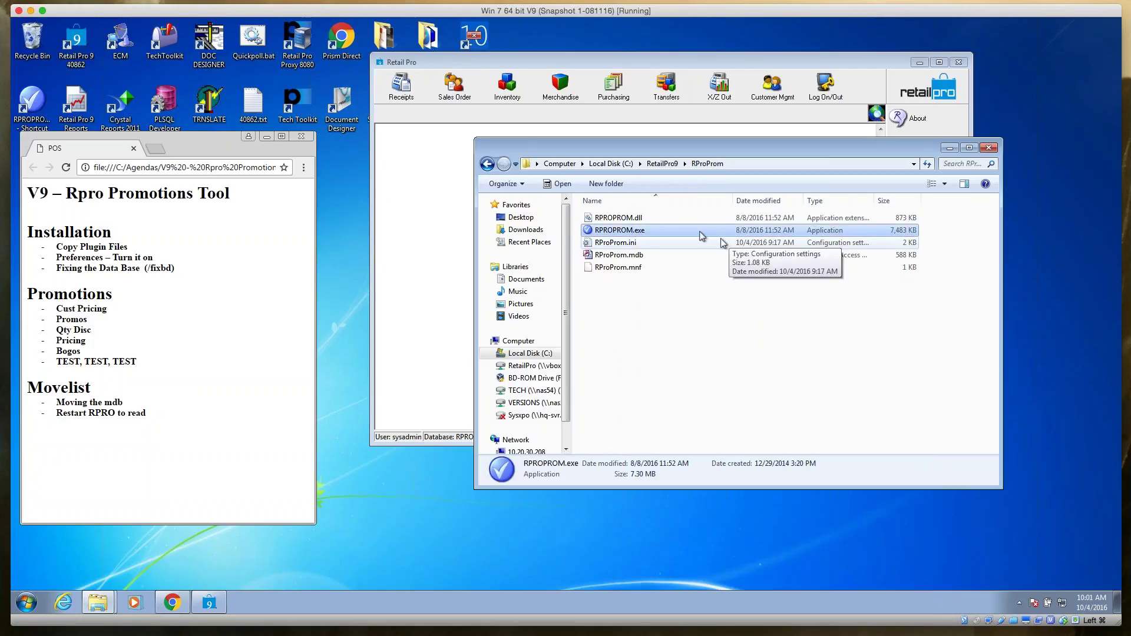
drag(607, 233, 355, 235)
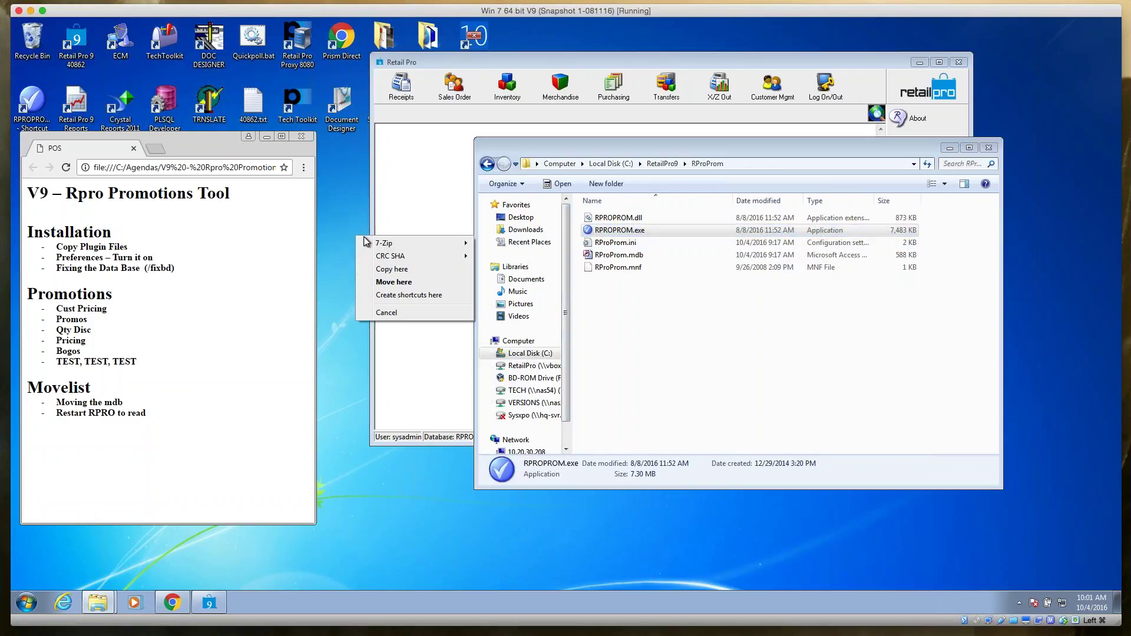
click(33, 117)
drag(187, 143, 189, 172)
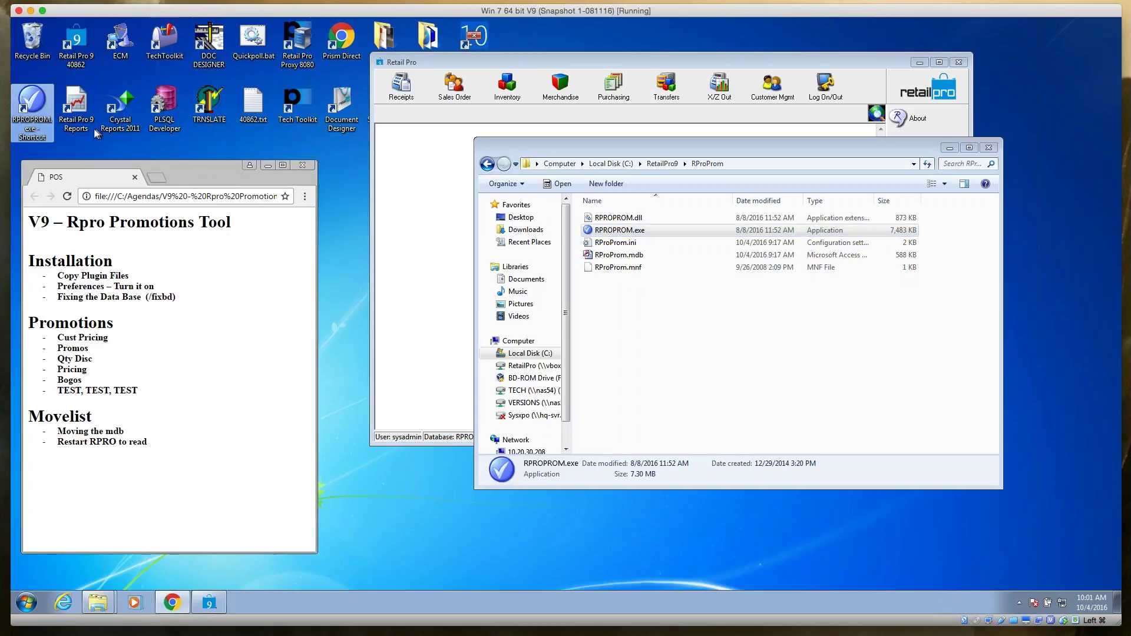
click(49, 136)
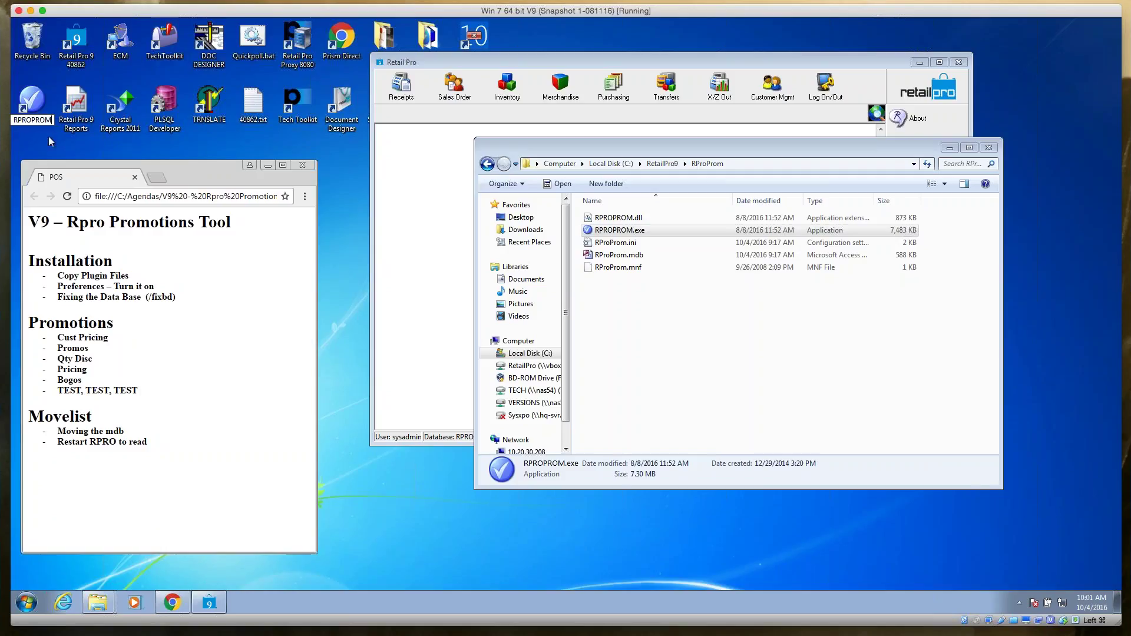
key(Return)
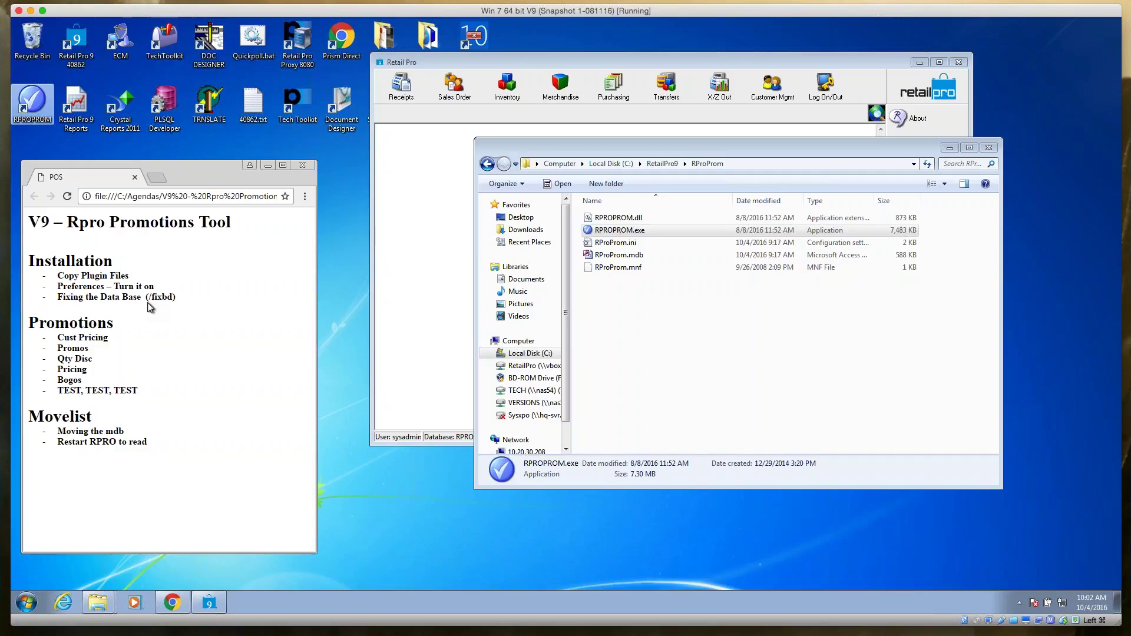
Highlight the /fixdb switch in the POS notes page.
click(148, 296)
drag(149, 297, 174, 296)
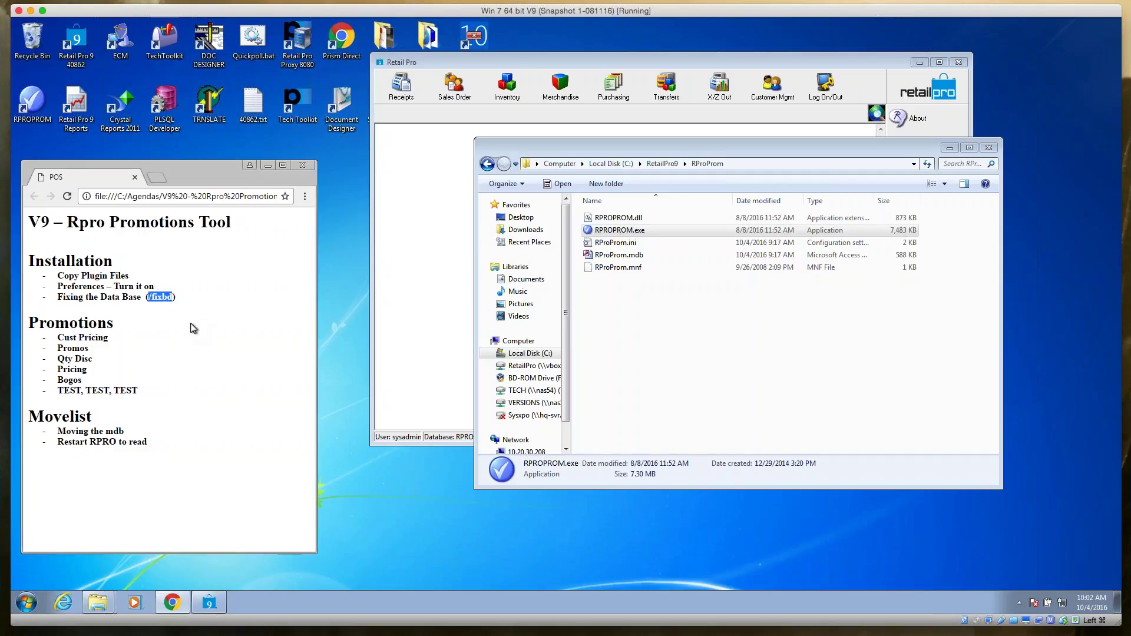
click(201, 300)
mouse_move(148, 296)
mouse_down()
mouse_move(175, 297)
mouse_move(162, 296)
mouse_up()
Append /fixdb to the RPROPROM shortcut's Target in Properties and apply it.
right_click(33, 104)
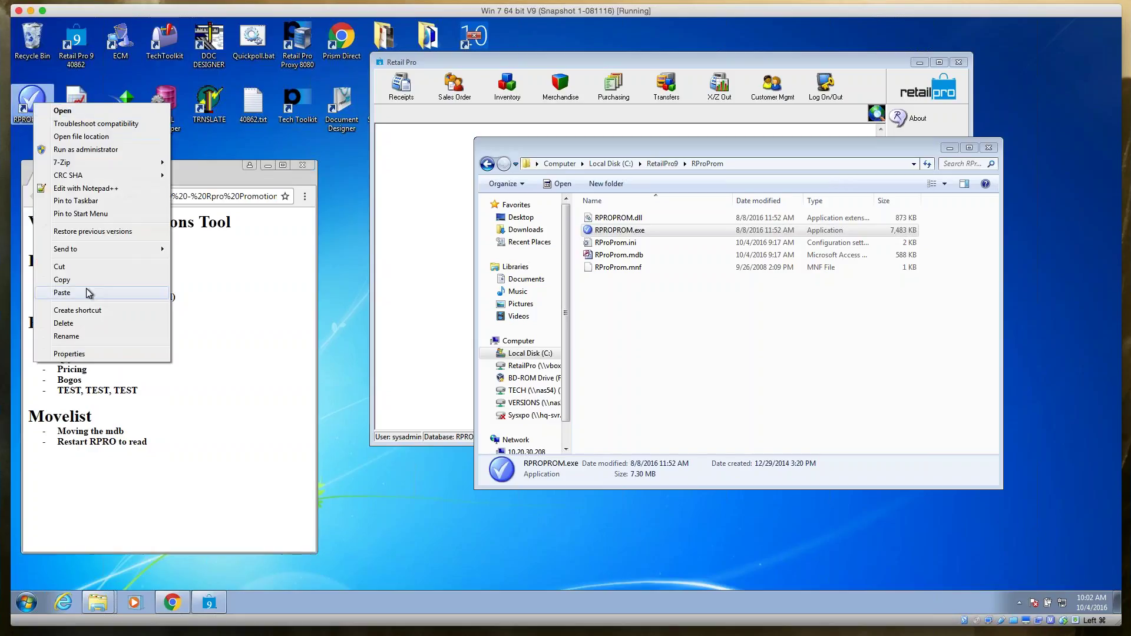
click(104, 356)
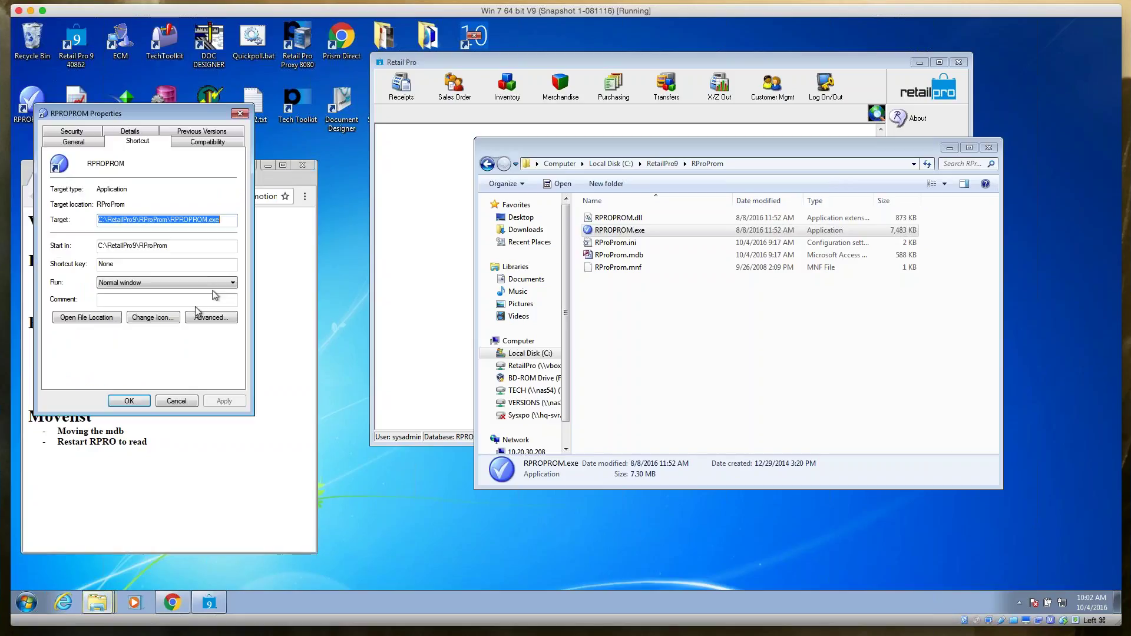
click(235, 219)
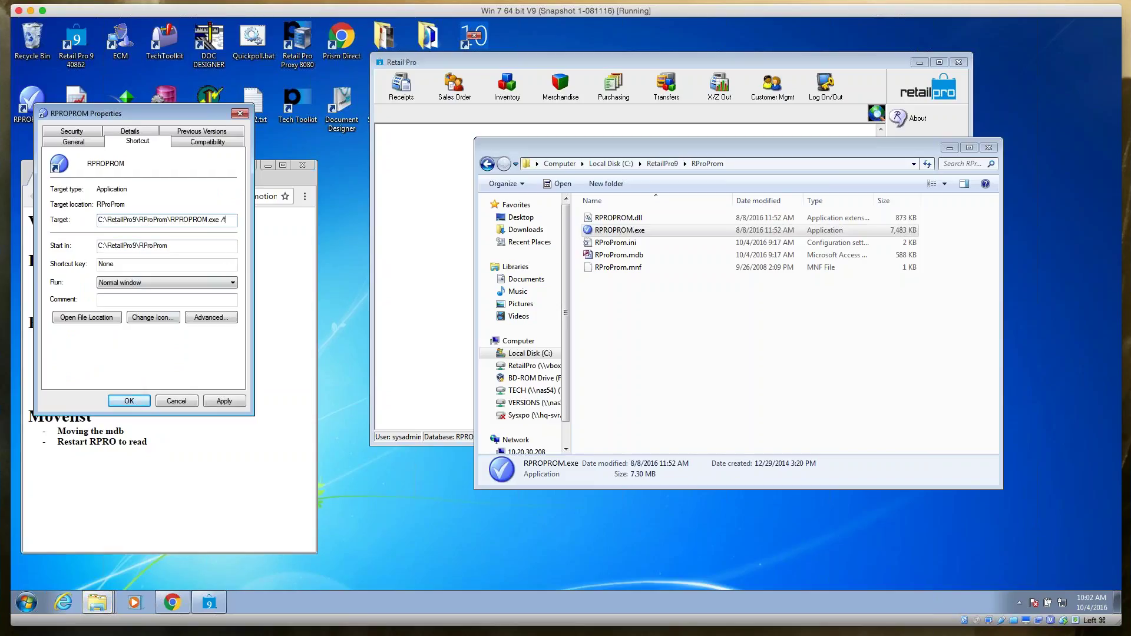
text(/fixdb)
click(210, 404)
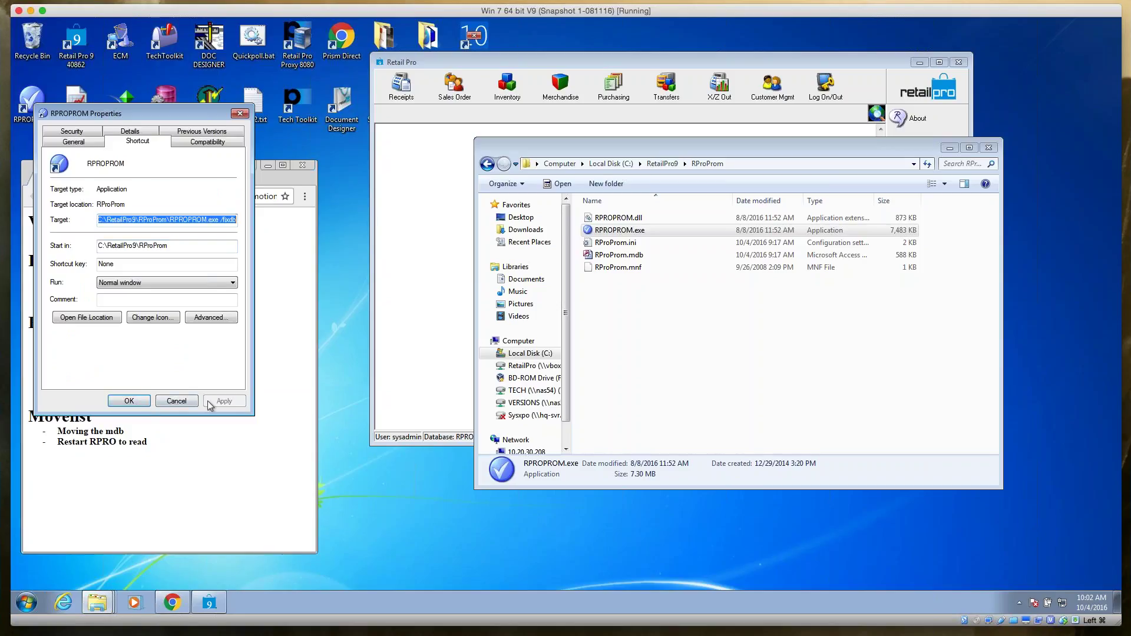
click(129, 401)
click(32, 103)
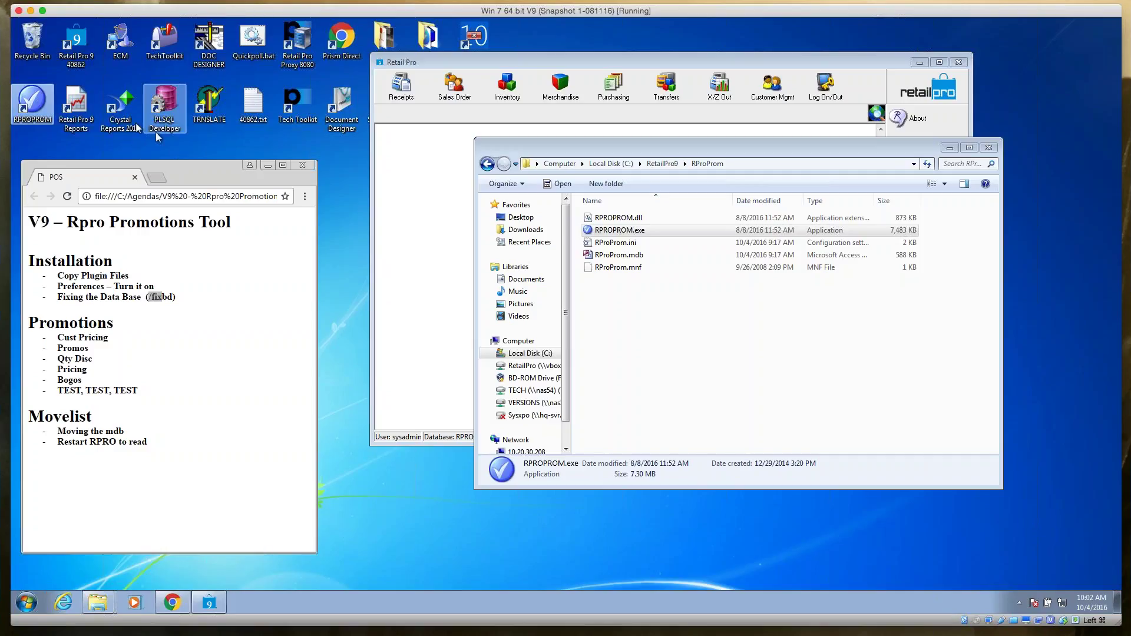
Delete /fixdb from the RPROPROM shortcut's Target in Properties and apply the change.
right_click(27, 100)
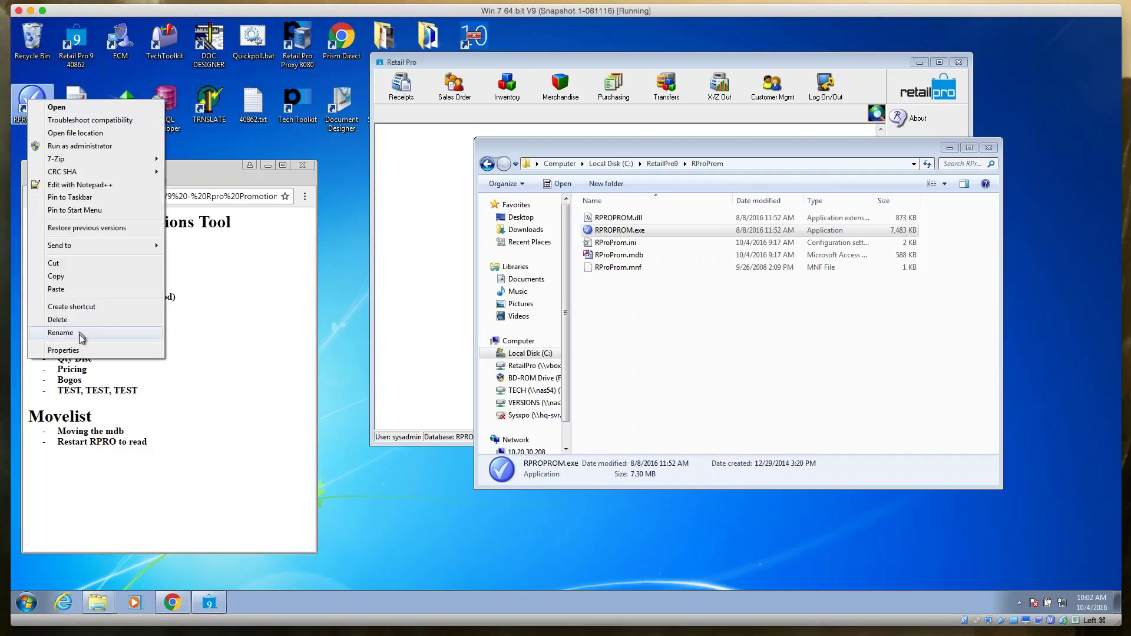
click(63, 350)
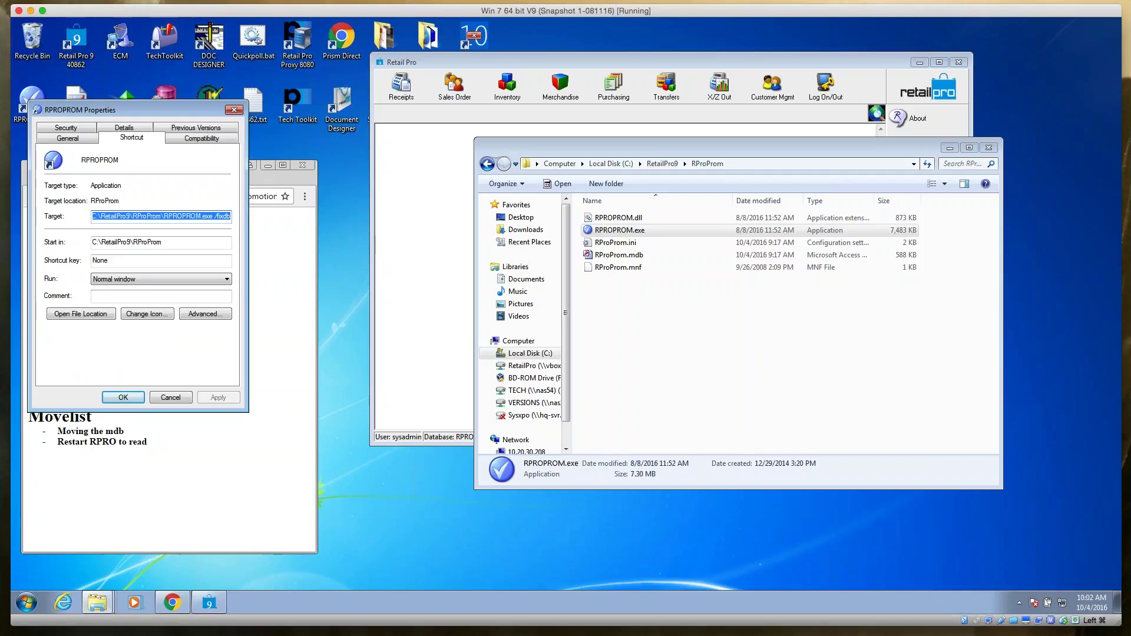
click(232, 217)
key(BackSpace)
key(BackSpace)
key(BackSpace)
key(BackSpace)
key(BackSpace)
key(BackSpace)
key(BackSpace)
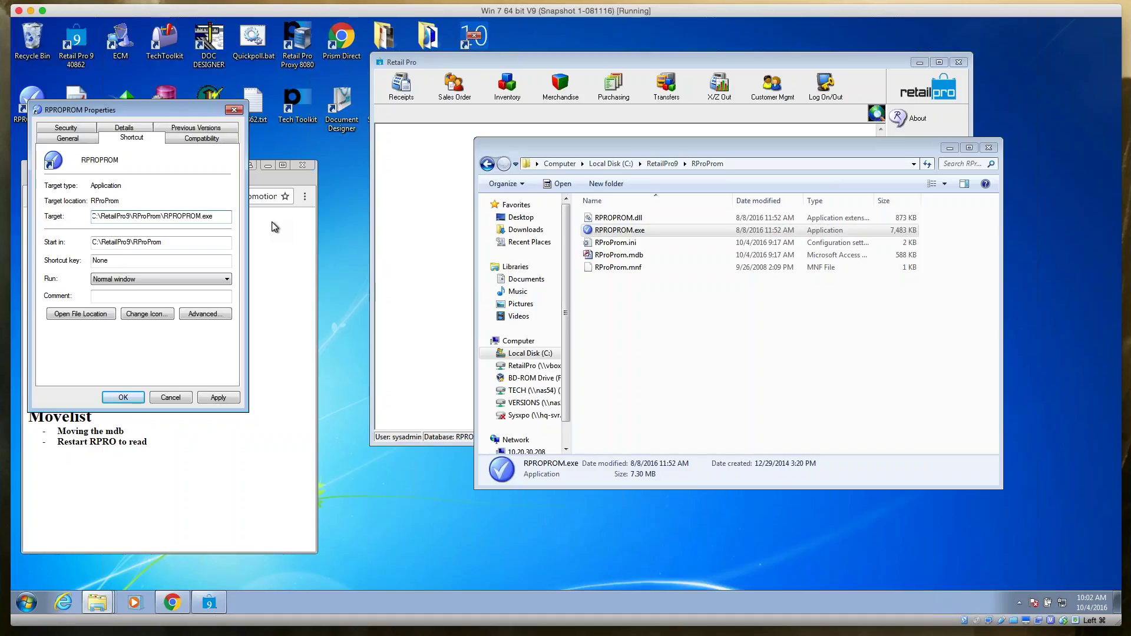
click(209, 398)
click(123, 398)
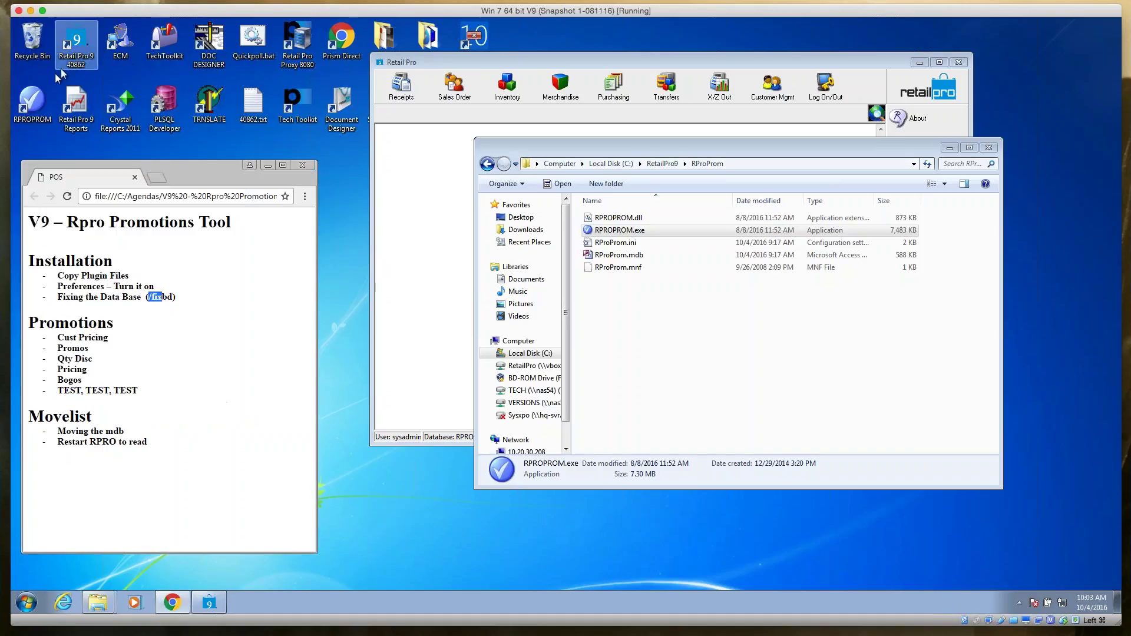
Launch the RPROPROM shortcut and log on with the username and password.
double_click(32, 103)
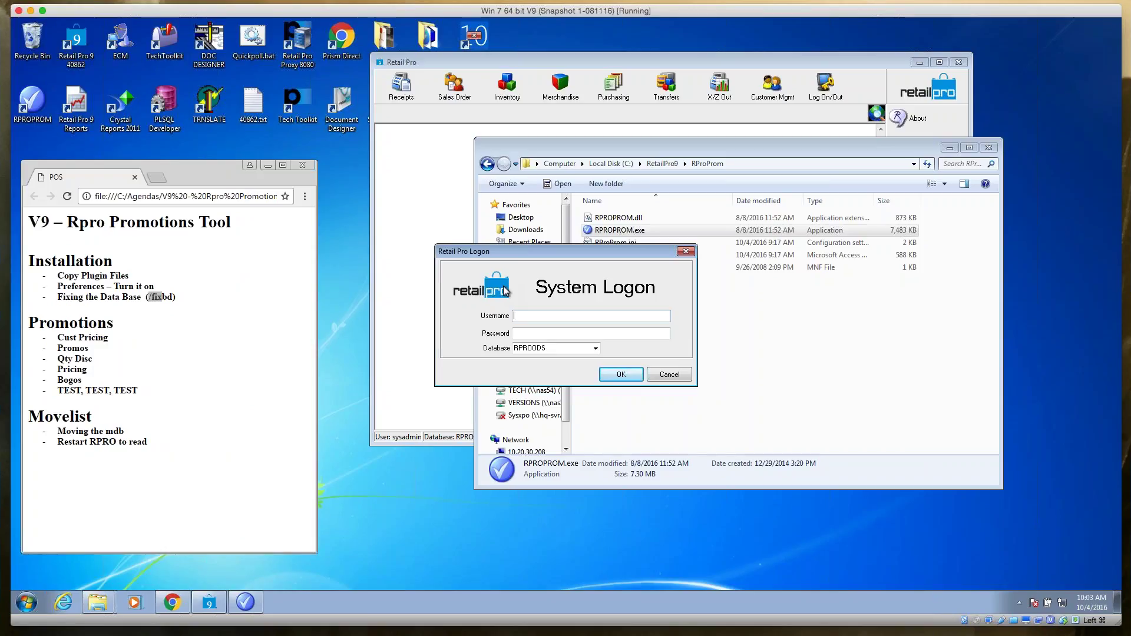
text(sysadm)
text(********)
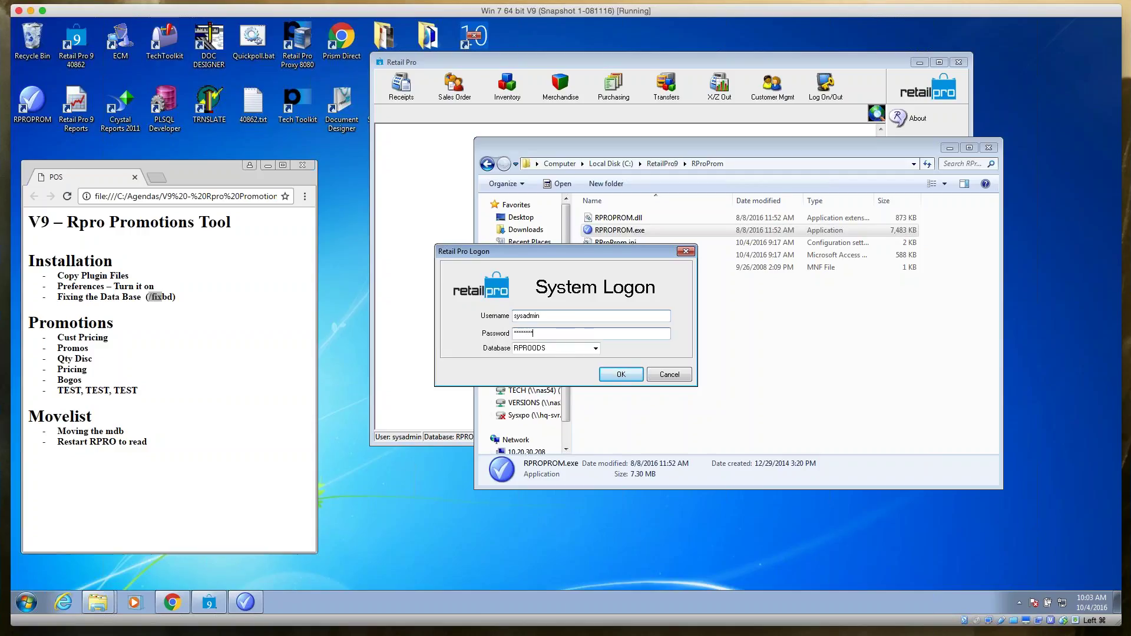
key(Return)
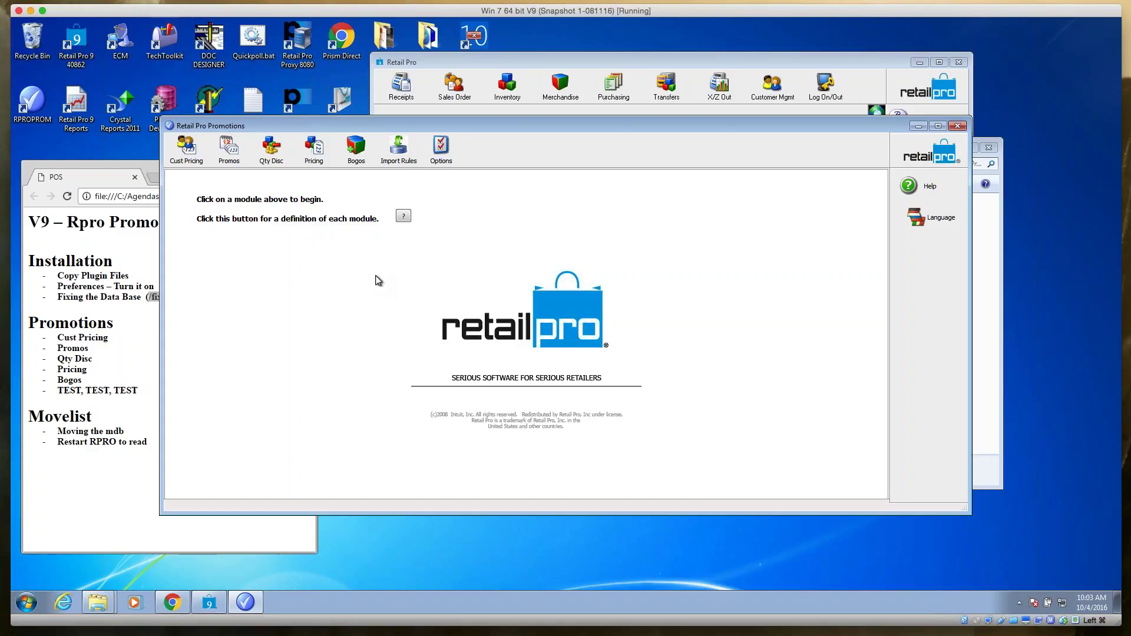
Open Promotions Options and keep Show Discount Debug Level at None with RProPromo enabled.
click(437, 161)
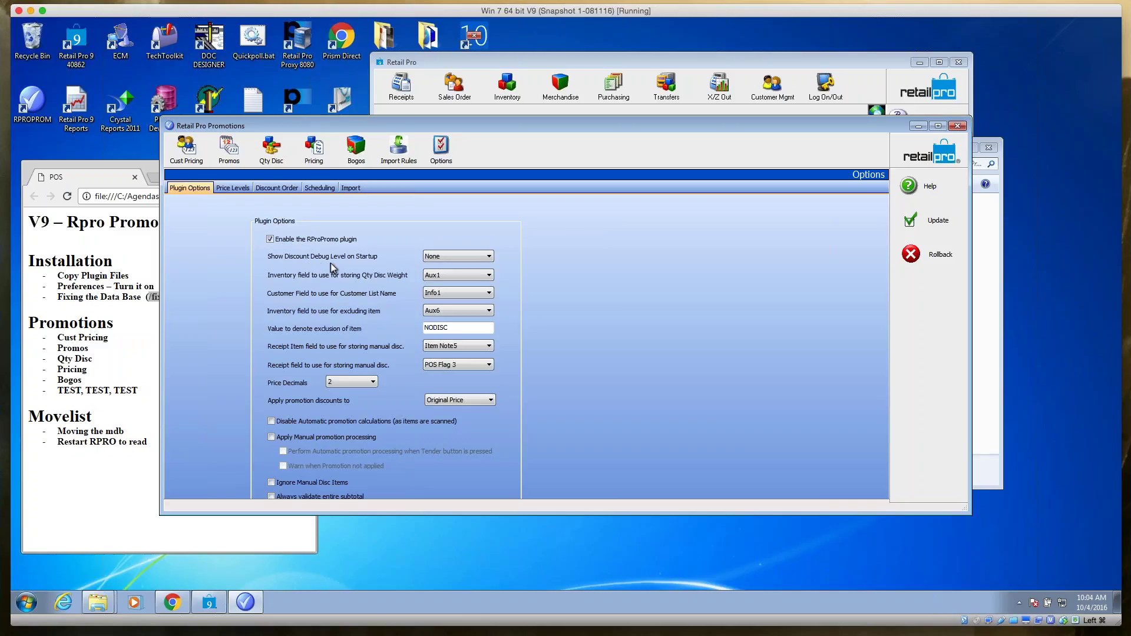
click(447, 257)
click(446, 254)
click(442, 256)
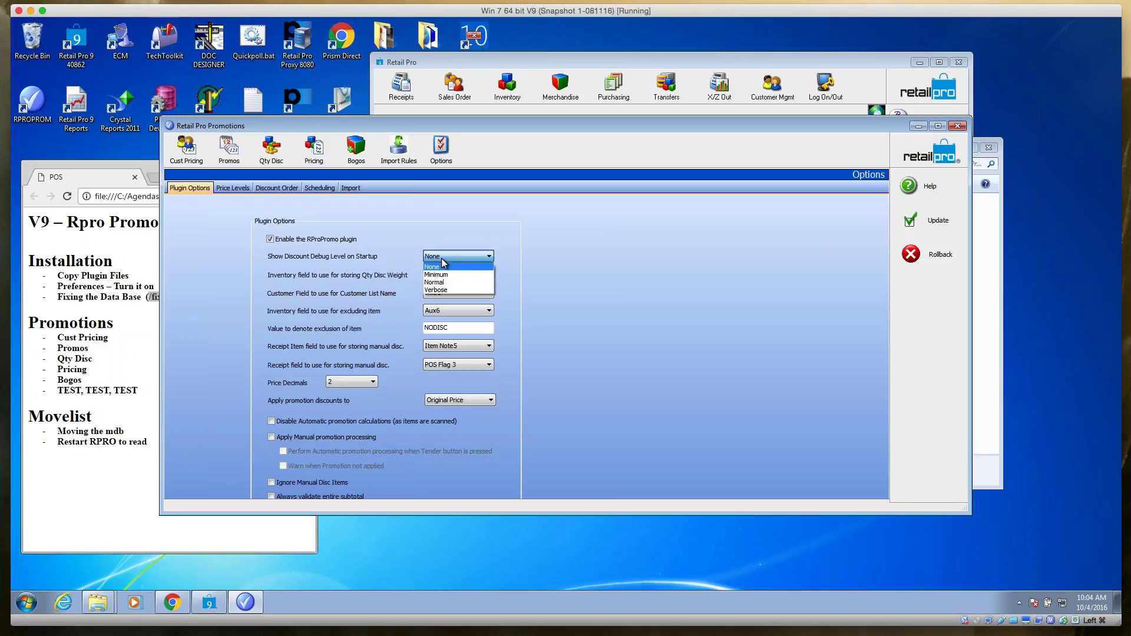
click(415, 238)
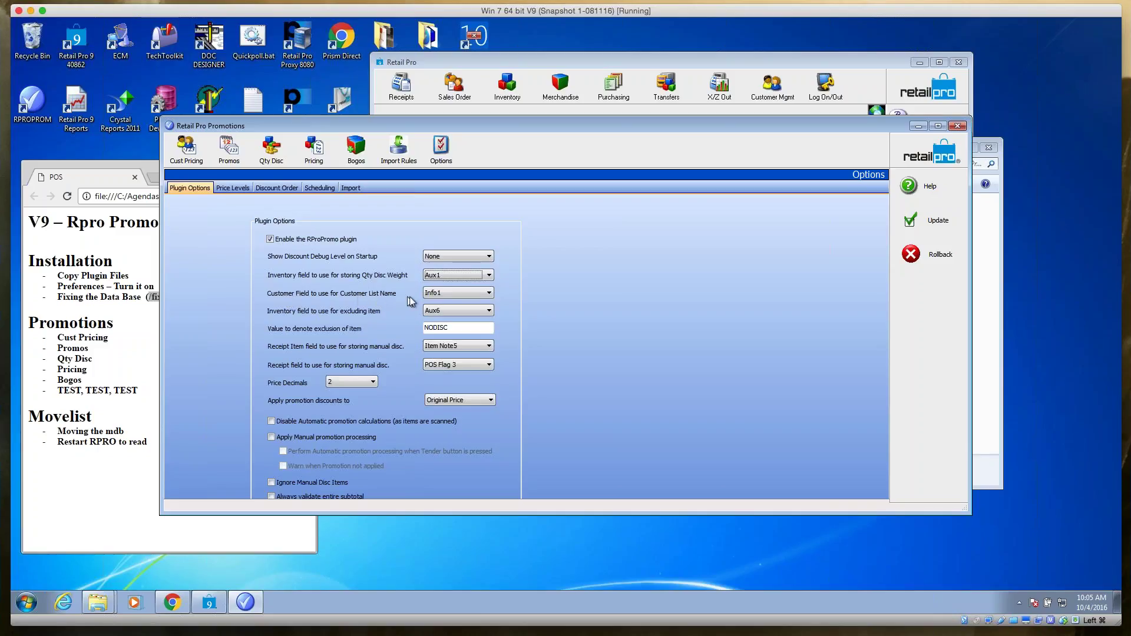
Keep Info1 as the Customer List Name field.
click(457, 295)
click(463, 295)
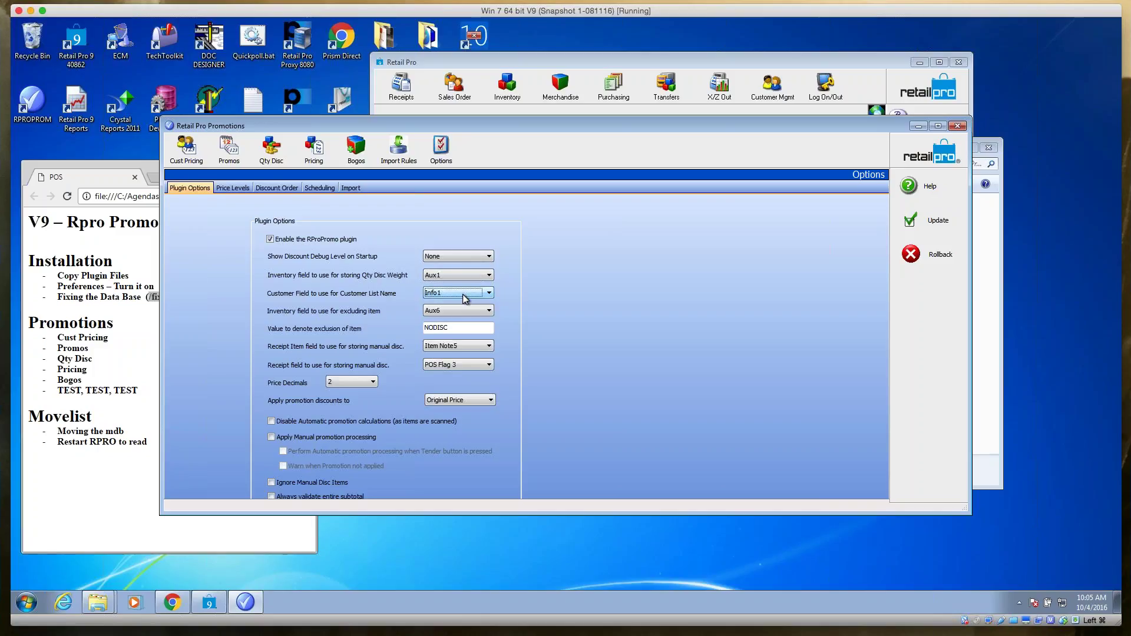
click(463, 294)
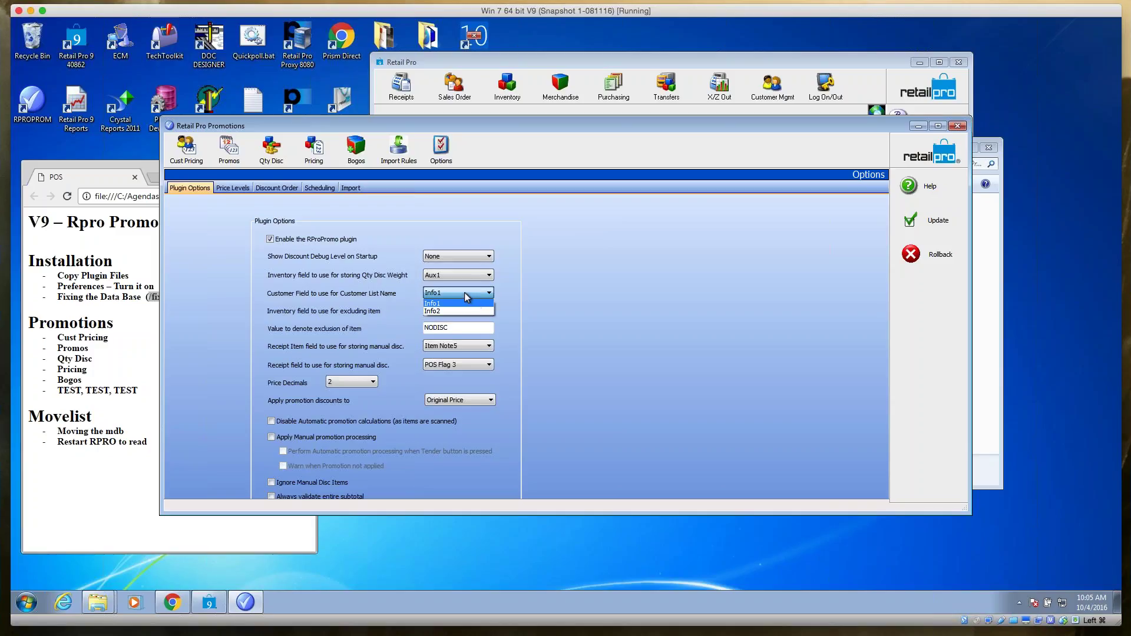
click(465, 302)
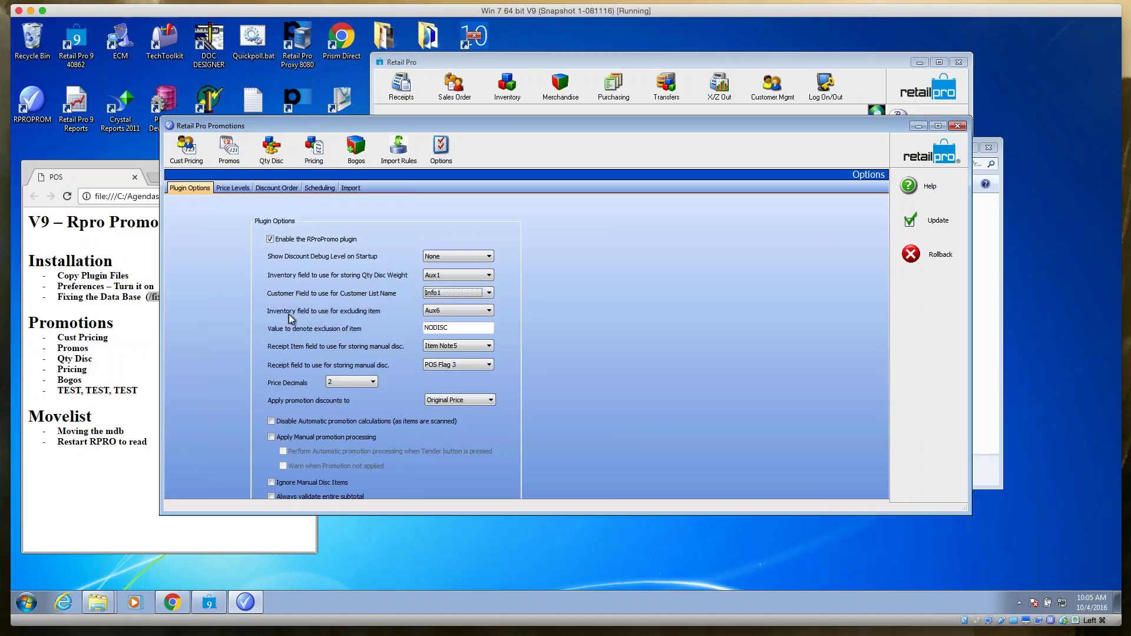
Review the item-exclusion field choices, leaving the NODISC exclusion value.
click(459, 311)
click(459, 314)
drag(452, 328, 432, 327)
click(449, 311)
click(449, 313)
Keep POS Flag 3 for manual discounts and 2 price decimals.
click(466, 346)
click(465, 346)
click(462, 367)
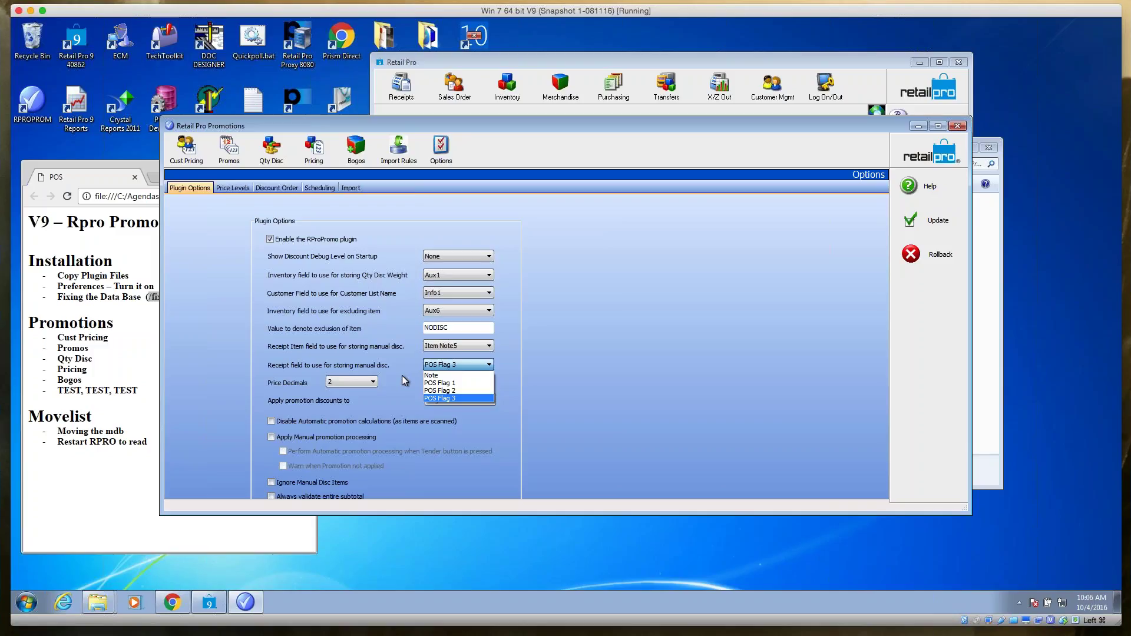
click(404, 381)
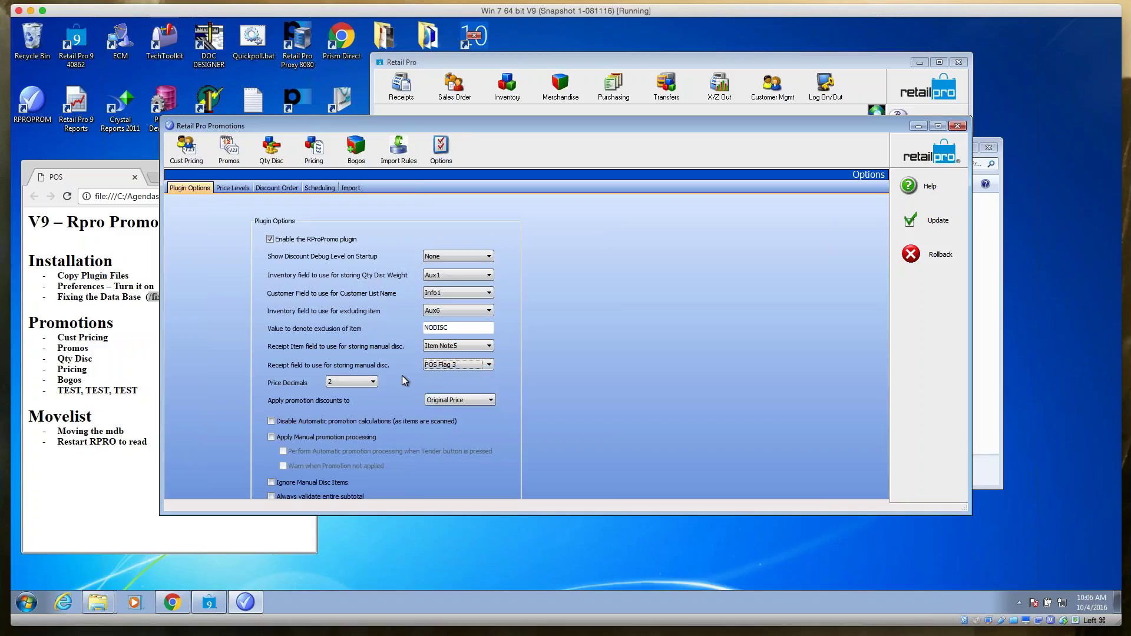
click(372, 382)
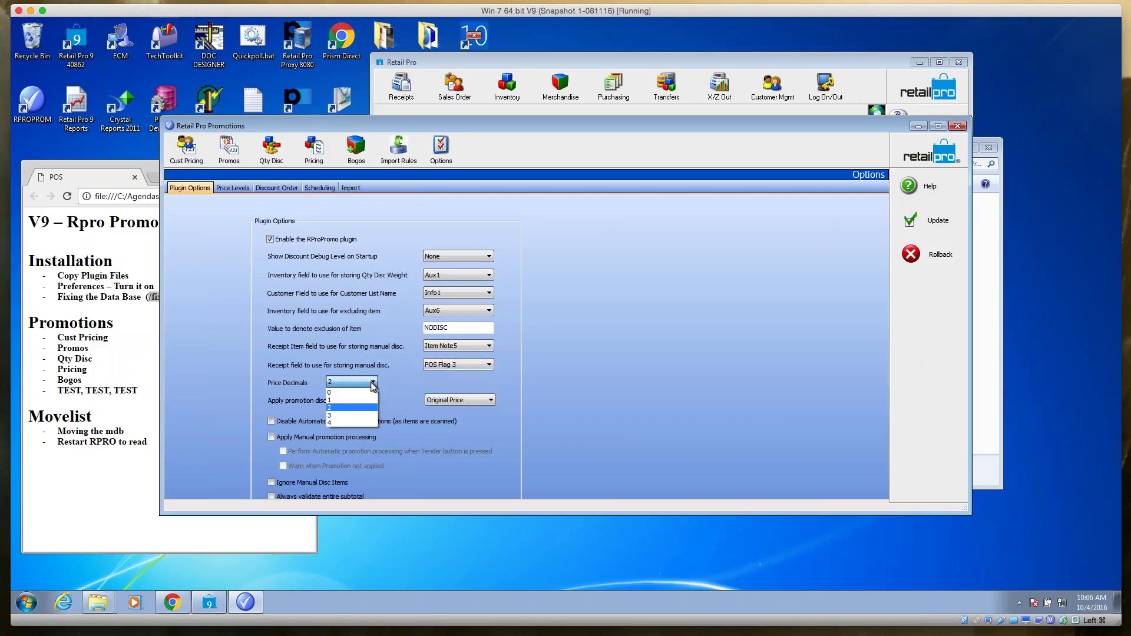
click(372, 384)
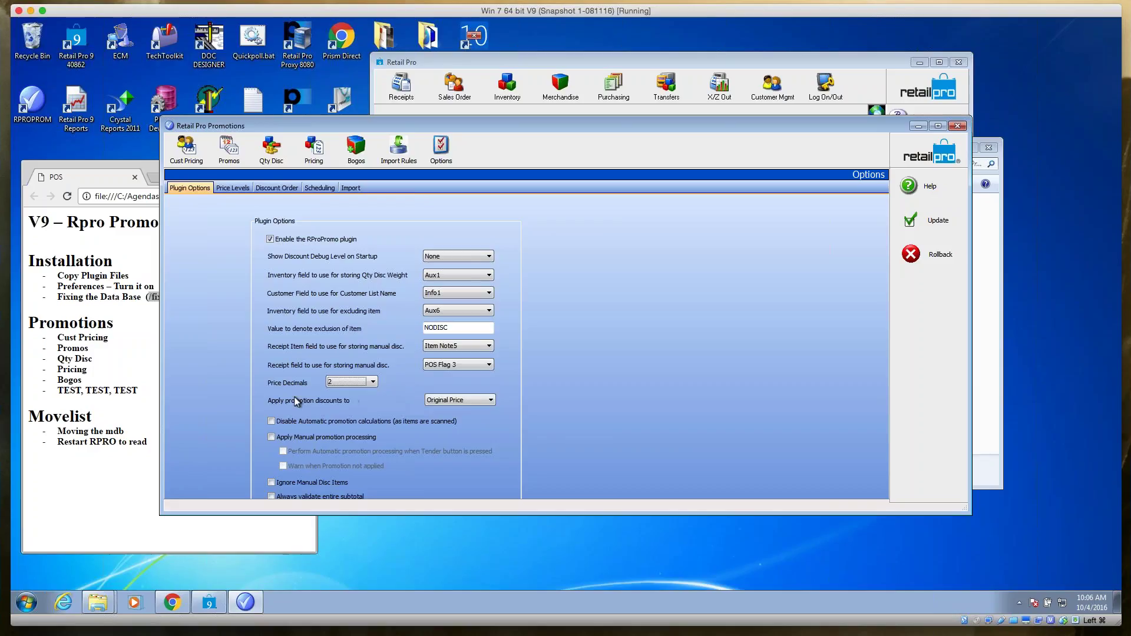
Try Item Price as the promotion discount basis, then revert to Original Price.
click(477, 403)
click(477, 403)
click(478, 404)
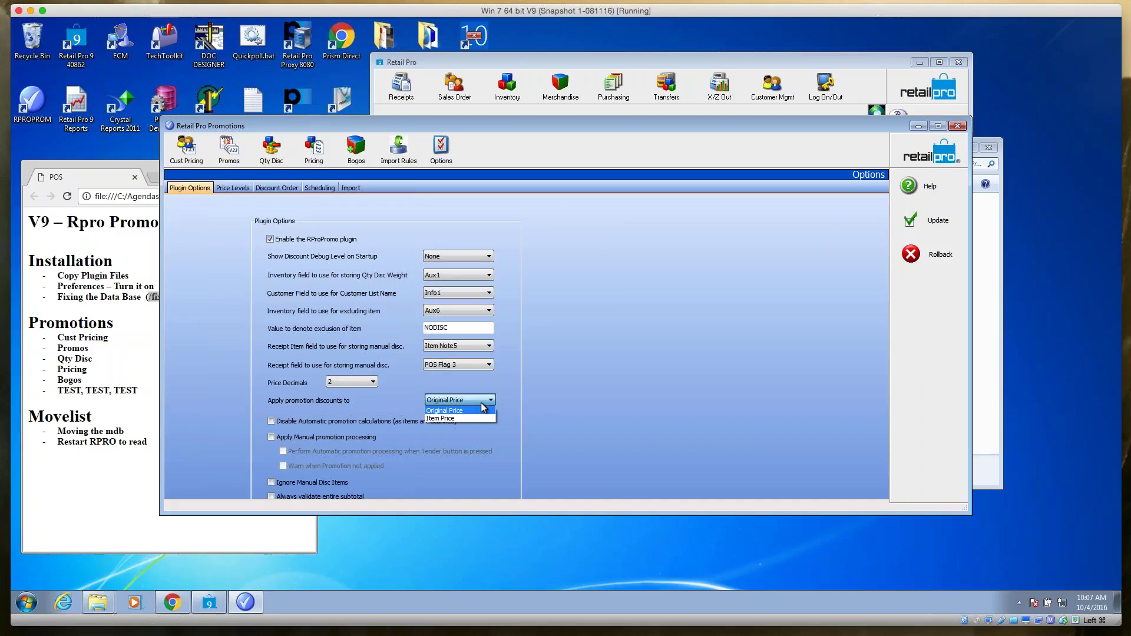
click(471, 402)
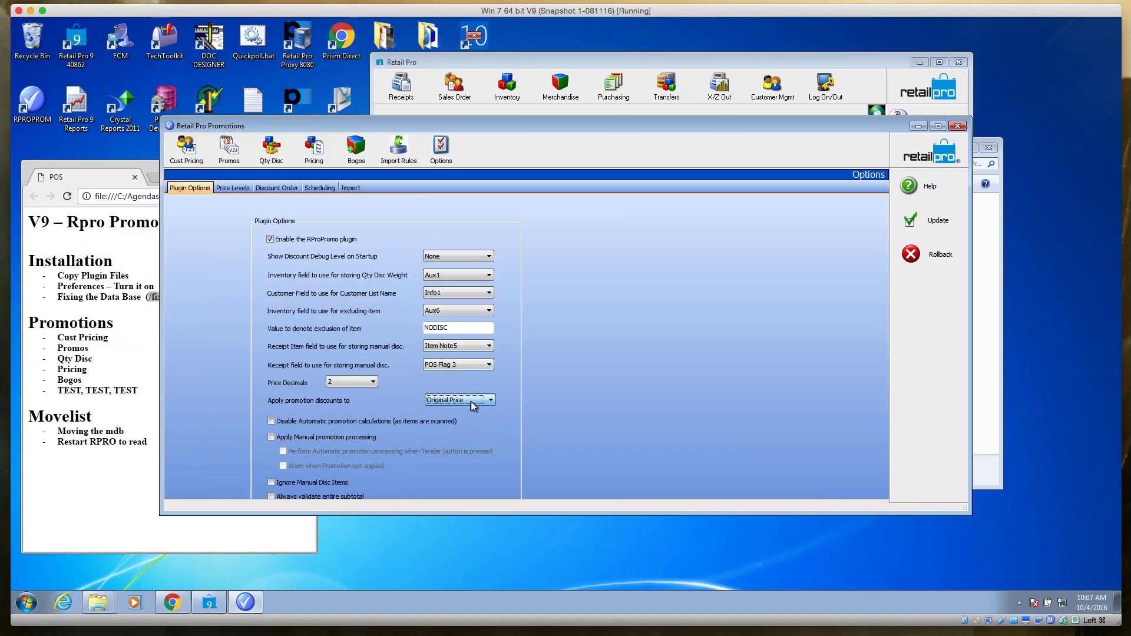
click(471, 402)
click(472, 403)
click(471, 402)
click(457, 419)
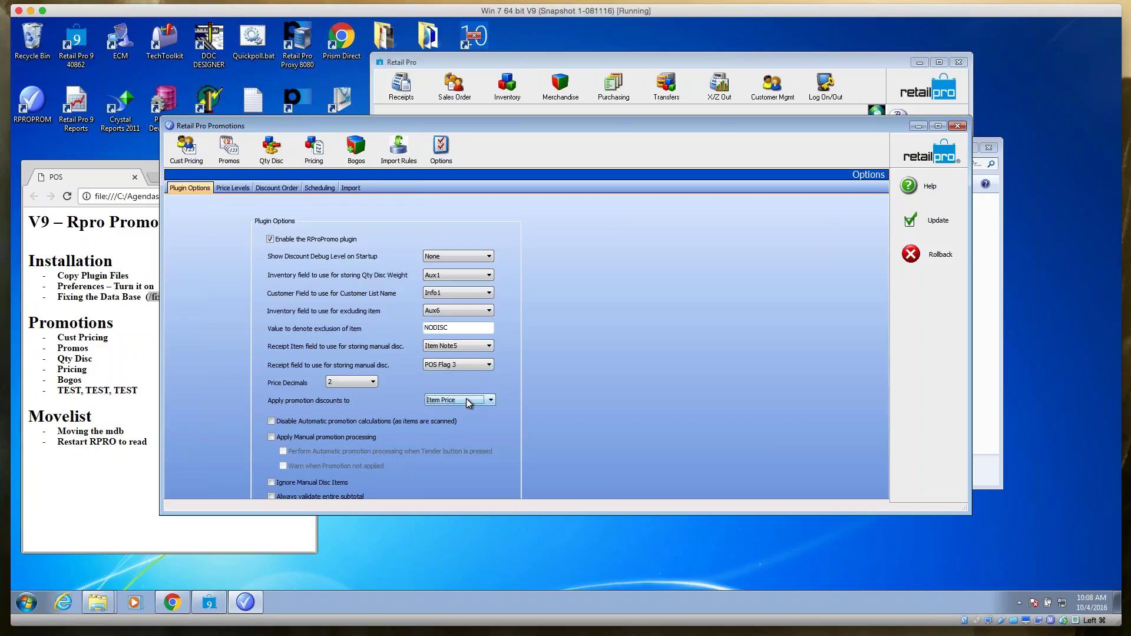
click(466, 398)
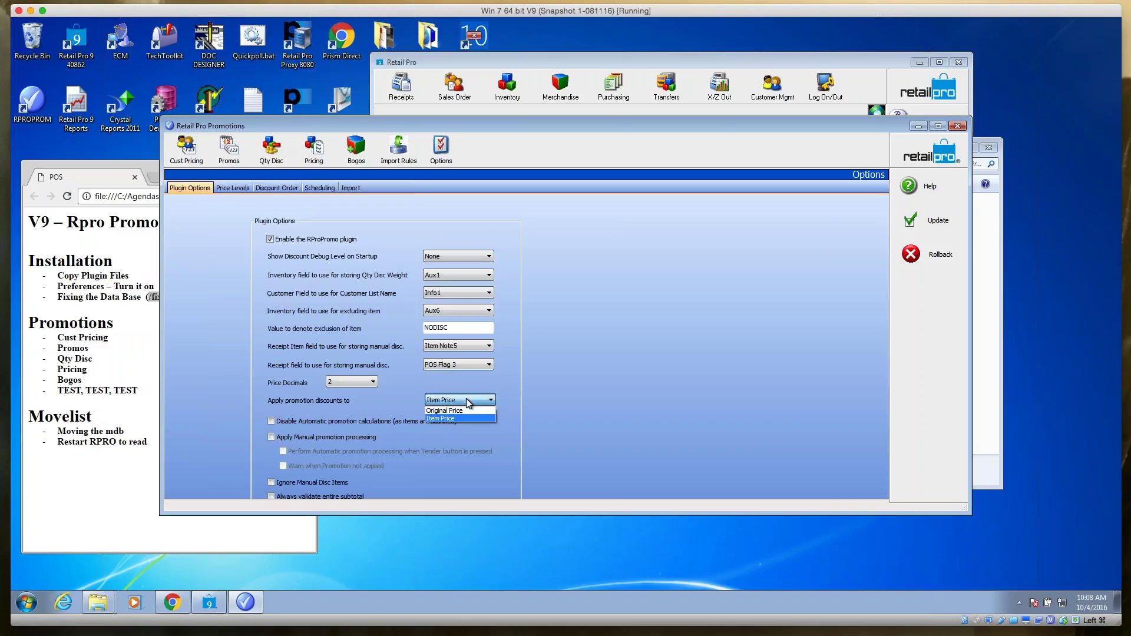
click(463, 411)
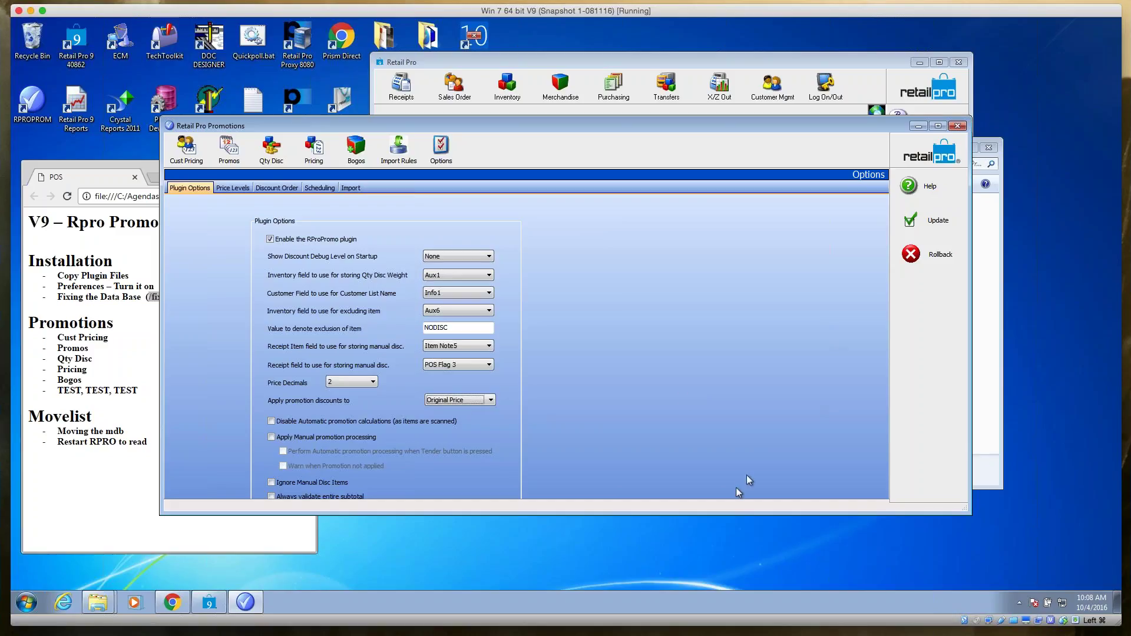
Enlarge the window and demonstrate the manual promotion checkboxes, leaving them unchecked.
drag(698, 513, 696, 546)
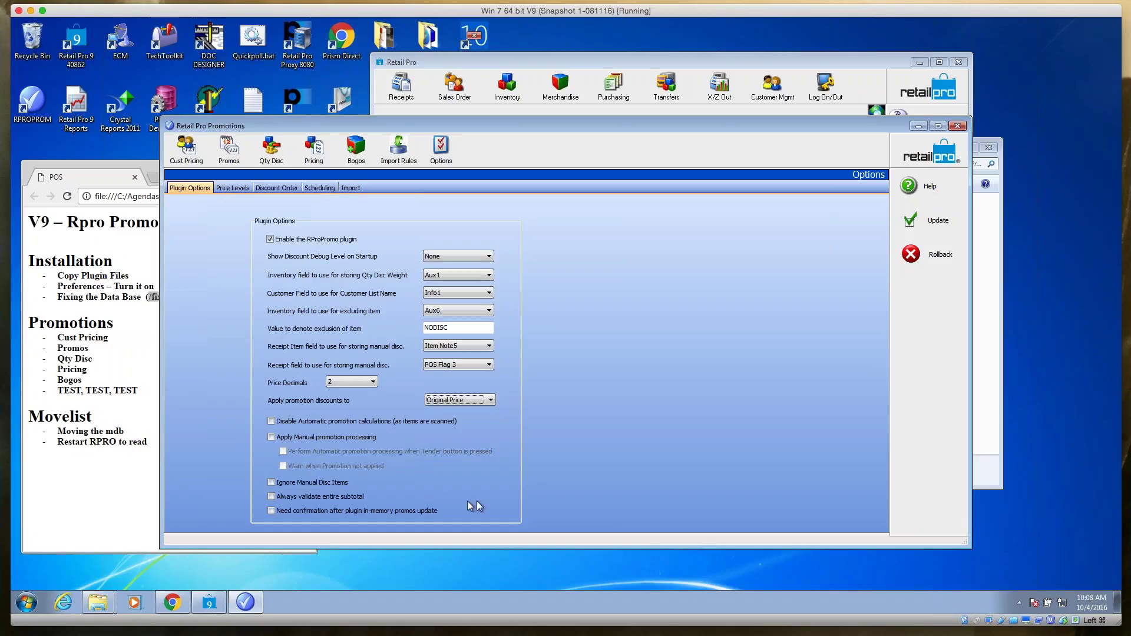
click(271, 421)
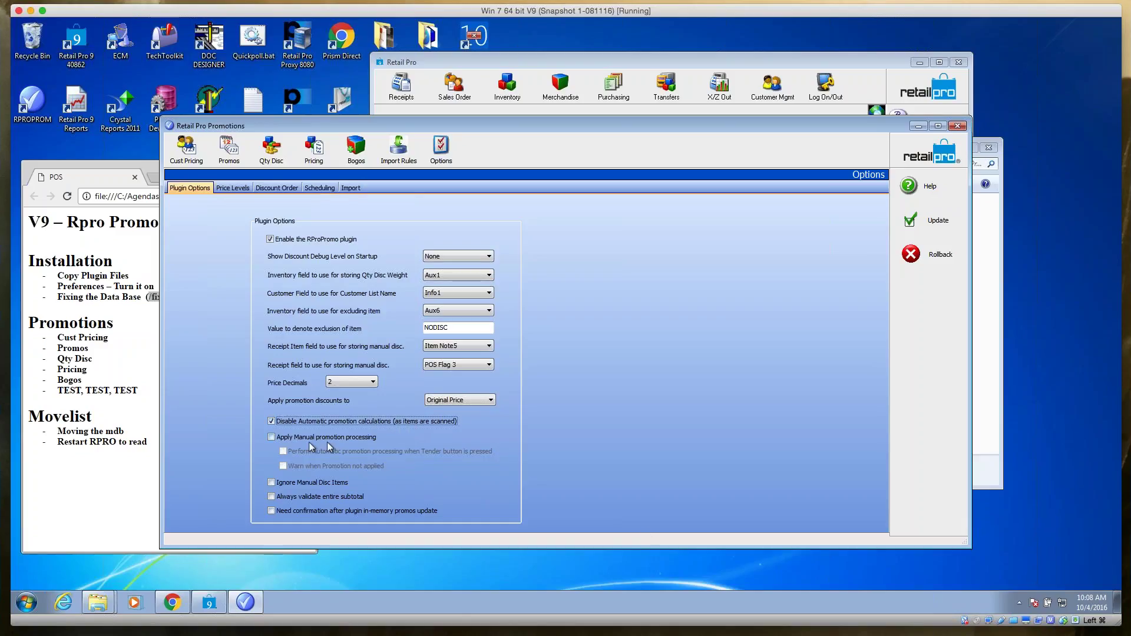
click(271, 437)
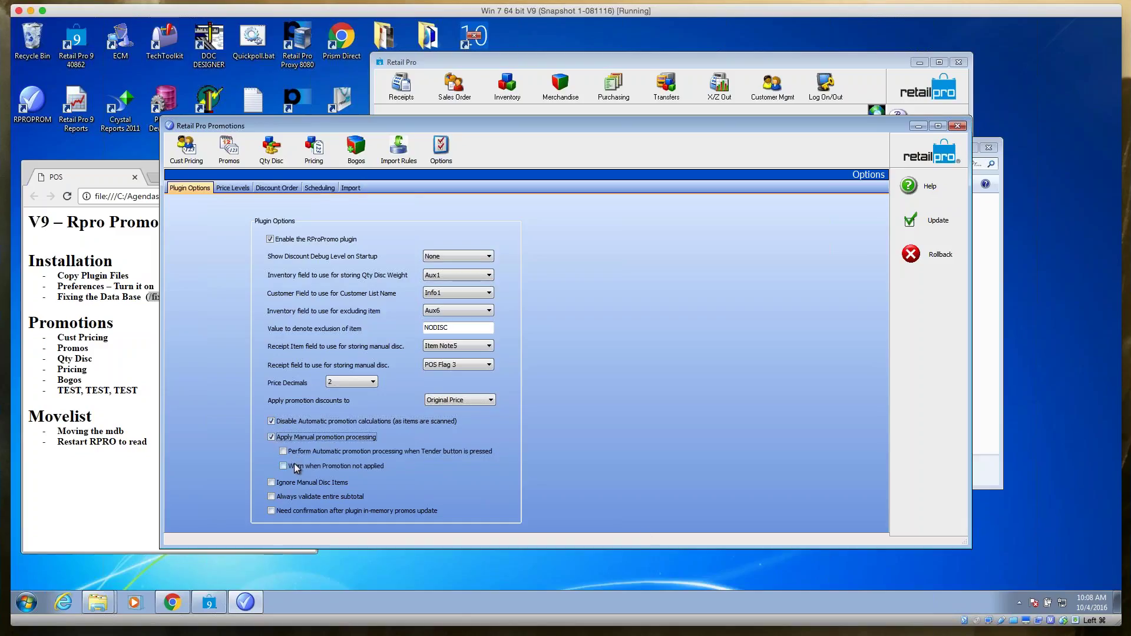
click(288, 451)
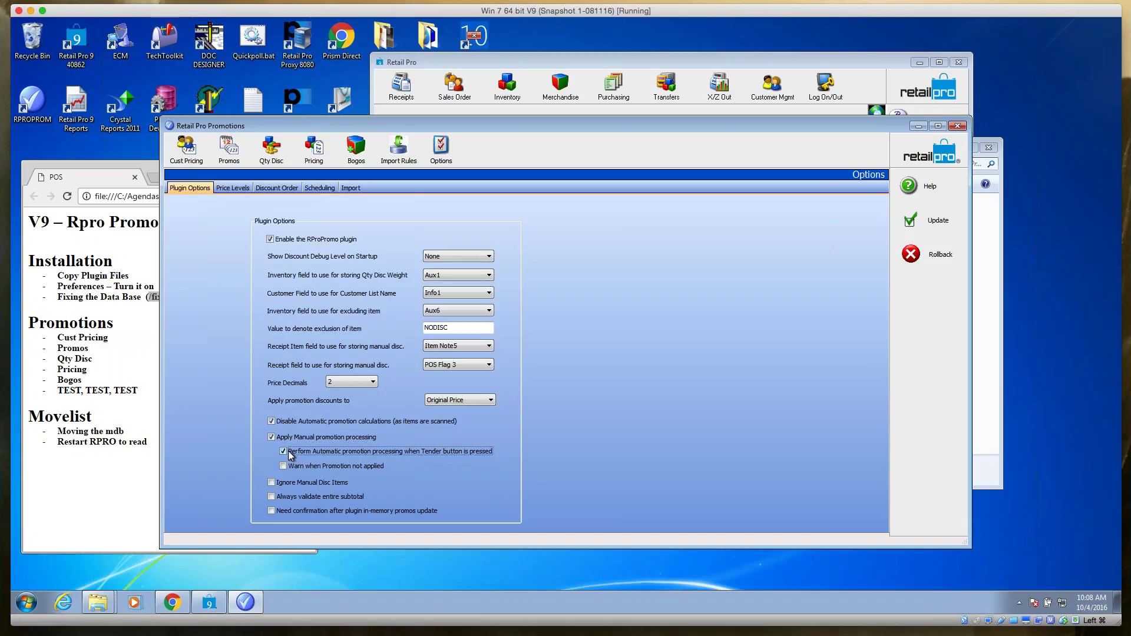
click(285, 464)
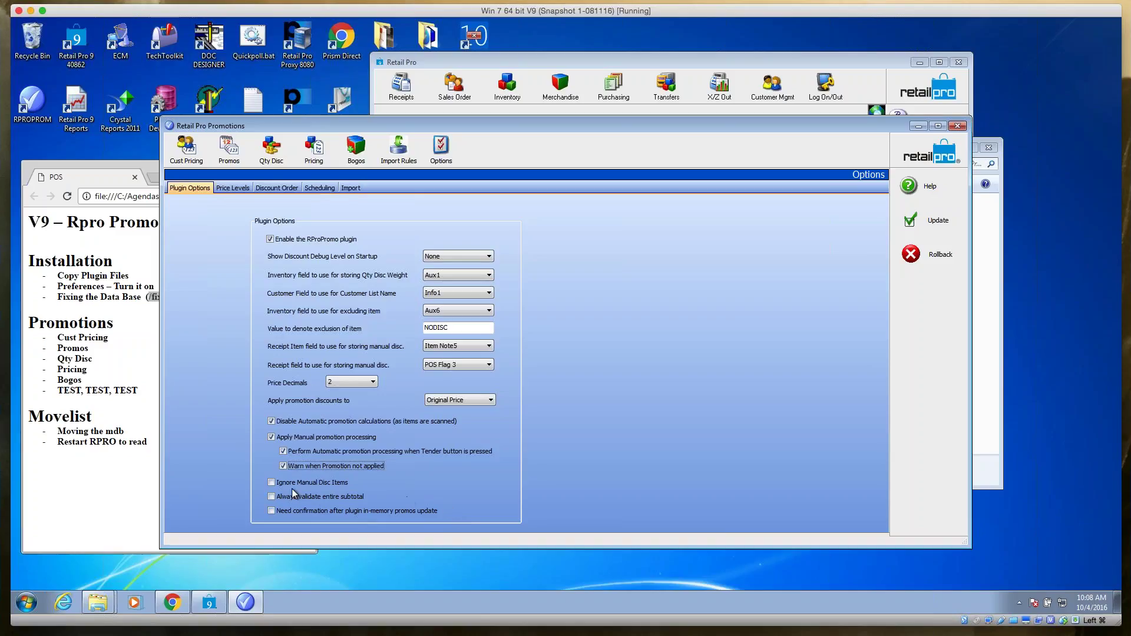
click(271, 436)
click(271, 421)
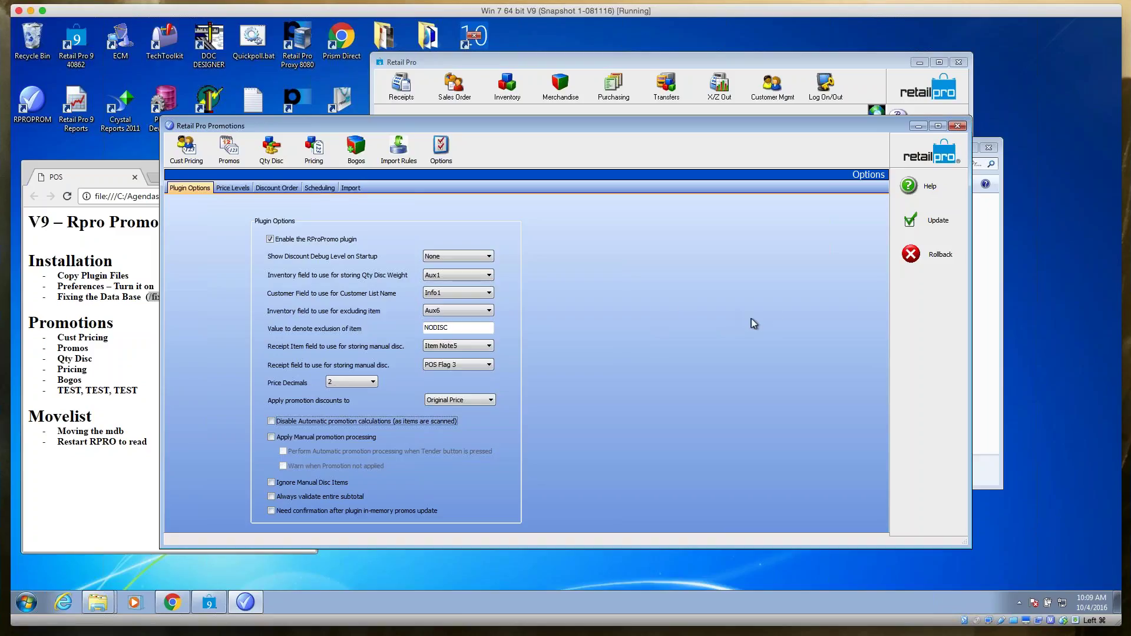
Update the plugin options, acknowledge the saved message, and return home.
click(933, 226)
click(571, 342)
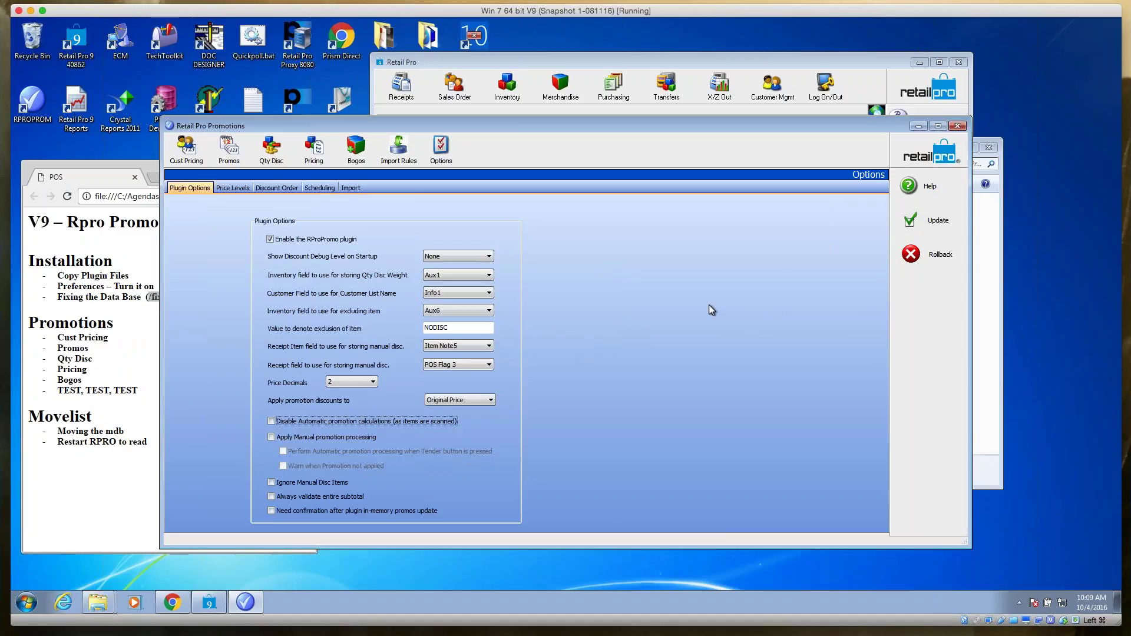
click(928, 159)
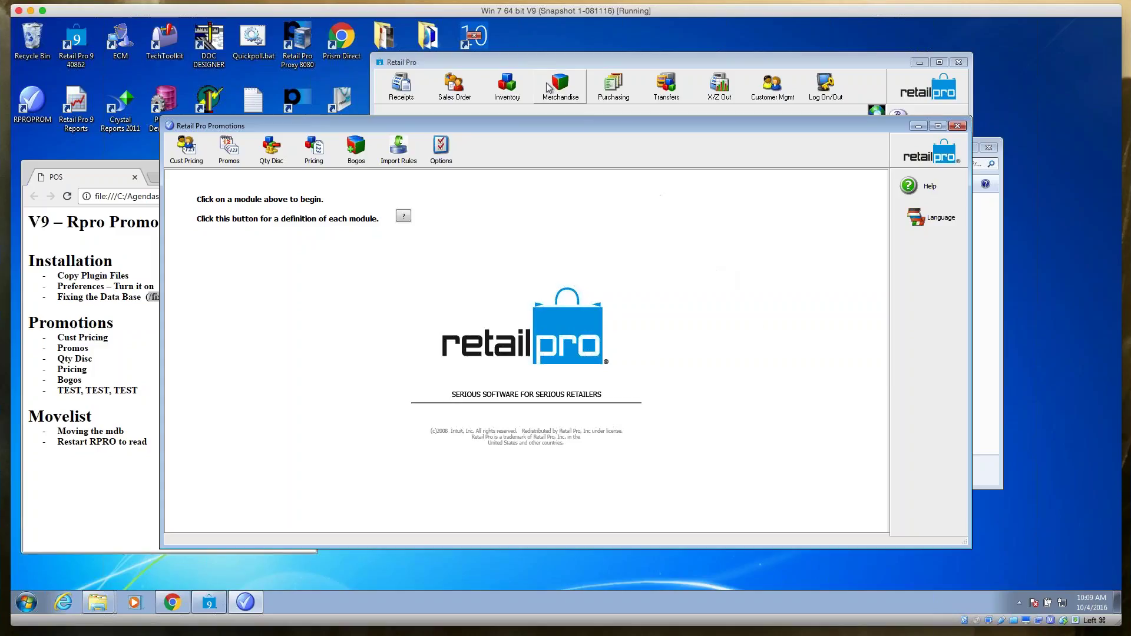
Open a new blank receipt in the Retail Pro Receipts module.
click(535, 65)
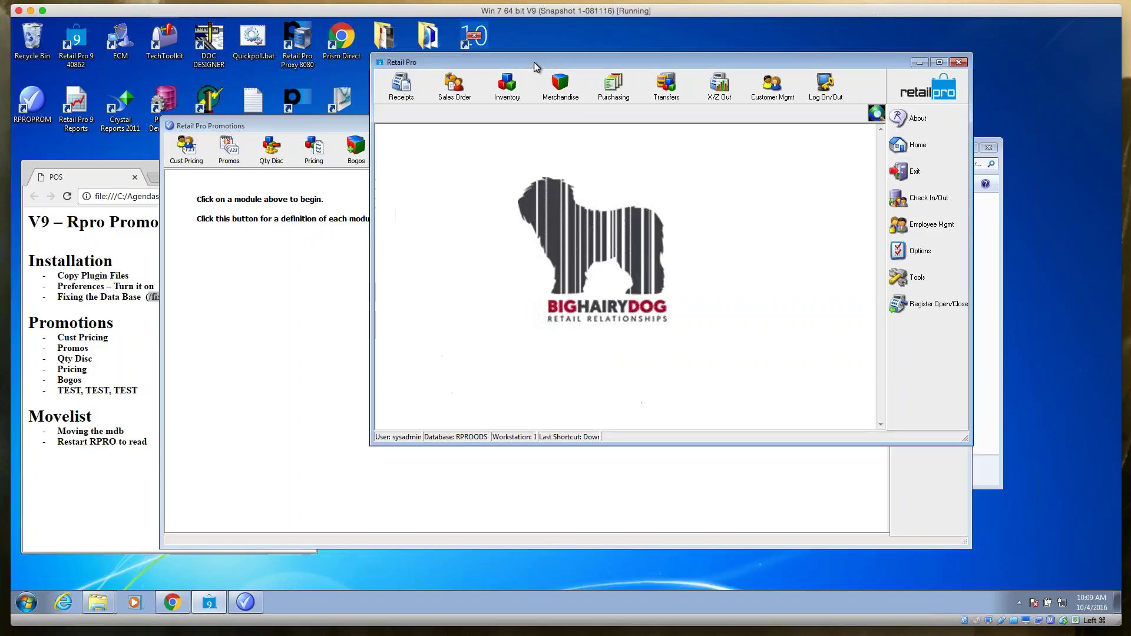
click(403, 86)
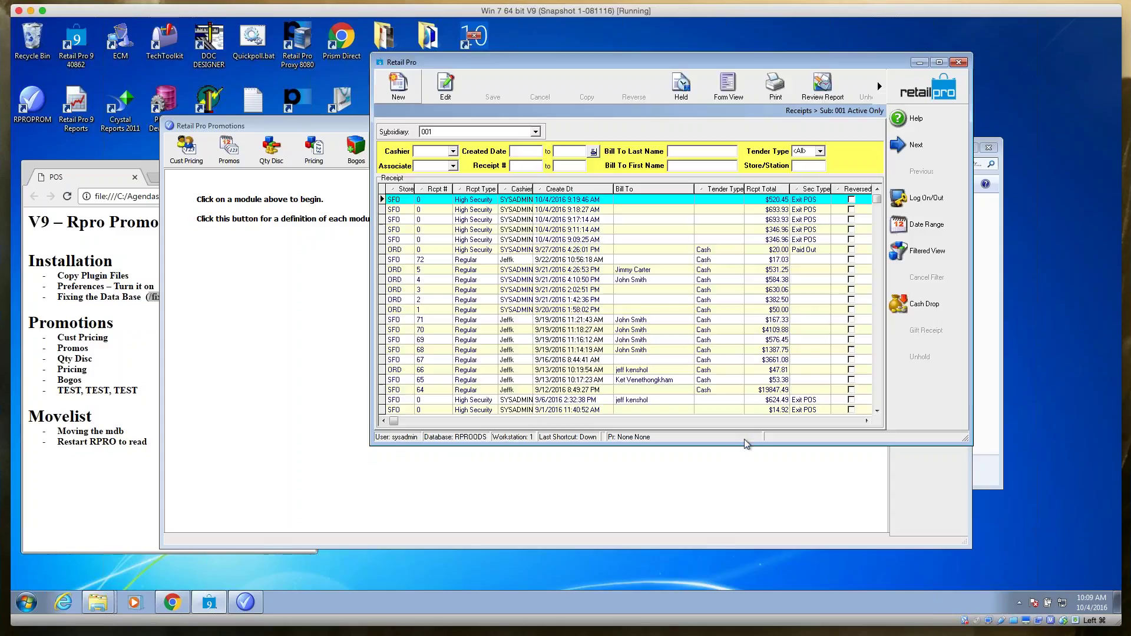
click(405, 94)
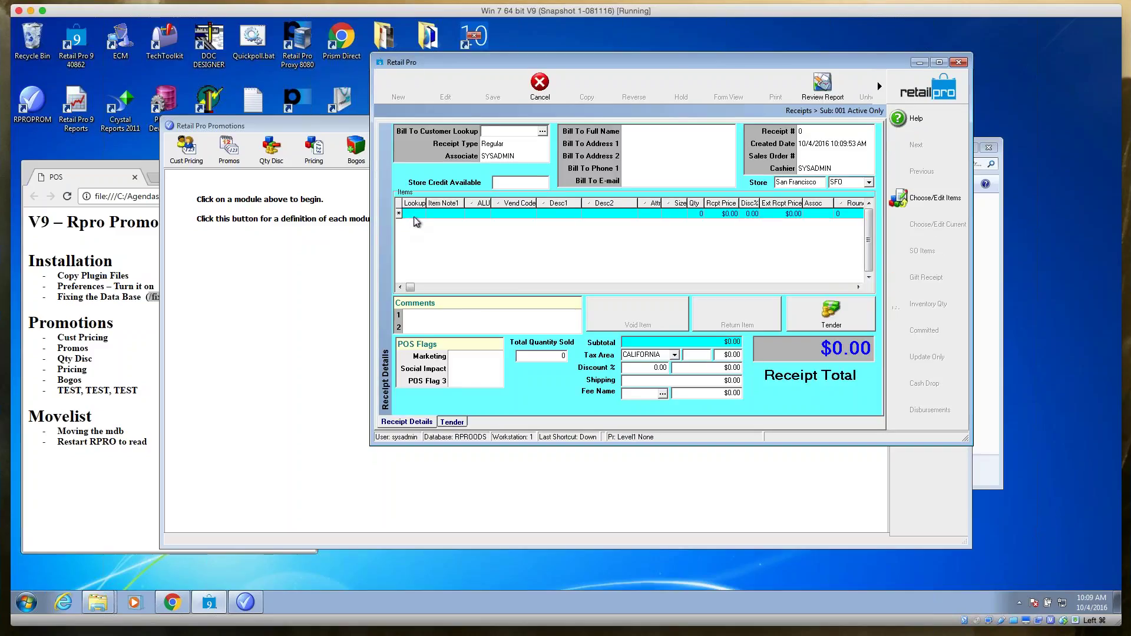
Ring up the two test items, dismissing the Thrift Discount error messages.
text(987654)
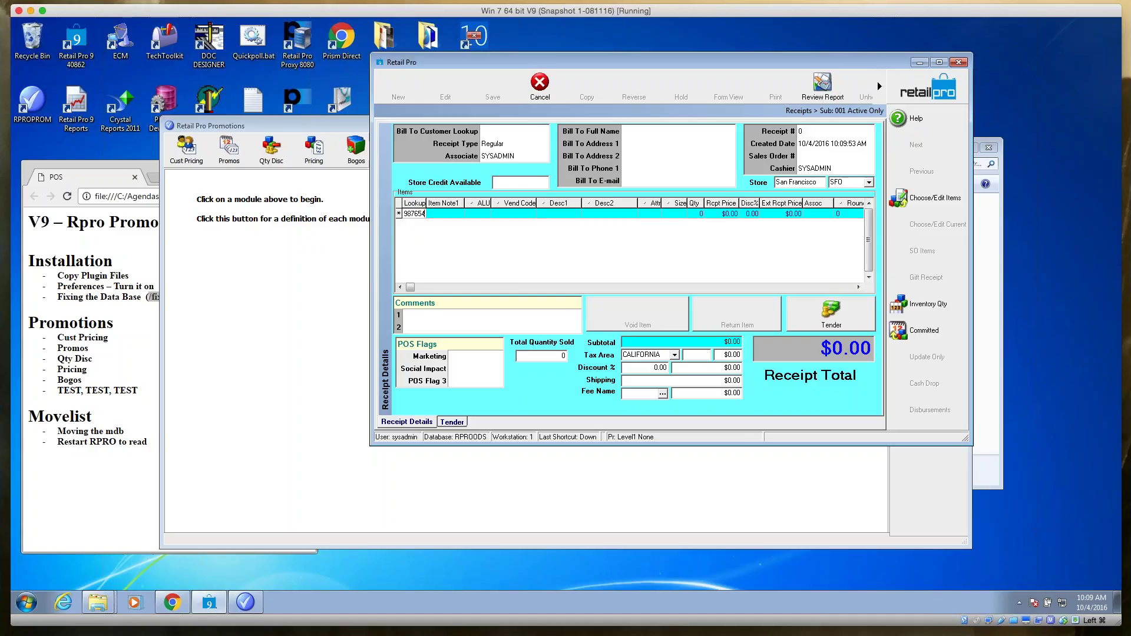
key(Return)
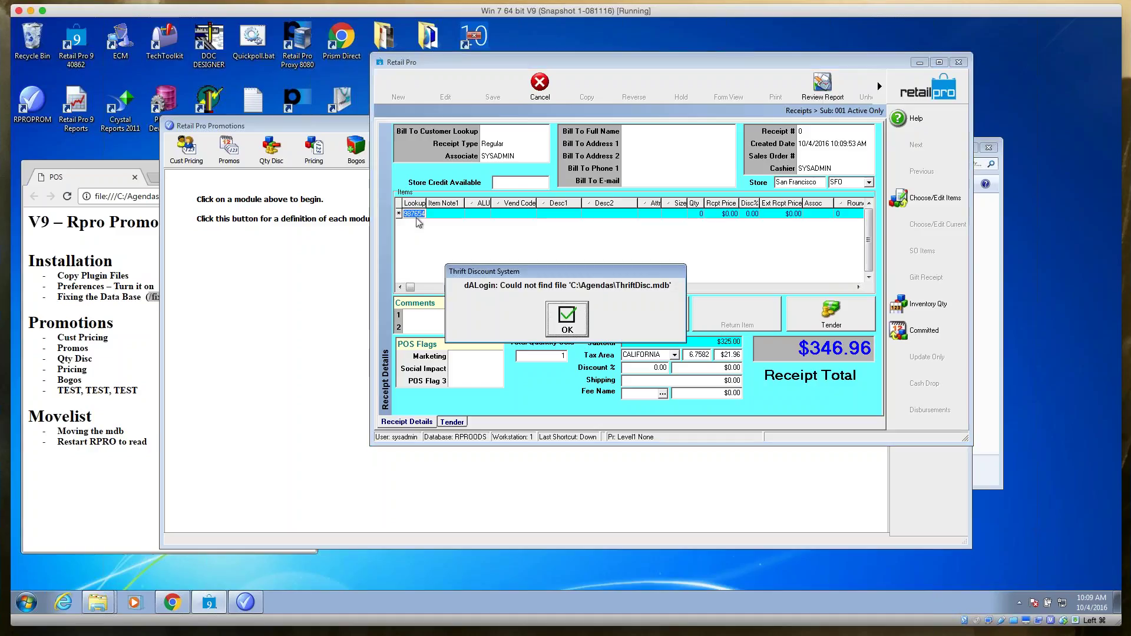
click(567, 321)
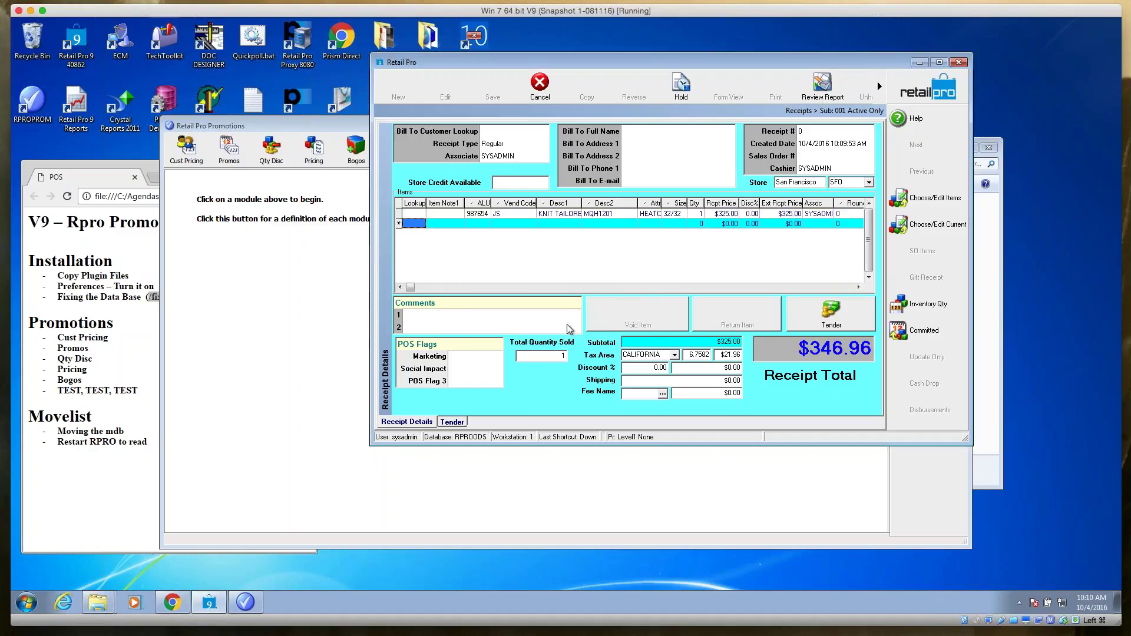
click(405, 224)
text(987)
text(654)
key(Return)
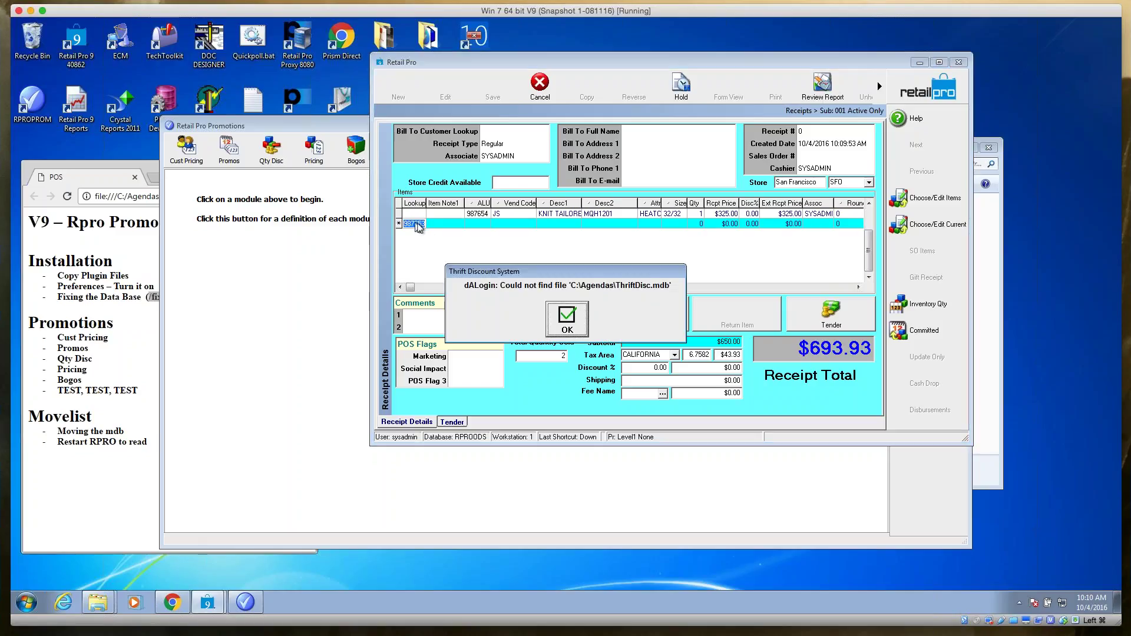
click(568, 325)
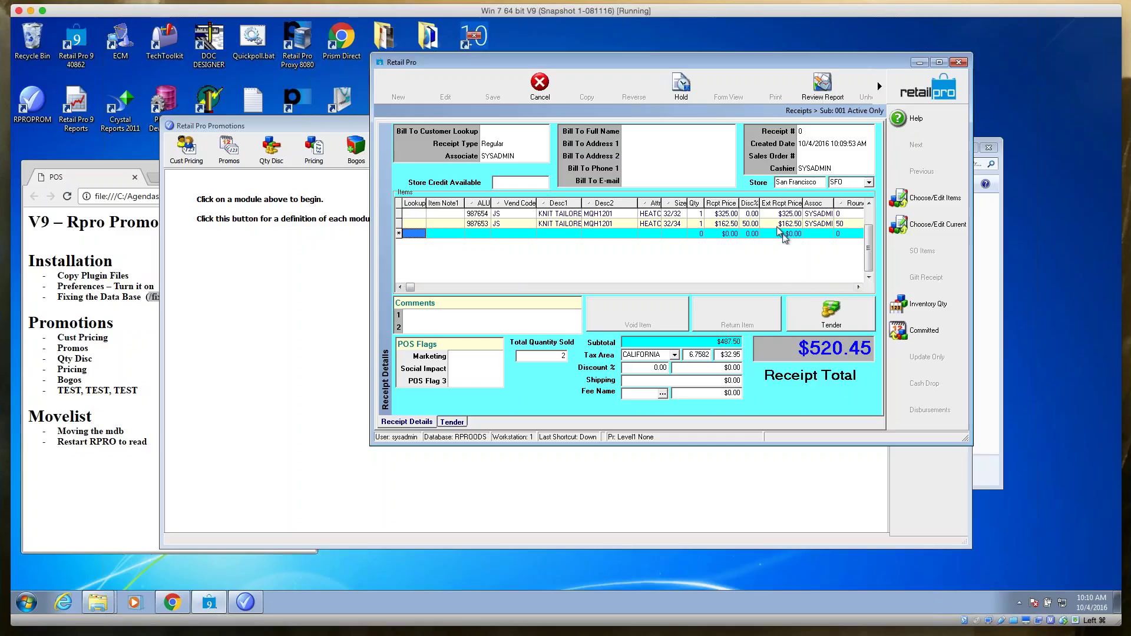
Check the second item's 50% discount, then discard the test receipt.
click(750, 224)
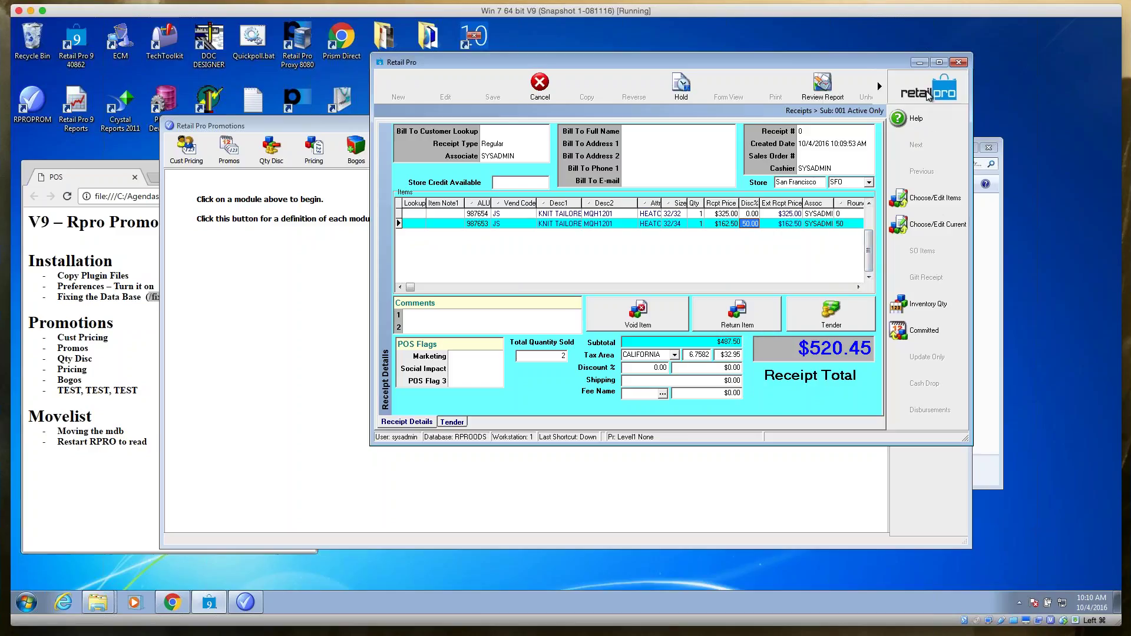
key(Escape)
click(545, 336)
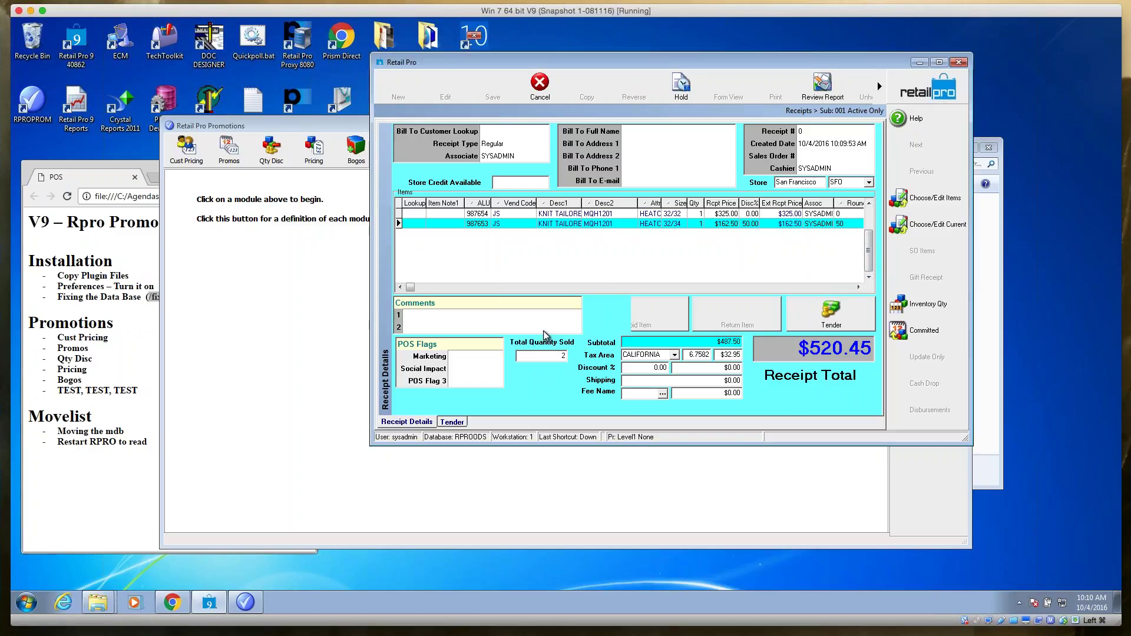
Exit Retail Pro and open the C:\RetailPro9\Plugins folder in Explorer.
click(958, 62)
click(542, 337)
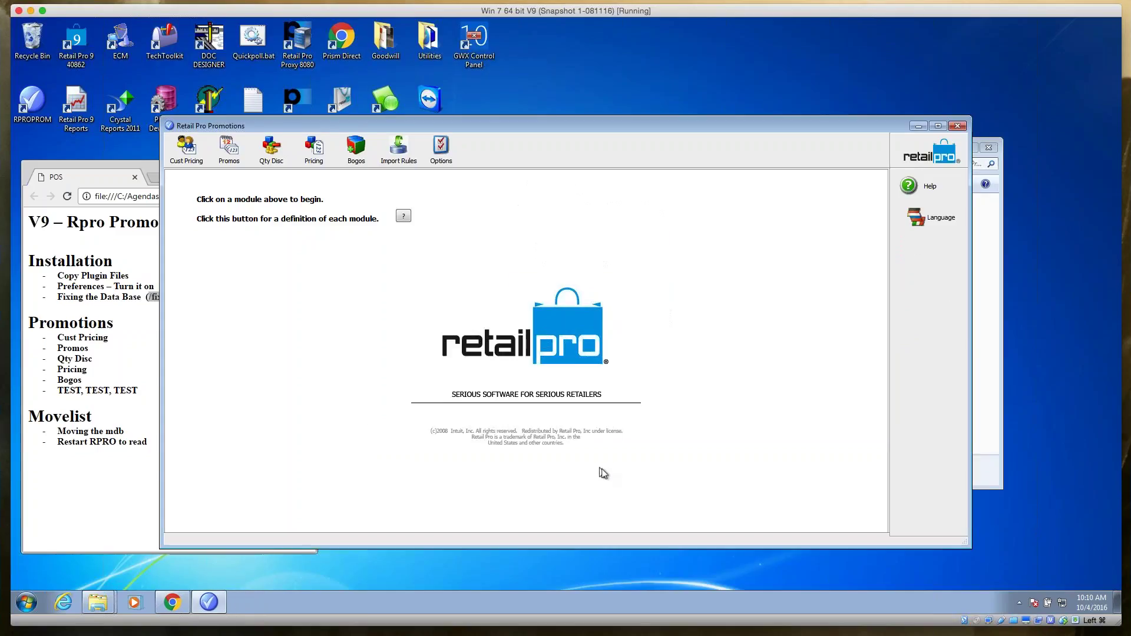
click(97, 602)
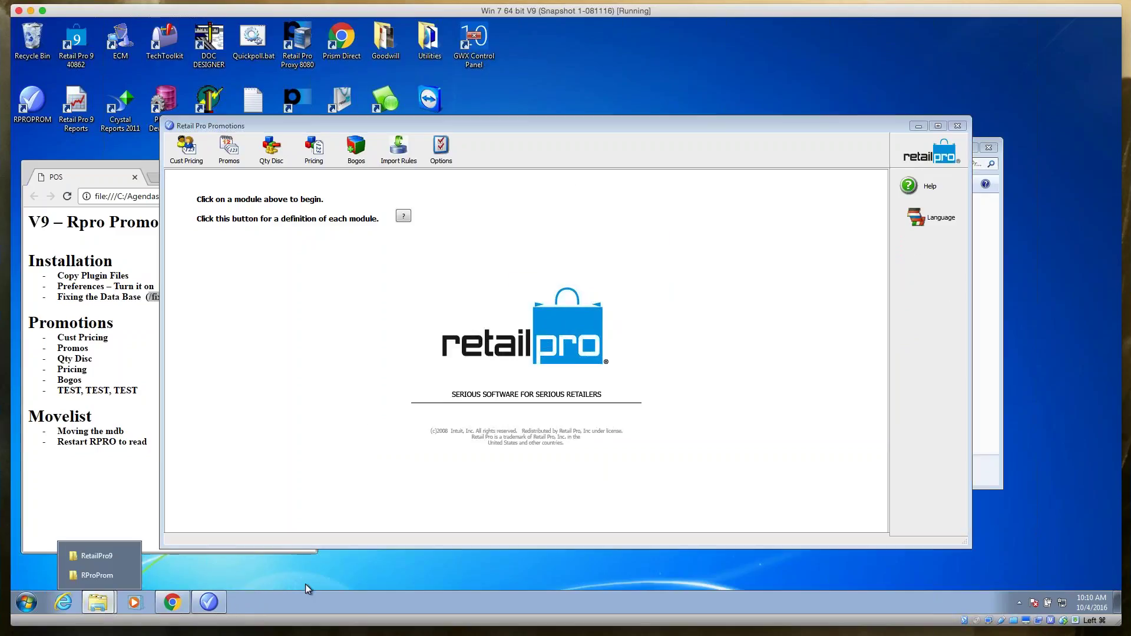
click(100, 574)
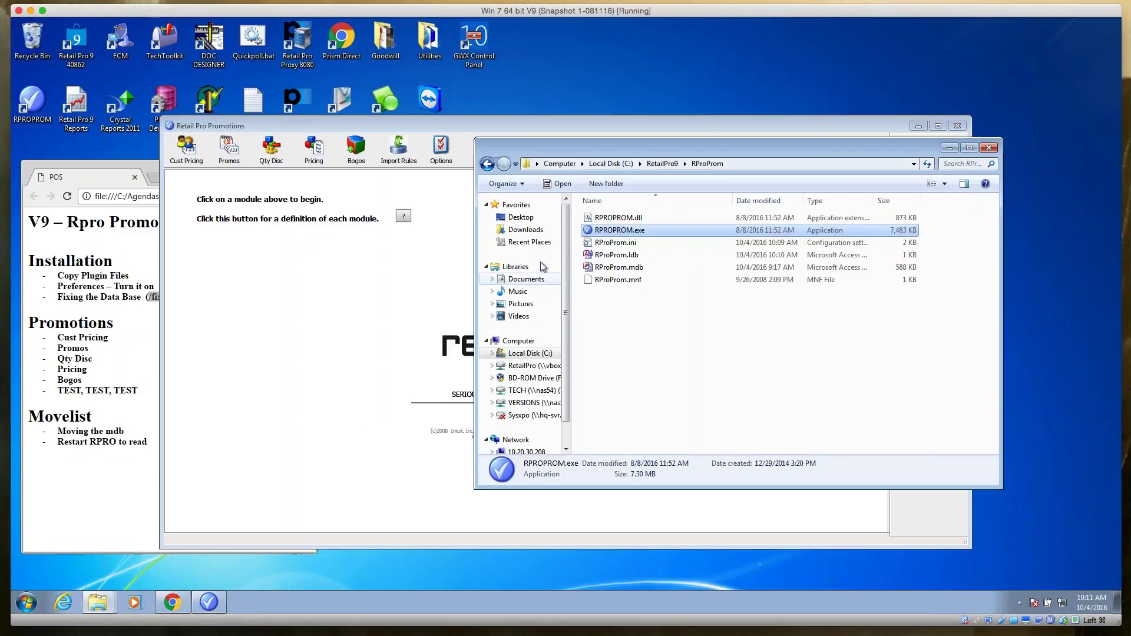
click(663, 163)
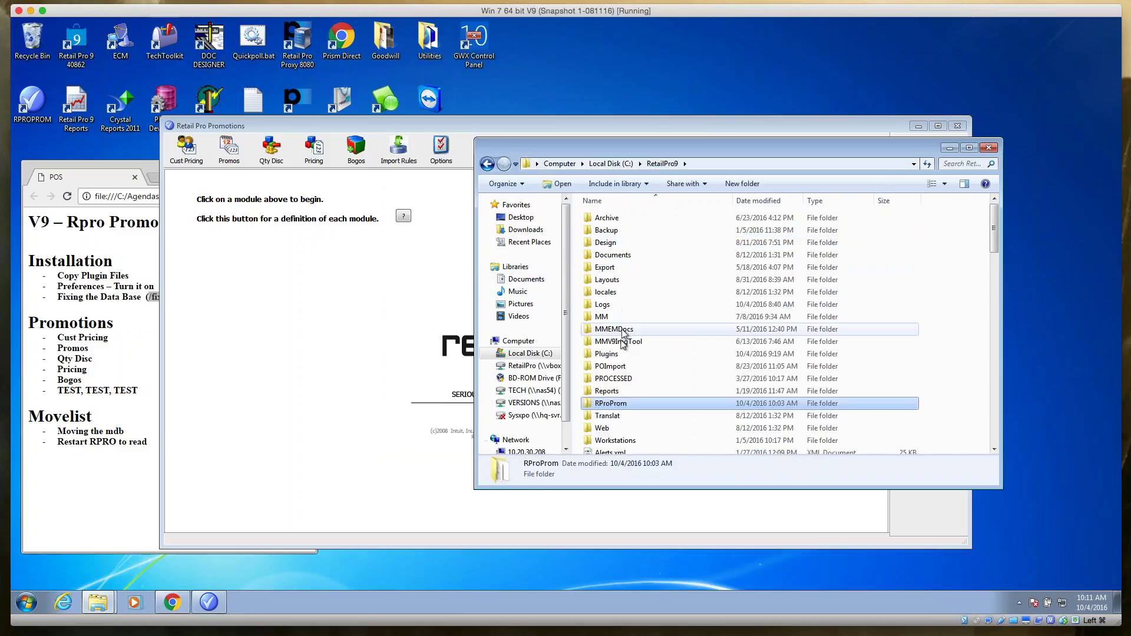
double_click(621, 354)
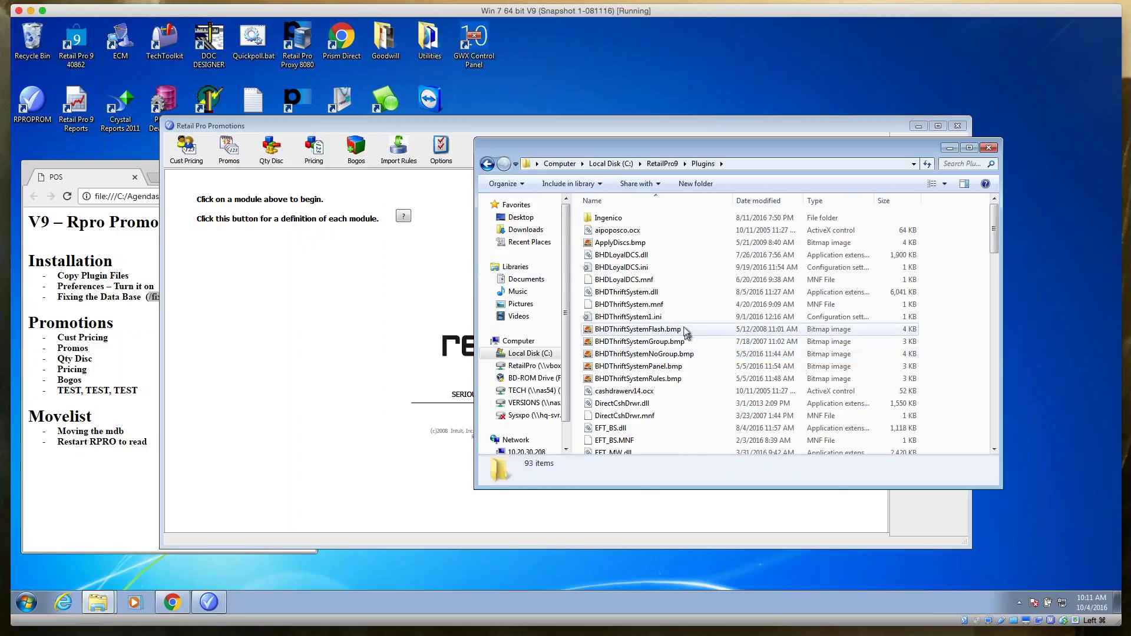
Delete BHDThriftSystem.dll and BHDThriftSystem.mnf, then relaunch Retail Pro 9.
click(663, 293)
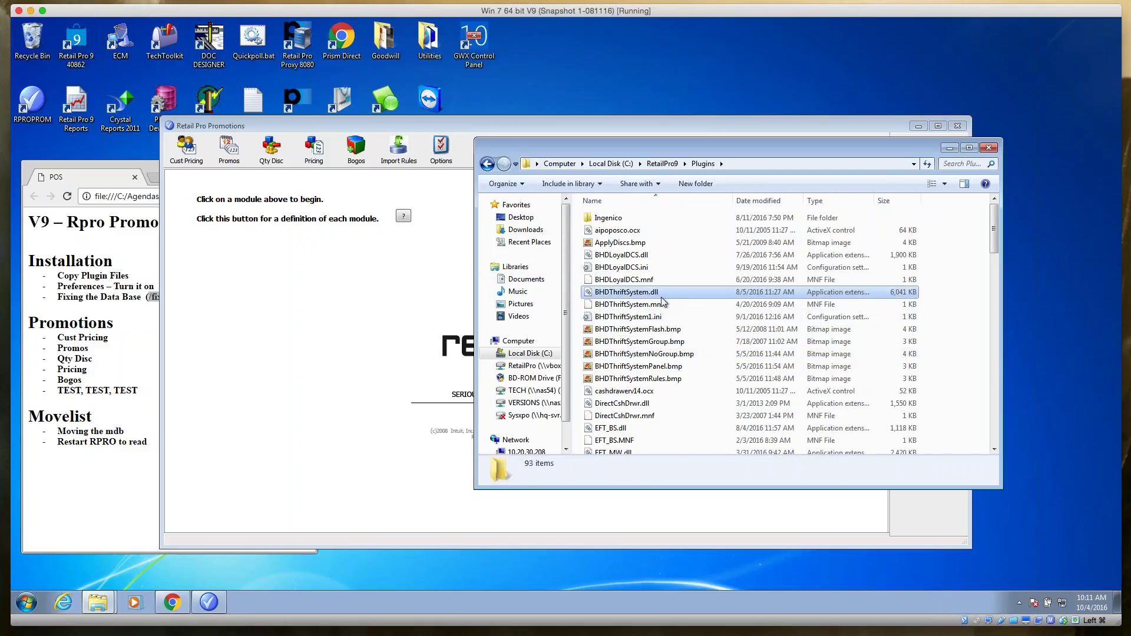
ctrl+click(657, 305)
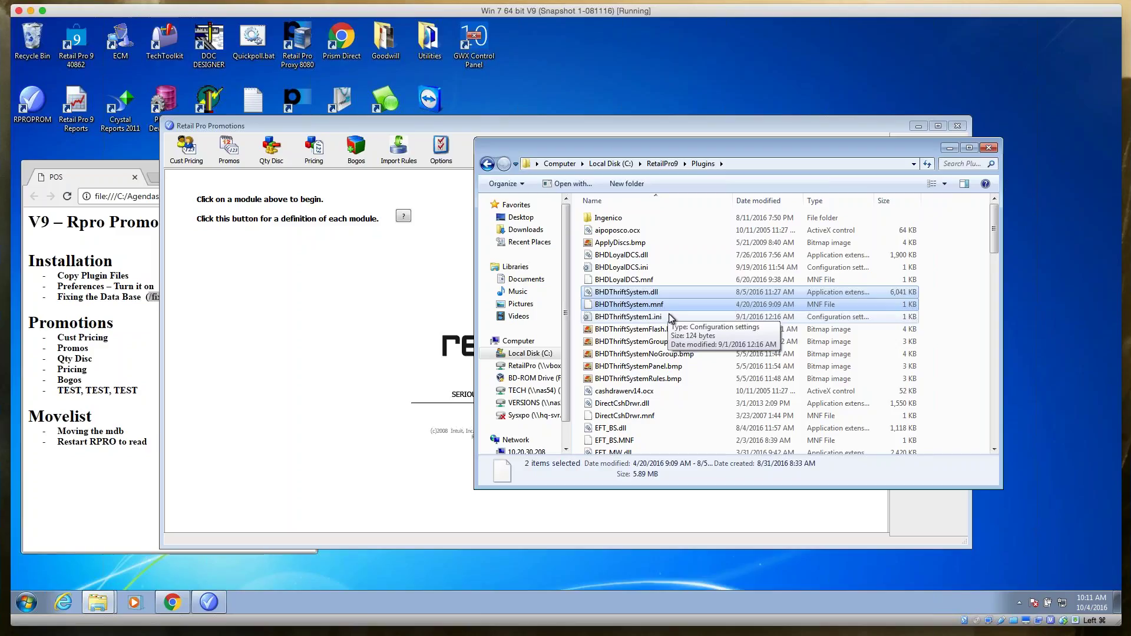
key(Delete)
click(620, 319)
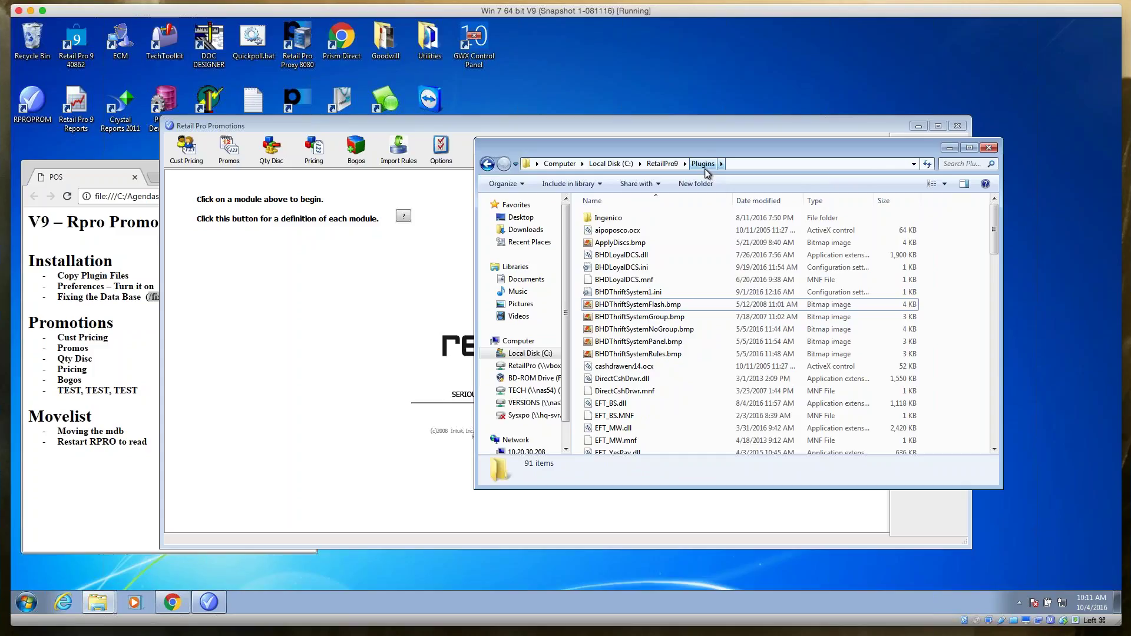
double_click(85, 47)
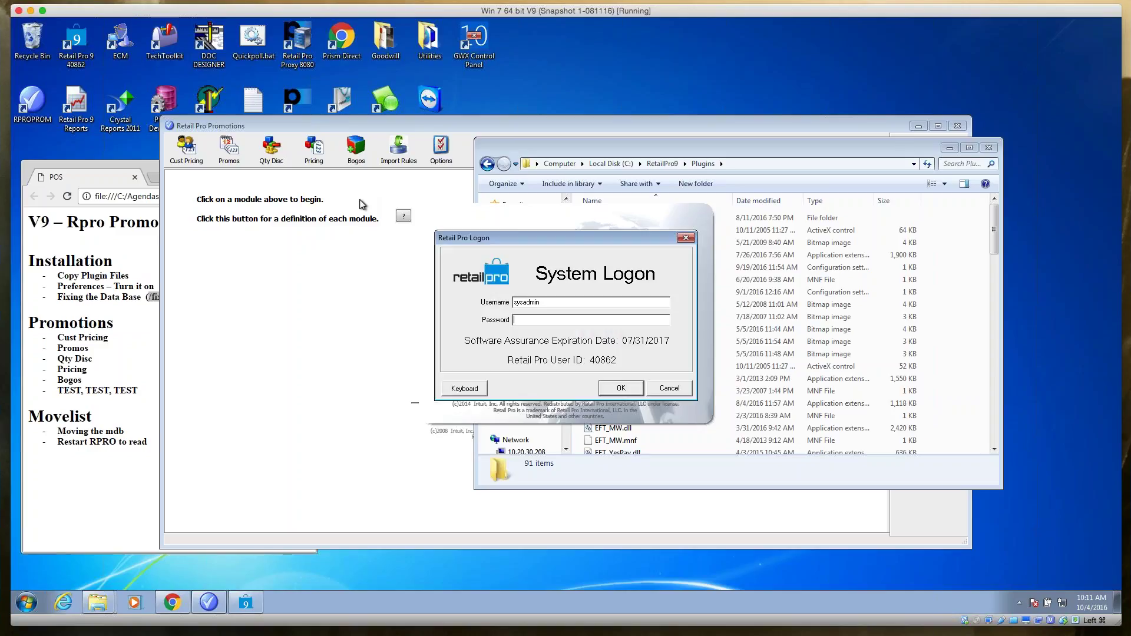
Log in with the account password and resize the Retail Pro window to fill most of the screen.
key(Return)
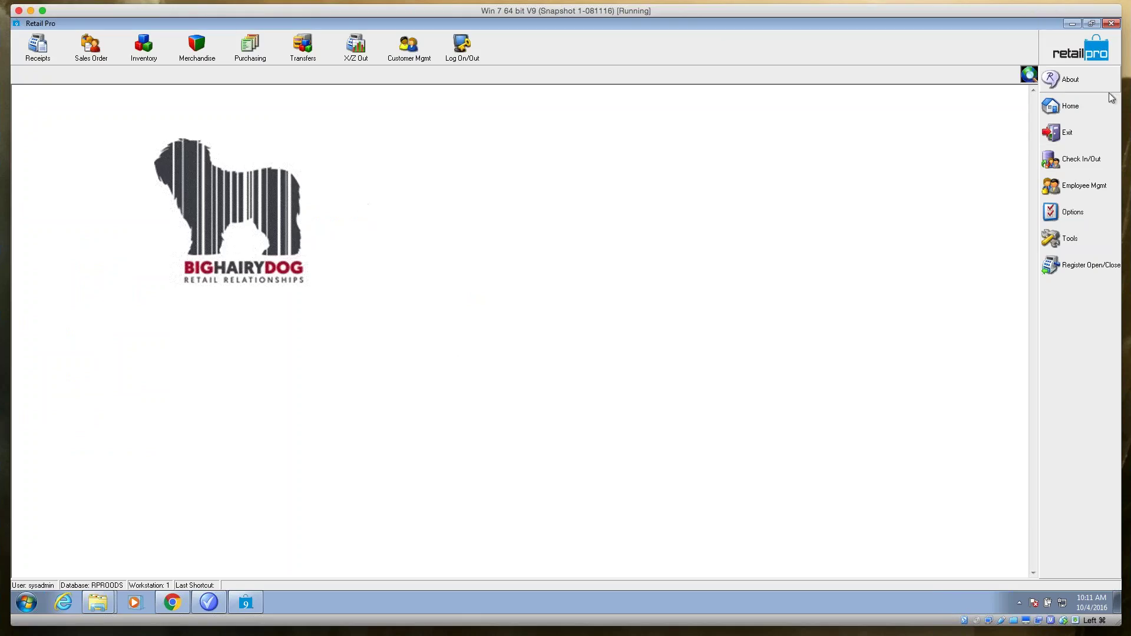
click(1091, 31)
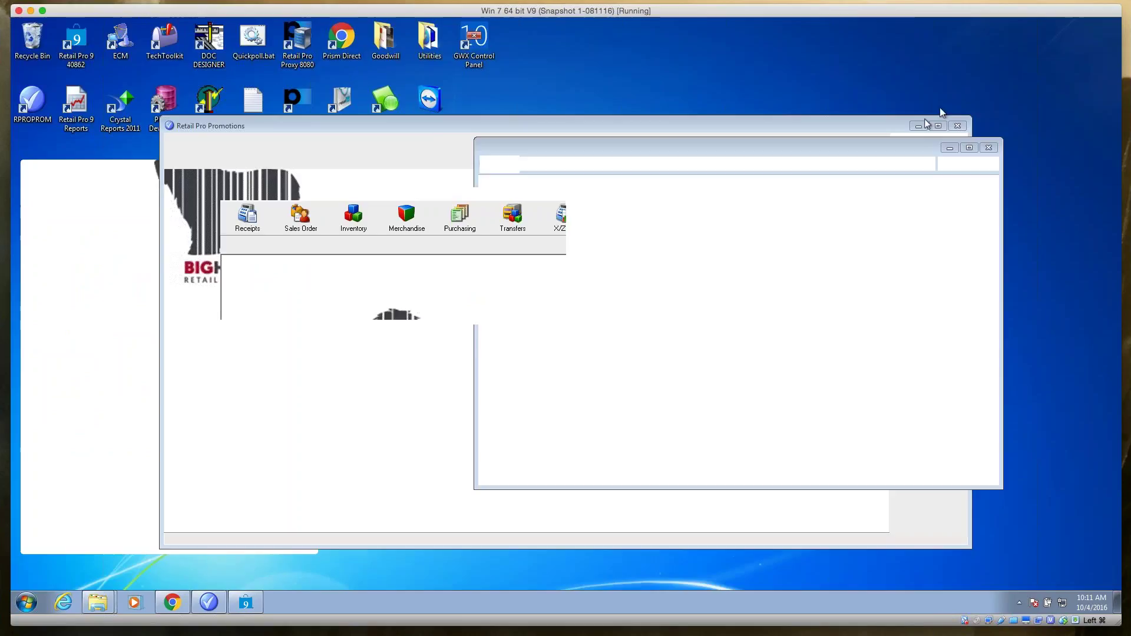
drag(484, 194, 468, 54)
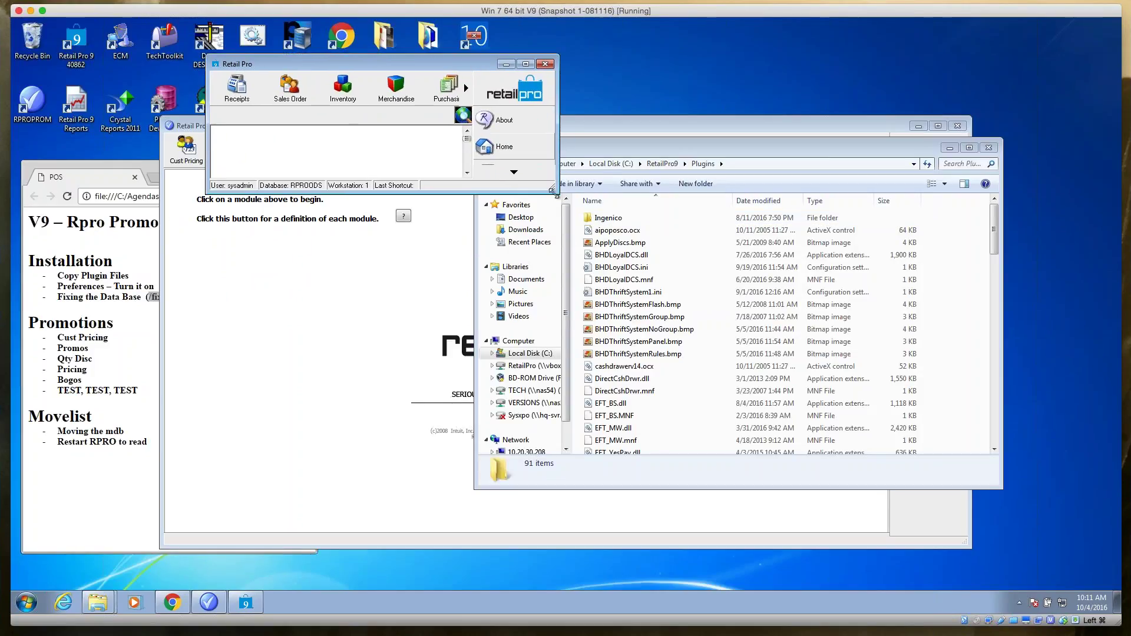
drag(556, 194, 800, 466)
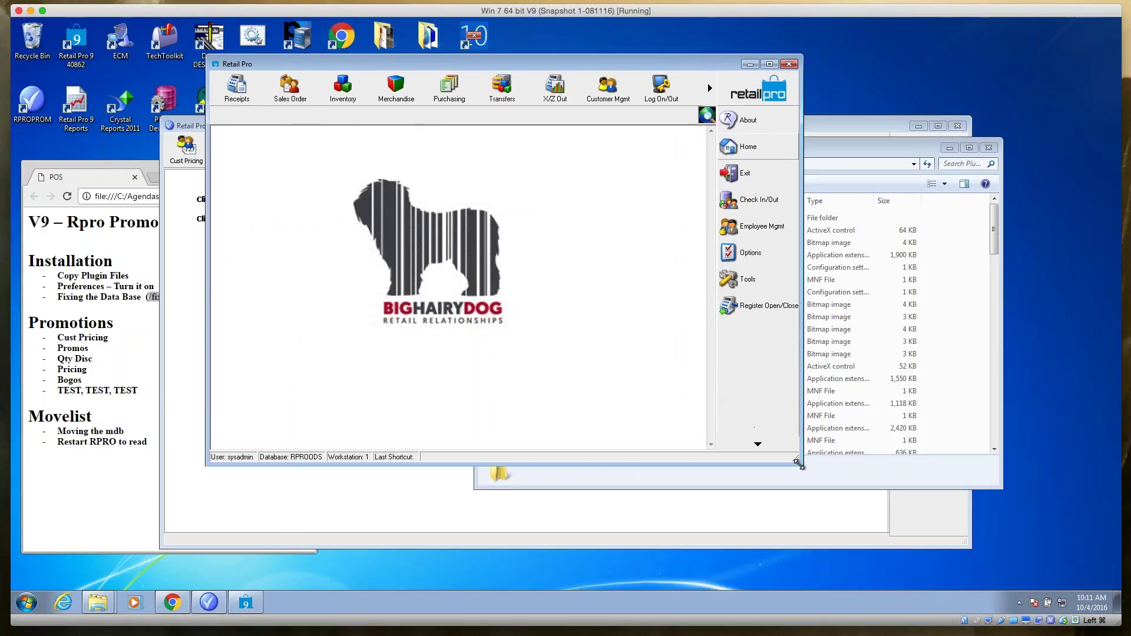
Start a new receipt holding items 987654 and 987653.
click(242, 99)
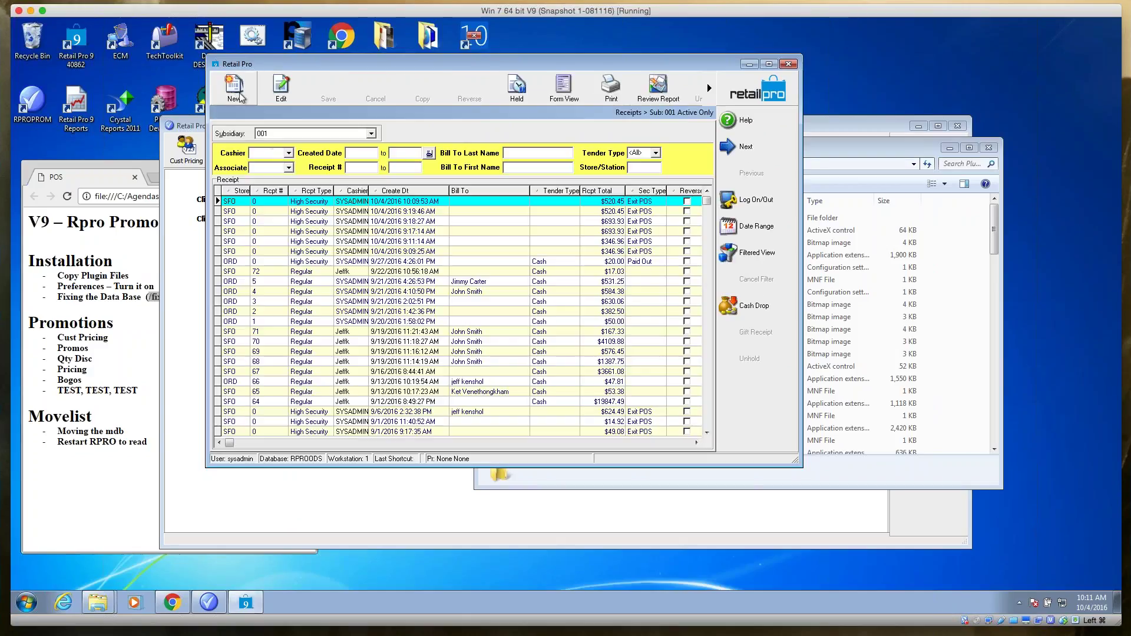
click(239, 90)
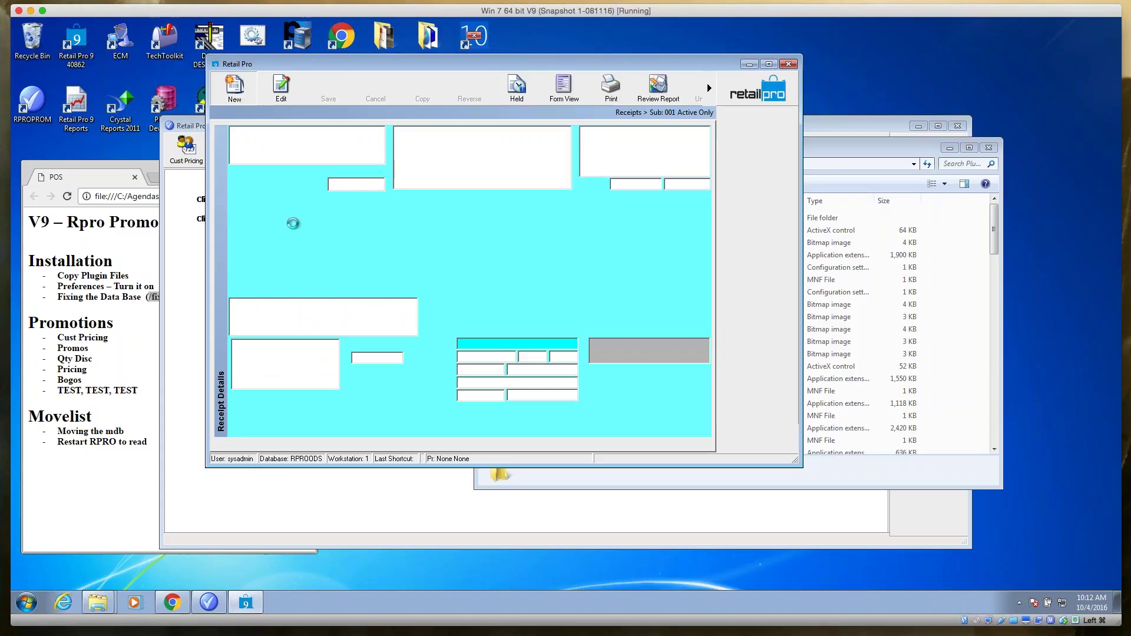
text(987654)
key(Return)
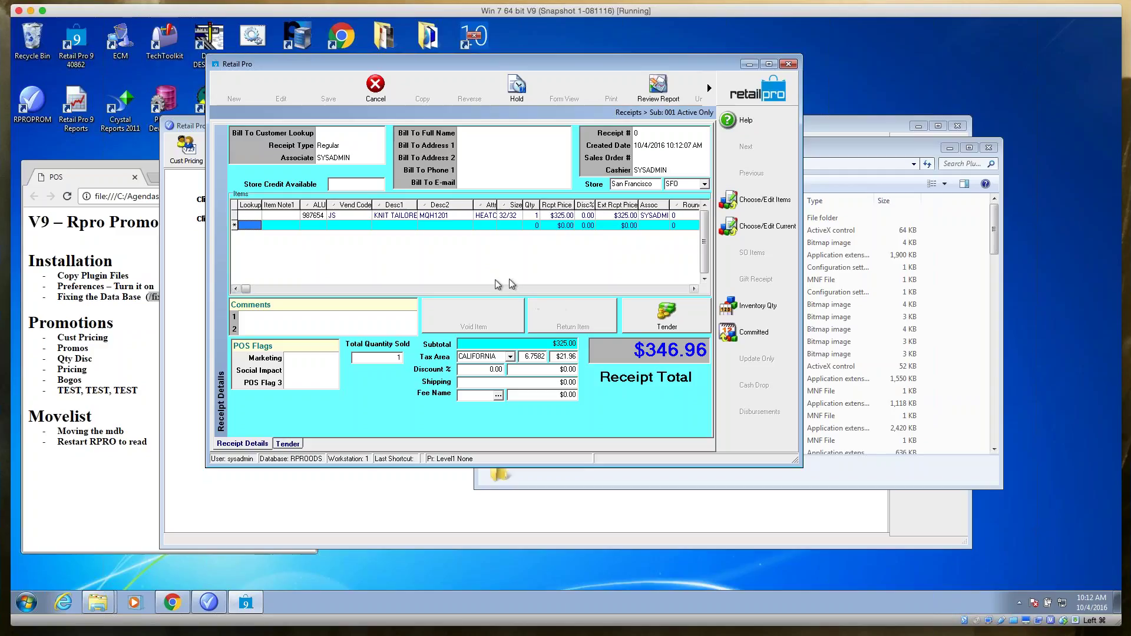
text(987653)
key(Return)
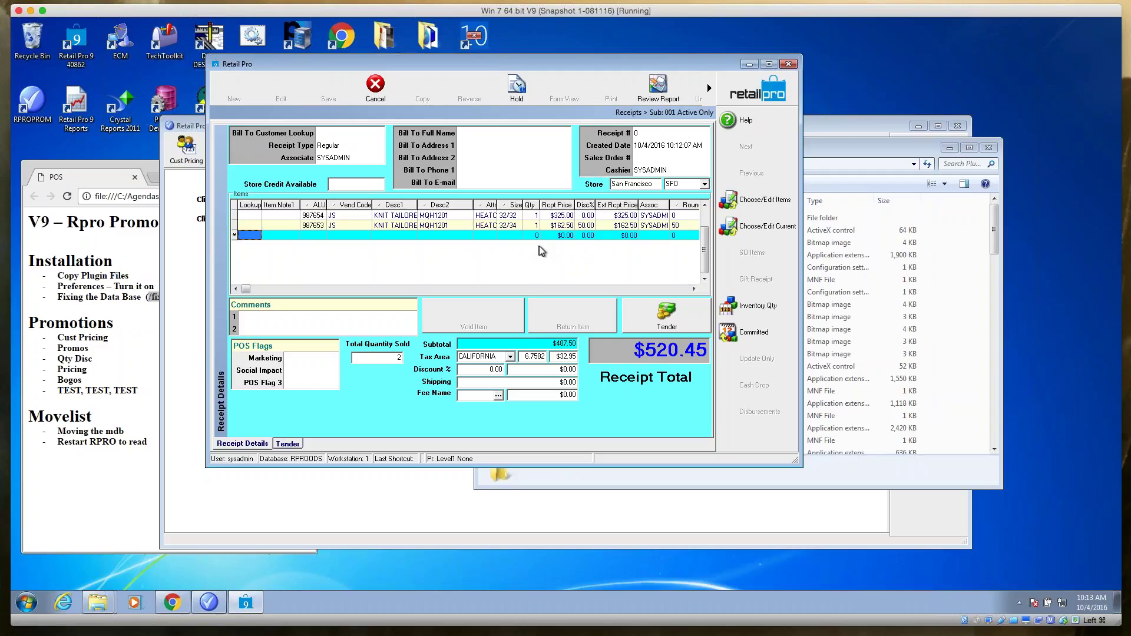
Add items 987652 and 987651 for a $1040.89 total, then cancel the receipt.
text(987652)
key(Return)
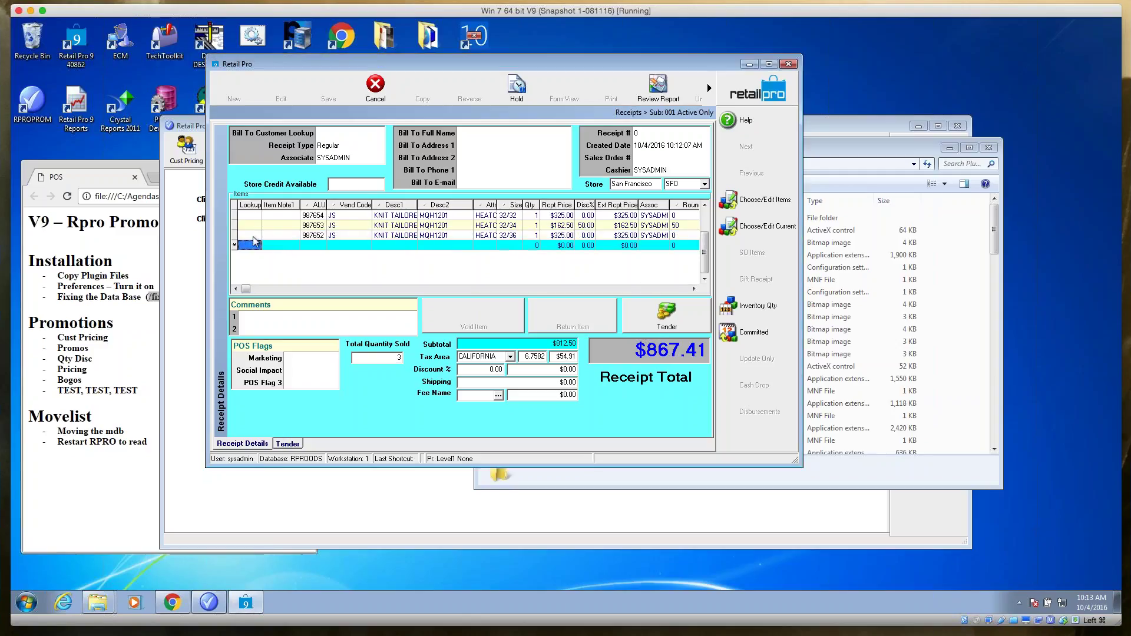
text(987651)
key(Return)
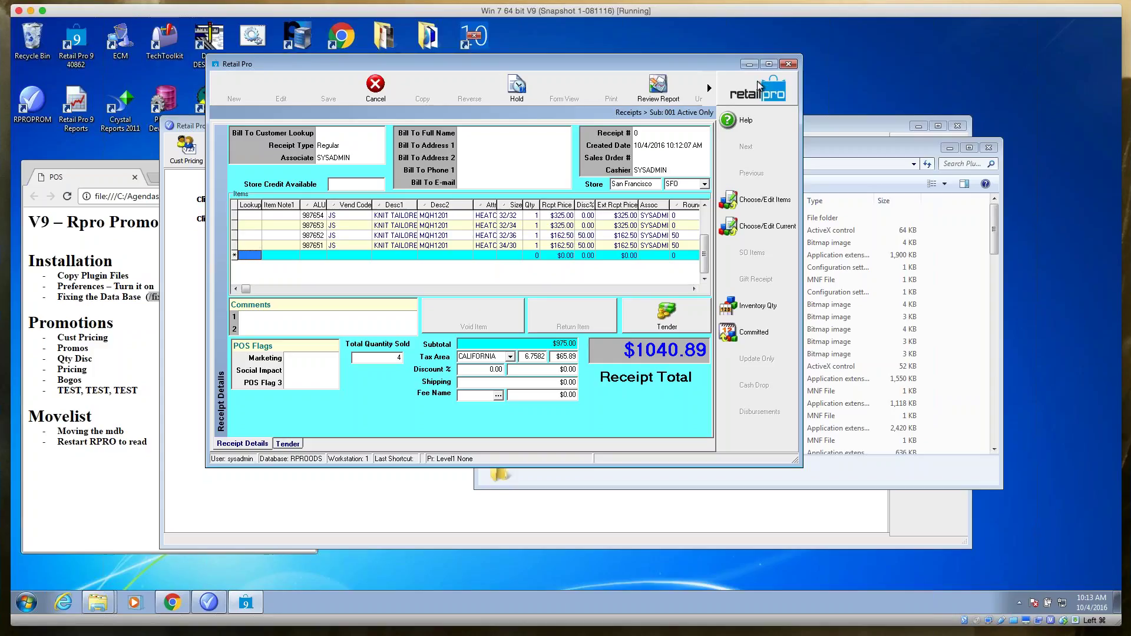
key(Escape)
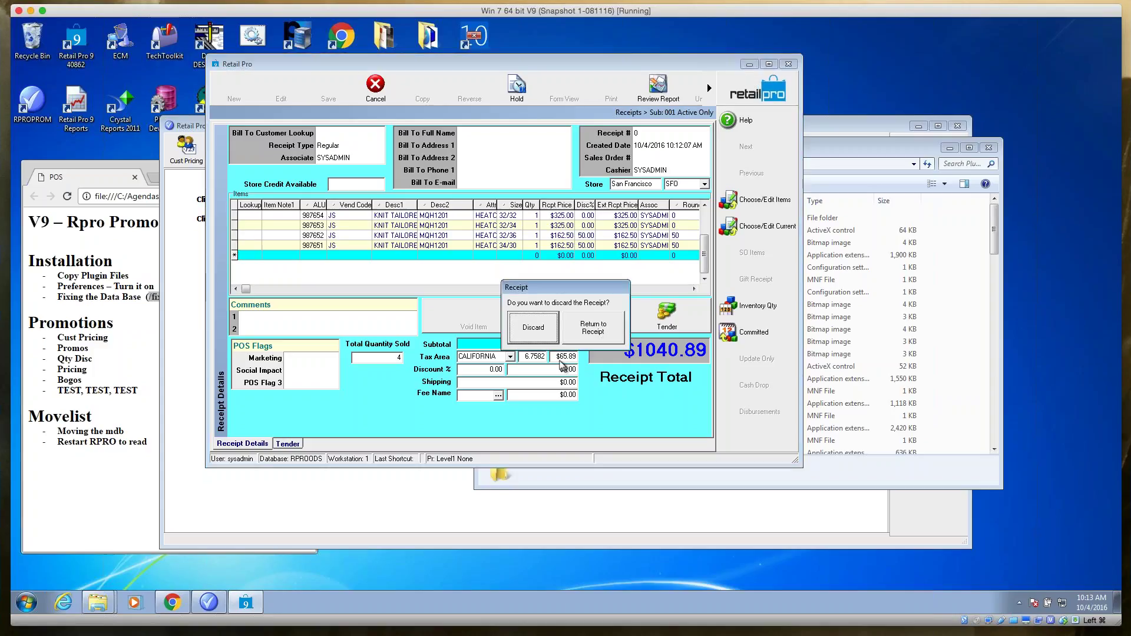
Discard the test receipt and bring the Promotions window to the front.
key(Return)
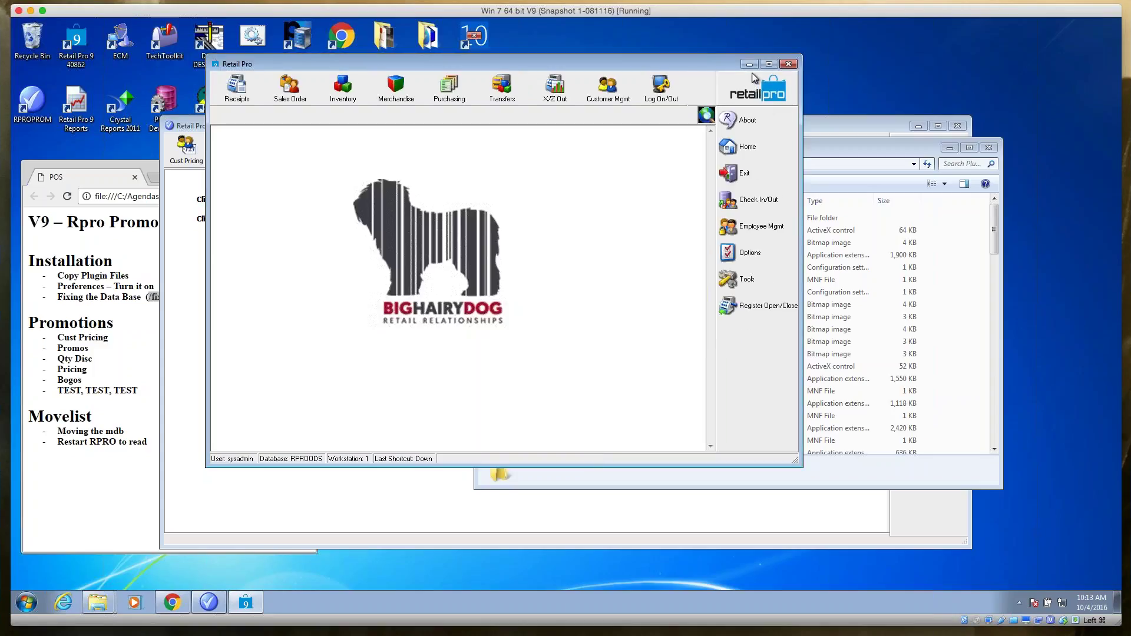
drag(714, 63, 951, 57)
click(425, 125)
Stretch the Promotions window across the screen and show the Bogos module.
drag(566, 125, 497, 74)
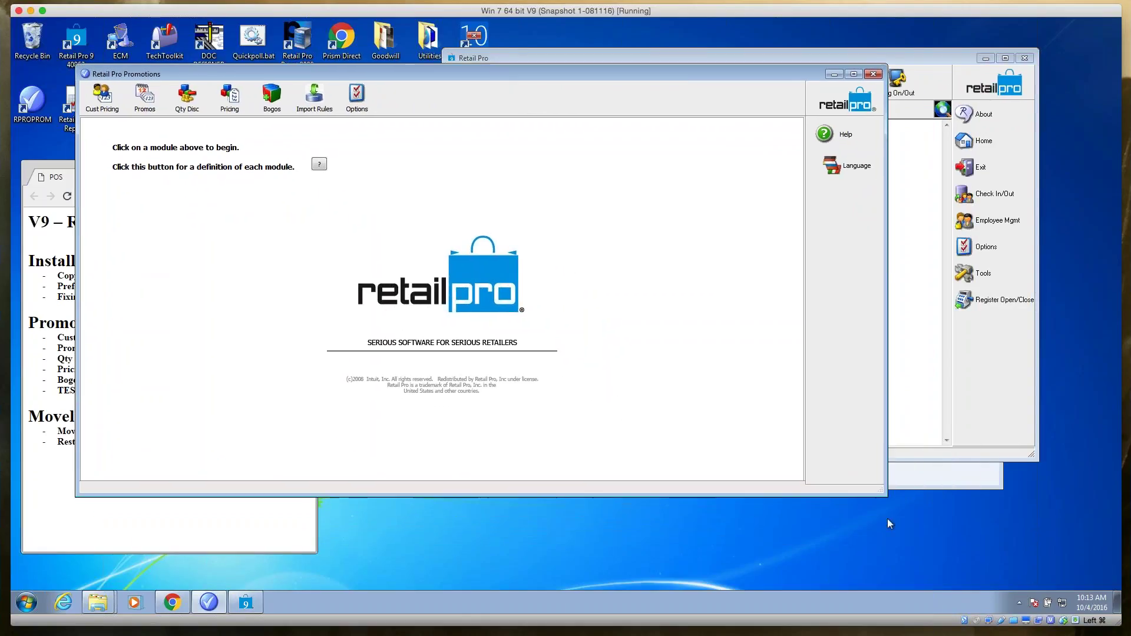
drag(885, 496, 1073, 502)
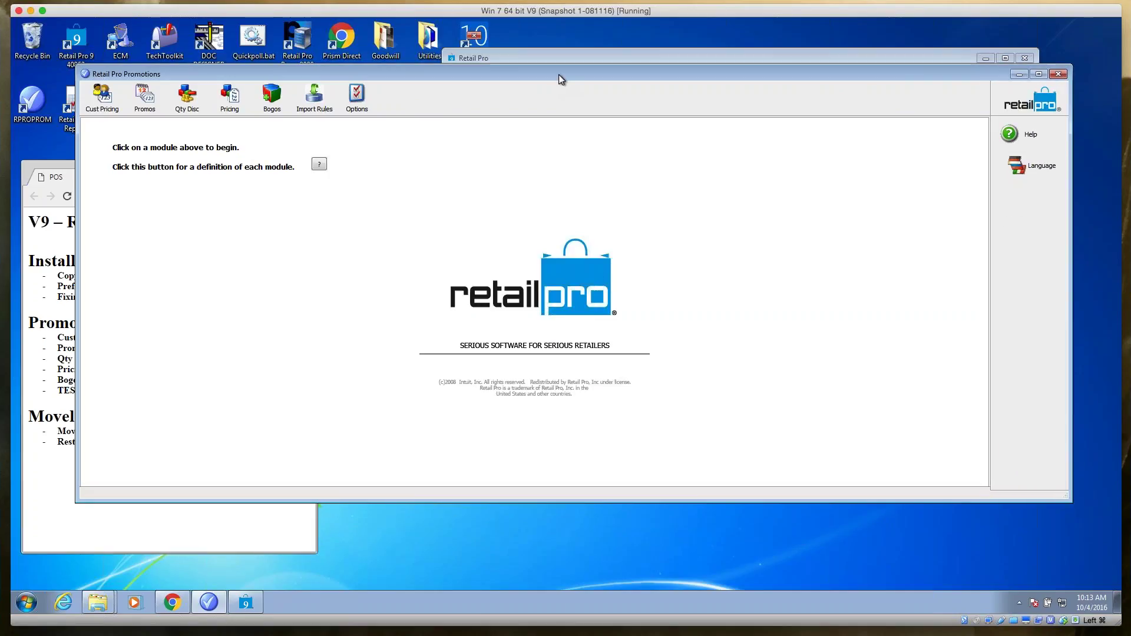
drag(558, 76, 509, 61)
drag(1018, 487, 1071, 522)
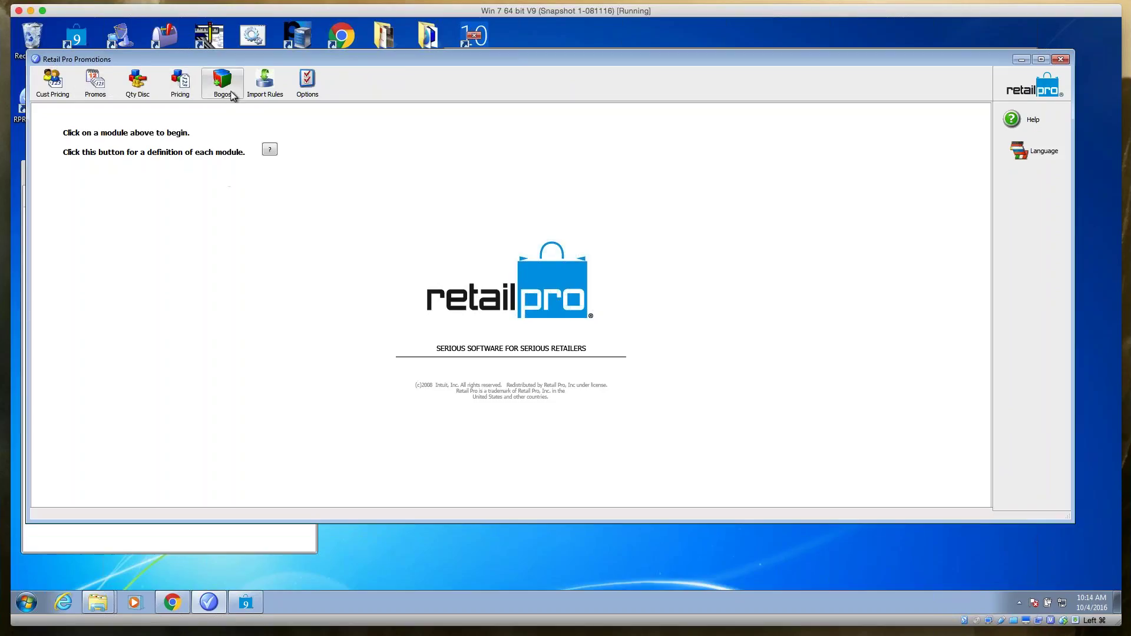
click(232, 94)
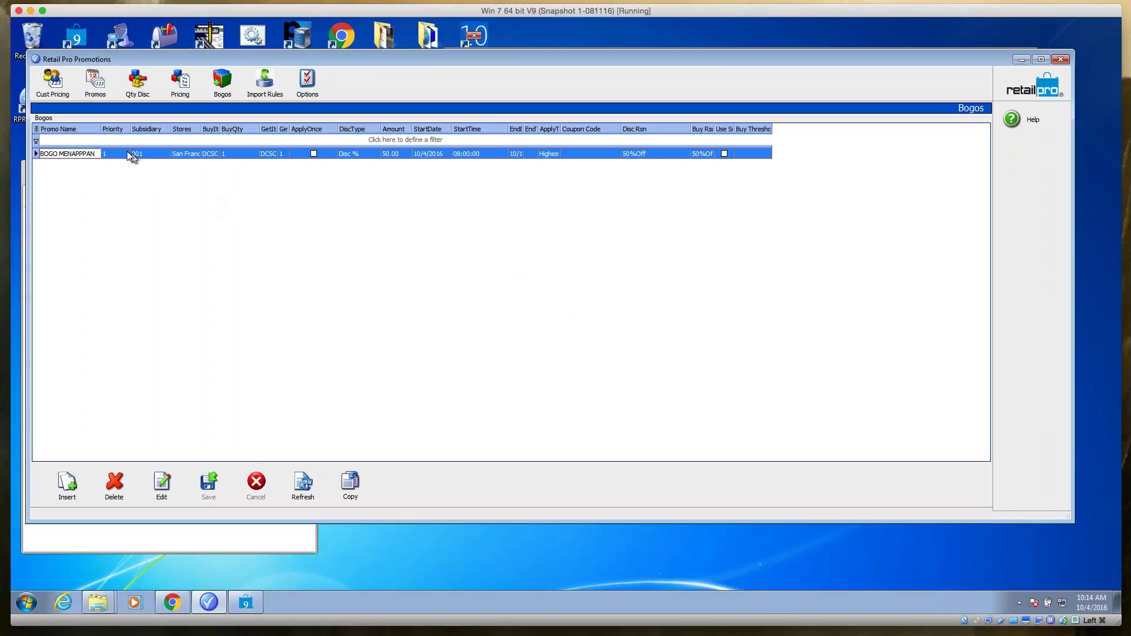
Inspect the BOGO MENAPPPAN promo's name, priority 1, subsidiary 001 and stores.
drag(102, 127, 158, 128)
click(91, 155)
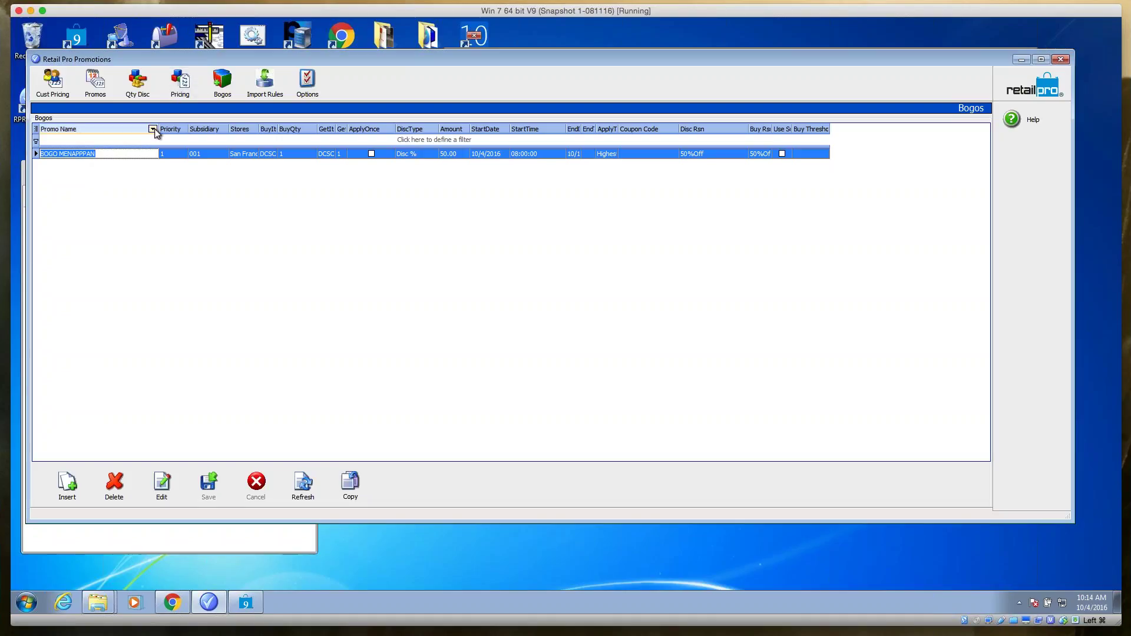
drag(158, 129, 122, 128)
click(132, 154)
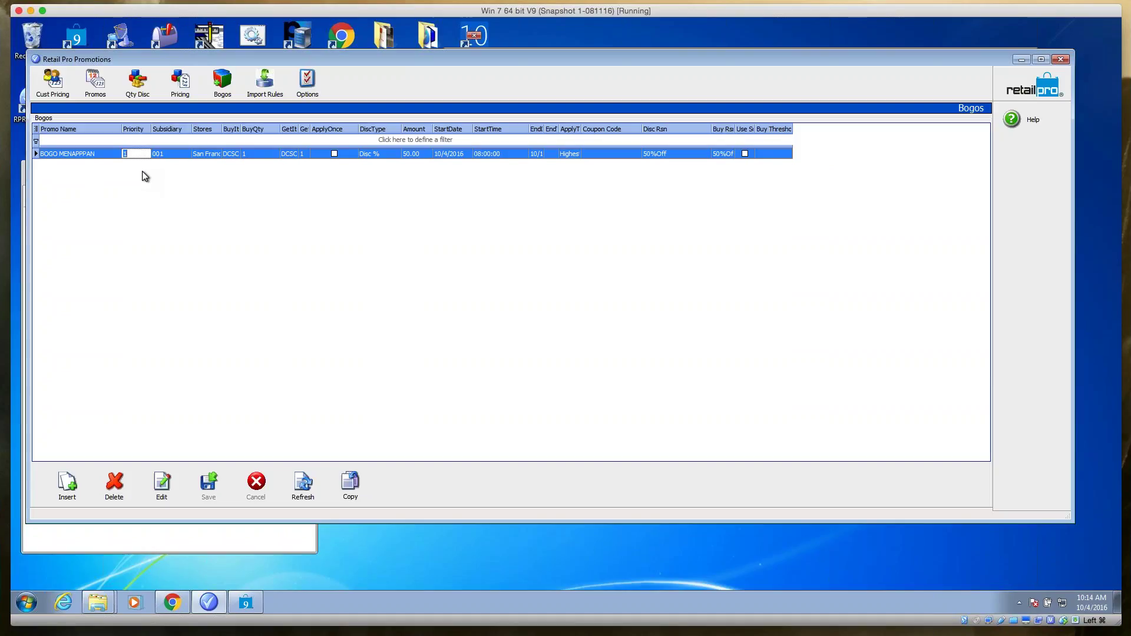
click(179, 156)
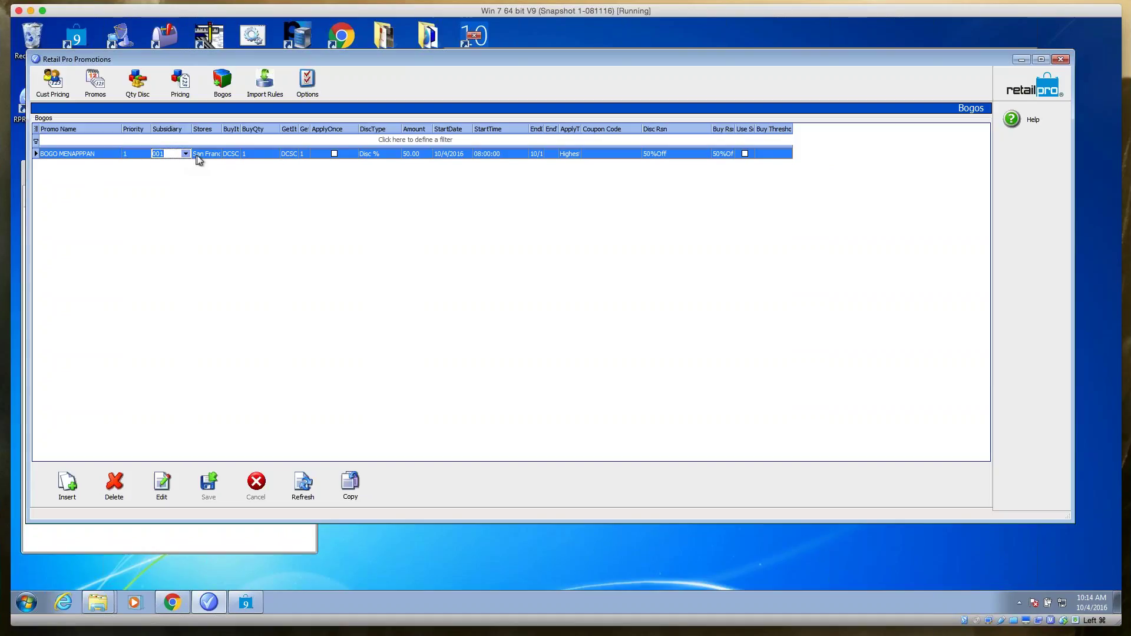
click(215, 158)
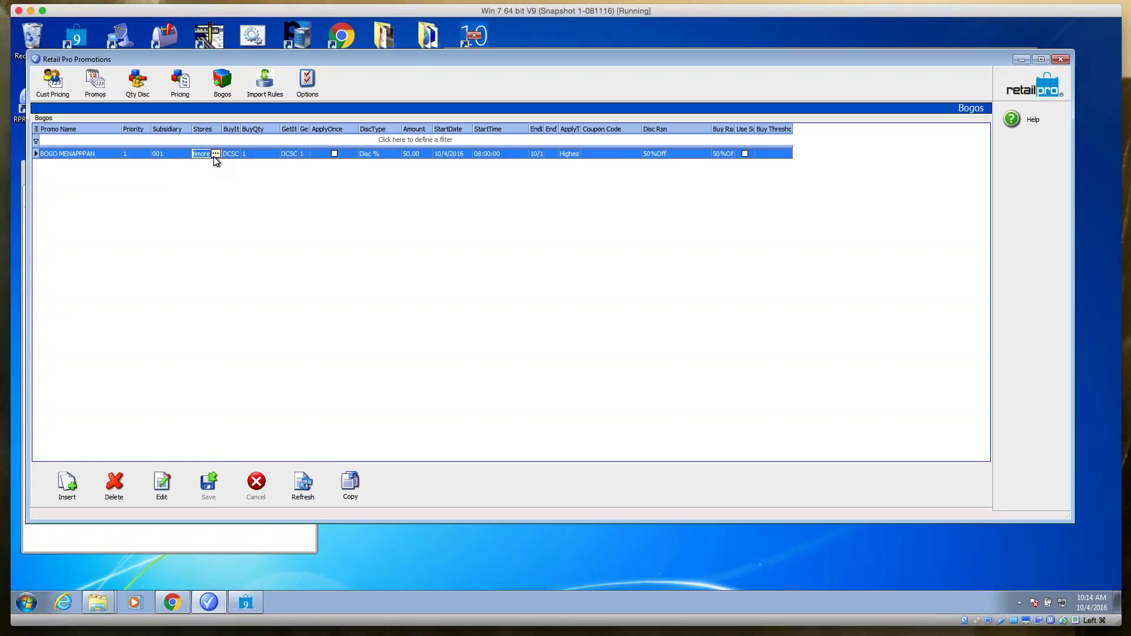
Re-add San Francisco and Chicago to the BOGO promo's stores, widen BuyItemFilter, and open its filter.
click(216, 154)
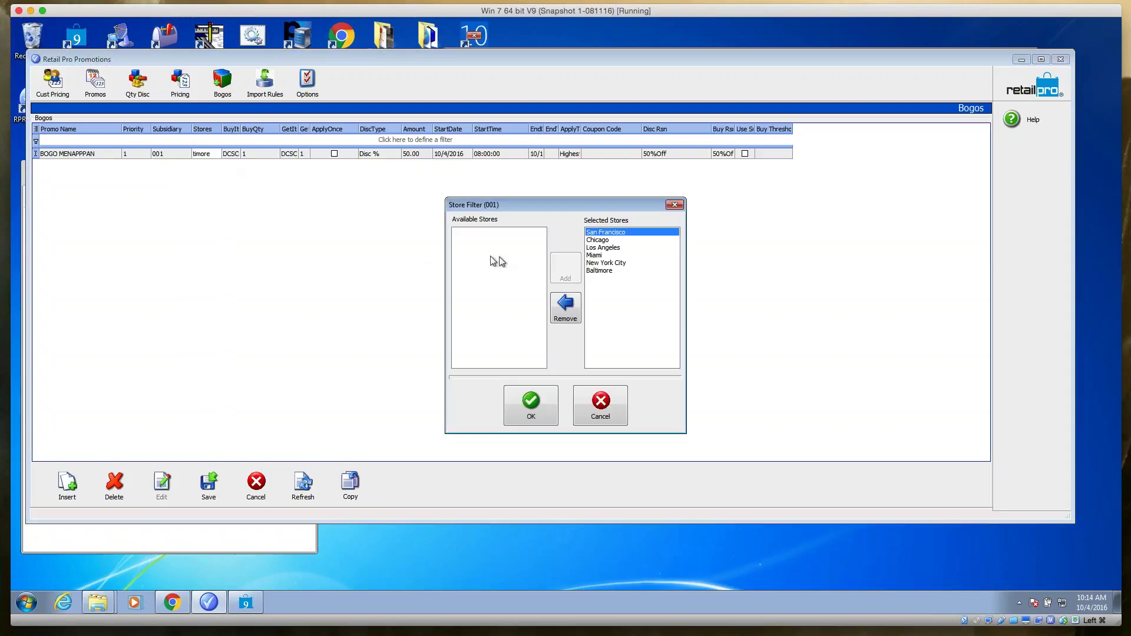
click(566, 308)
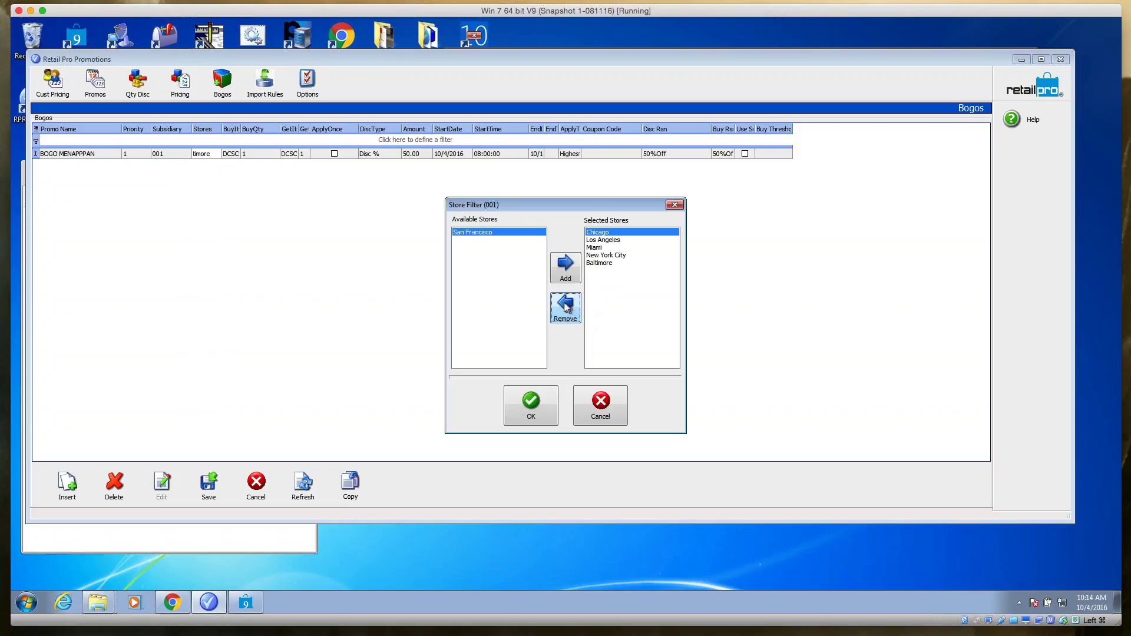
click(565, 307)
click(566, 277)
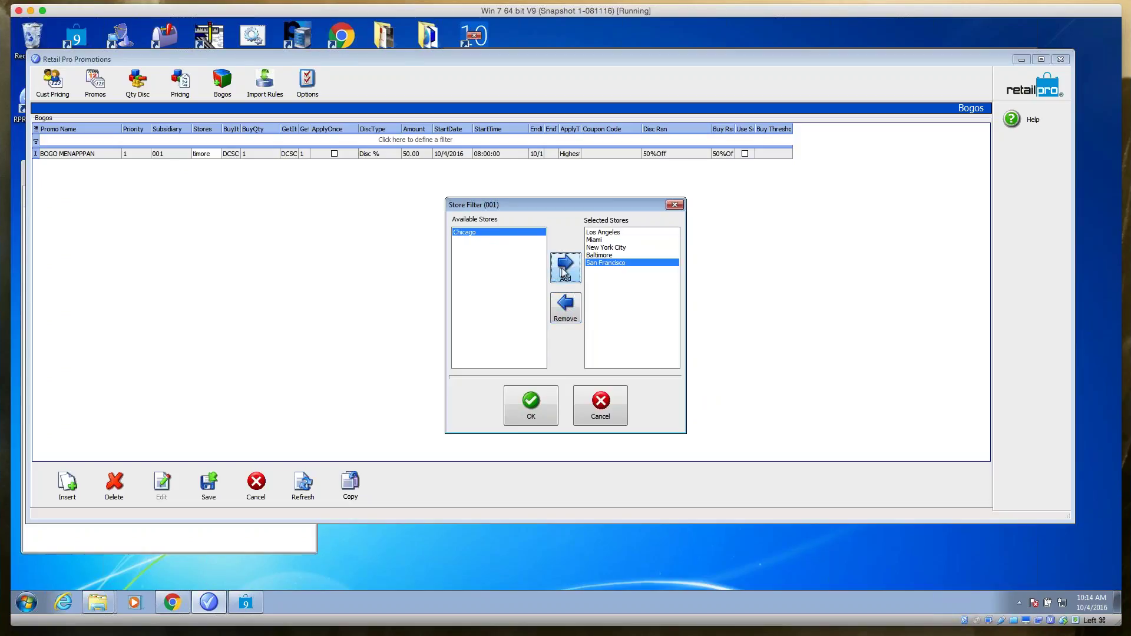
click(565, 276)
click(610, 236)
drag(610, 236, 604, 357)
click(531, 404)
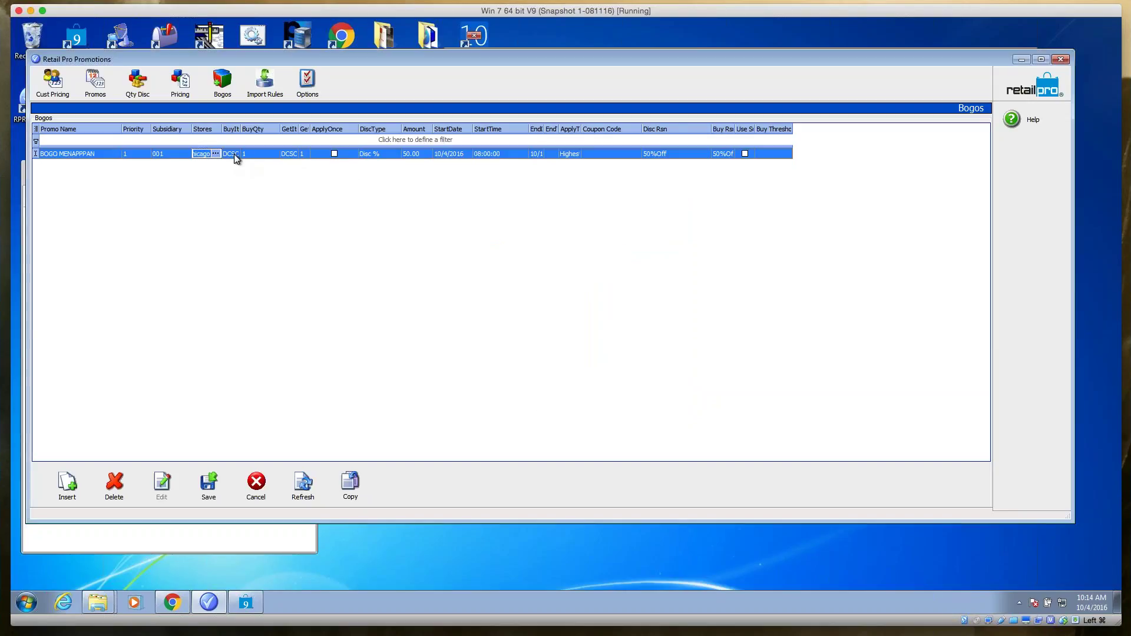
drag(240, 128, 286, 130)
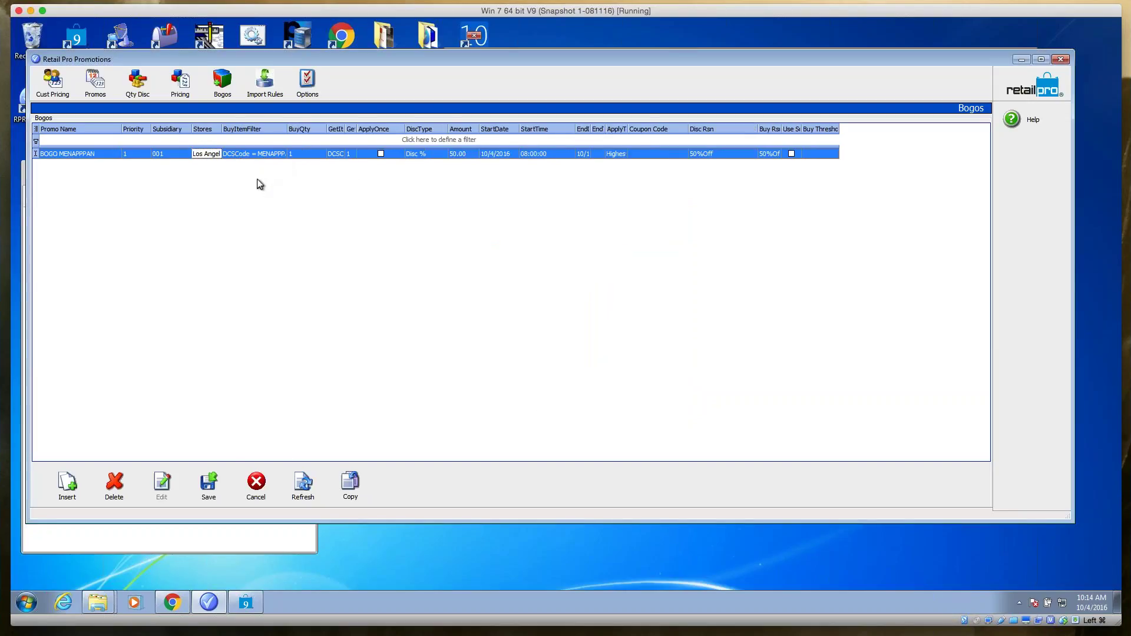
click(266, 154)
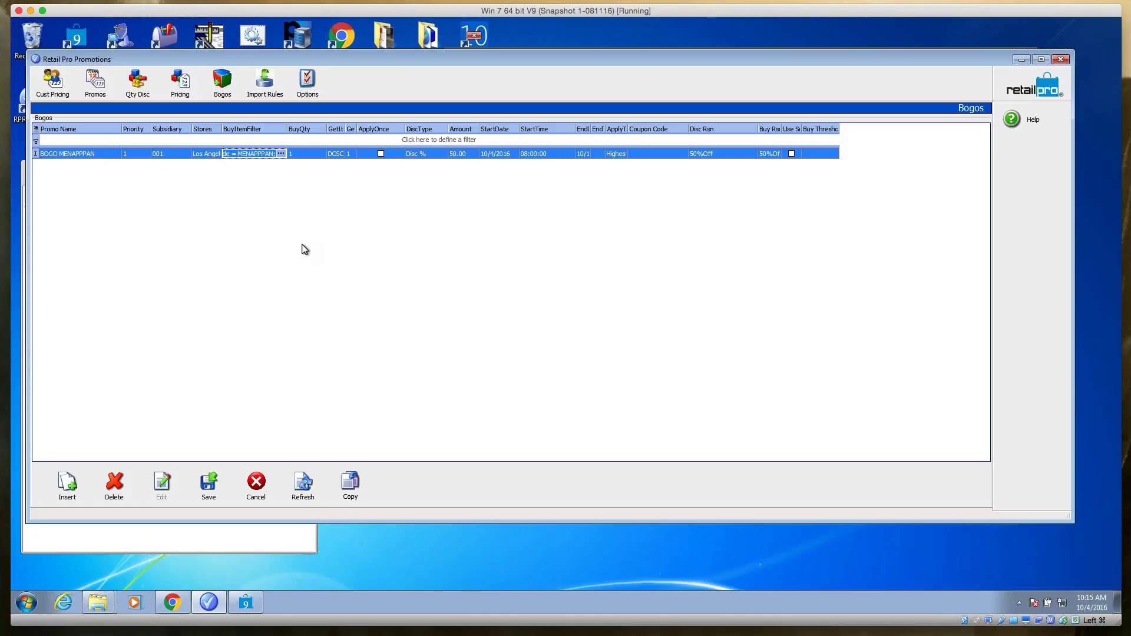
Review the existing DCSCode = MENAPPPAN buy-item condition and keep it unchanged.
click(282, 154)
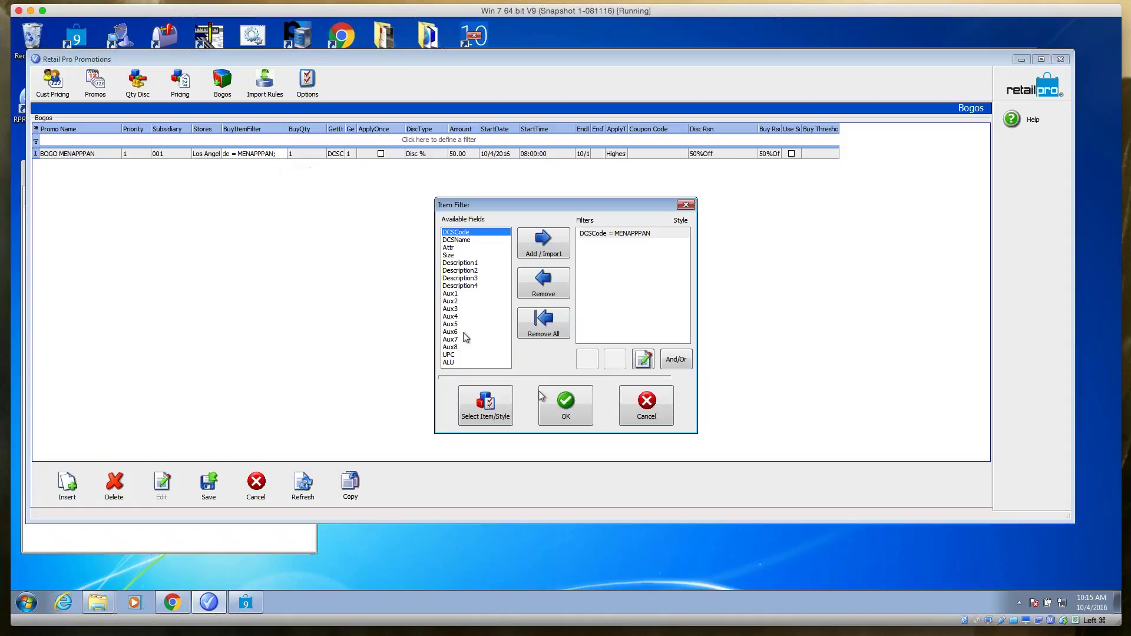
click(621, 234)
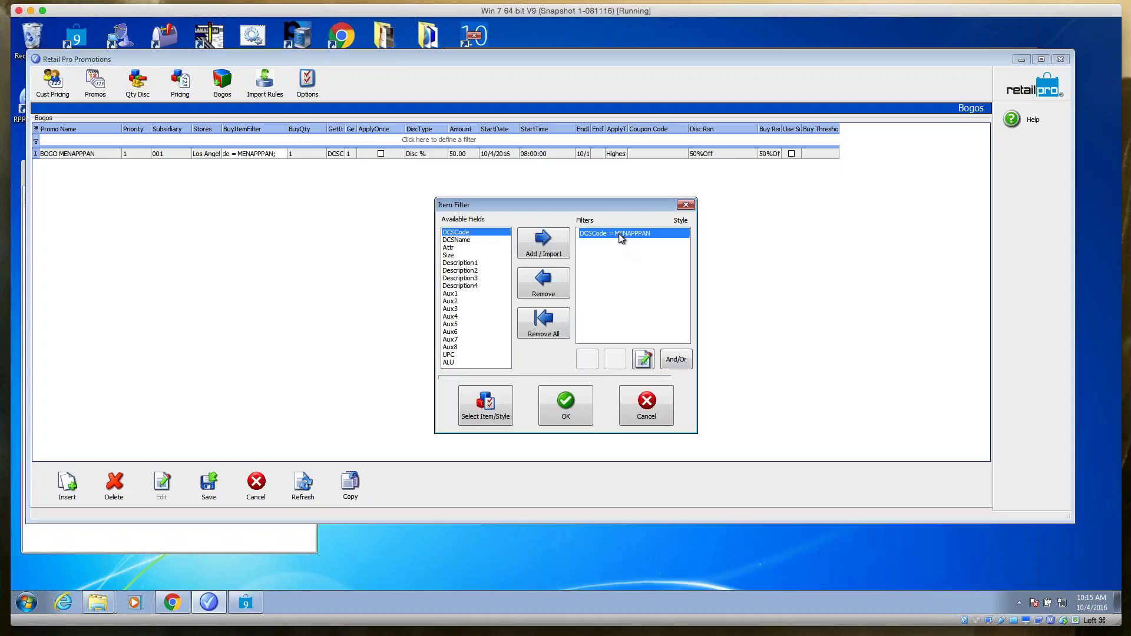
double_click(620, 233)
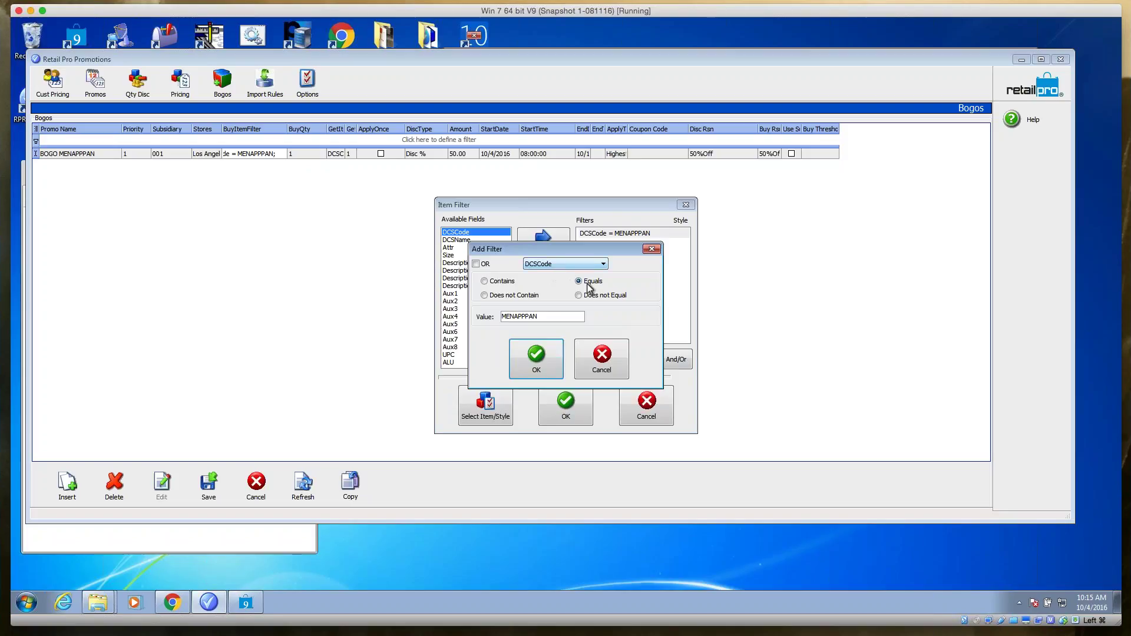
click(531, 364)
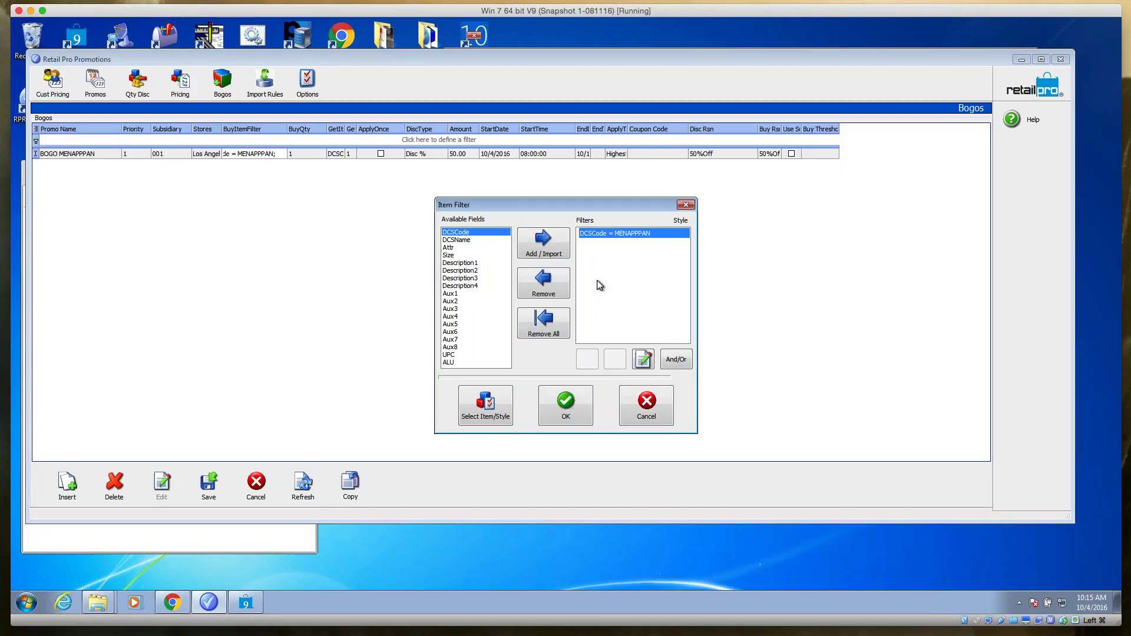
Start a new DCSCode Contains condition with the value APP.
click(470, 235)
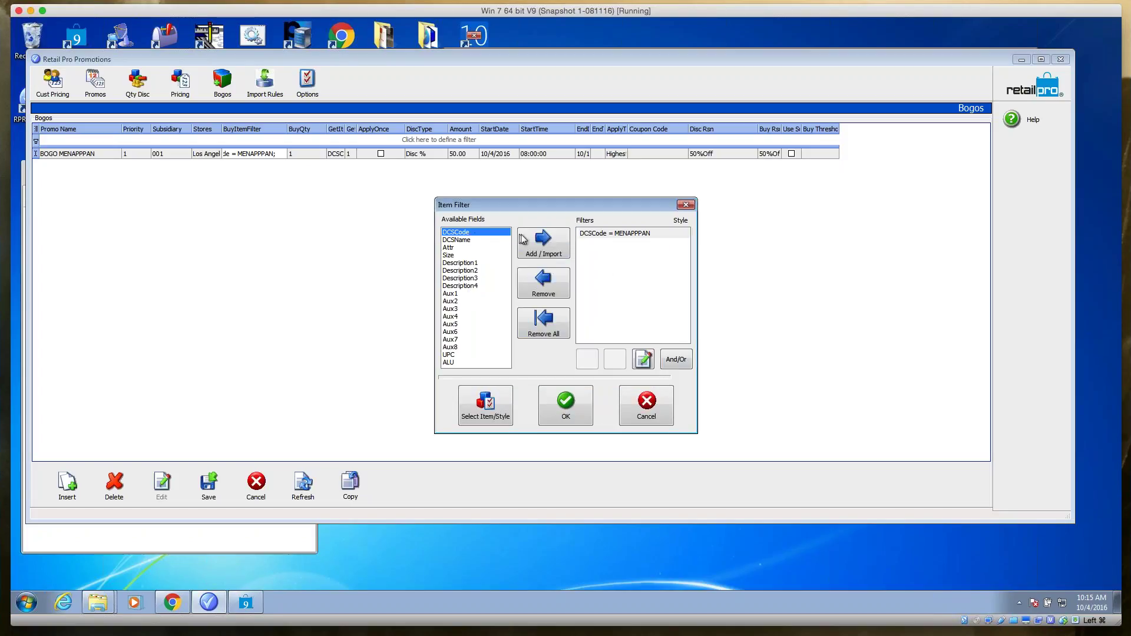
click(539, 248)
click(517, 307)
text(APP)
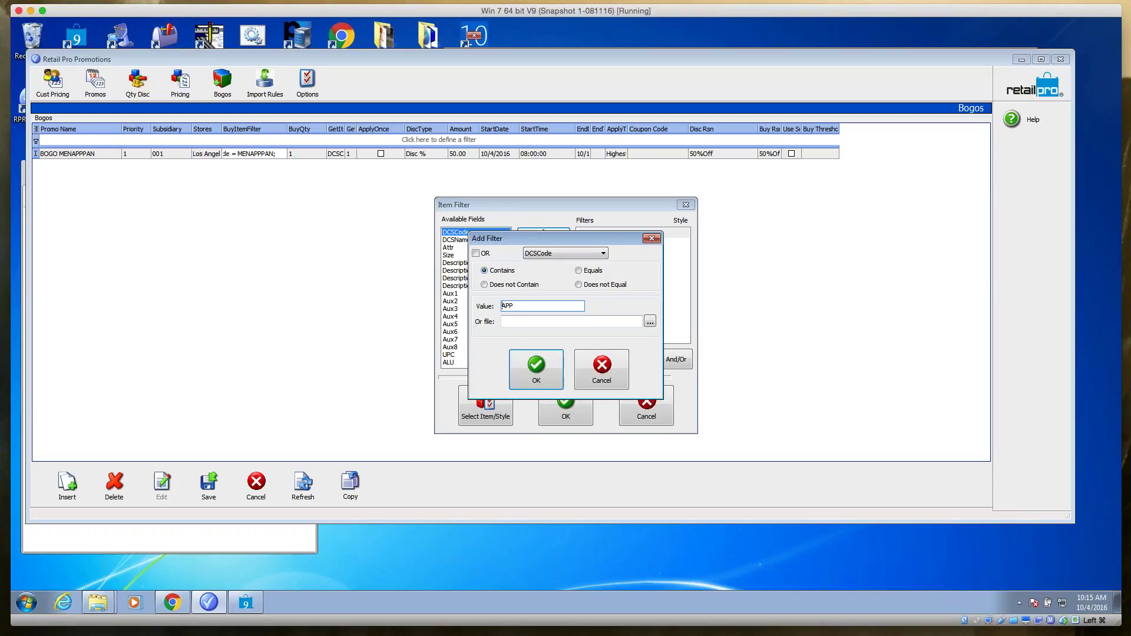
Add an OR DCSCode Equals MENAPPSHT condition to the buy-item filter.
text(???)
text(???)
drag(536, 305, 478, 308)
drag(515, 238, 533, 249)
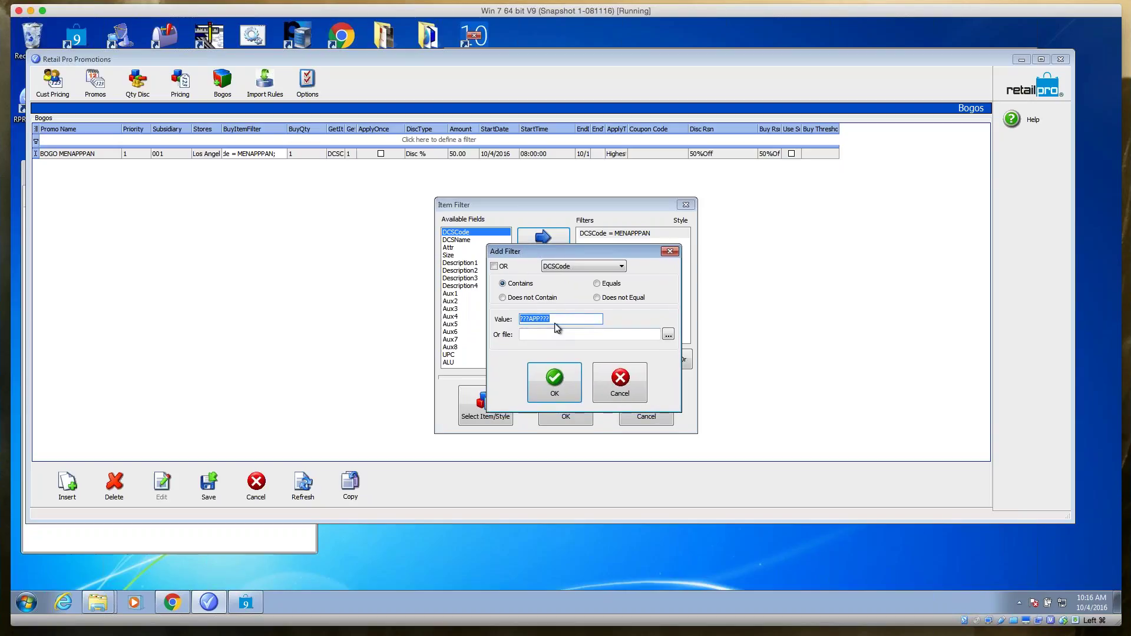
text(MENAPPSHT)
click(494, 266)
click(597, 284)
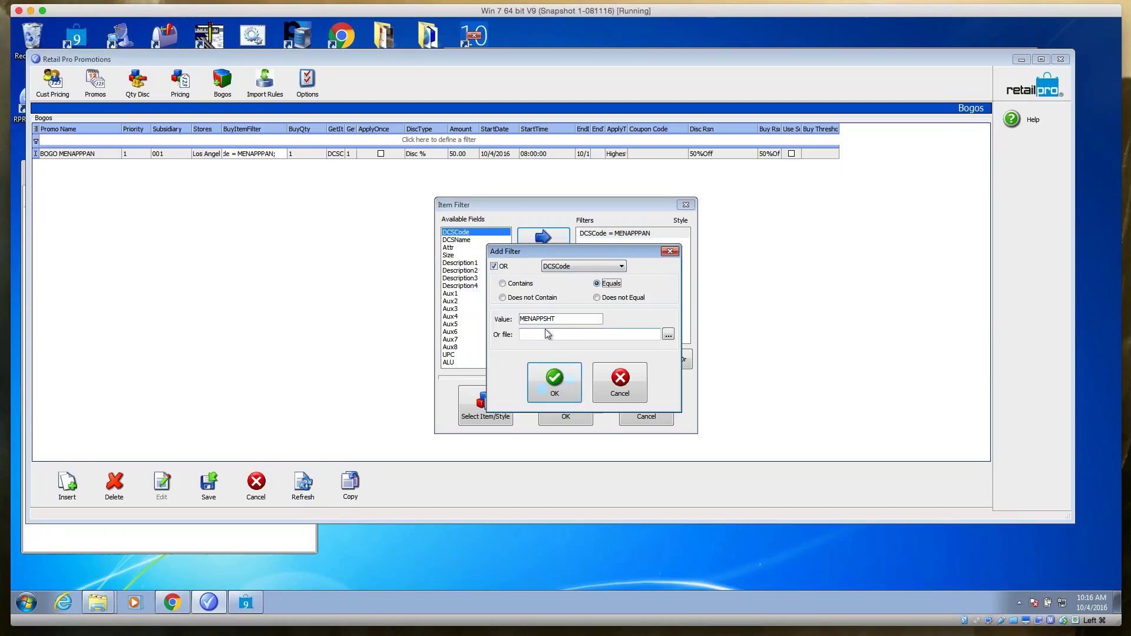
click(552, 380)
Add another DCSCode Equals MENAPPTEE condition to the filter.
click(543, 241)
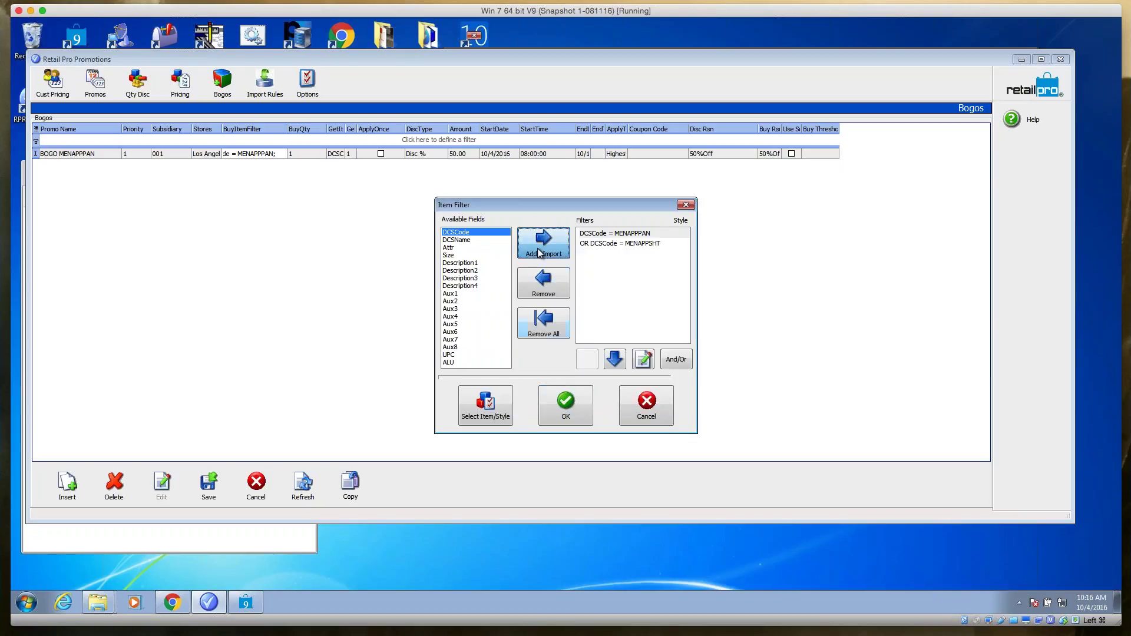
click(476, 253)
click(578, 270)
text(MENAP)
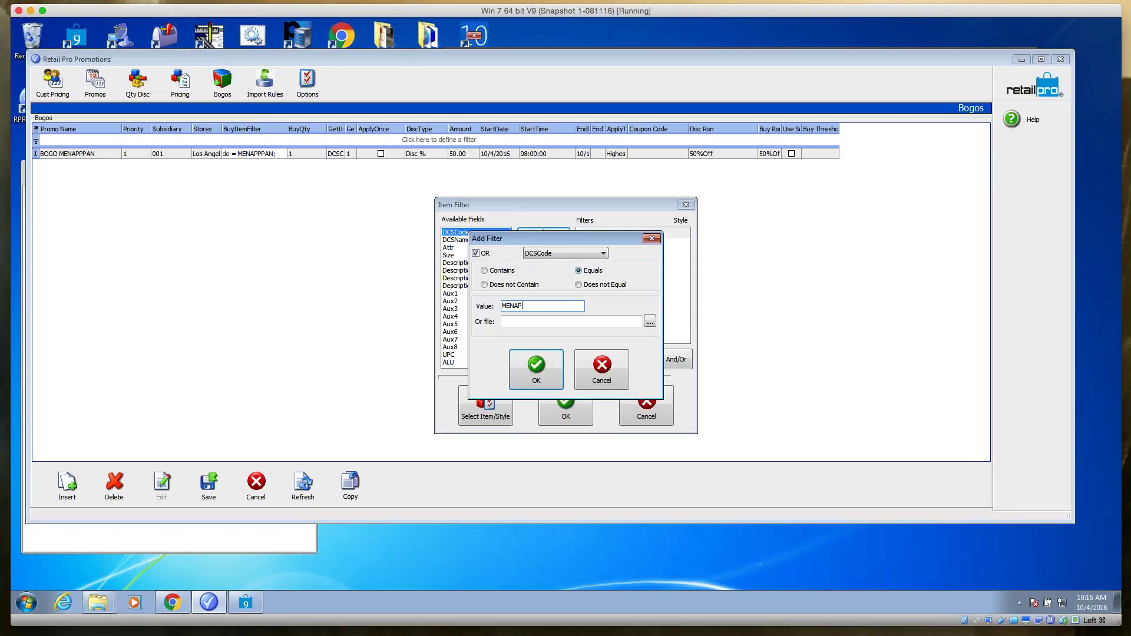
text(PTEE)
click(533, 362)
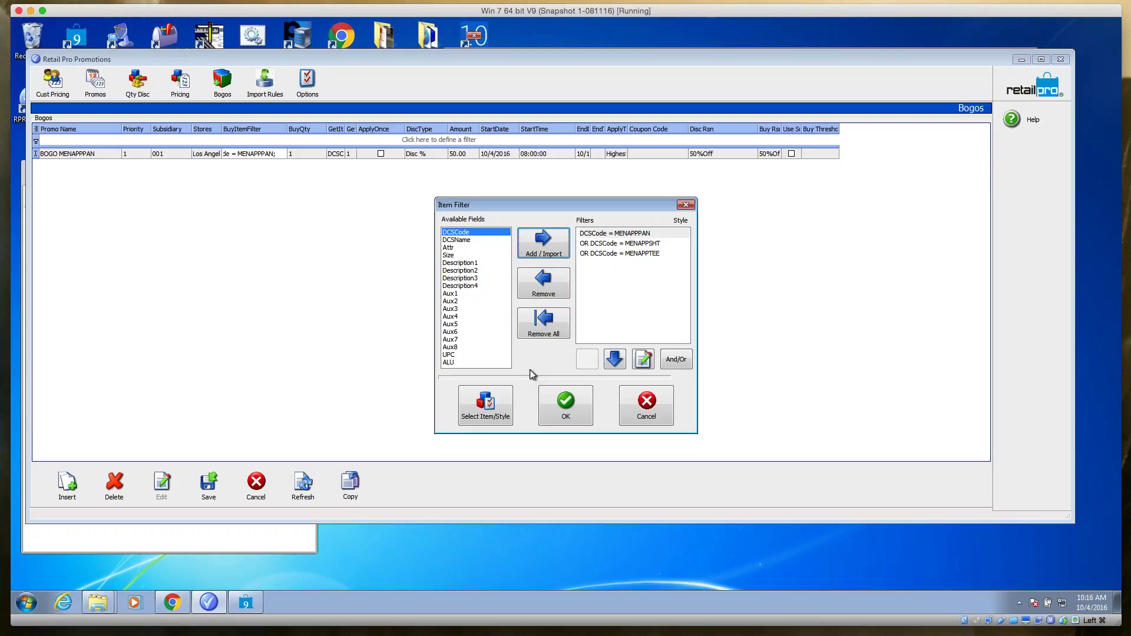
Remove the MENAPPTEE and MENAPPSHT conditions, keep only DCSCode = MENAPPPAN, and accept the Item Filter.
click(598, 235)
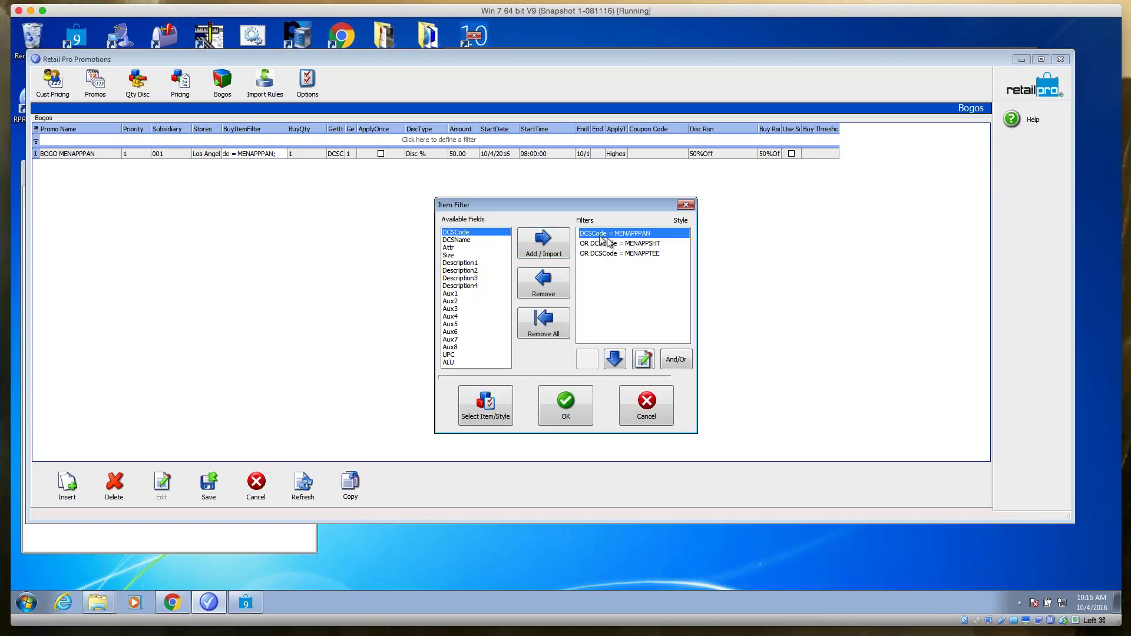
click(616, 244)
click(617, 253)
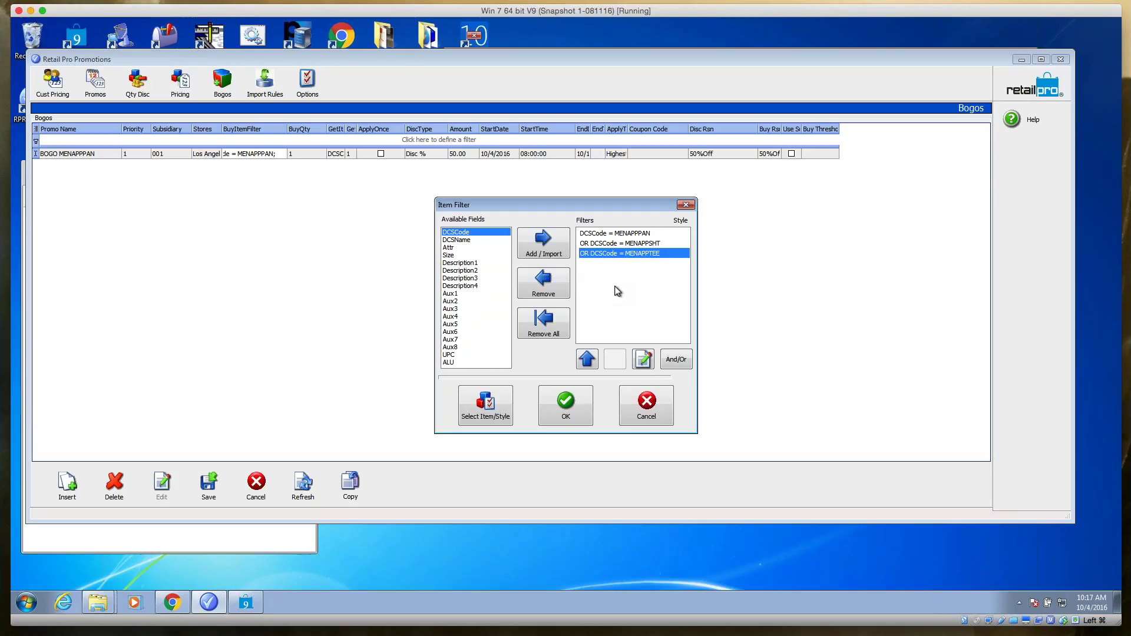
click(553, 284)
click(604, 249)
click(558, 285)
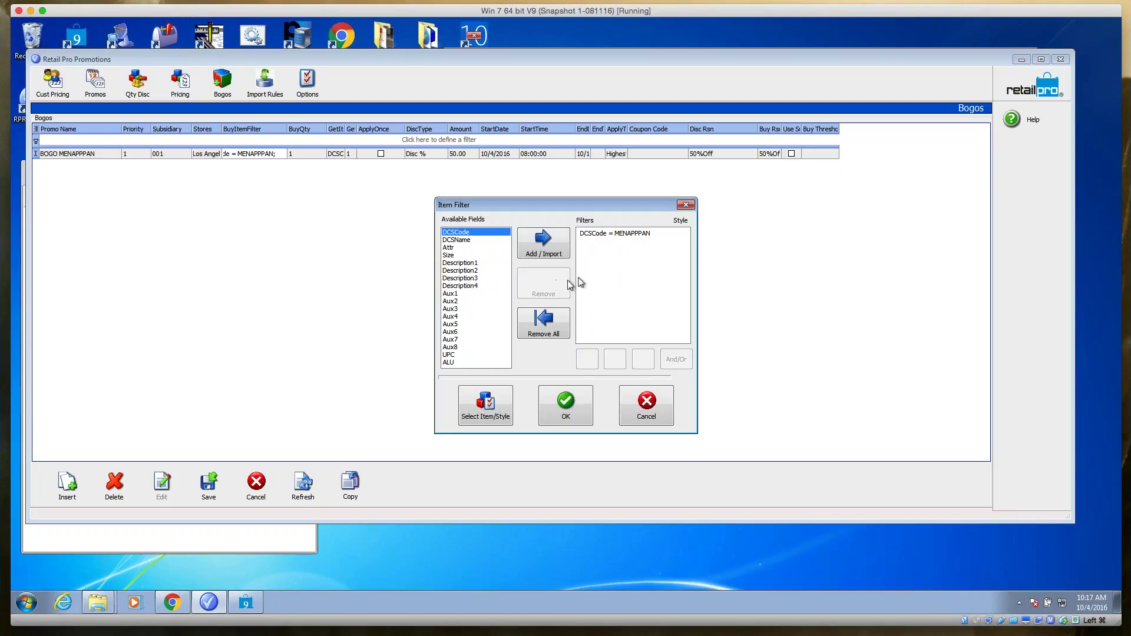
click(605, 234)
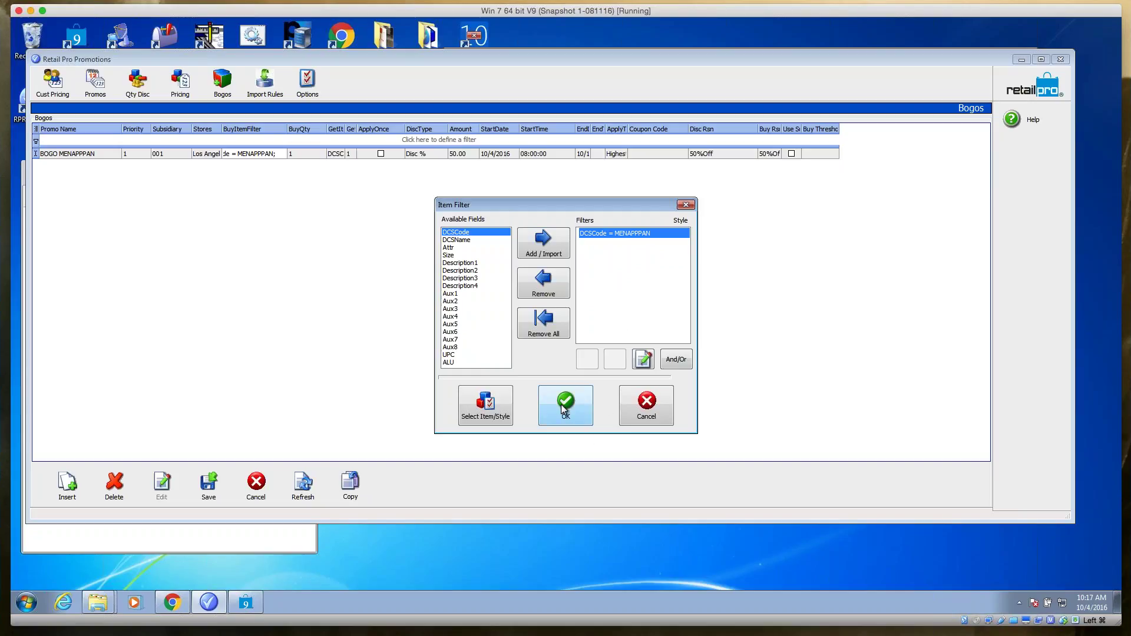
click(490, 408)
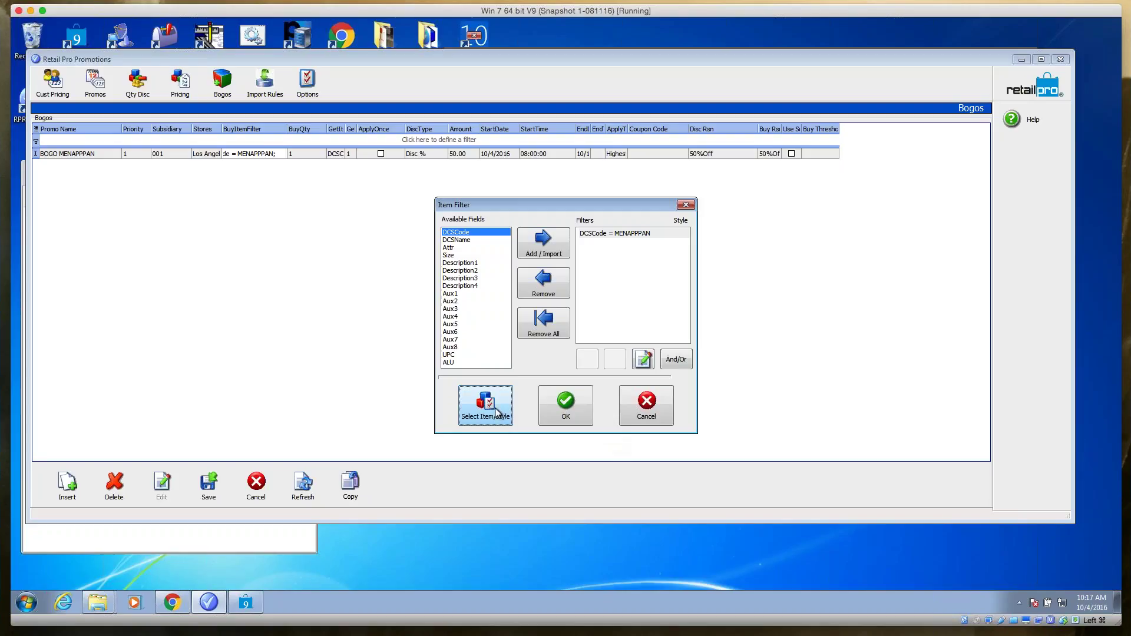
click(575, 405)
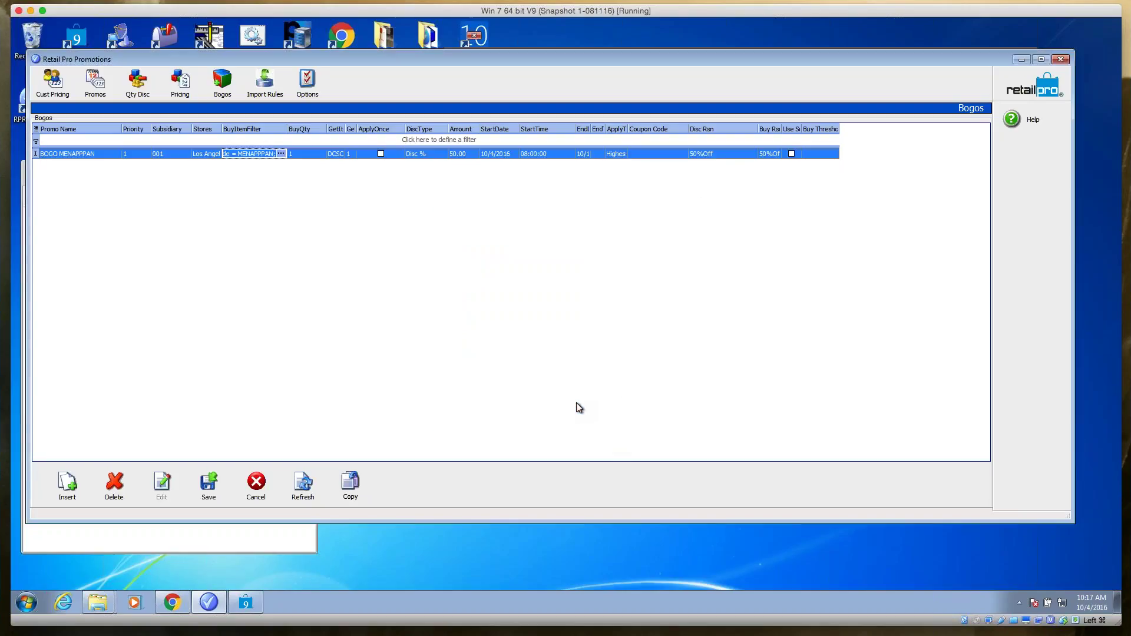
Widen the GetItemFilter column and open the BOGO promo's Reward Selector.
click(304, 154)
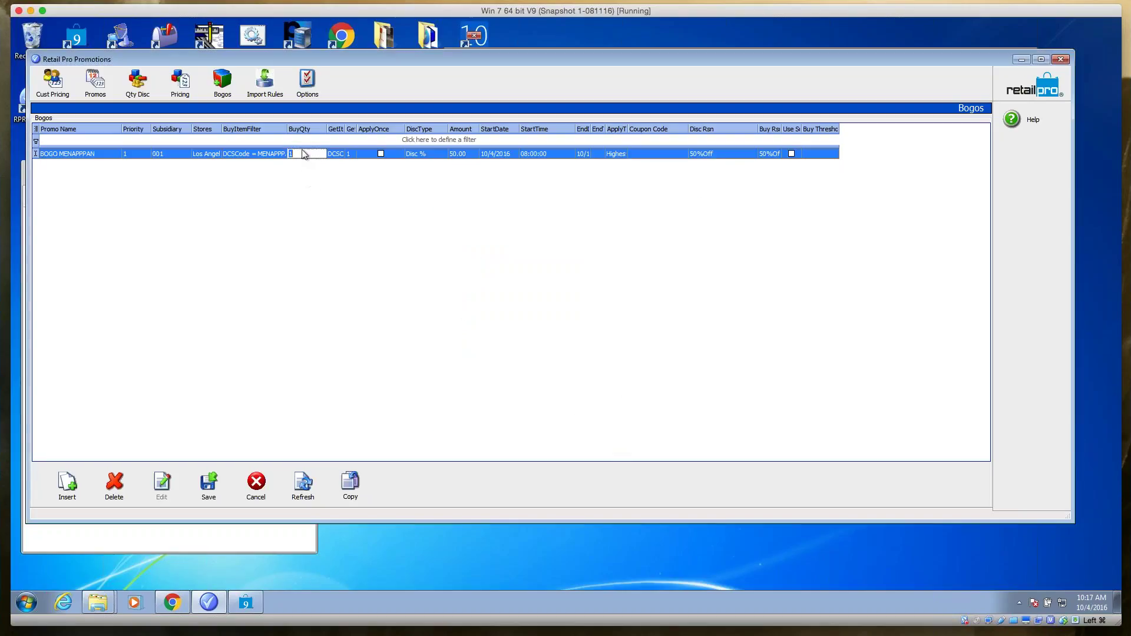
click(336, 154)
drag(347, 129, 383, 131)
click(373, 154)
click(377, 155)
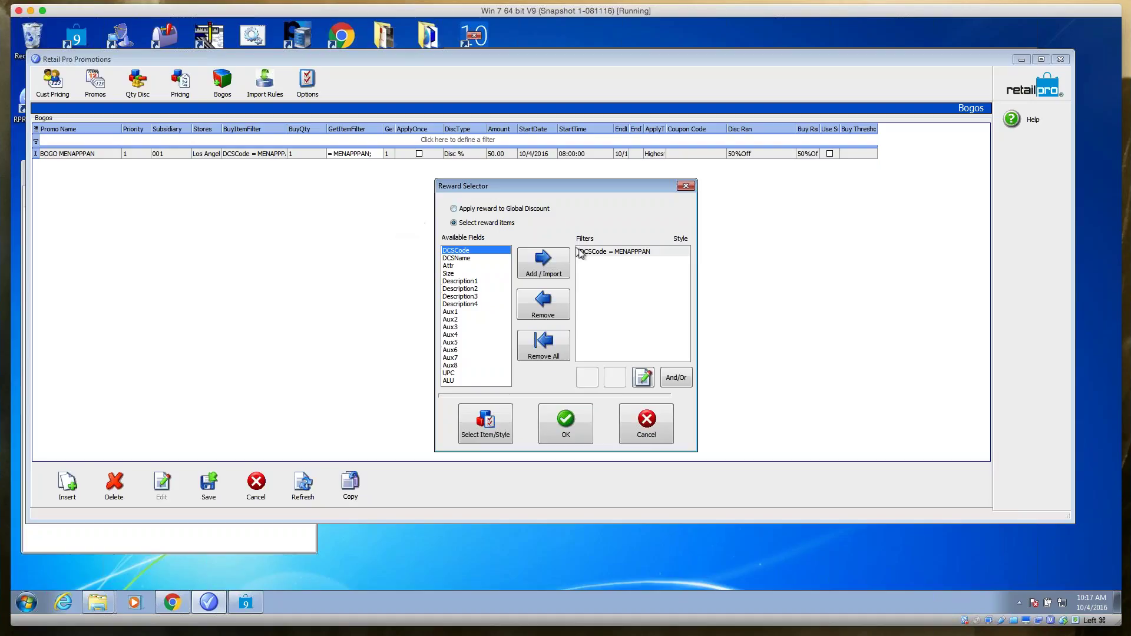
Cancel the Reward Selector unchanged, check ApplyOnce, and open the DiscType dropdown.
click(616, 254)
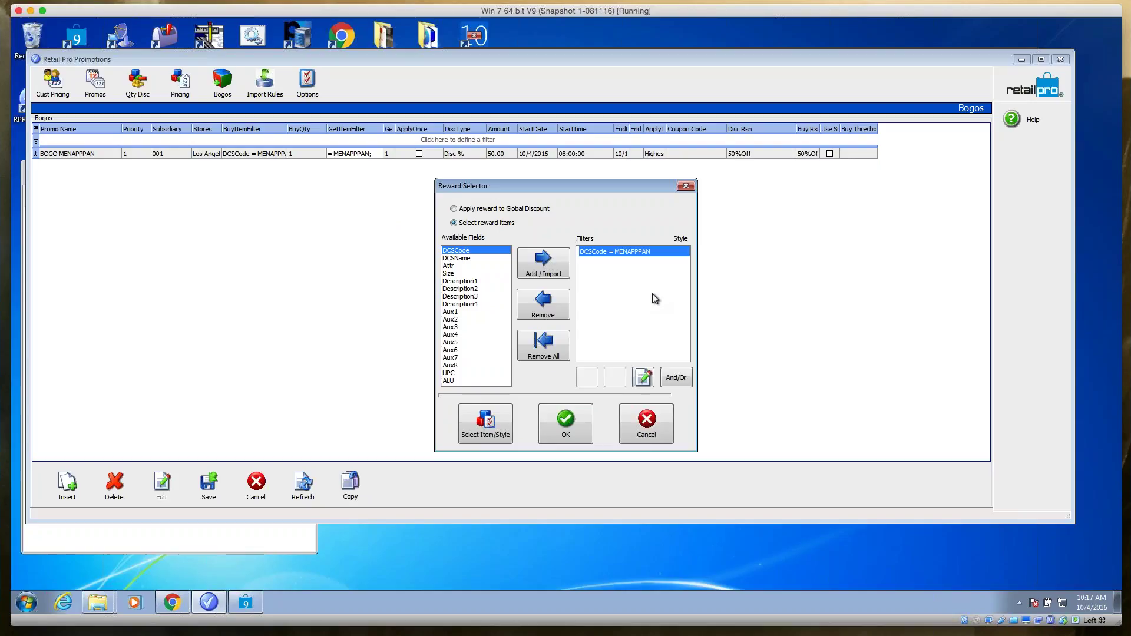
click(655, 435)
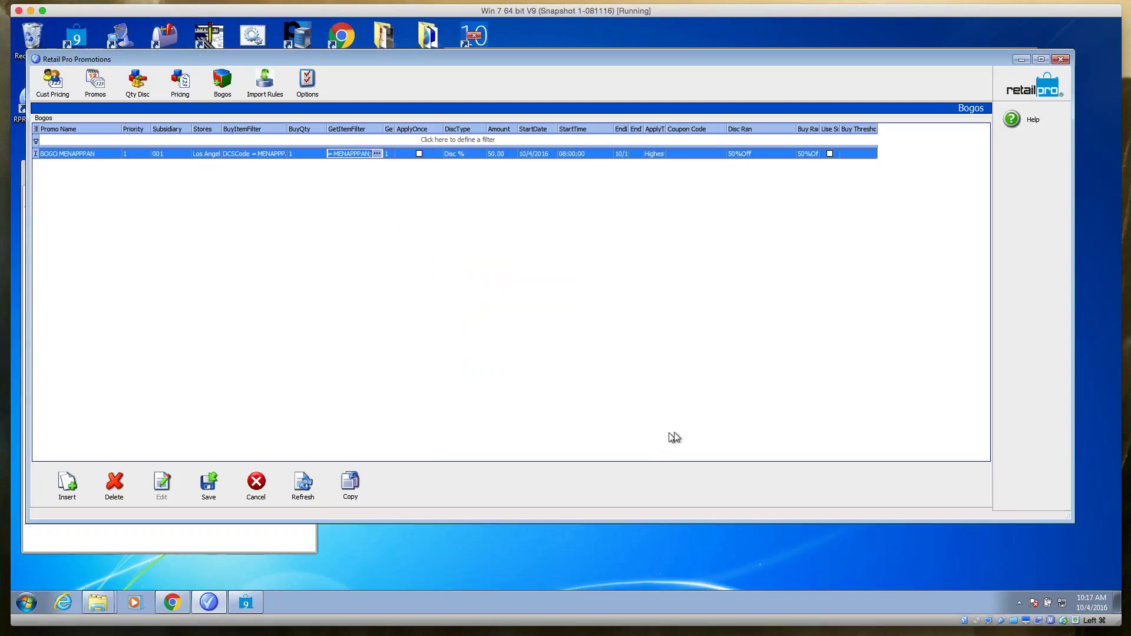
click(389, 154)
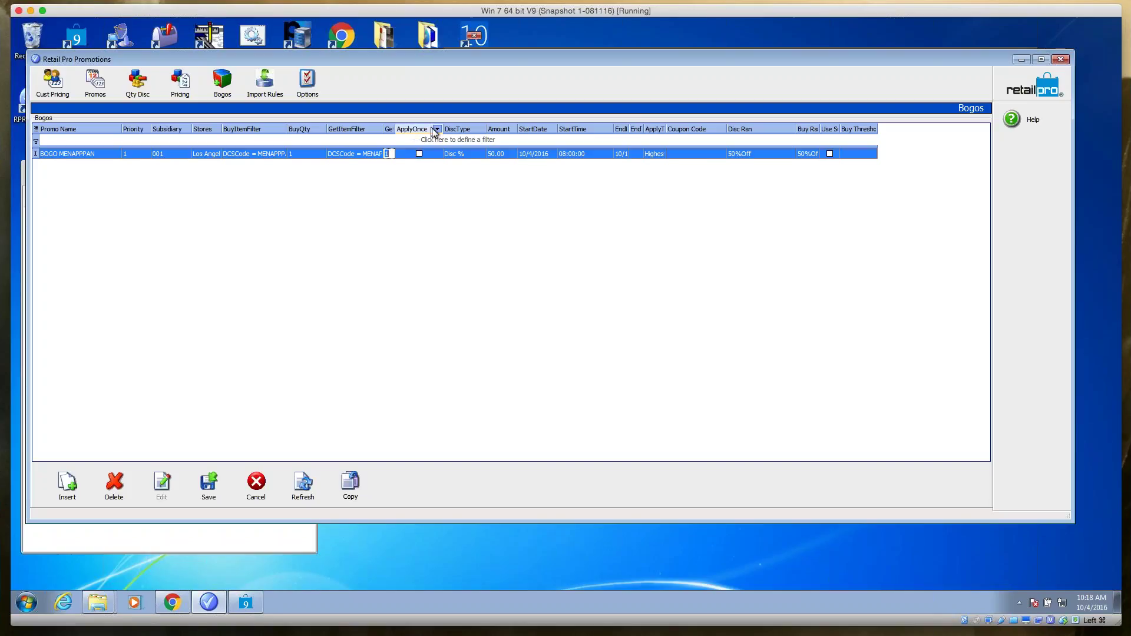
click(420, 154)
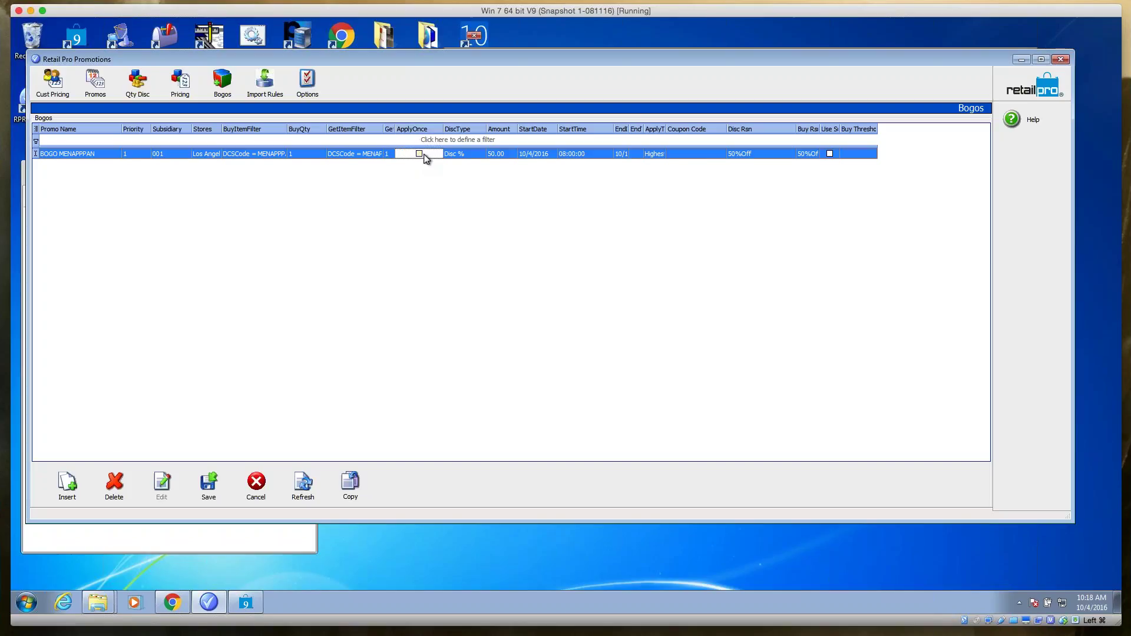
click(461, 154)
click(480, 154)
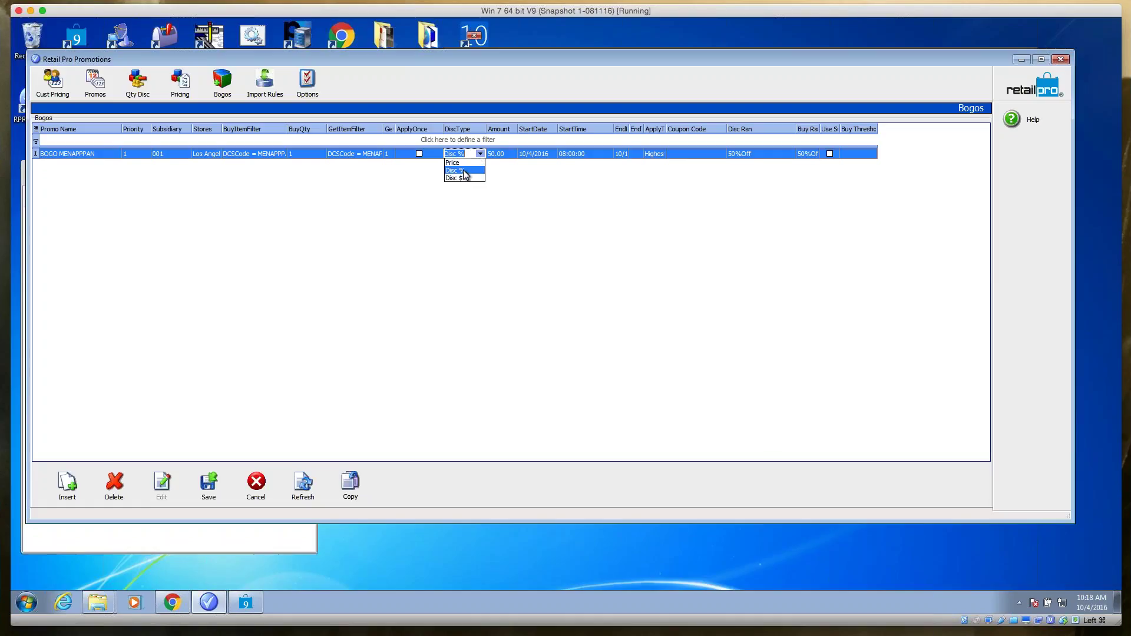
Keep Disc % as the discount type and widen EndDate to show 10/19/2018.
click(464, 170)
click(502, 153)
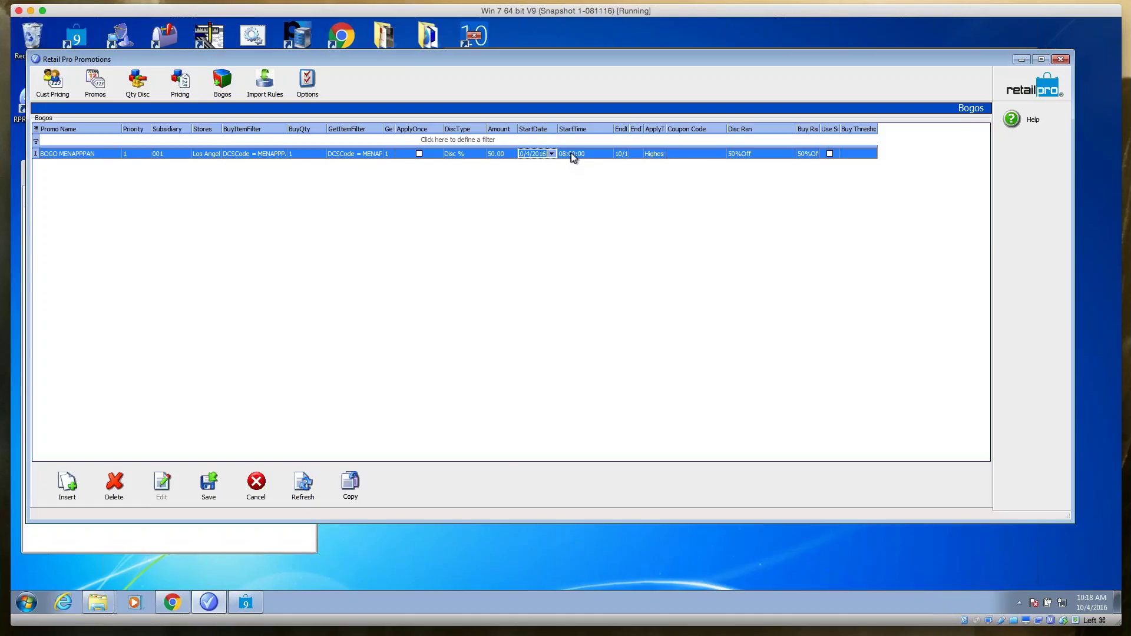
click(621, 153)
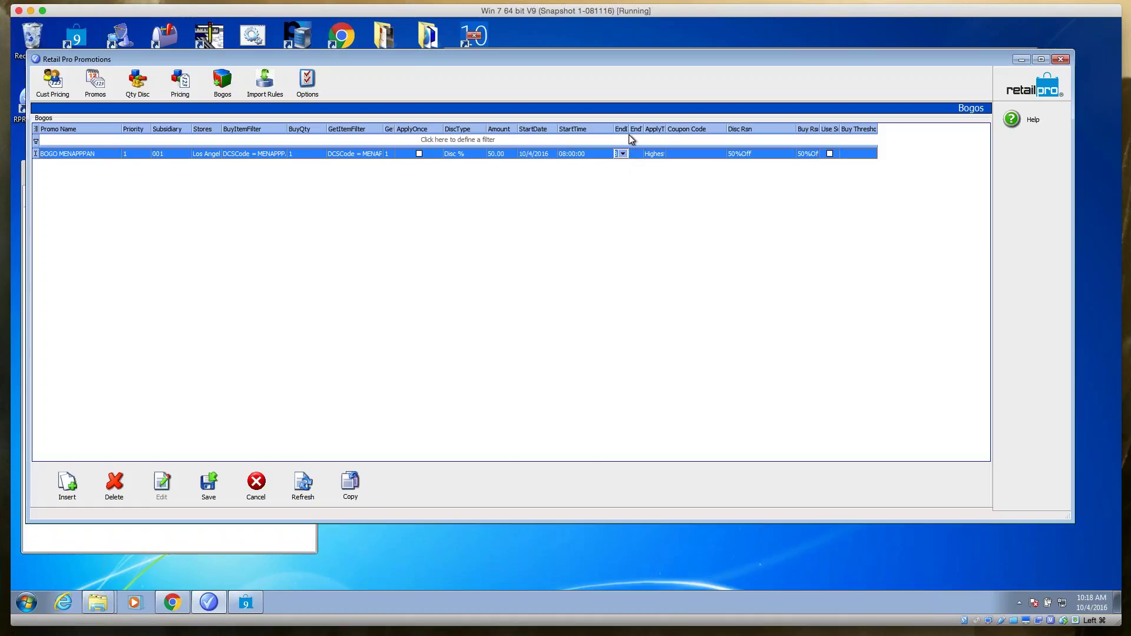
drag(629, 129, 653, 130)
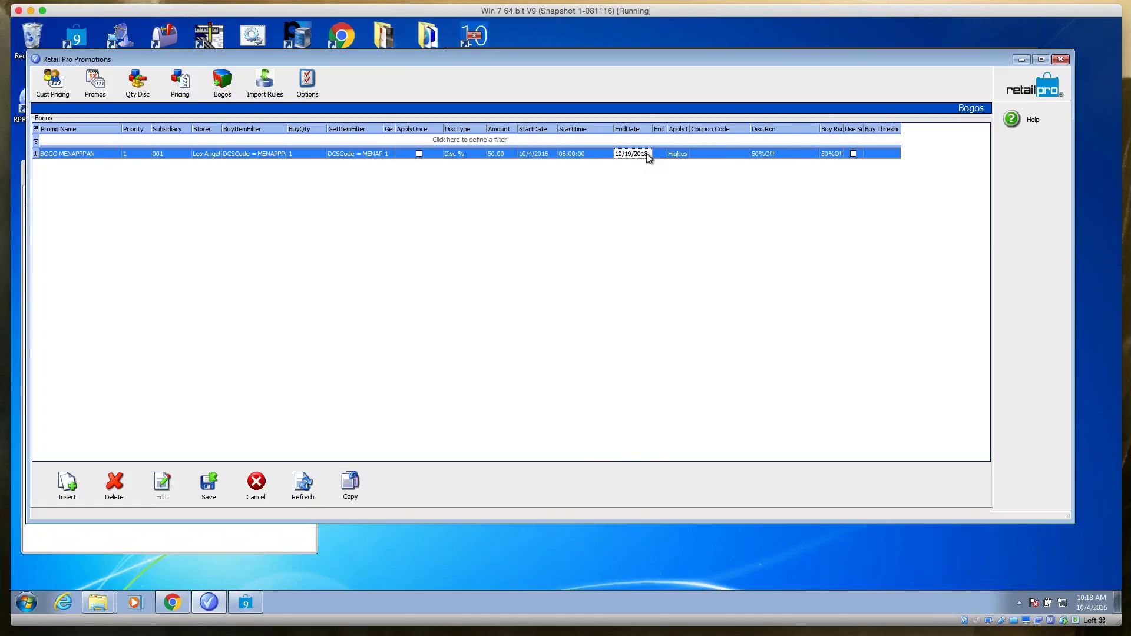
click(646, 157)
Narrow the window and BuyQty column, and widen EndTime and ApplyToPrice to show Highest Prices.
drag(1073, 209, 592, 204)
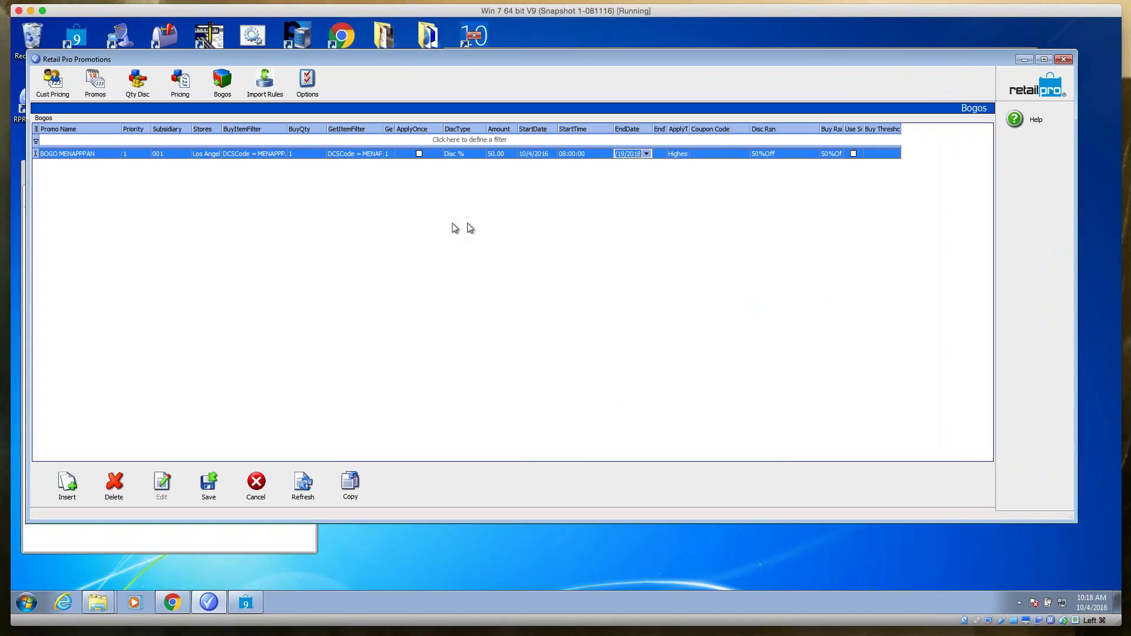
drag(326, 128, 306, 127)
drag(648, 128, 665, 128)
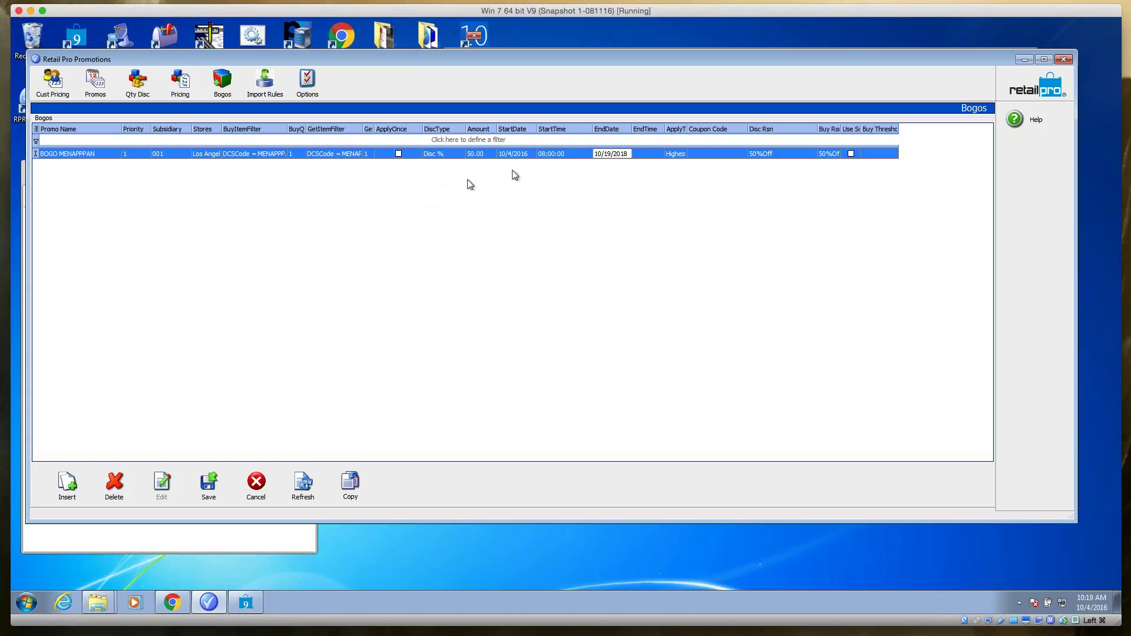
mouse_move(676, 129)
drag(687, 129, 727, 137)
click(701, 154)
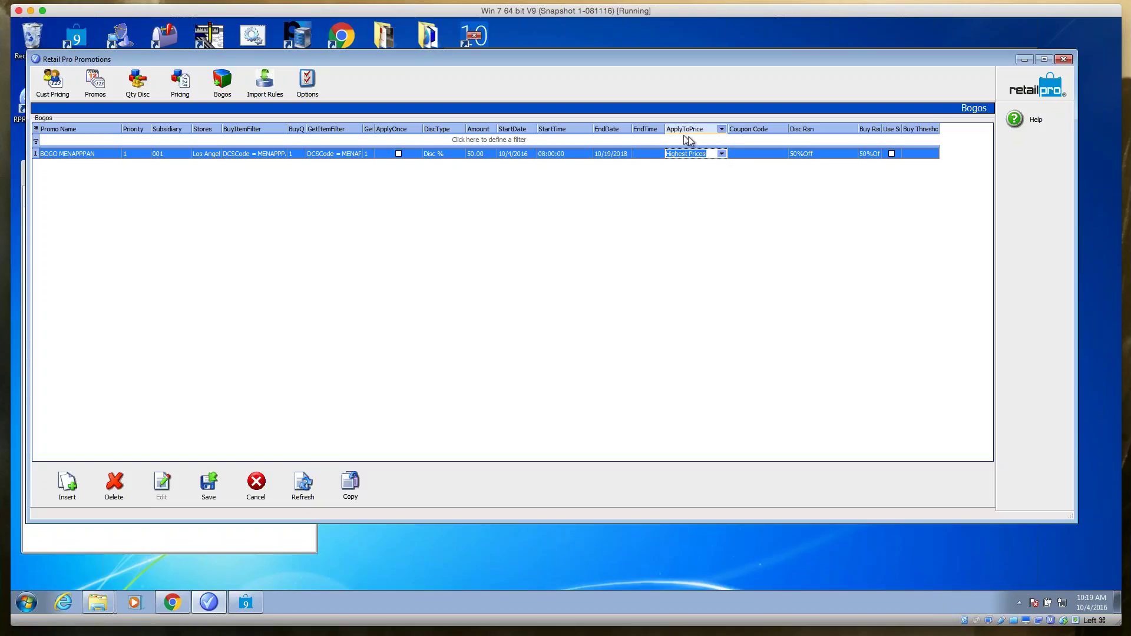
click(722, 155)
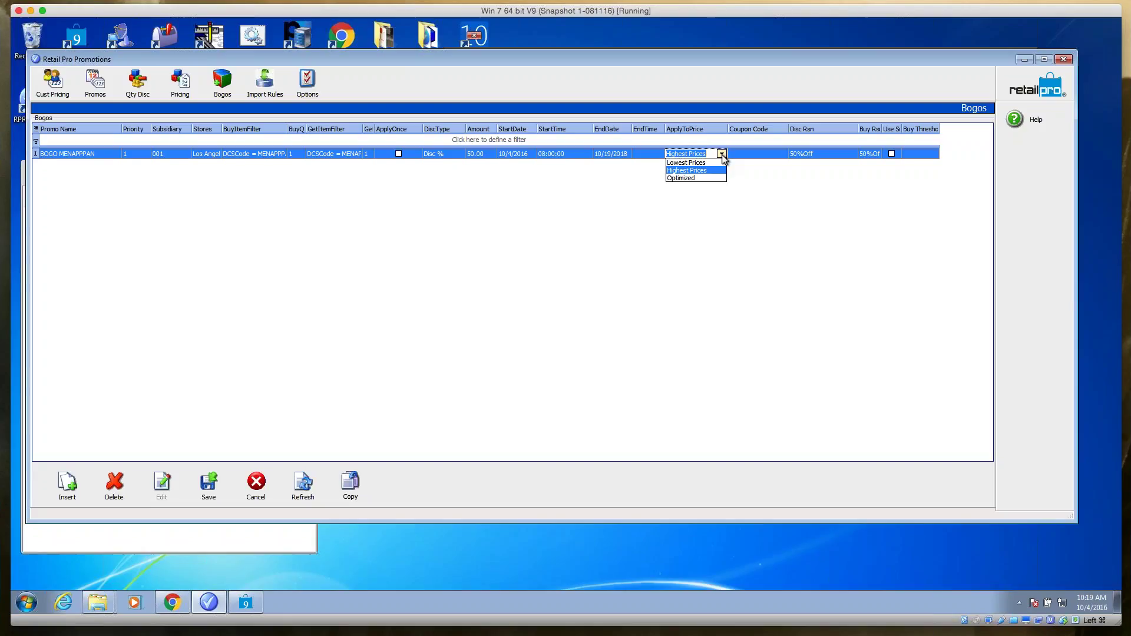
click(711, 163)
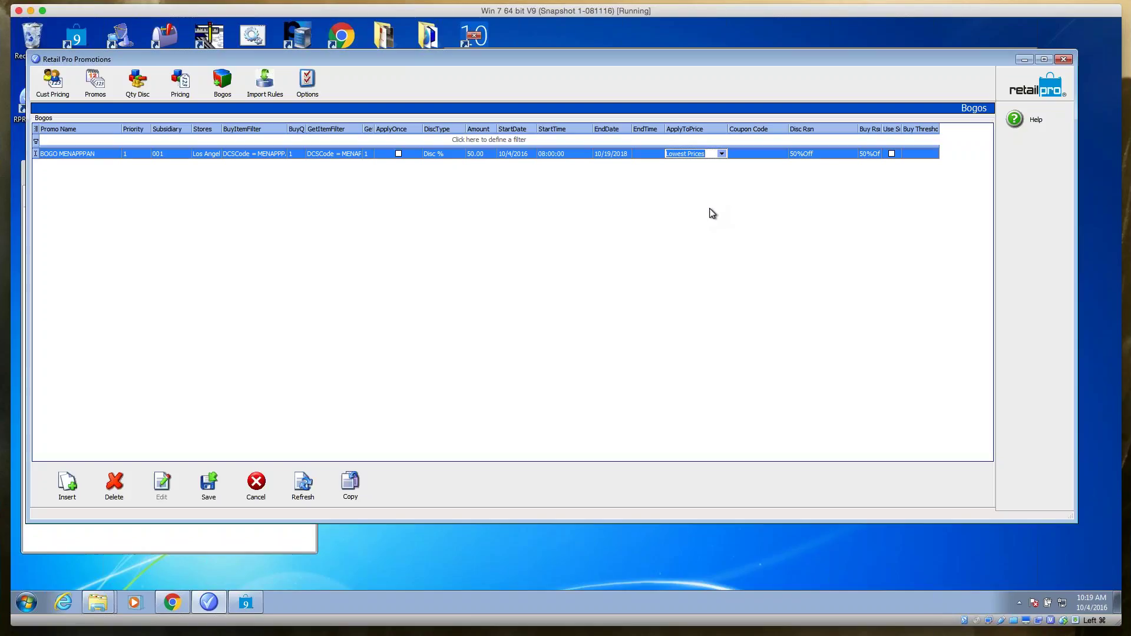
click(721, 154)
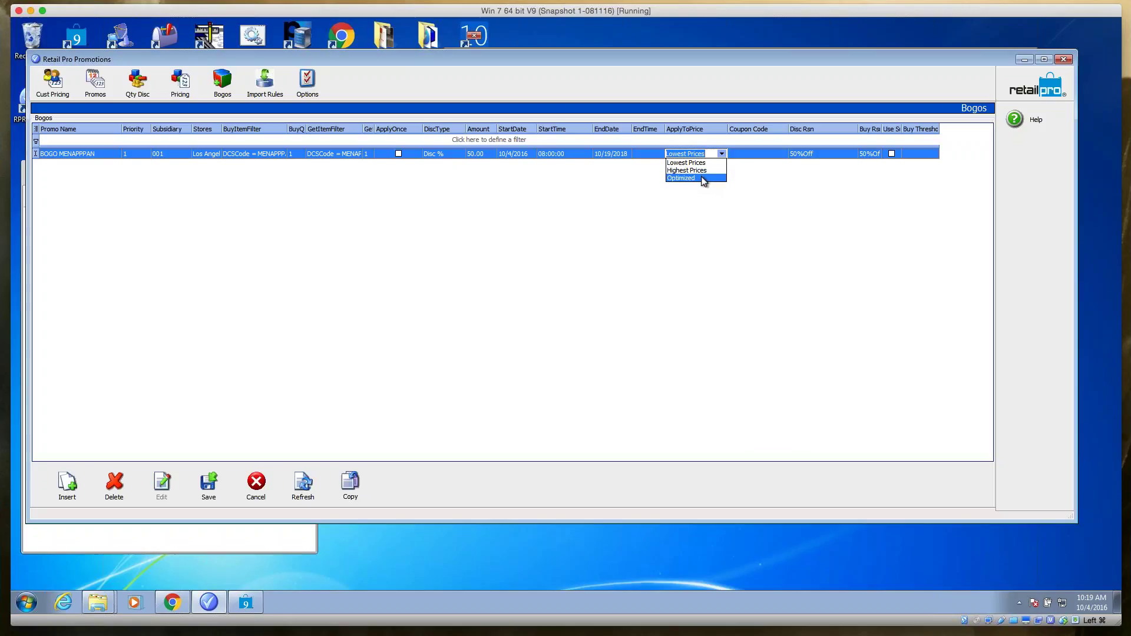
click(705, 170)
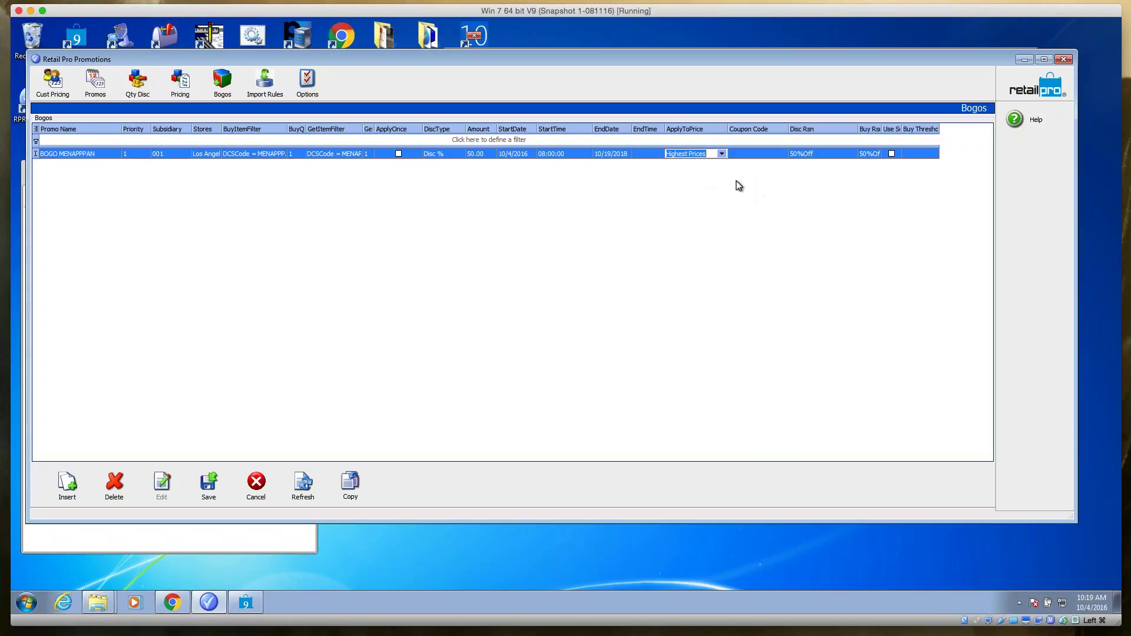
click(750, 156)
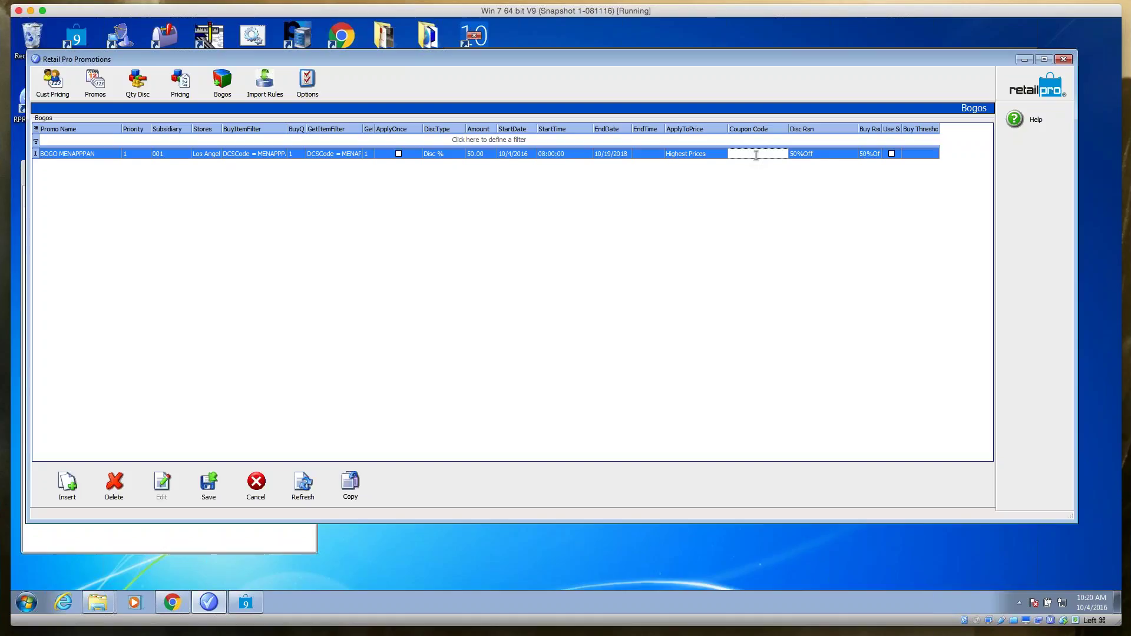
Widen Use Subtotal, leave Buy Threshold empty, and save the BOGO MENAPPPAN promo with its 50%Off reason.
click(851, 157)
click(872, 157)
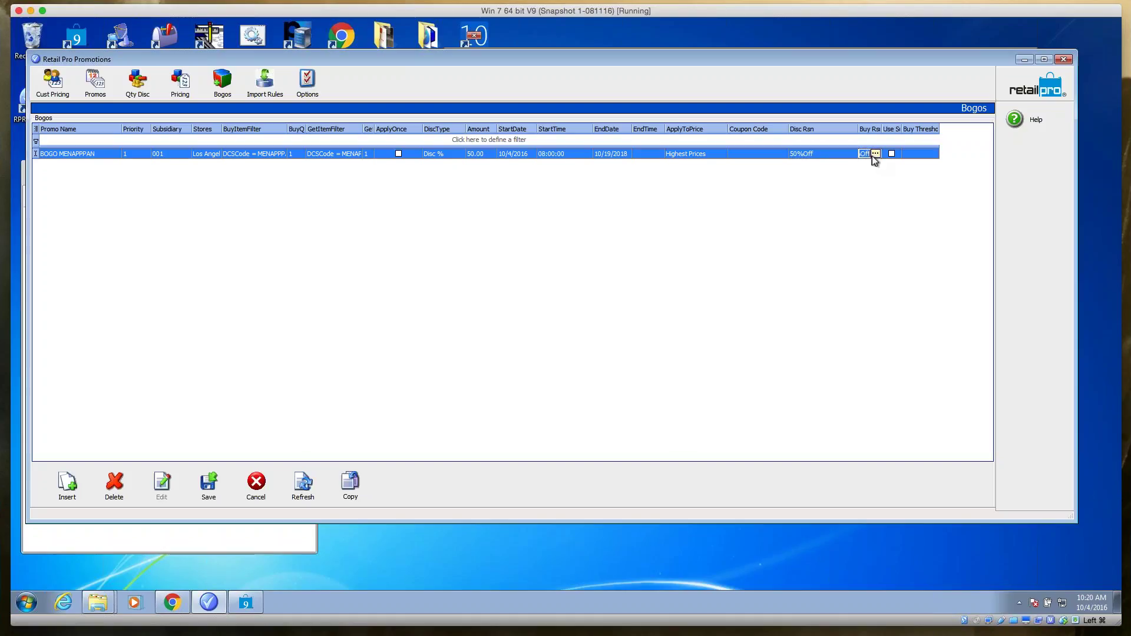
drag(903, 126, 939, 128)
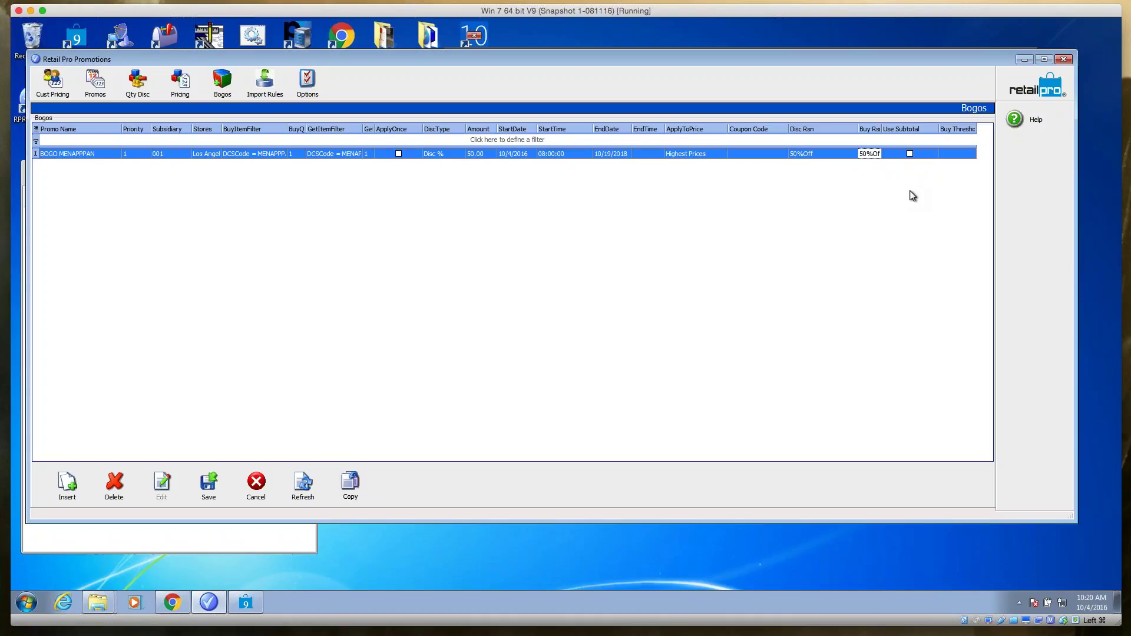
click(912, 155)
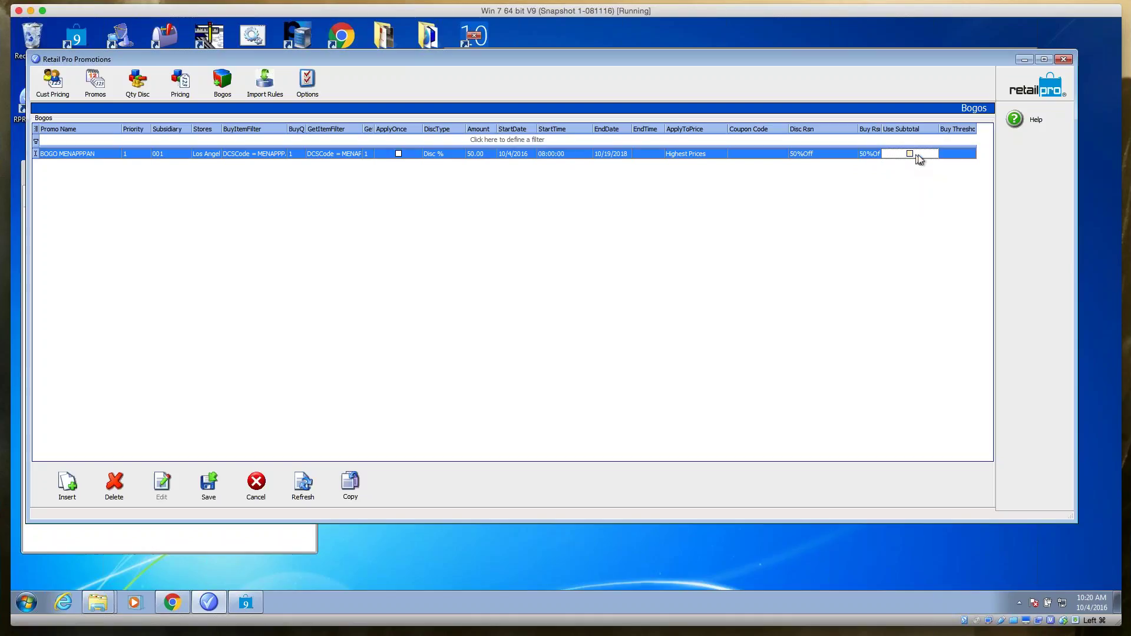
key(Tab)
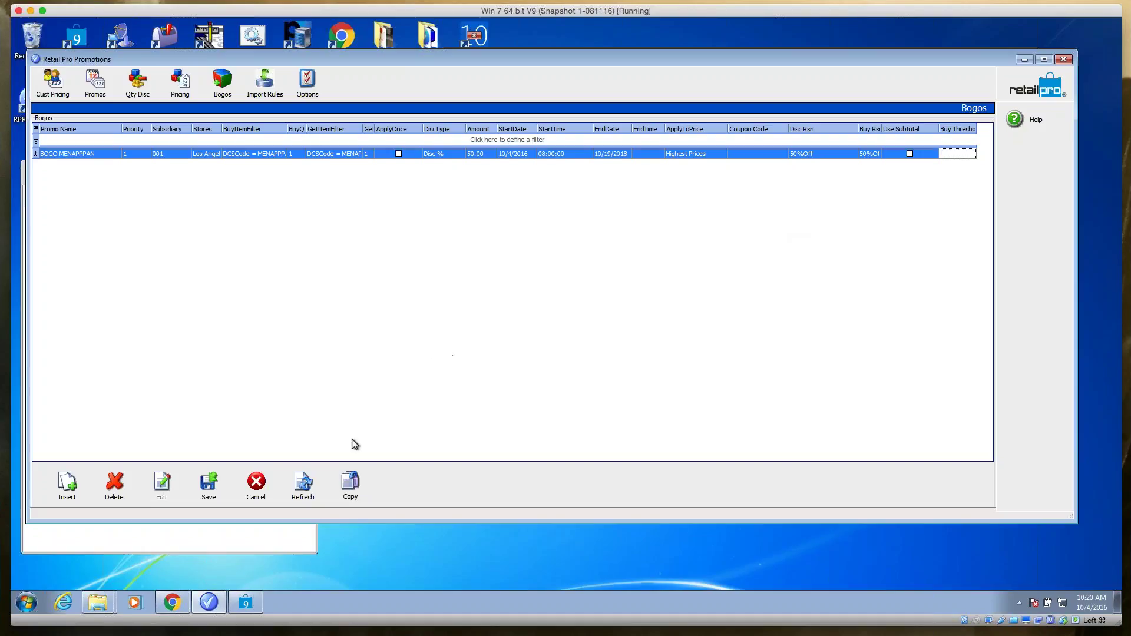
click(212, 485)
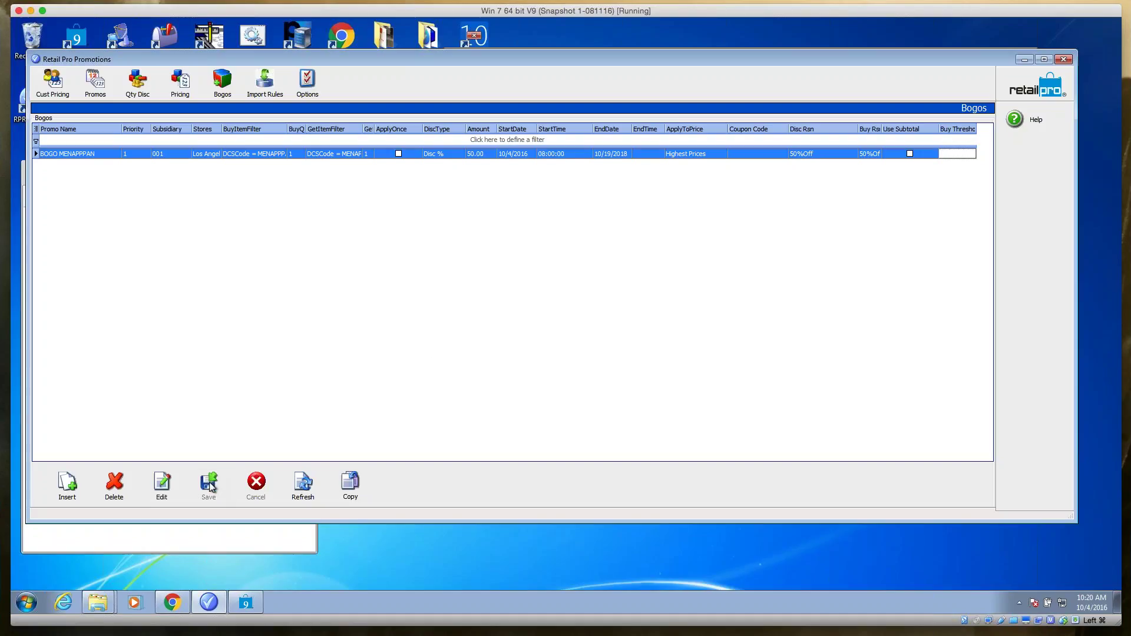
click(1005, 112)
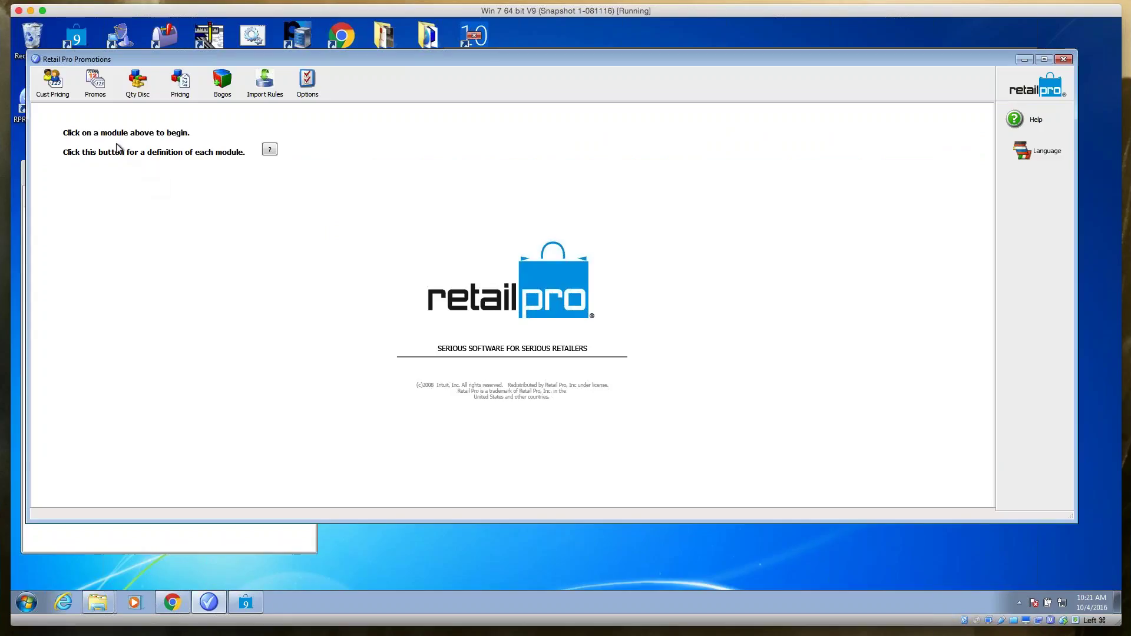
In Cust Pricing, add a price list with the List Name VIP.
click(64, 85)
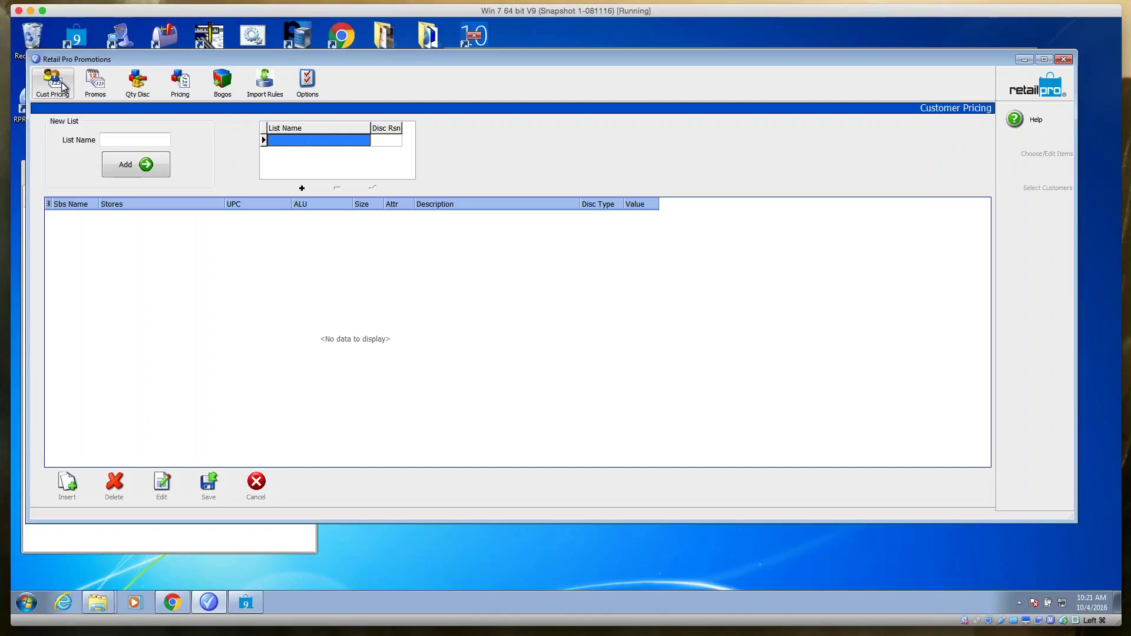
click(122, 176)
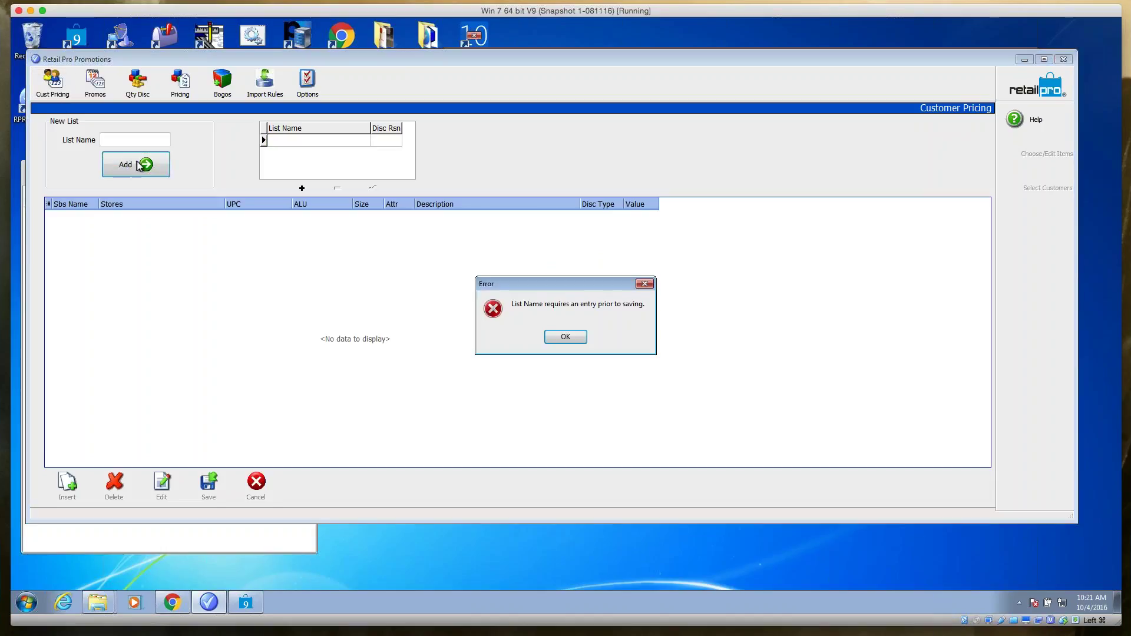
click(565, 338)
click(102, 140)
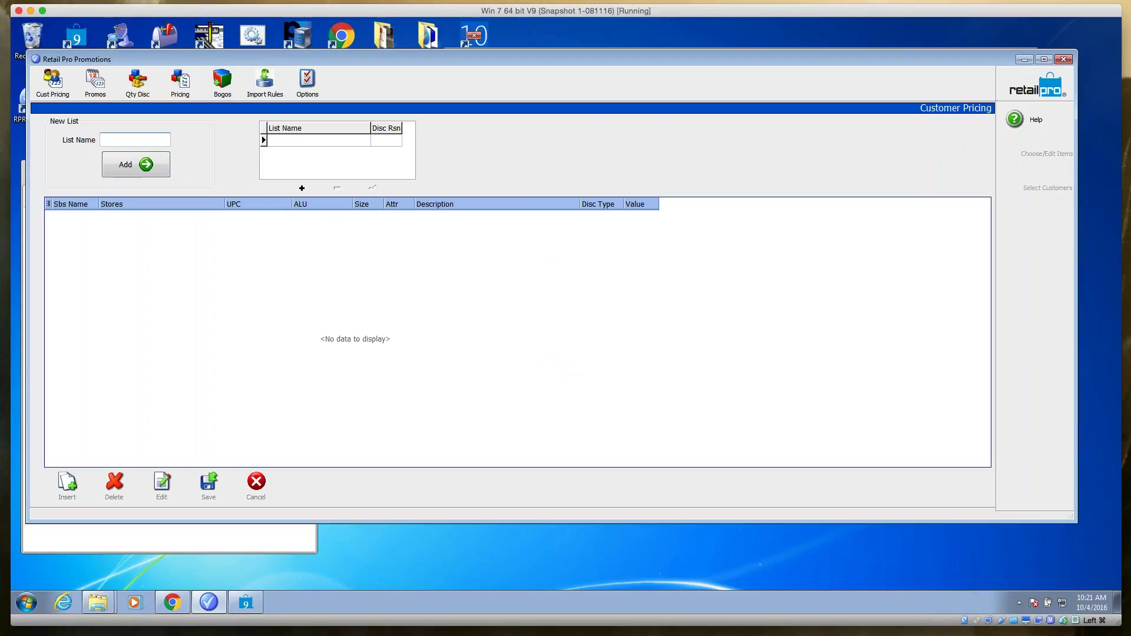
text(VIP)
click(149, 164)
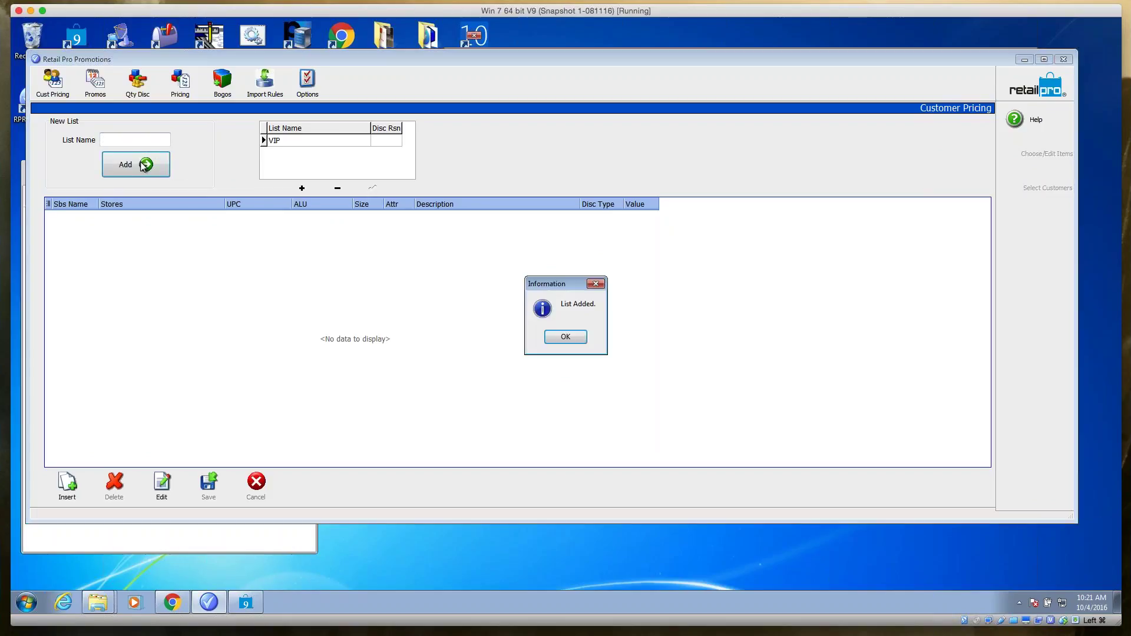
click(574, 340)
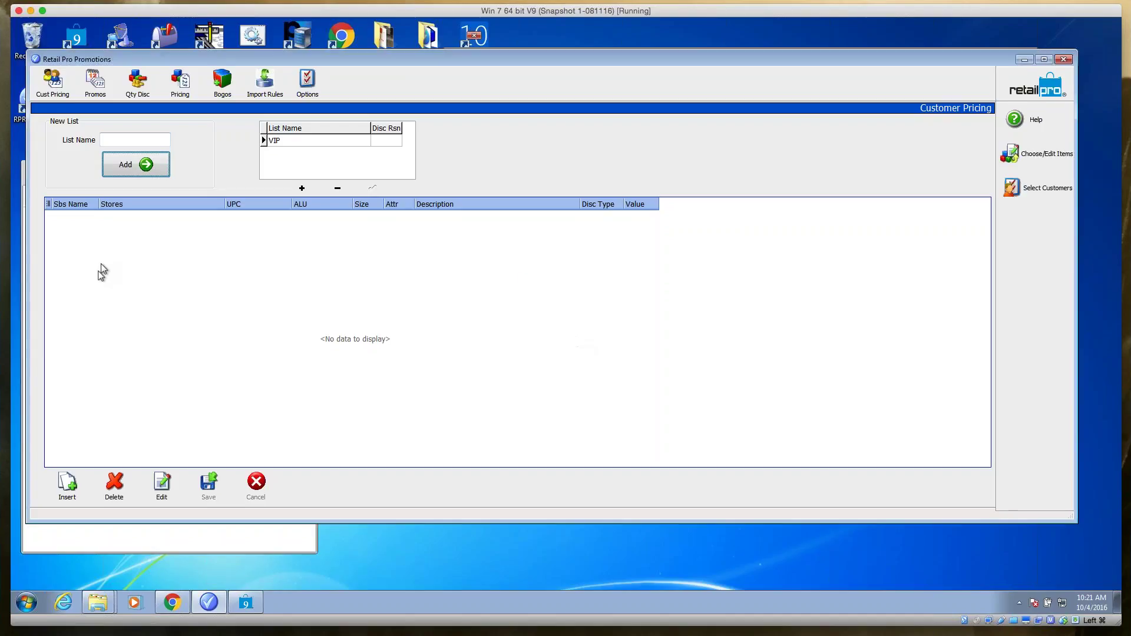
Pick a first batch of items in Choose Items and add them to the VIP list.
click(1044, 155)
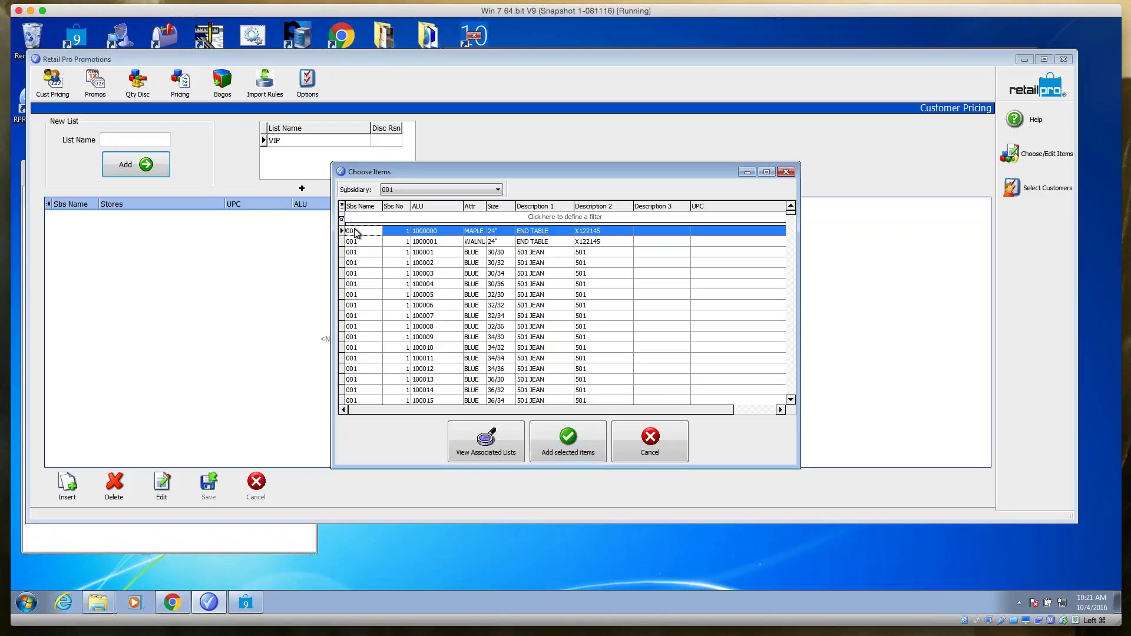
click(403, 253)
click(401, 274)
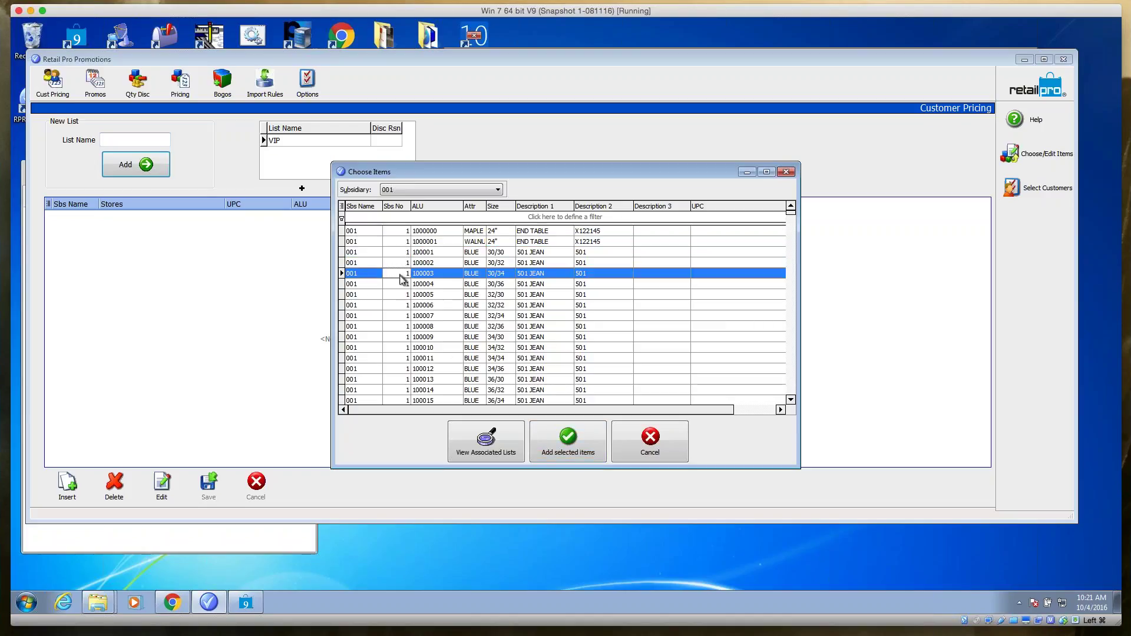
click(562, 453)
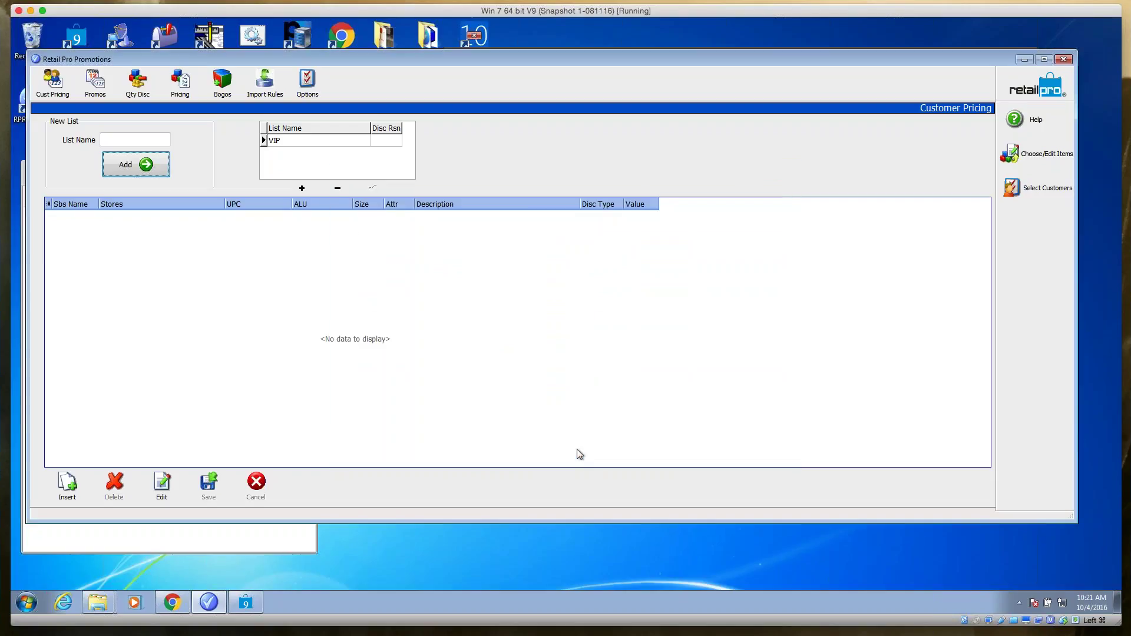
Select 501 JEAN items 100002–100013, set each List Price to $50.00, and add them.
click(1037, 154)
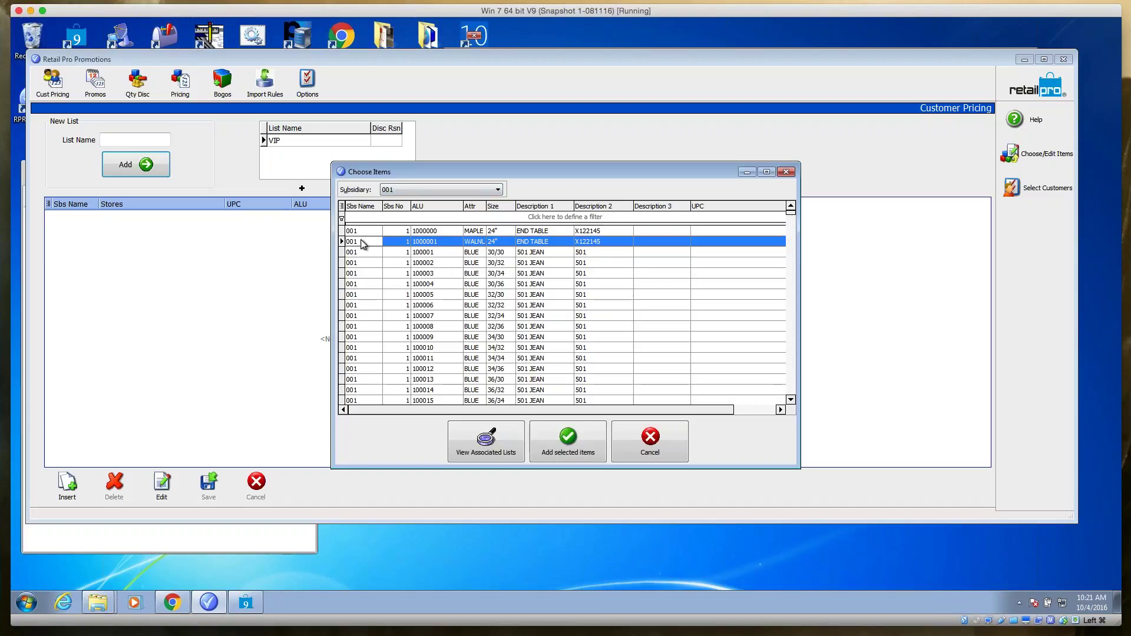
click(343, 253)
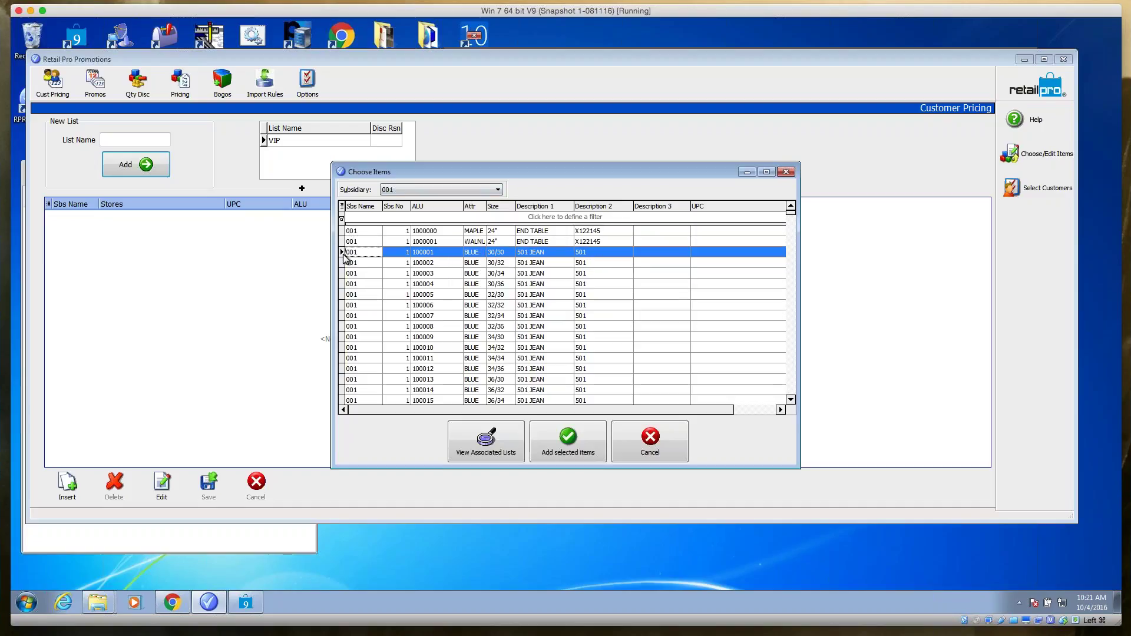
click(440, 276)
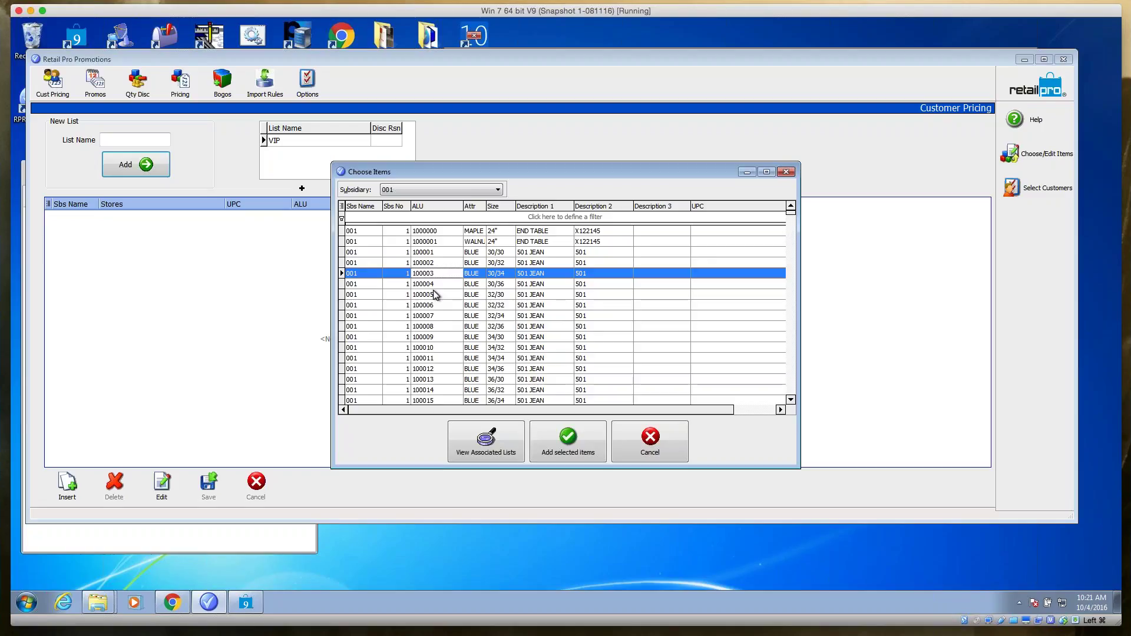
drag(662, 410, 727, 411)
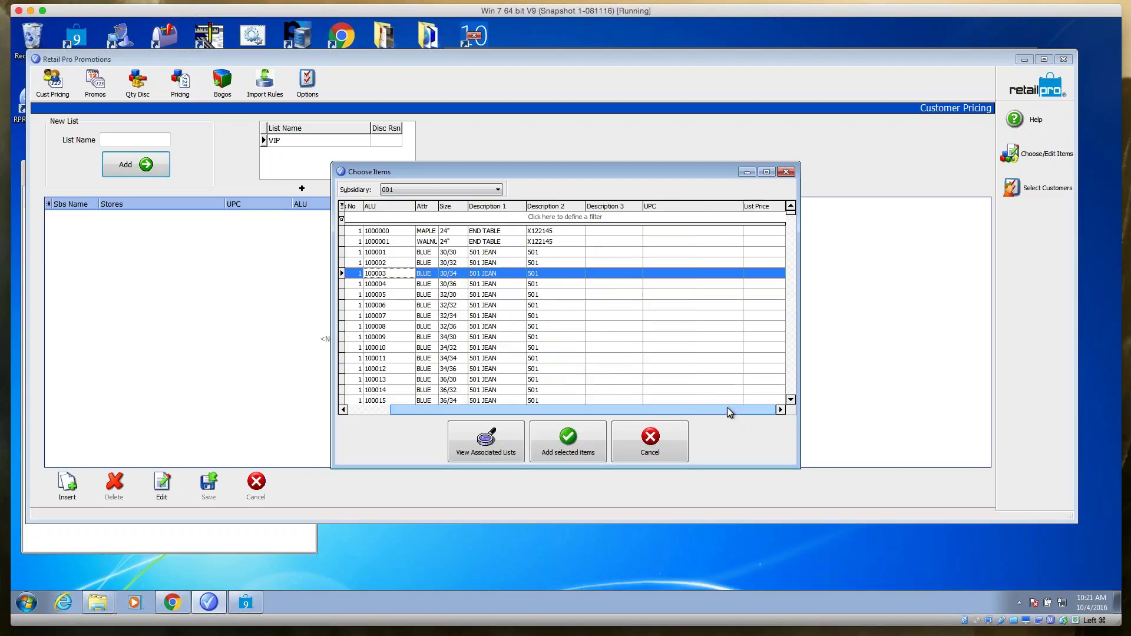
click(760, 263)
text(50)
key(Down)
key(Down)
key(Down)
key(Down)
key(Down)
key(Down)
key(Down)
key(Down)
key(Down)
key(Down)
key(Down)
text(5)
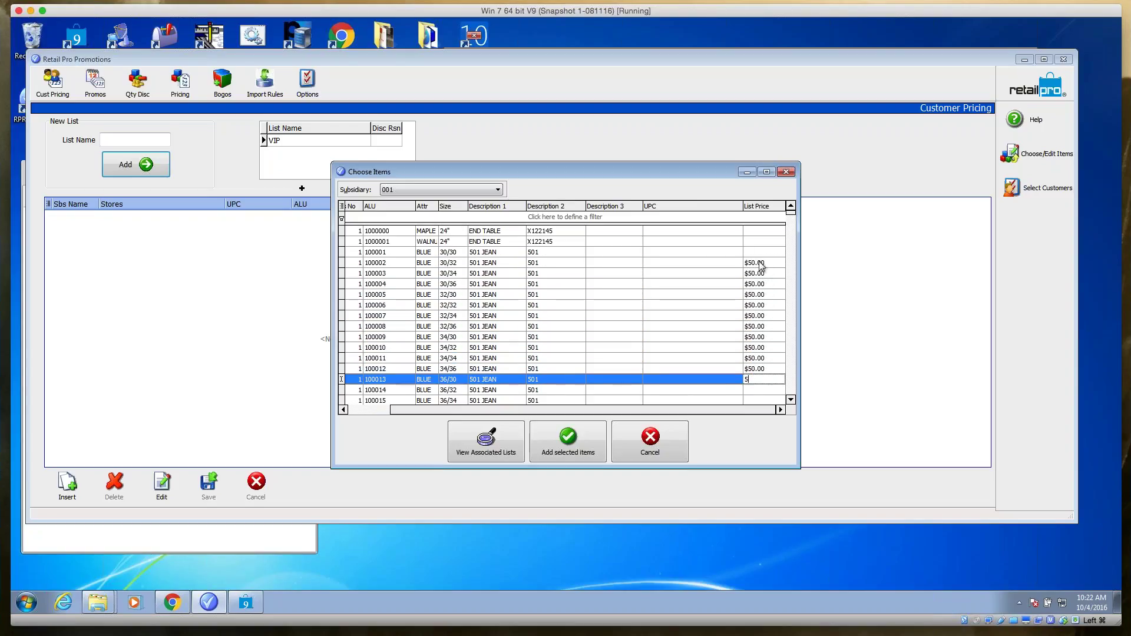
text(0)
key(Down)
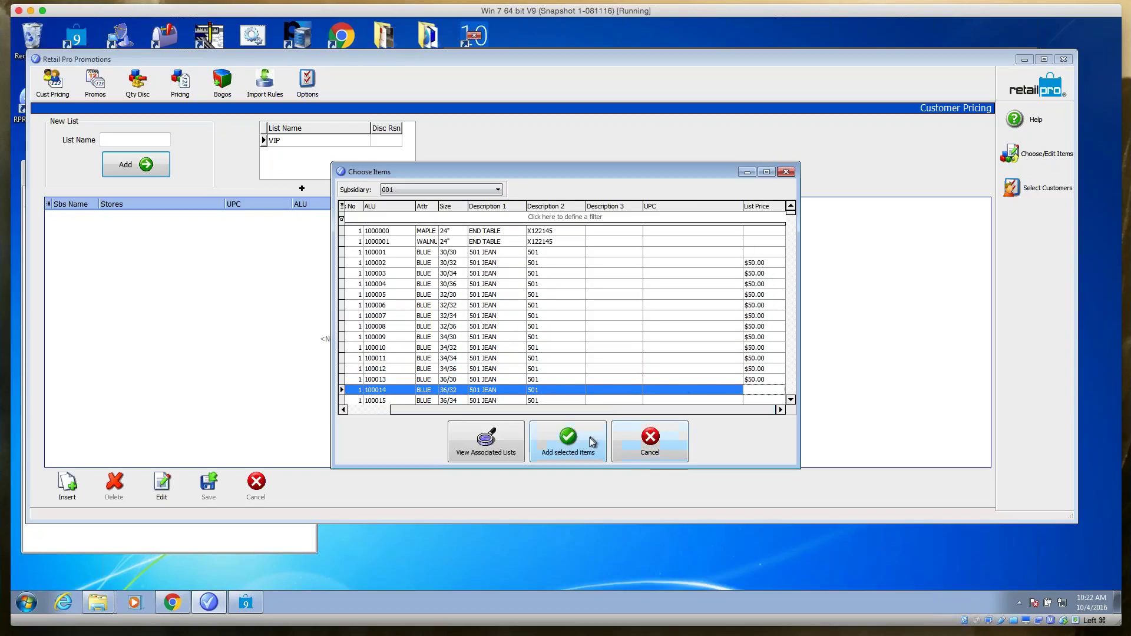
click(593, 442)
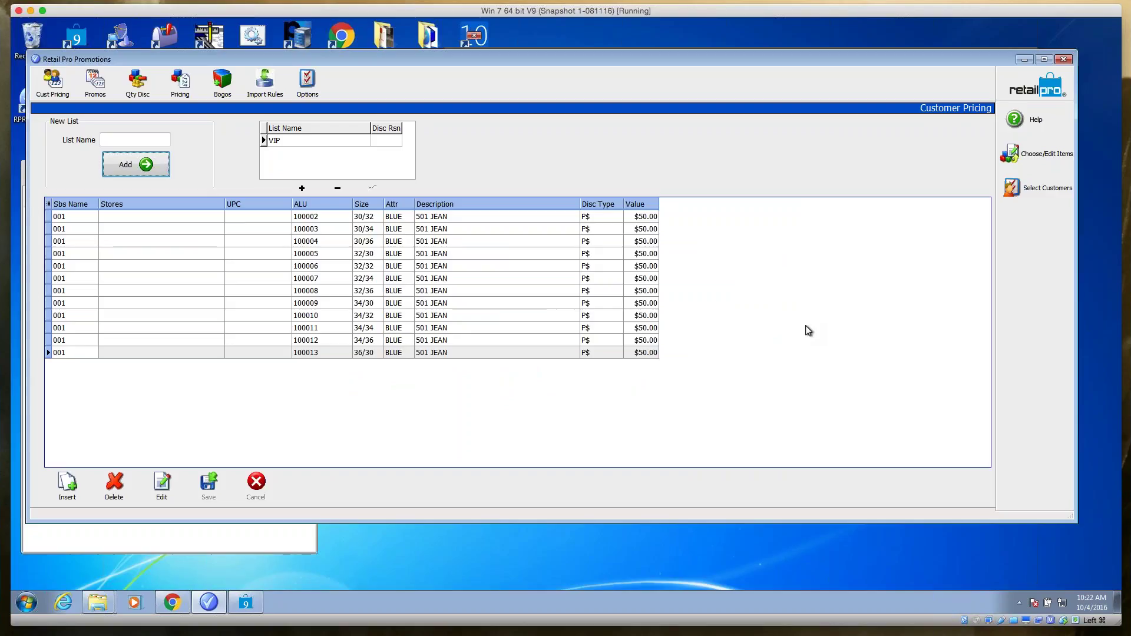
click(292, 142)
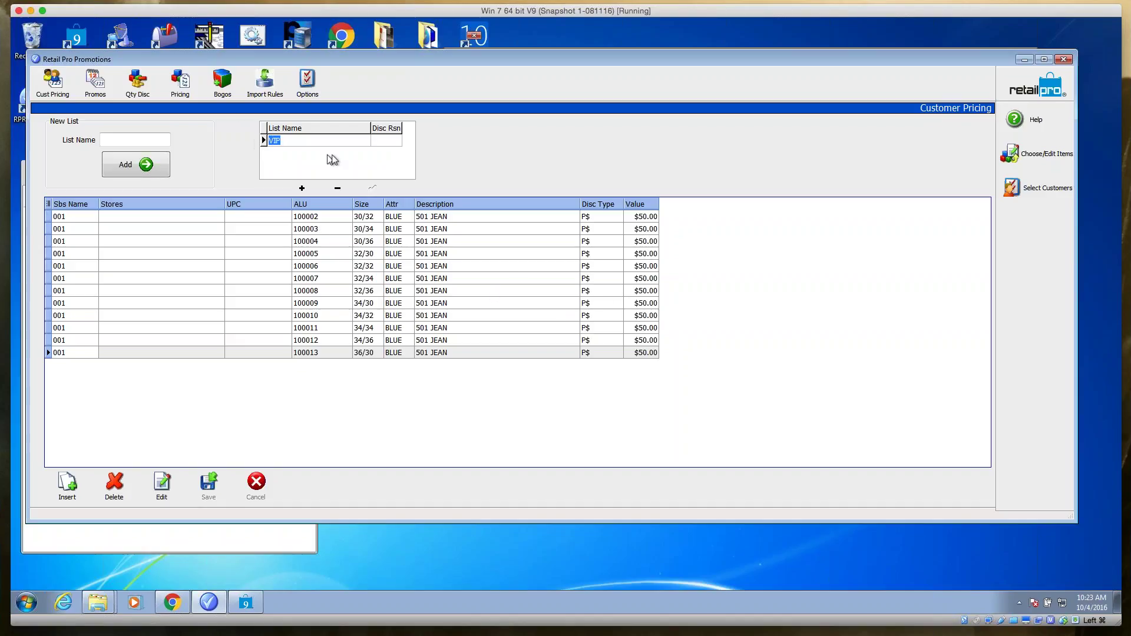
click(399, 141)
Assign the VIP discount reason to the VIP pricing list, then switch to the empty Promos list.
click(397, 141)
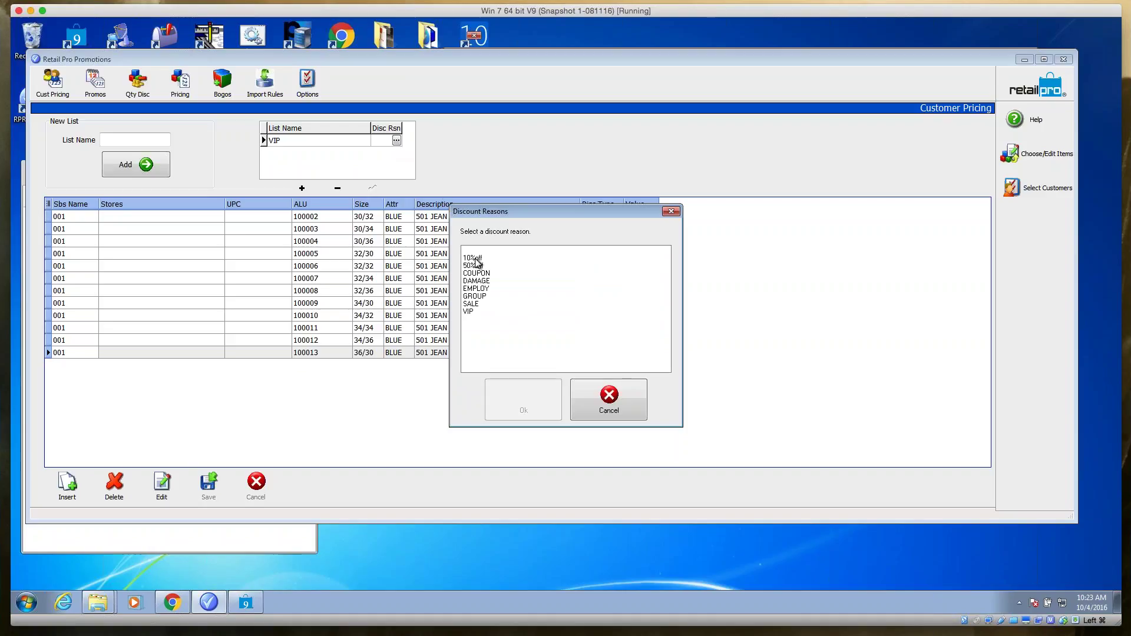
click(468, 312)
click(532, 392)
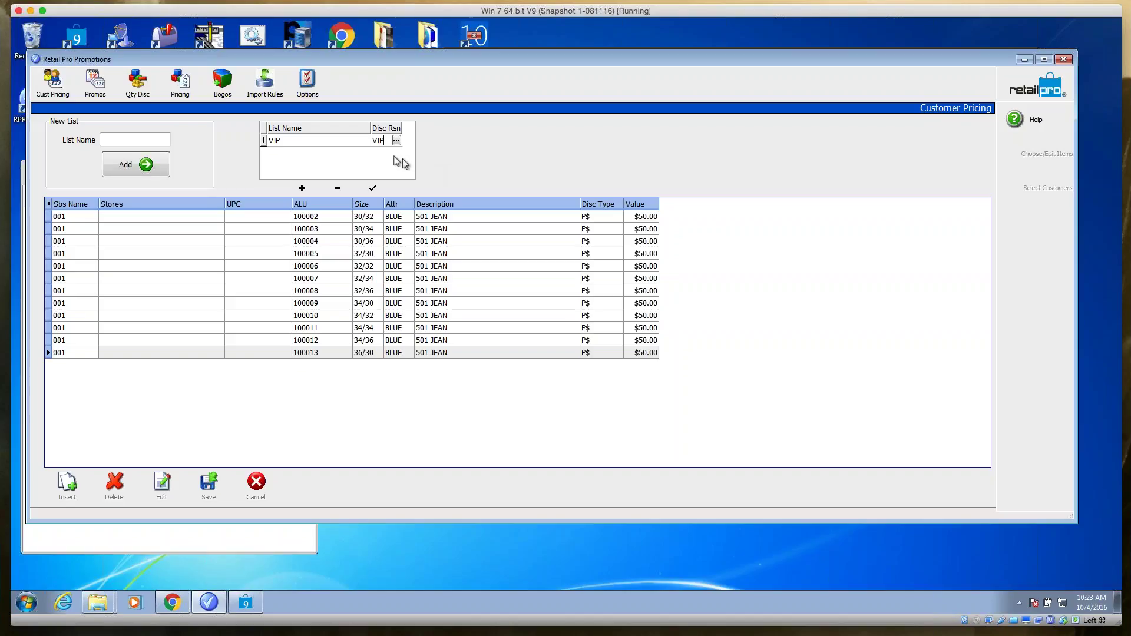
click(312, 146)
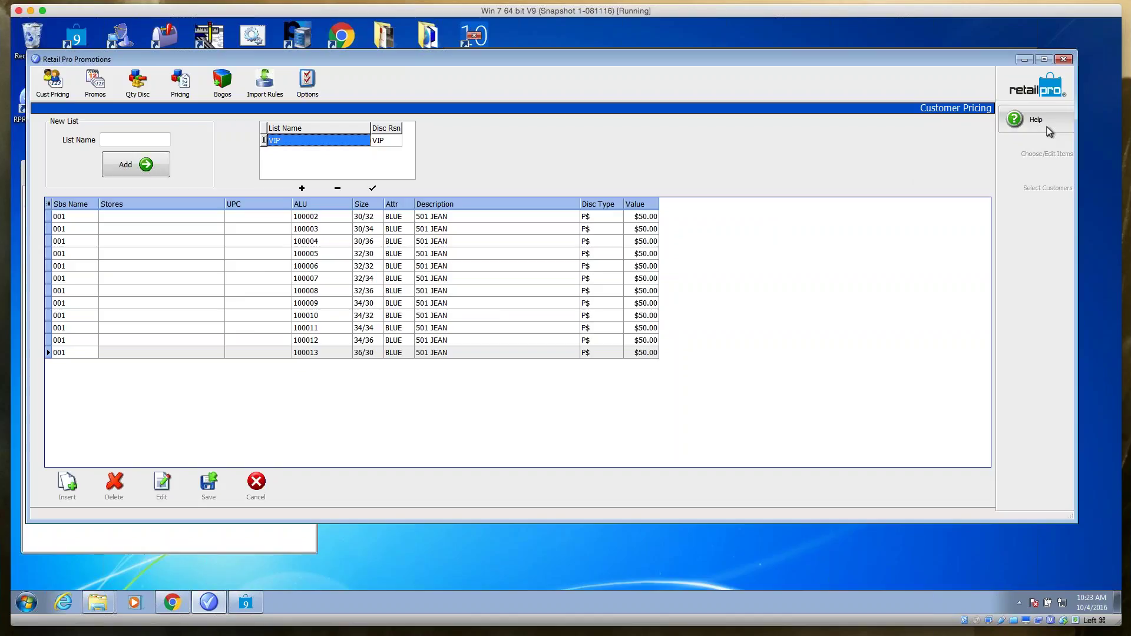
click(95, 85)
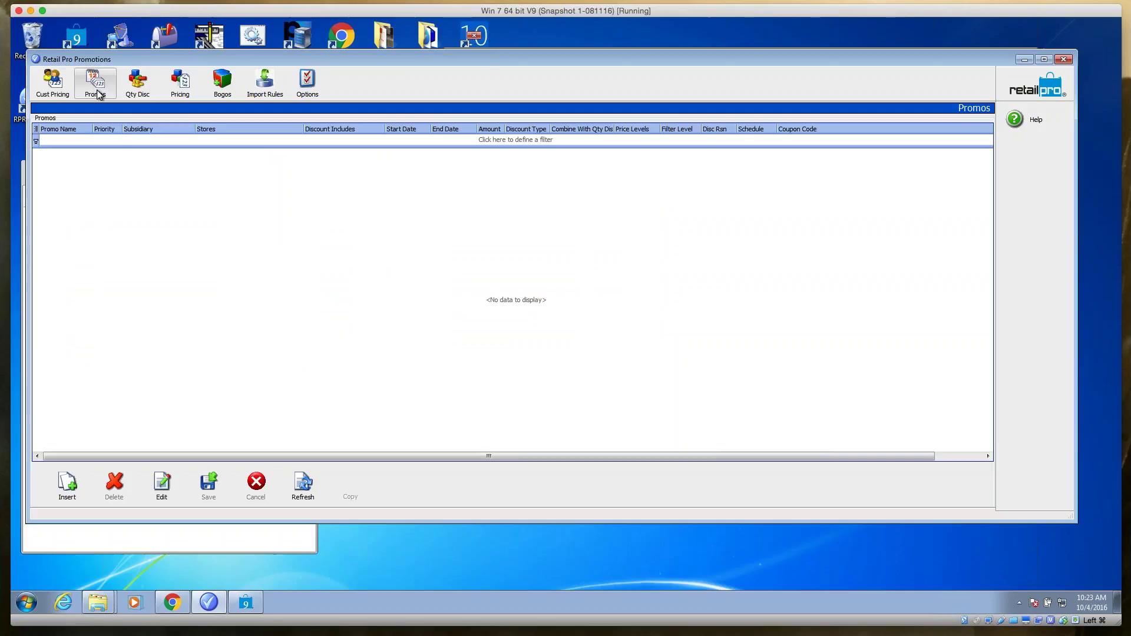
Add a new promotion named 'Promo 1' with priority 2 and subsidiary 001.
drag(866, 457, 801, 460)
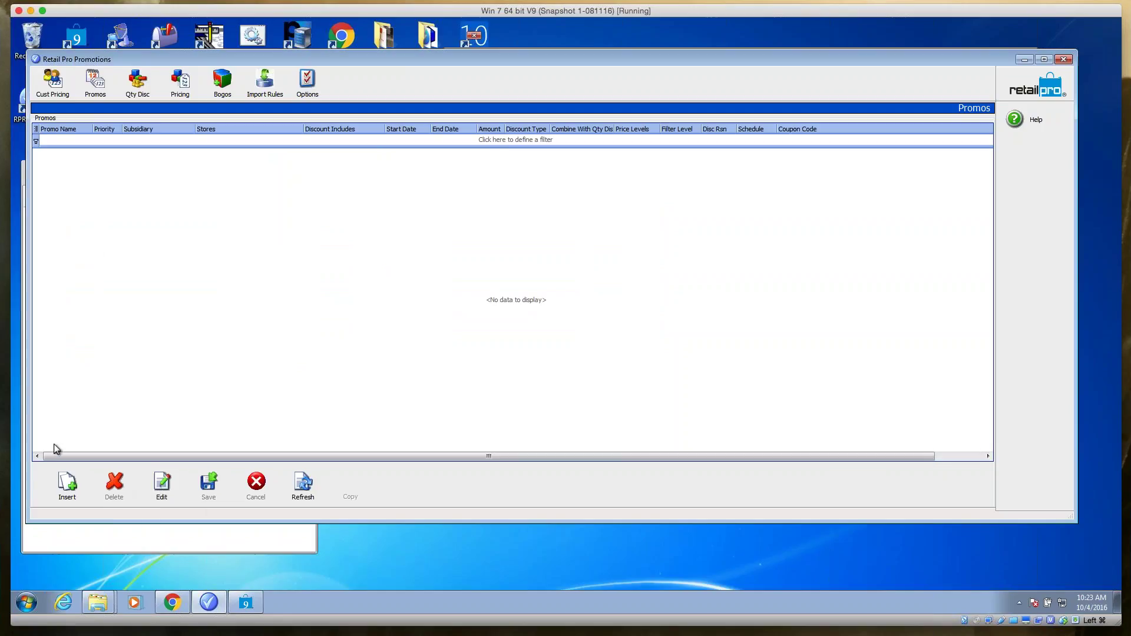
click(68, 483)
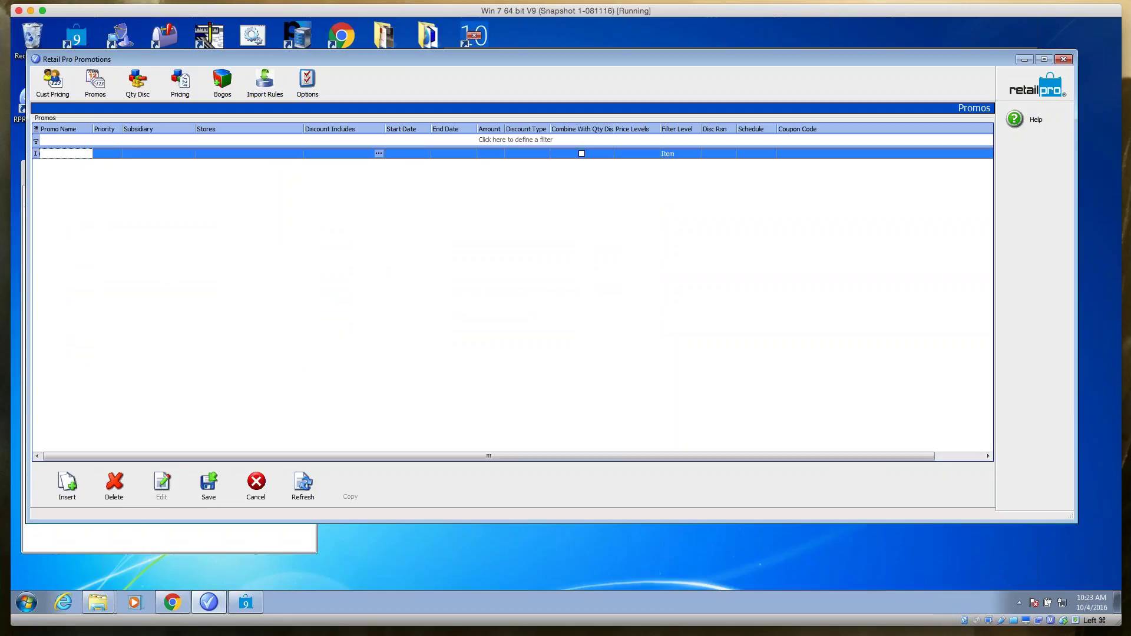
text(Promo 1)
click(105, 155)
text(2)
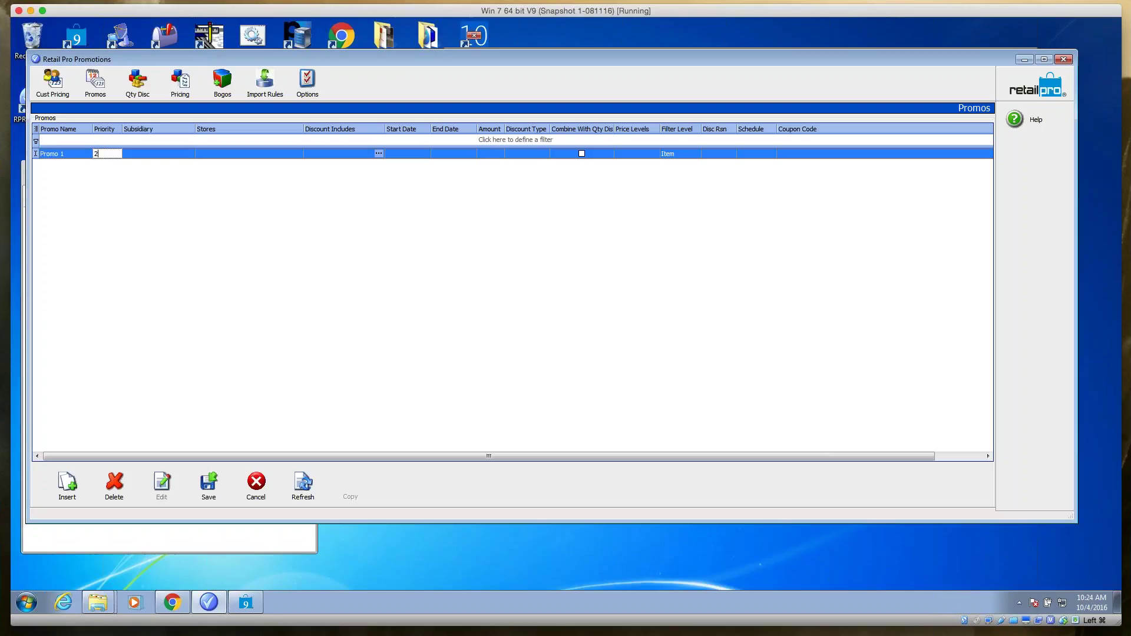
click(177, 156)
click(189, 154)
click(135, 165)
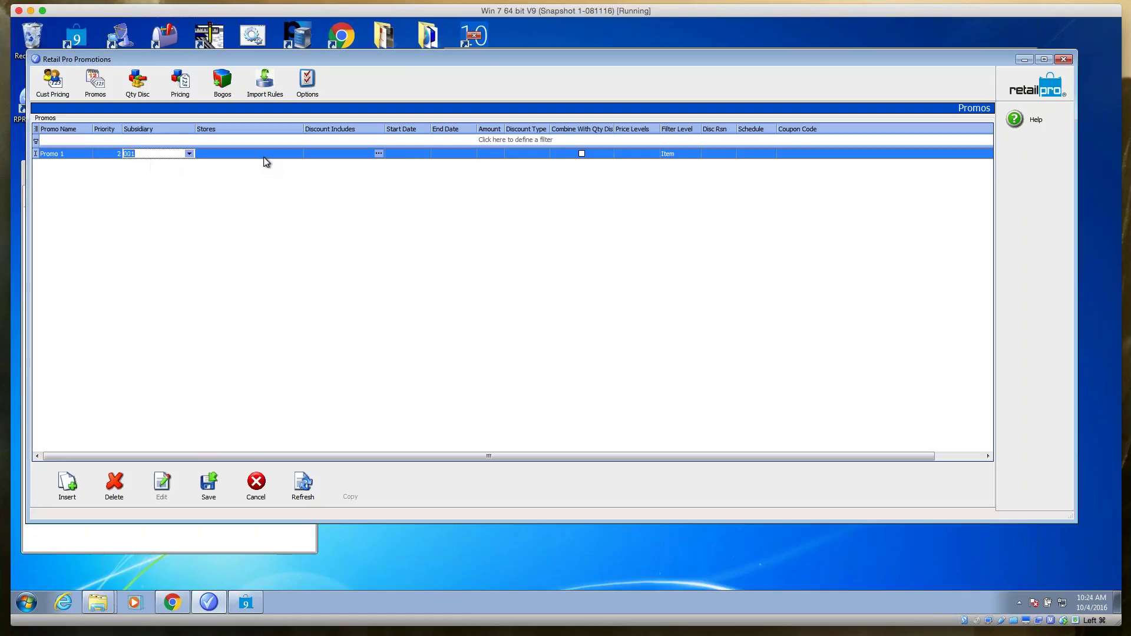
Include all six stores of subsidiary 001, through Baltimore, in Promo 1's store filter.
click(264, 157)
click(299, 154)
click(563, 274)
click(563, 274)
click(563, 274)
click(563, 274)
click(562, 274)
click(562, 273)
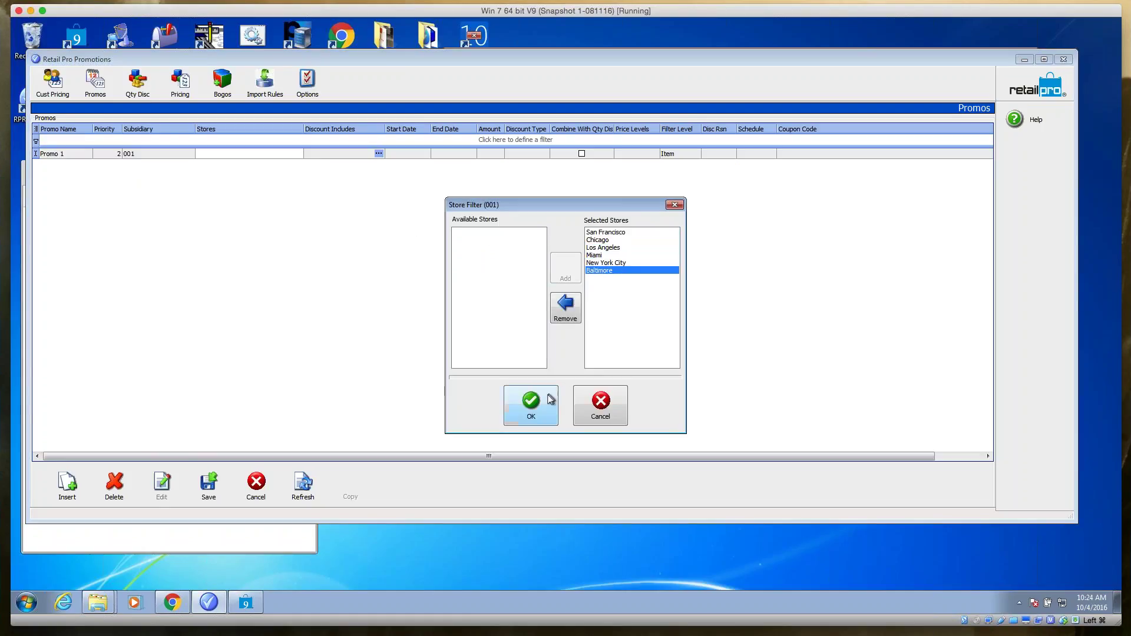
click(550, 399)
click(378, 154)
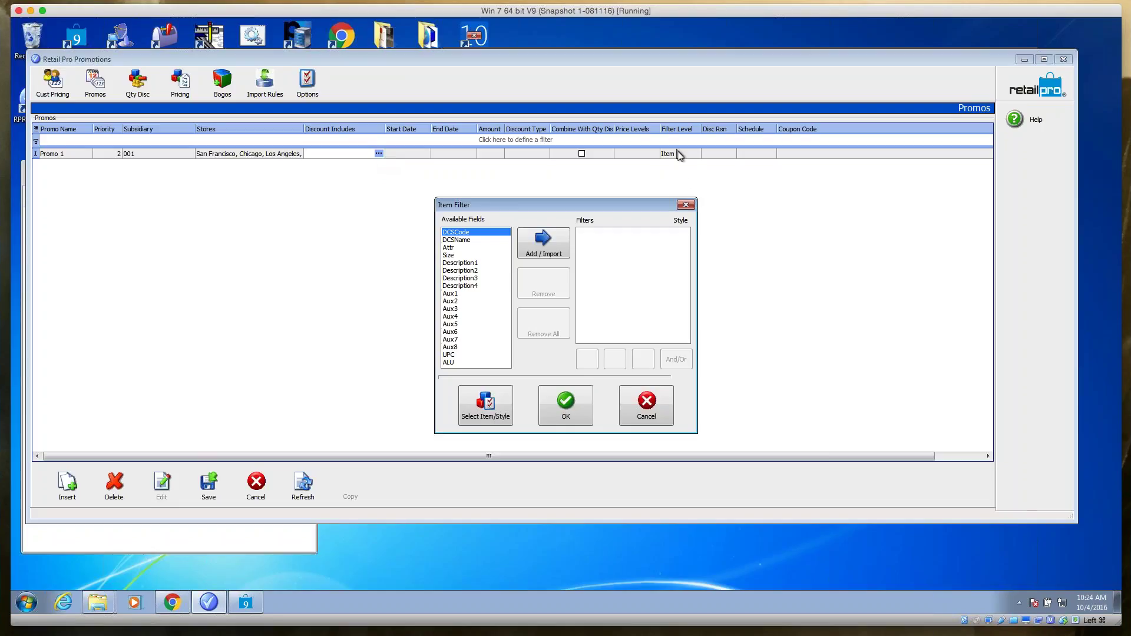
Add an item filter condition DCSCode Equals MENAPPPAN to Promo 1.
click(558, 253)
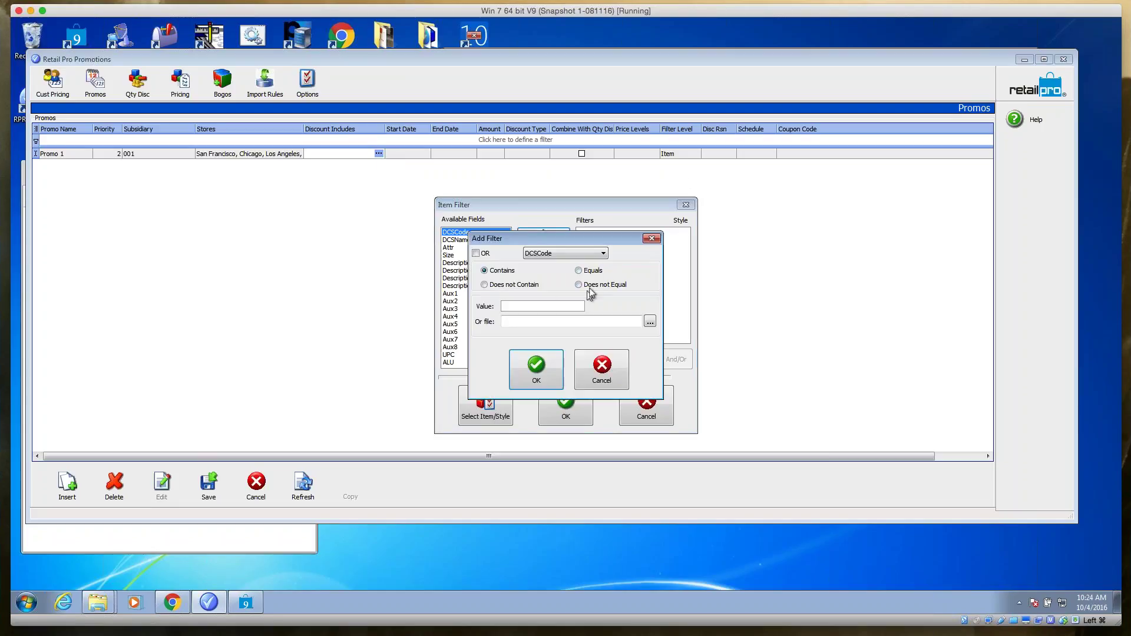
click(579, 271)
right_click(544, 306)
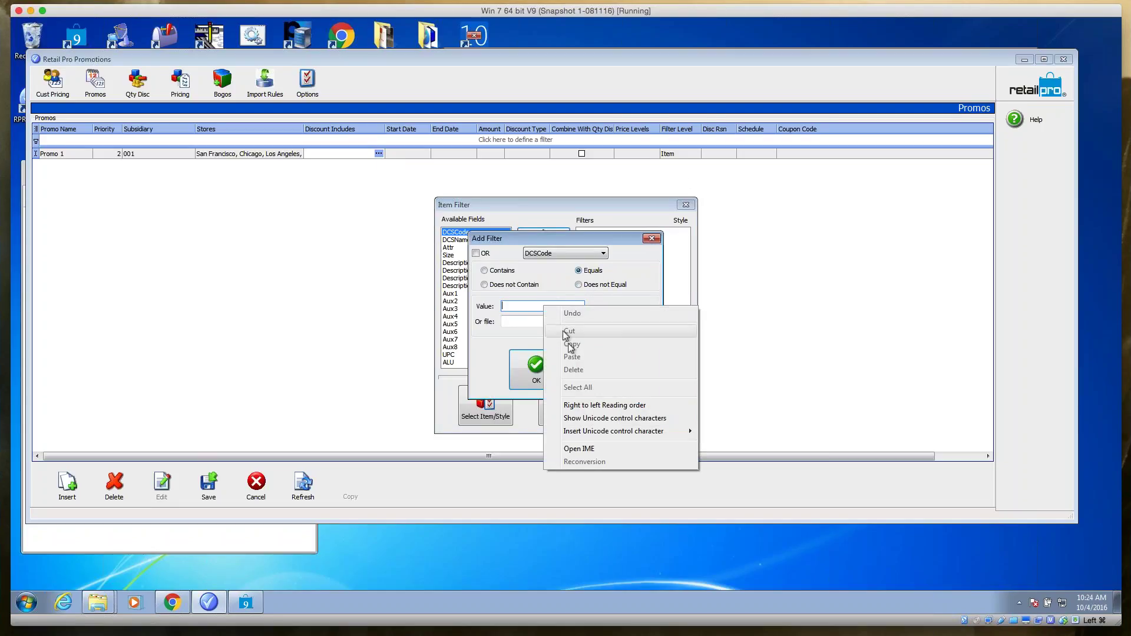
click(523, 304)
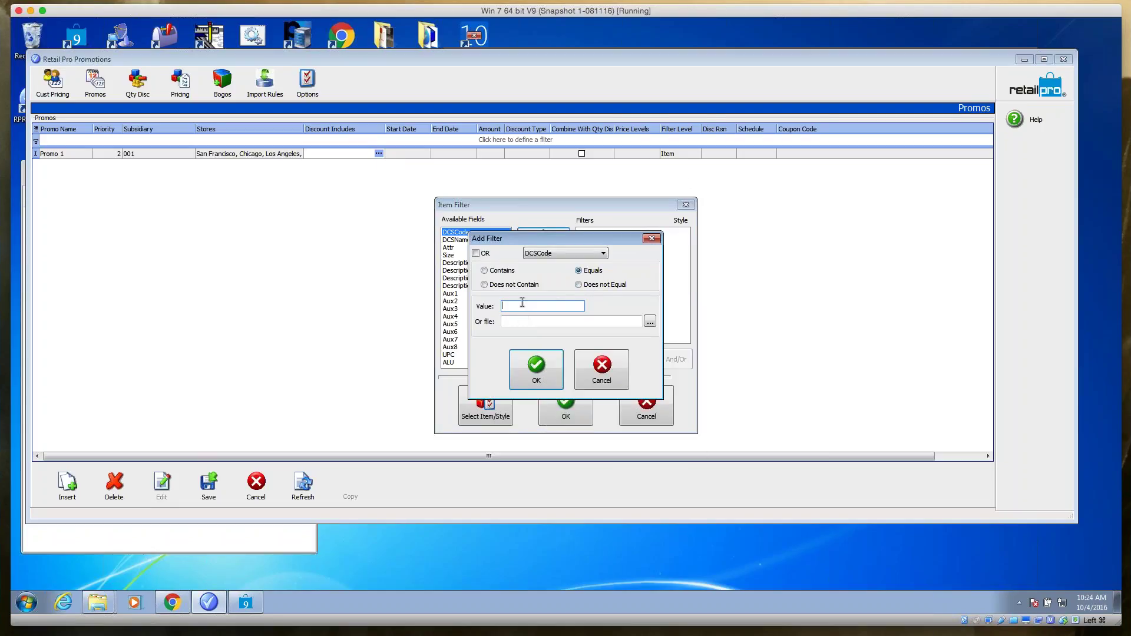
text(MEN)
text(APPPAN)
click(537, 380)
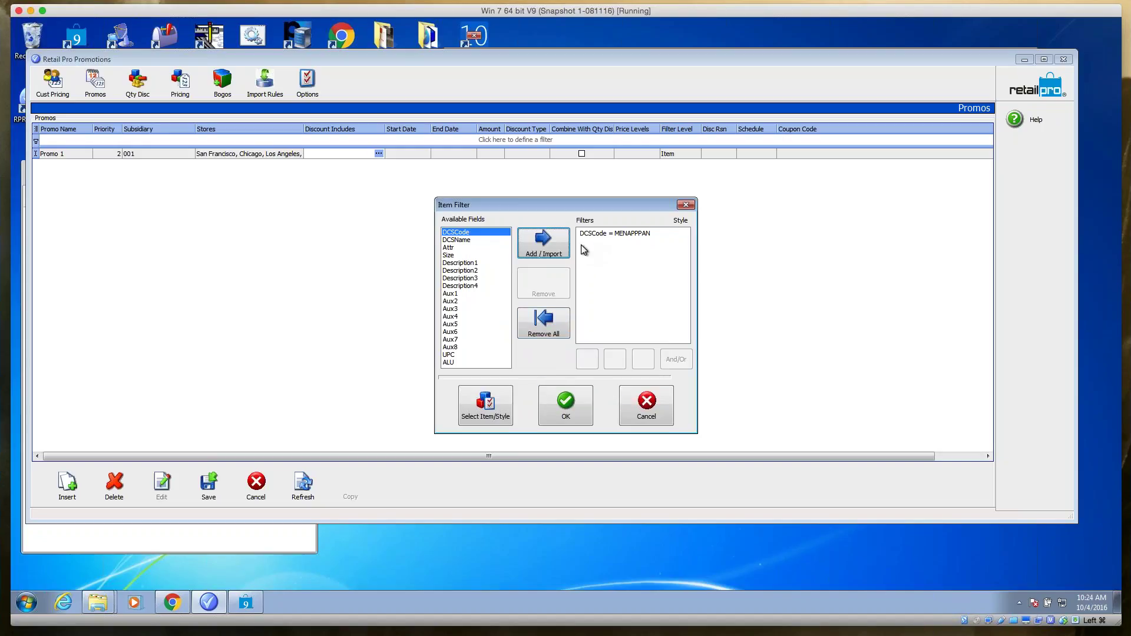
click(566, 406)
click(415, 154)
Set Promo 1's start date to today and its end date to 10/11/2018.
click(424, 154)
click(411, 242)
click(464, 154)
click(471, 153)
click(515, 165)
click(515, 164)
click(487, 194)
click(495, 156)
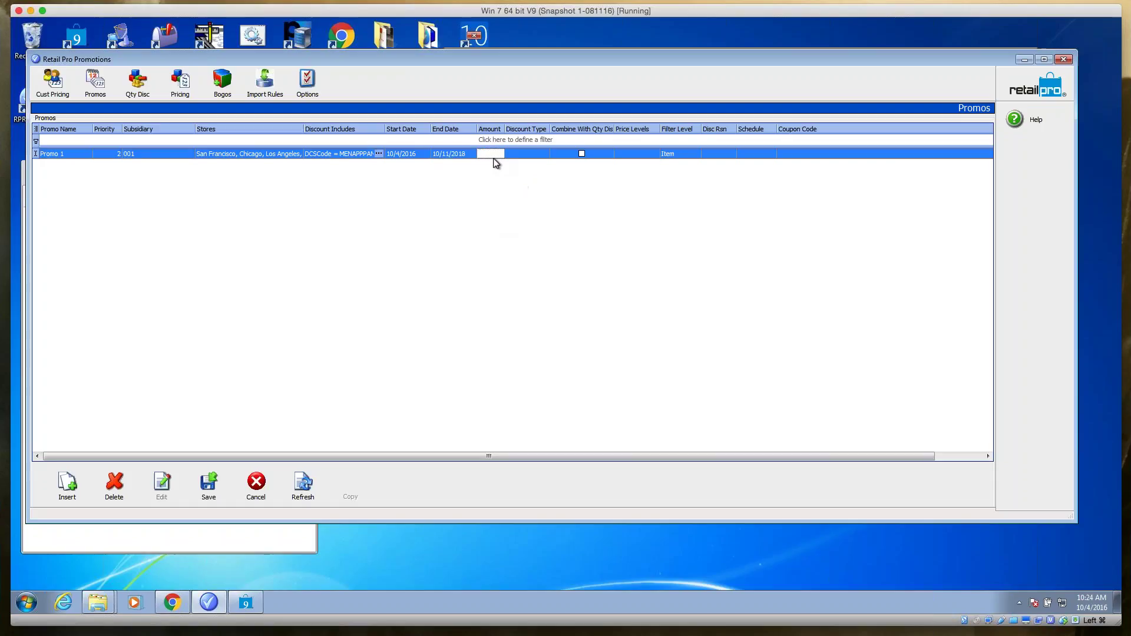
Make Promo 1 a Disc % discount with amount 50.00.
click(528, 155)
click(544, 154)
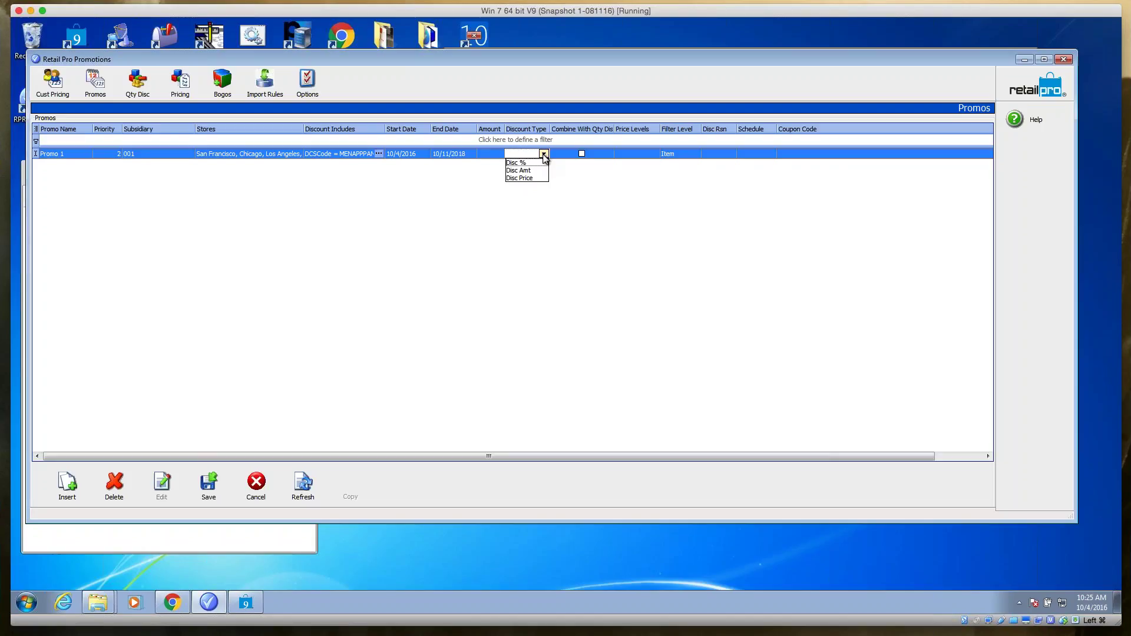
click(516, 163)
click(495, 153)
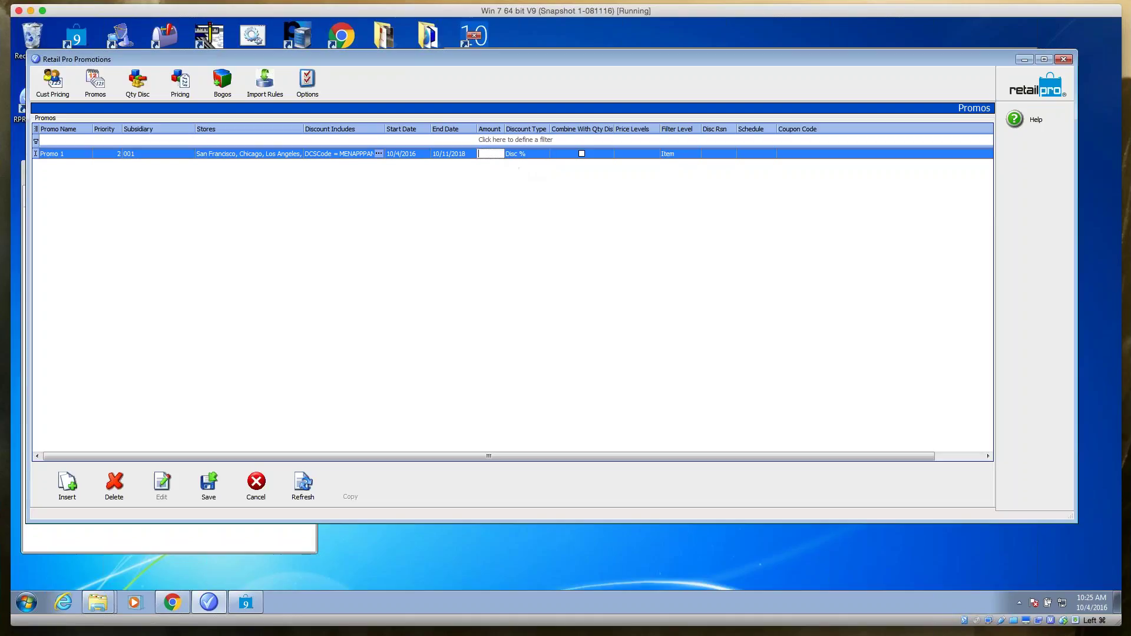
text(50)
click(557, 155)
Toggle Combine With Qty Disc and widen that column's header.
click(581, 154)
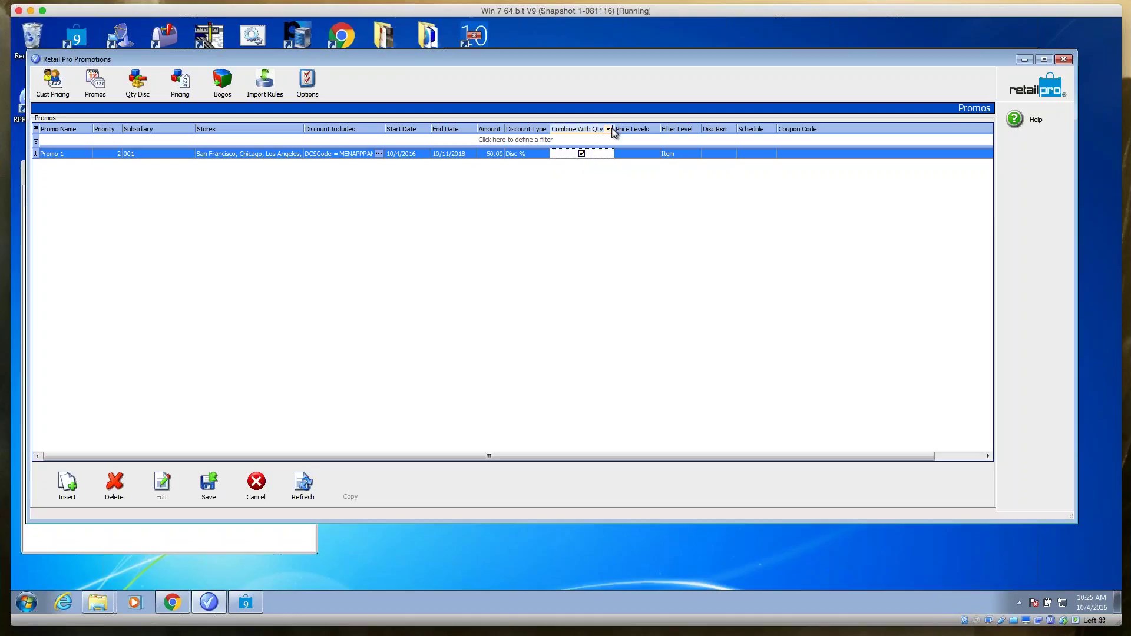
drag(614, 129, 635, 129)
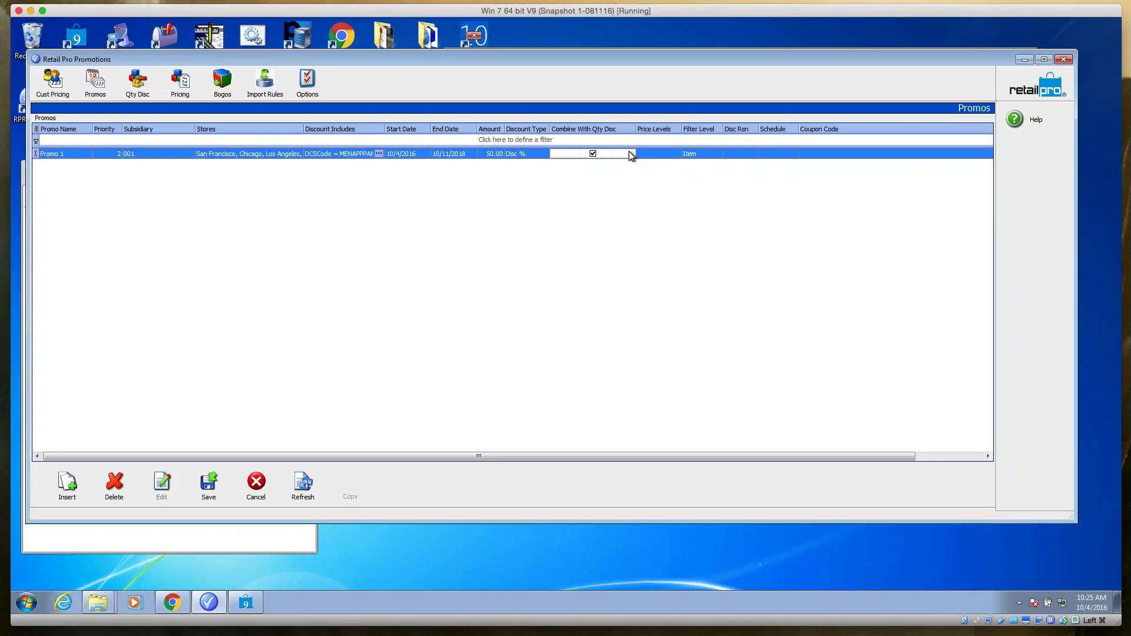
click(648, 154)
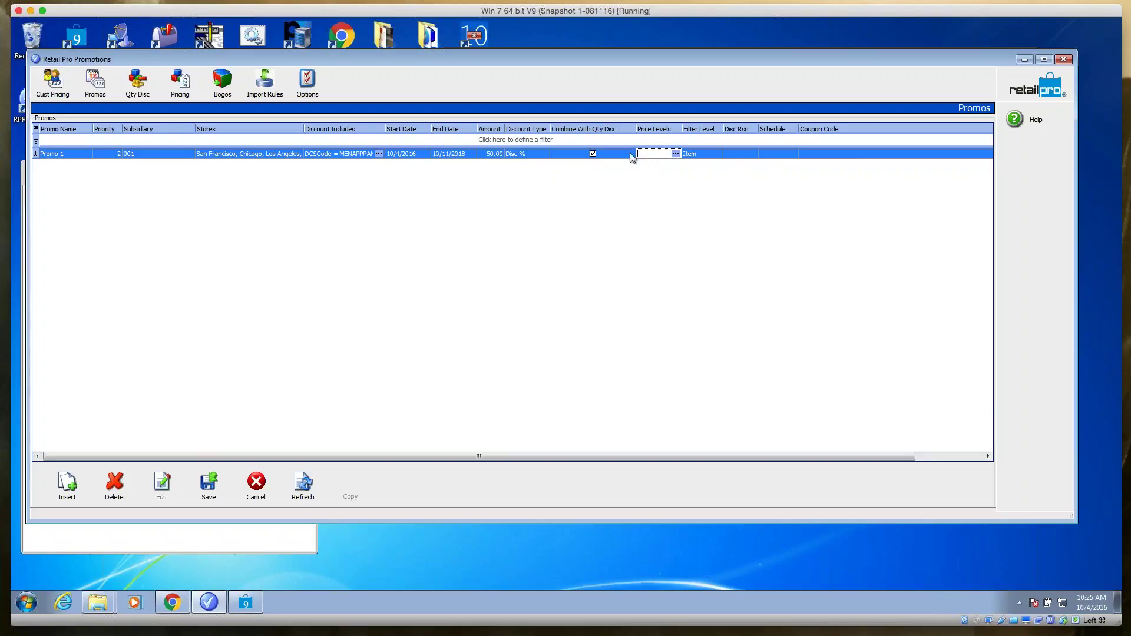
click(676, 154)
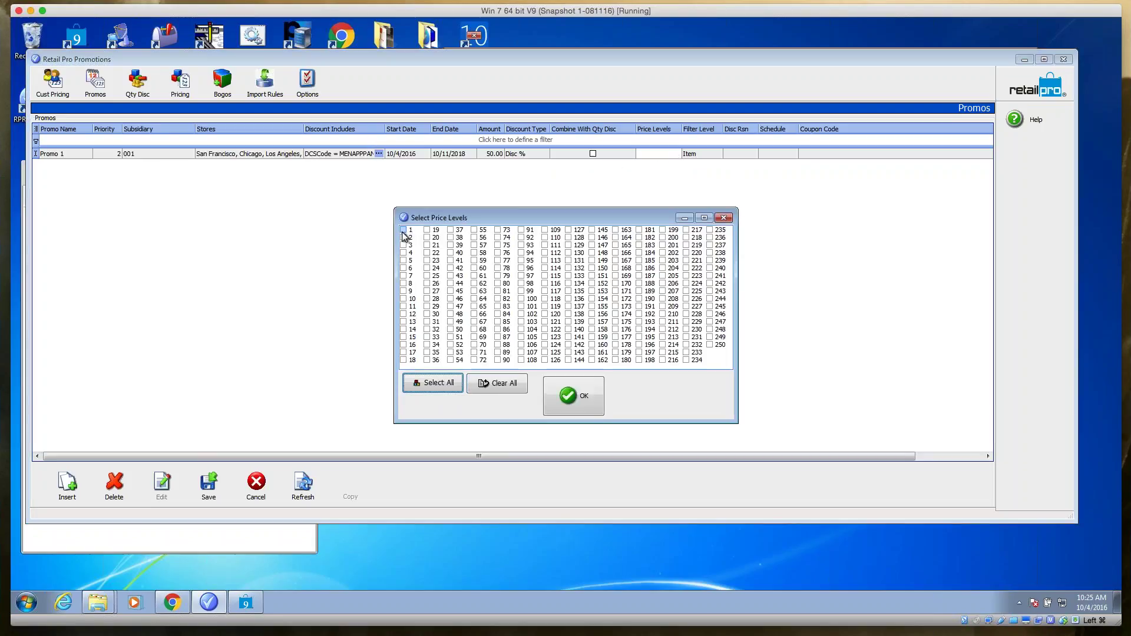
Restrict Promo 1 to price level 1 only.
click(444, 386)
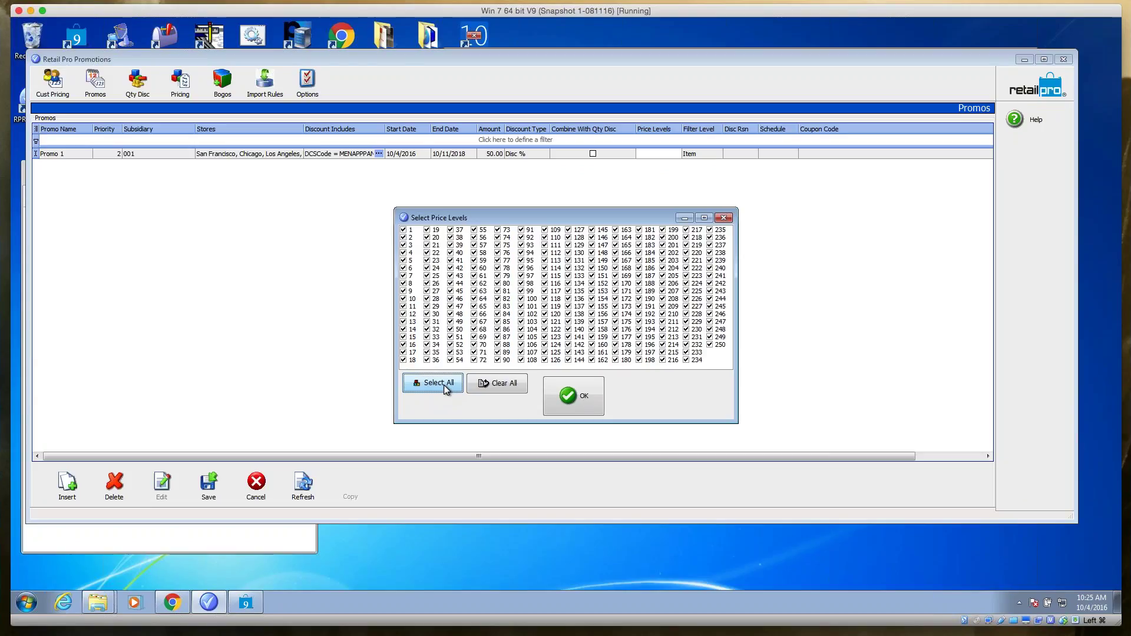
click(495, 384)
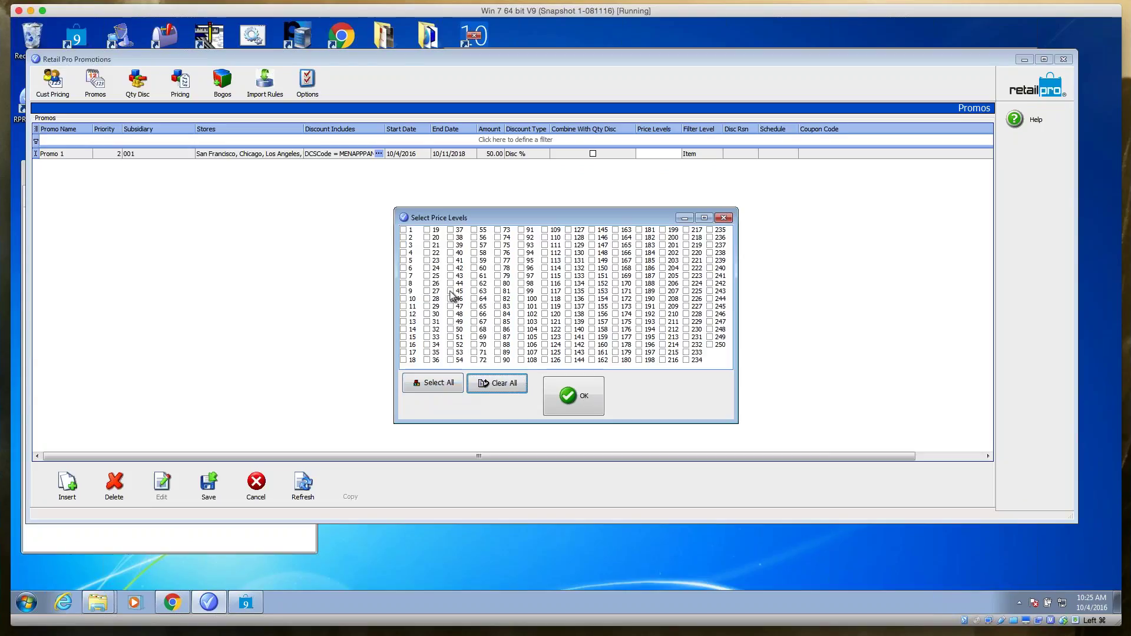
click(405, 230)
click(404, 237)
click(404, 245)
click(404, 252)
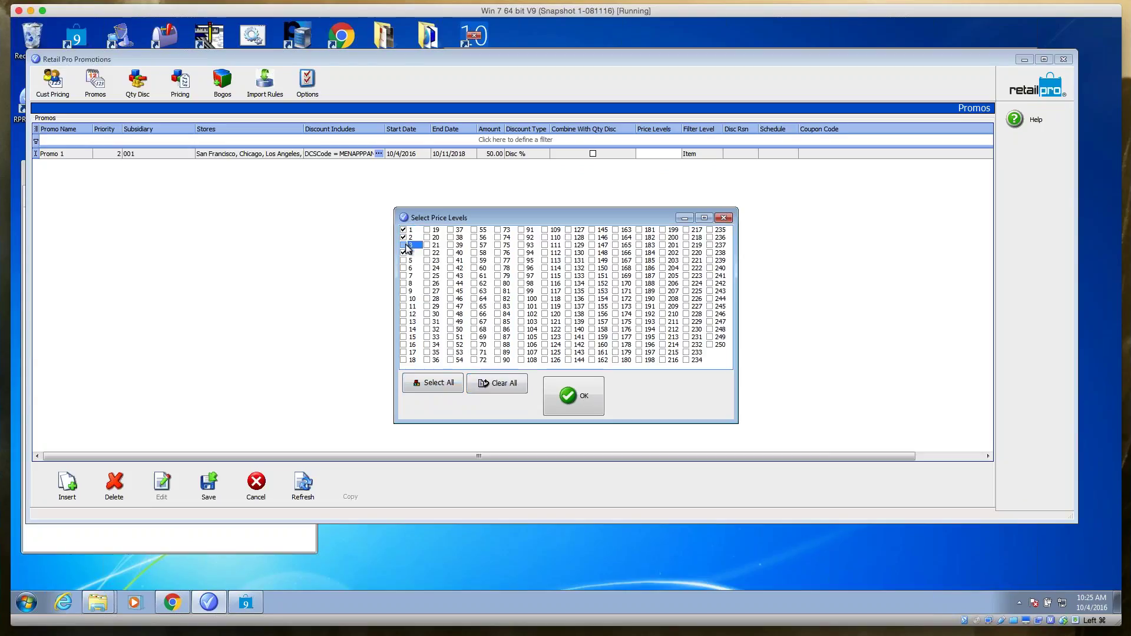
click(404, 253)
click(404, 237)
click(404, 245)
click(411, 253)
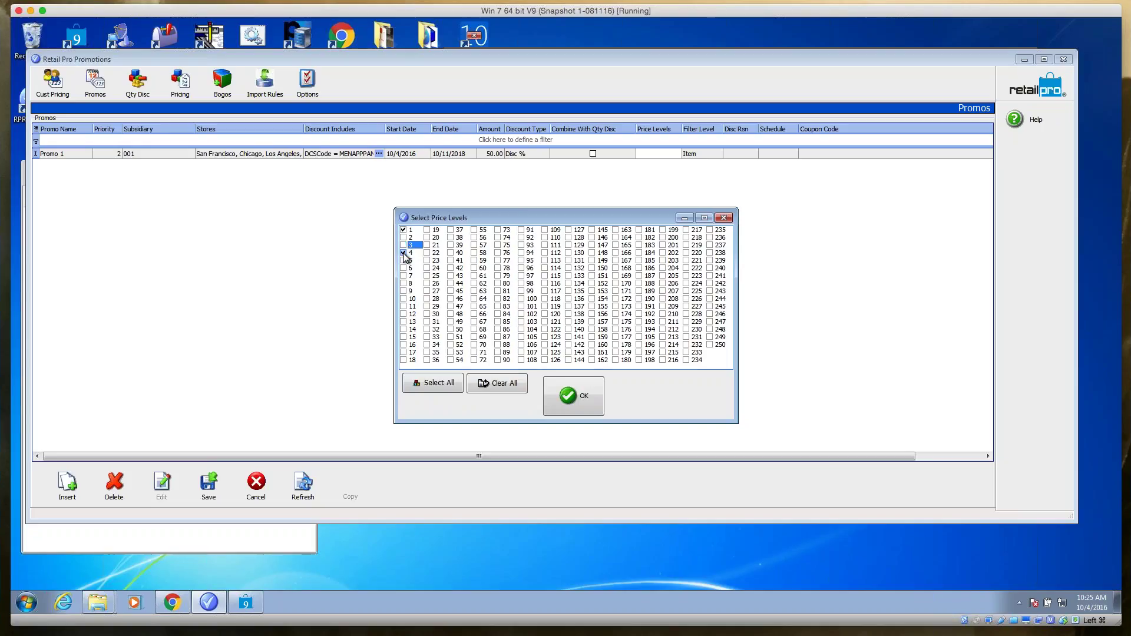
click(556, 401)
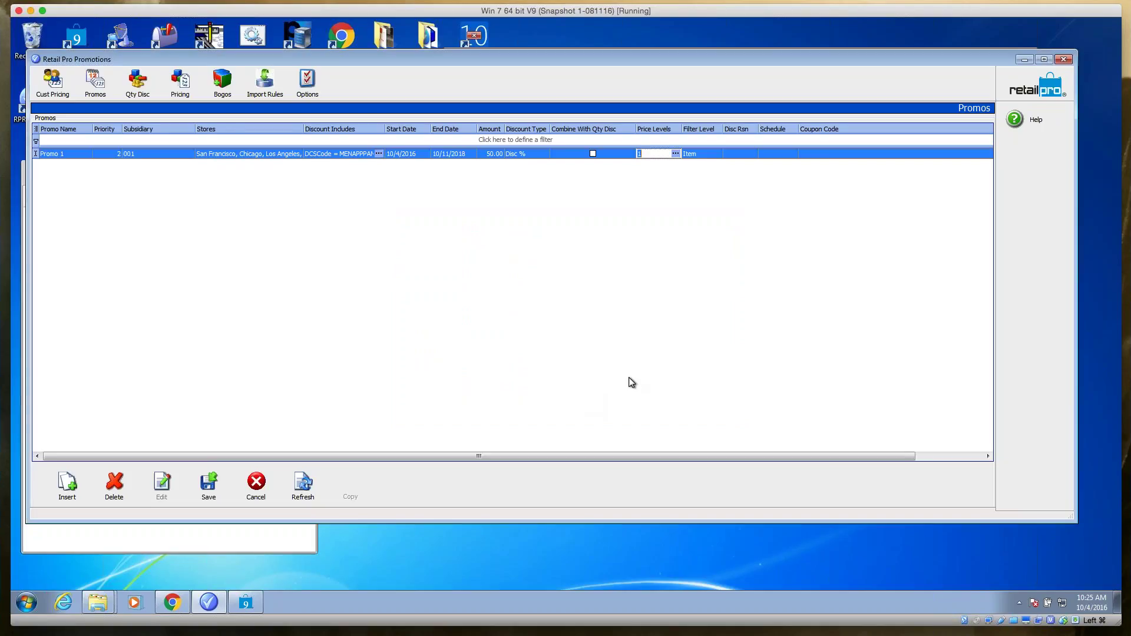
click(713, 155)
Keep the filter level at Item and set Promo 1's discount reason to SALE.
click(717, 154)
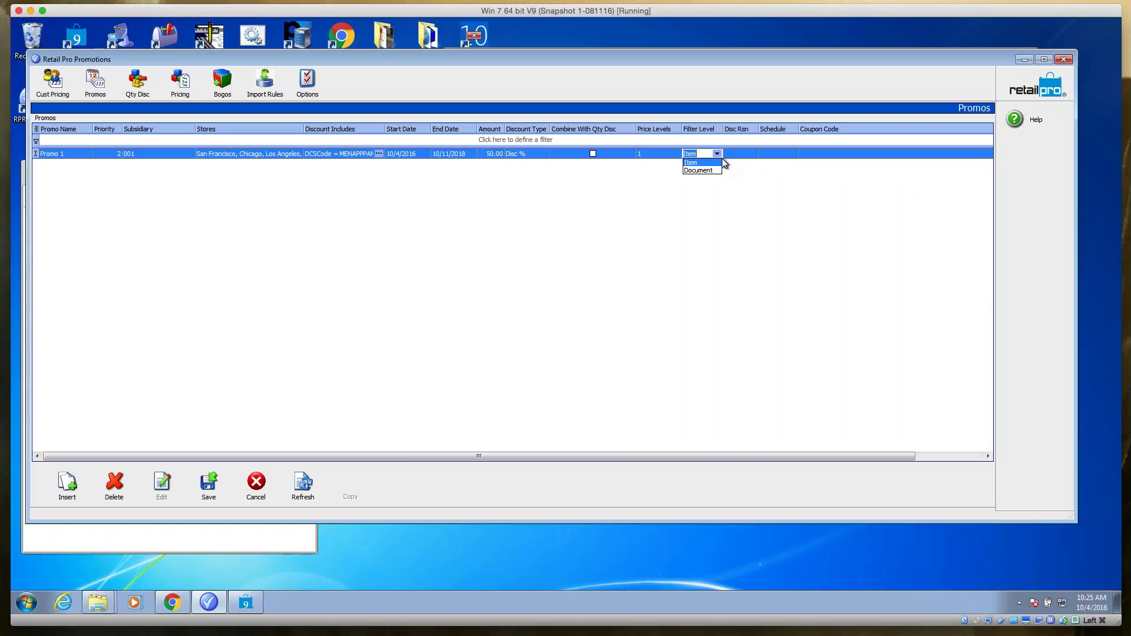
click(743, 154)
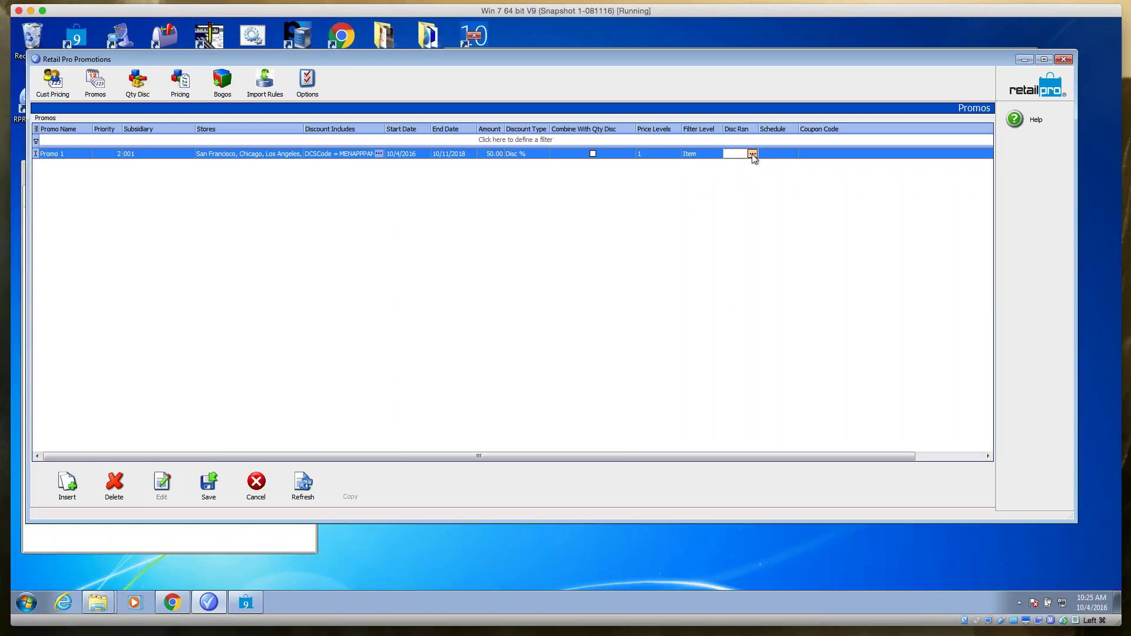
click(752, 153)
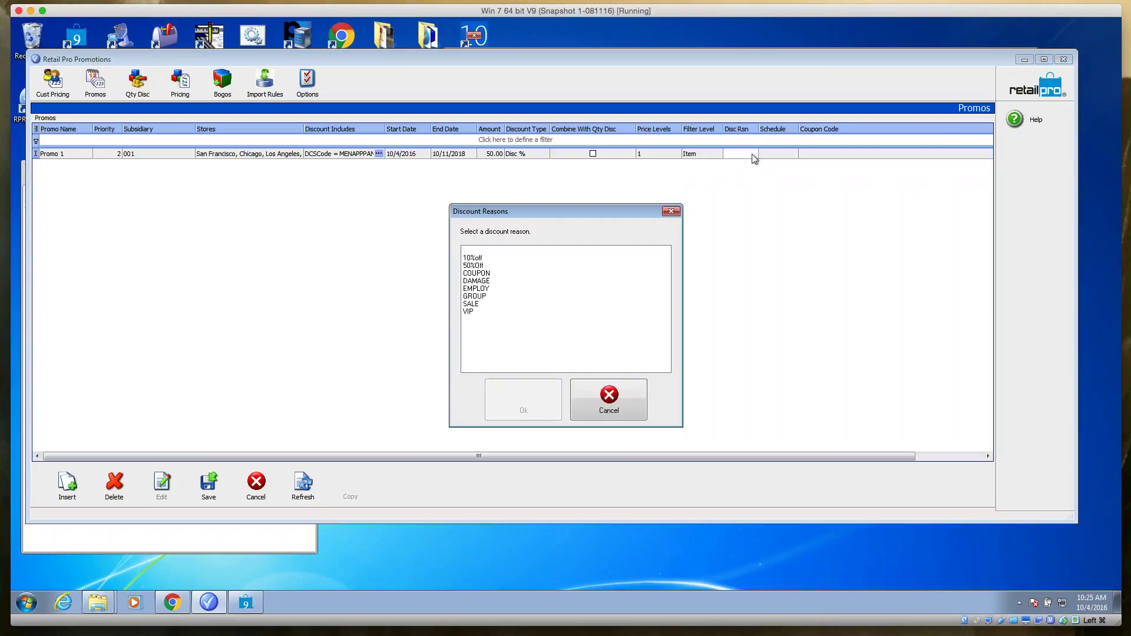
click(477, 304)
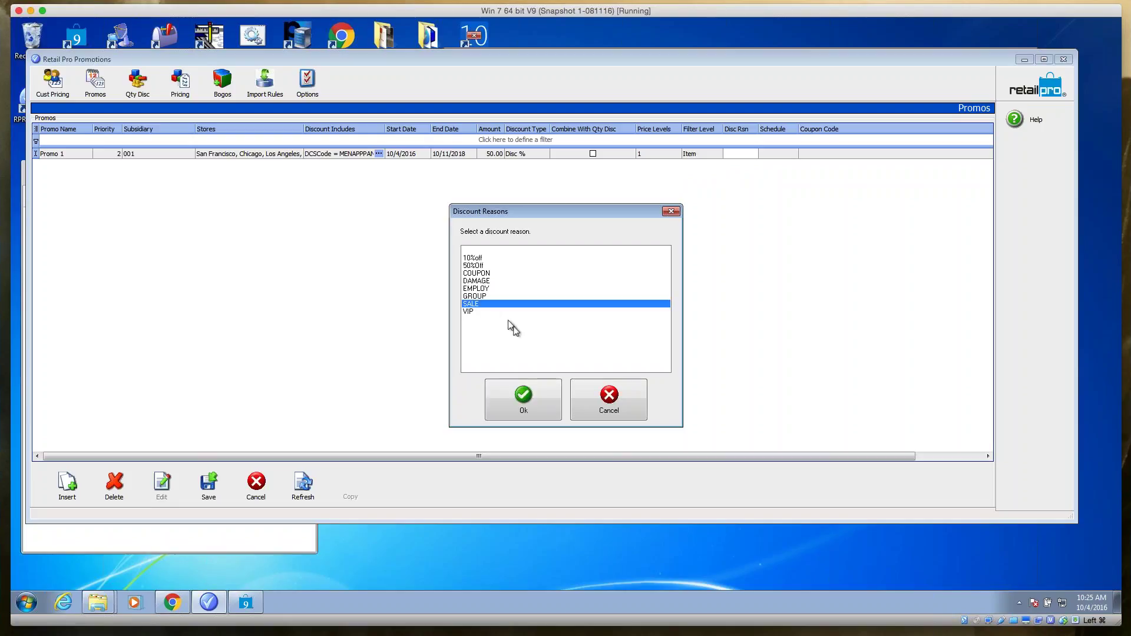
click(538, 390)
click(794, 154)
click(792, 154)
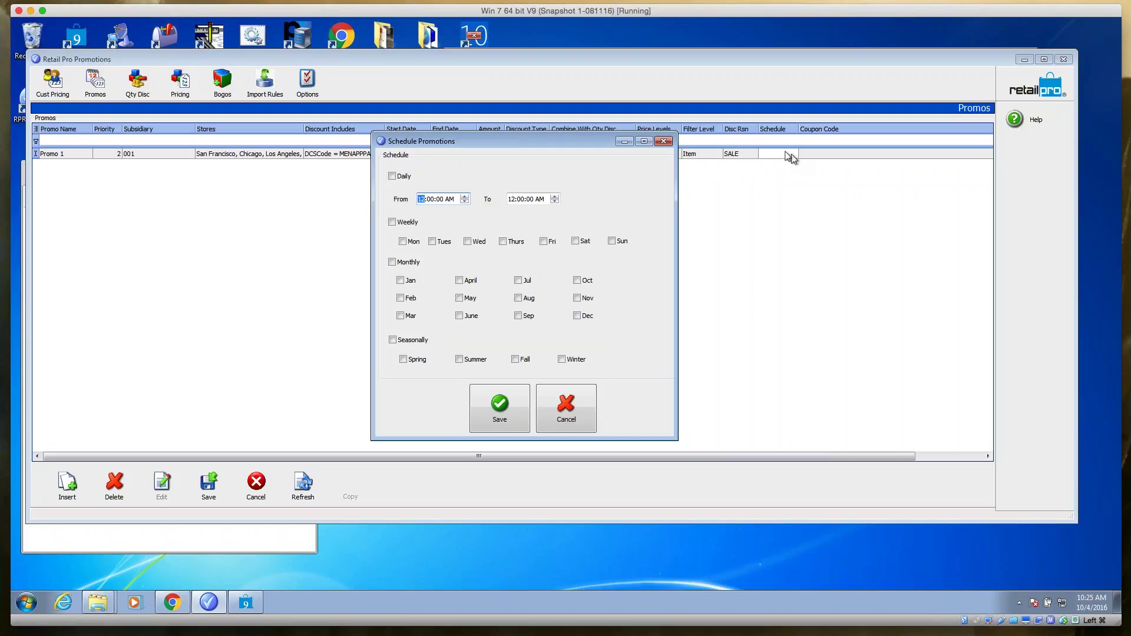
Schedule Promo 1 for Tuesdays, switching the start time to PM and adjusting the end time.
click(432, 242)
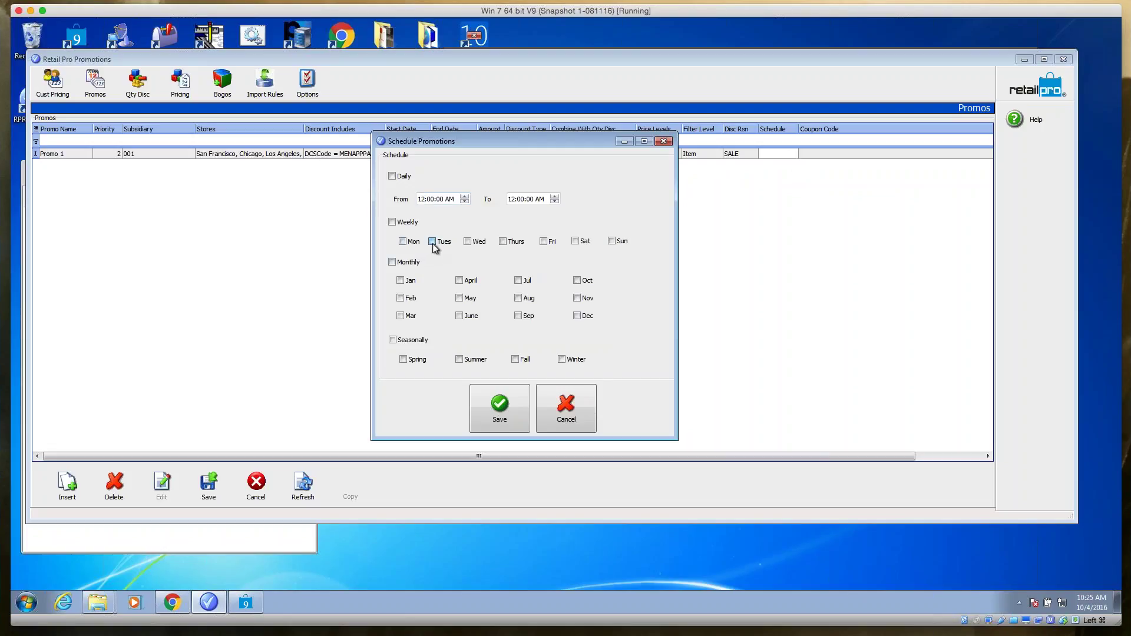
click(448, 199)
click(464, 197)
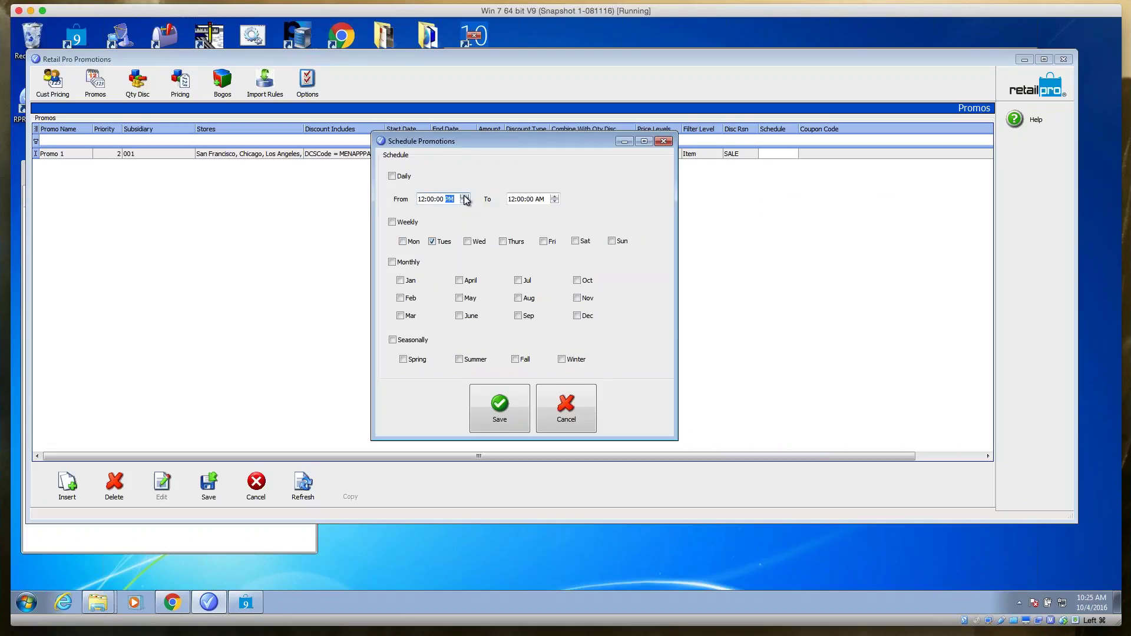
click(521, 201)
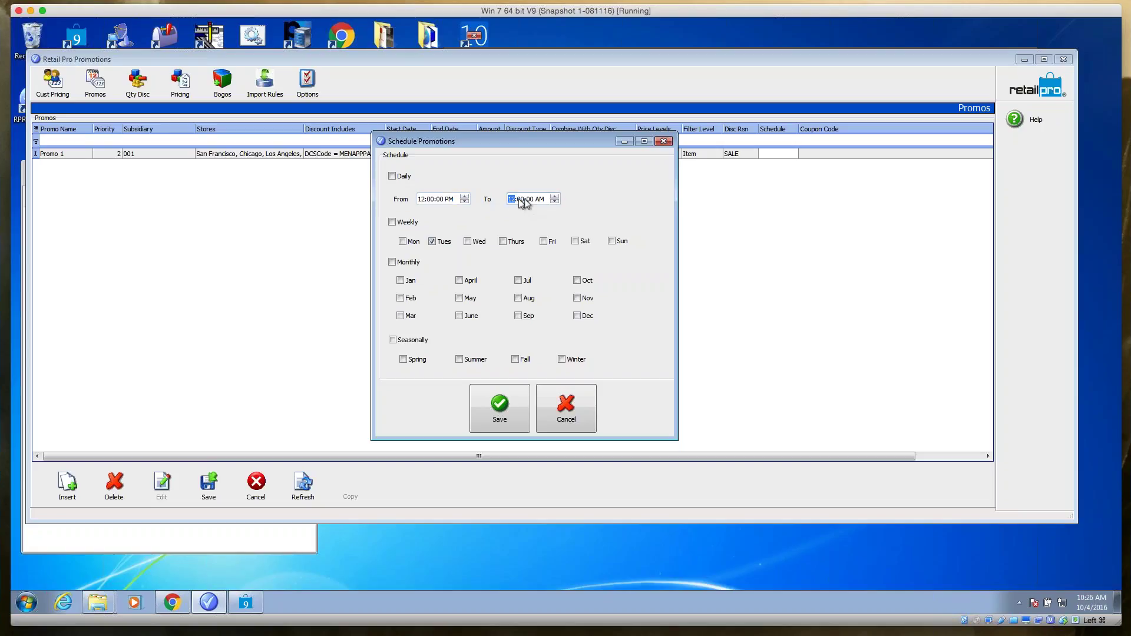
click(555, 197)
key(Right)
key(Right)
key(Right)
Turn on the monthly schedule, save the schedule, and save Promo 1.
click(392, 261)
click(586, 416)
click(808, 154)
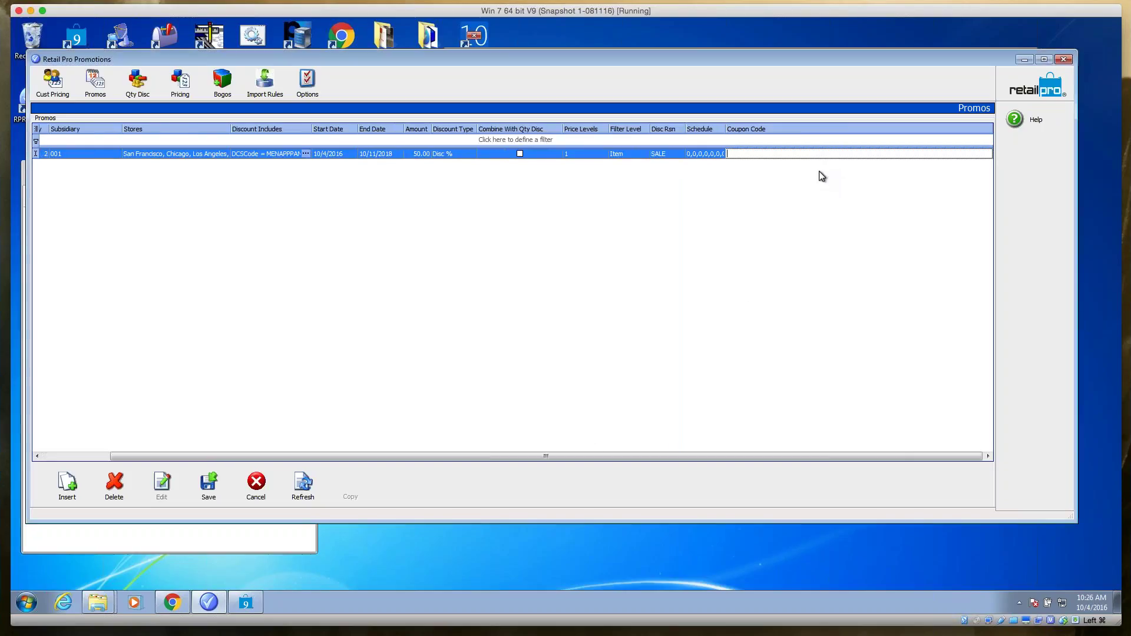
click(205, 490)
Minimize Promotions and open the $1040.89 KNIT TAILORE receipt in Form View.
click(1024, 59)
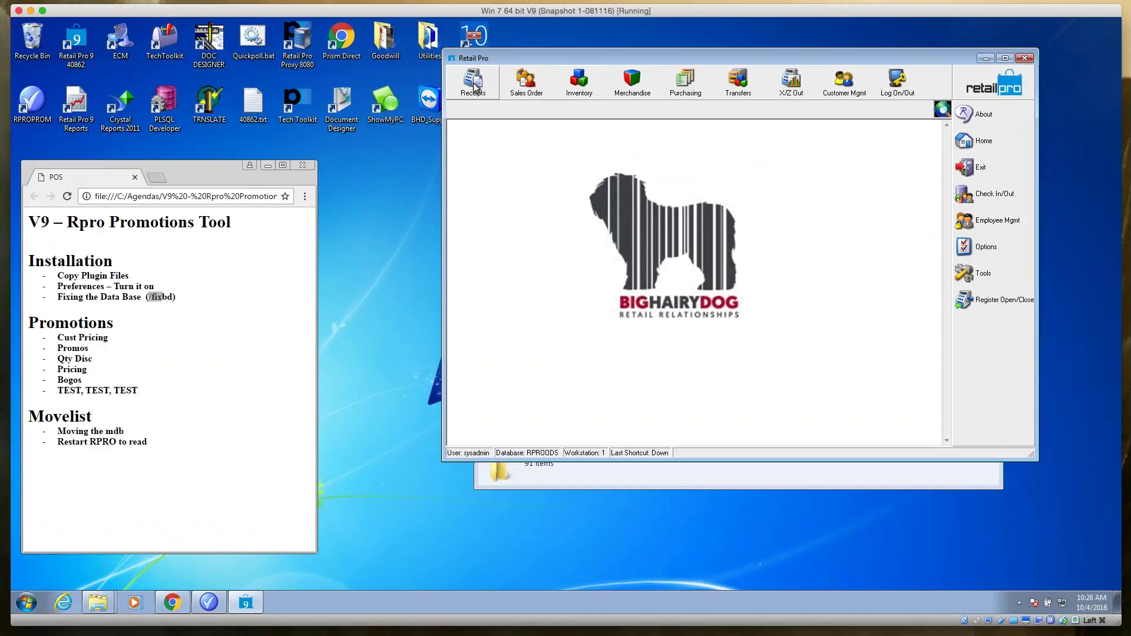
click(474, 87)
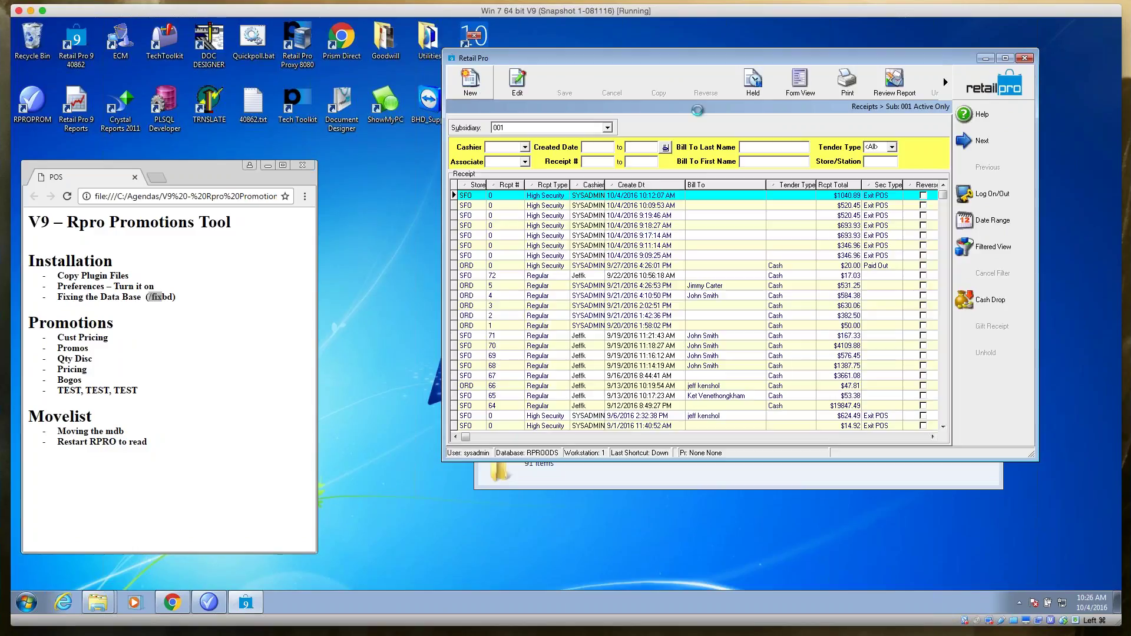
click(796, 88)
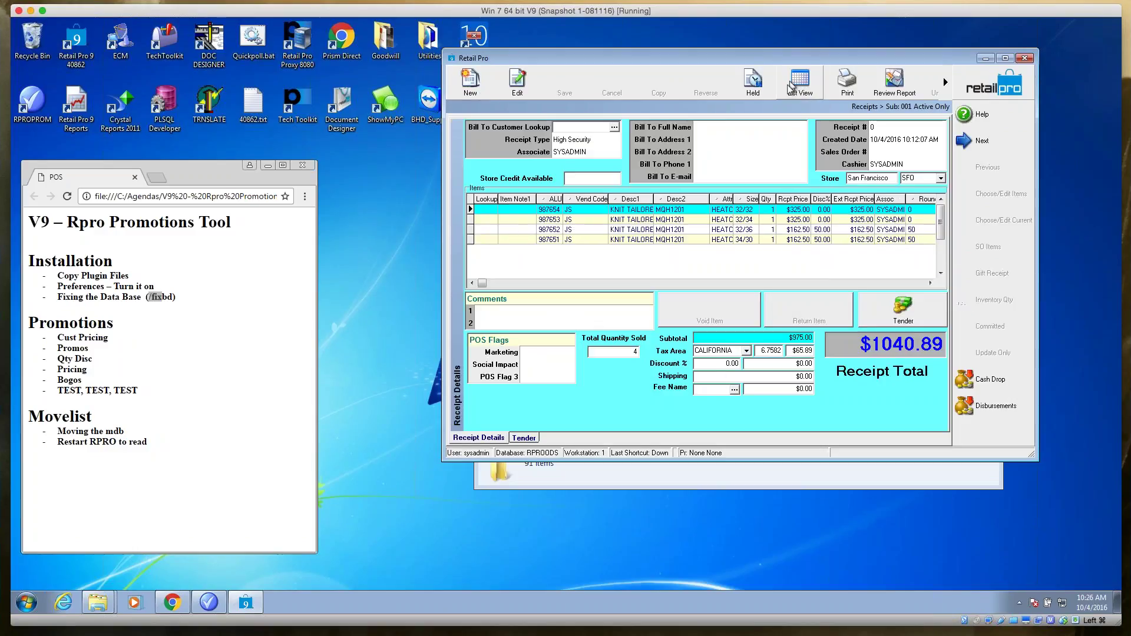
Reposition and enlarge the Retail Pro window, then open the receipt form's Page Designer.
drag(671, 57, 529, 44)
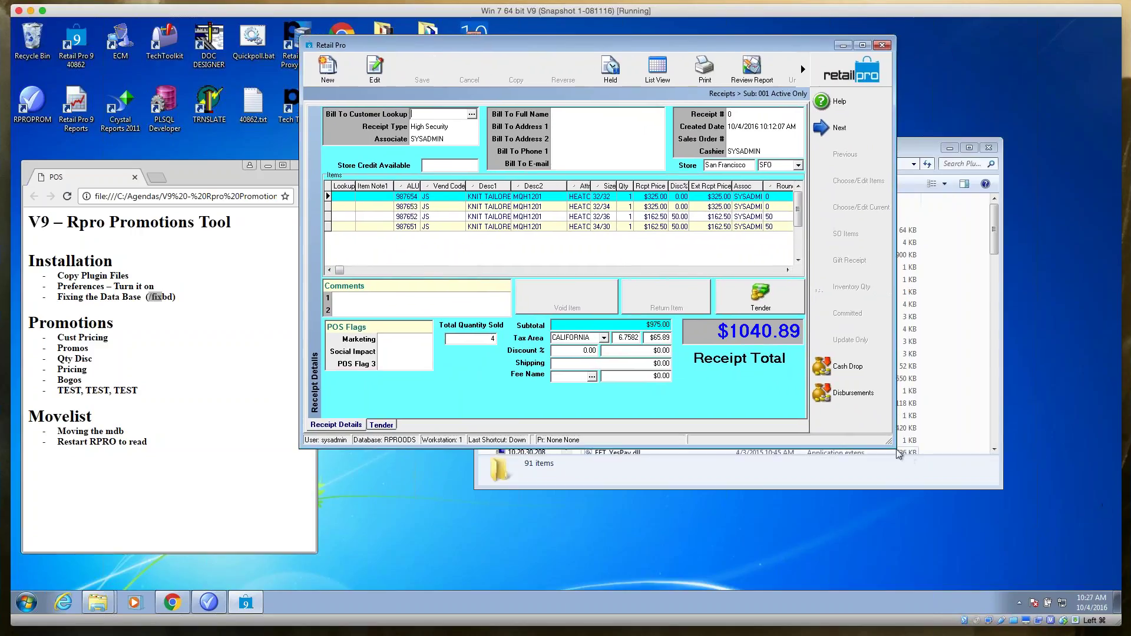
drag(891, 447, 988, 523)
right_click(731, 440)
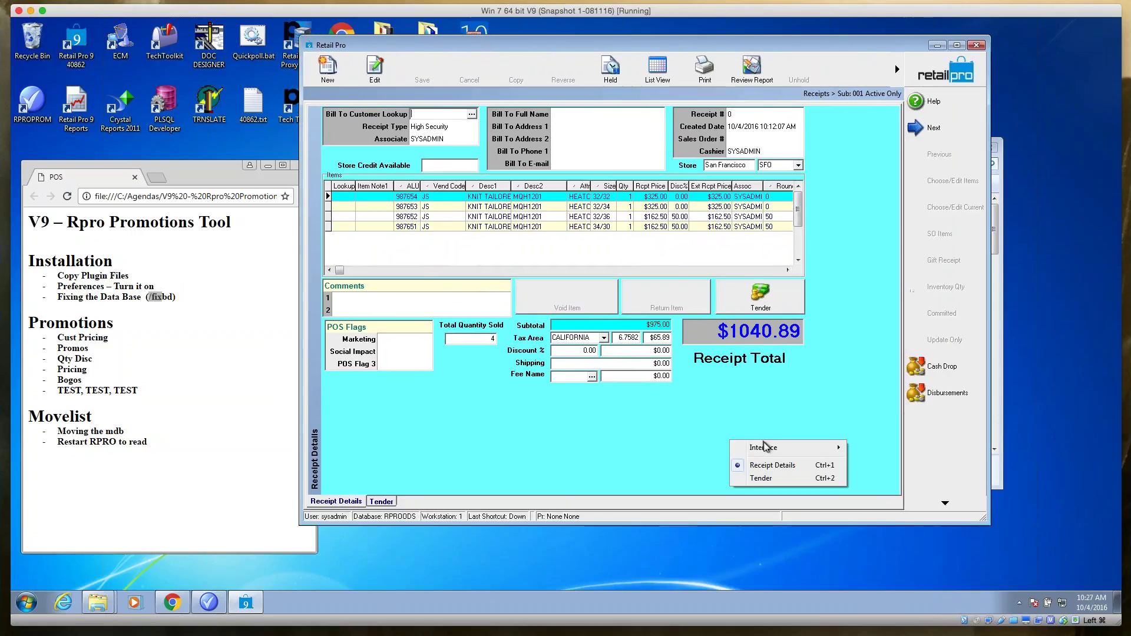
mouse_move(766, 449)
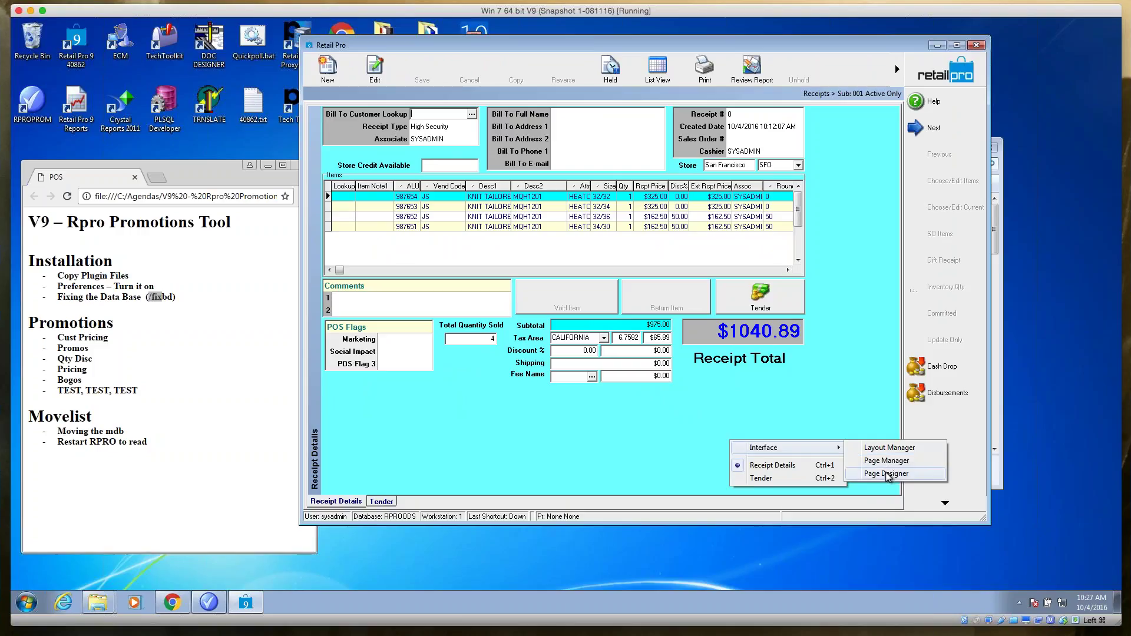
click(887, 475)
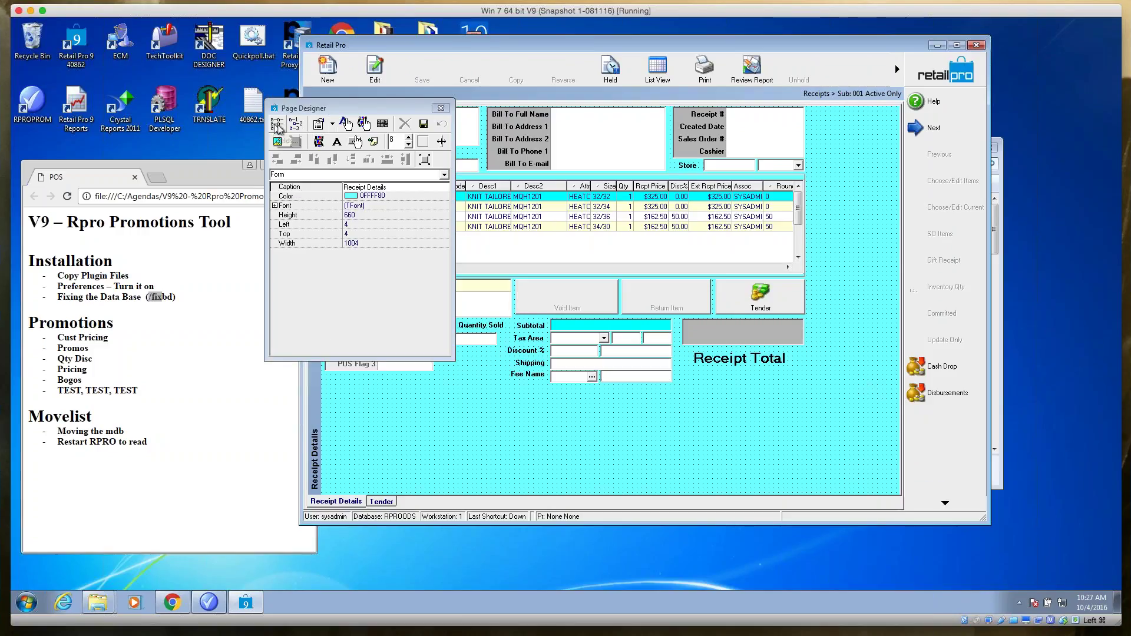
Add a Coupons grid field onto the receipt form.
click(296, 140)
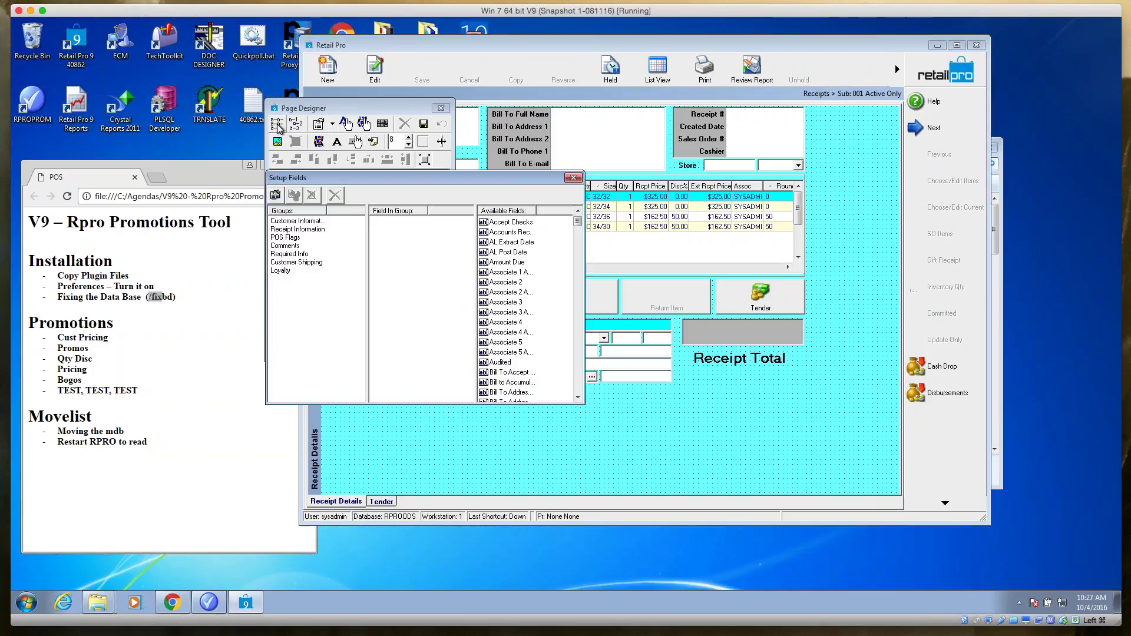
click(578, 377)
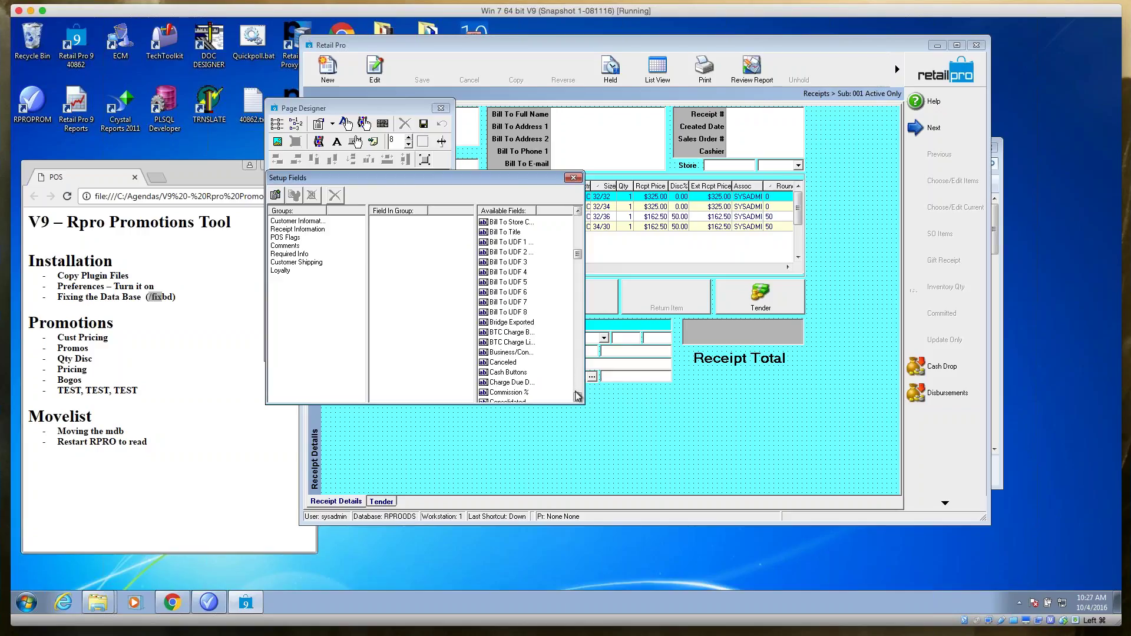
click(578, 397)
click(578, 397)
click(578, 397)
click(498, 382)
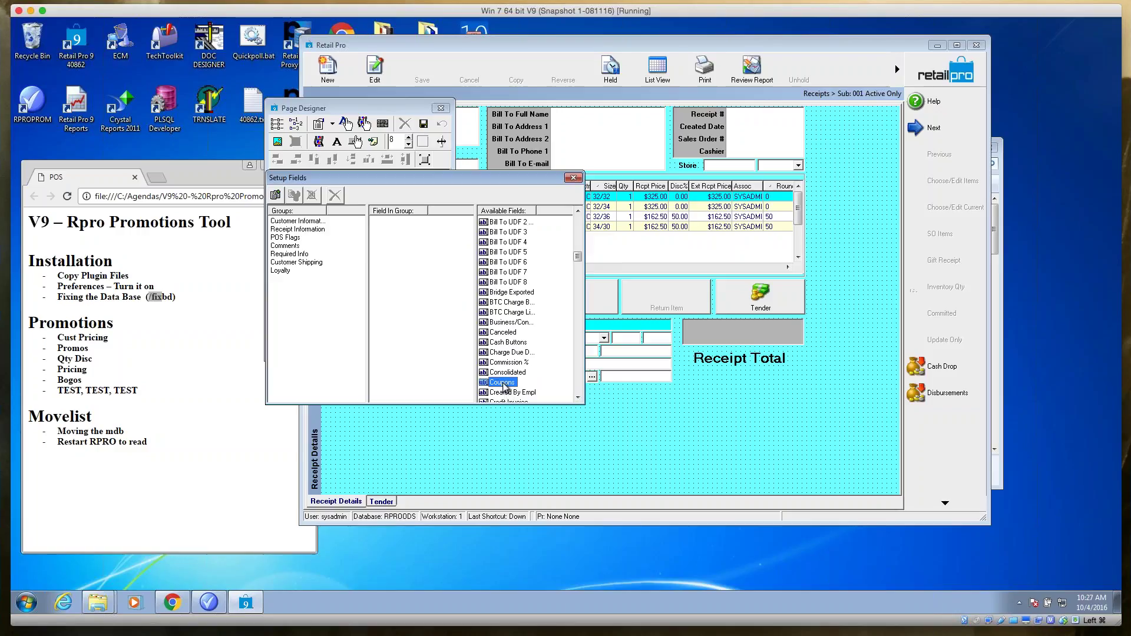
drag(497, 382, 402, 415)
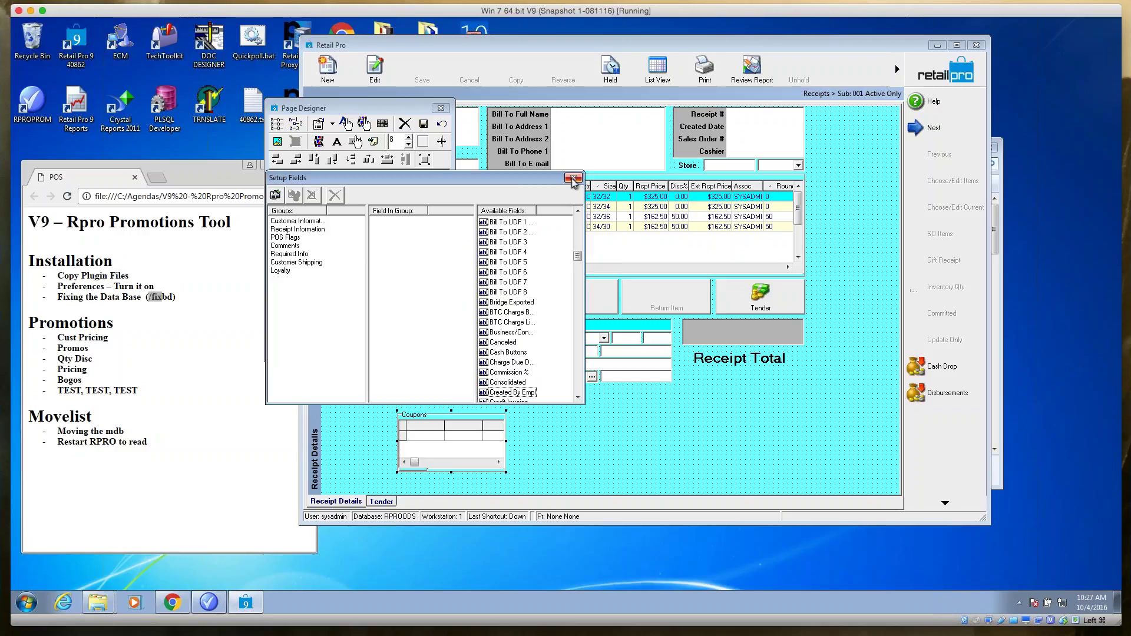
click(572, 178)
Delete the POS Flags group and move the Coupons grid into its place.
drag(365, 112, 690, 147)
click(377, 353)
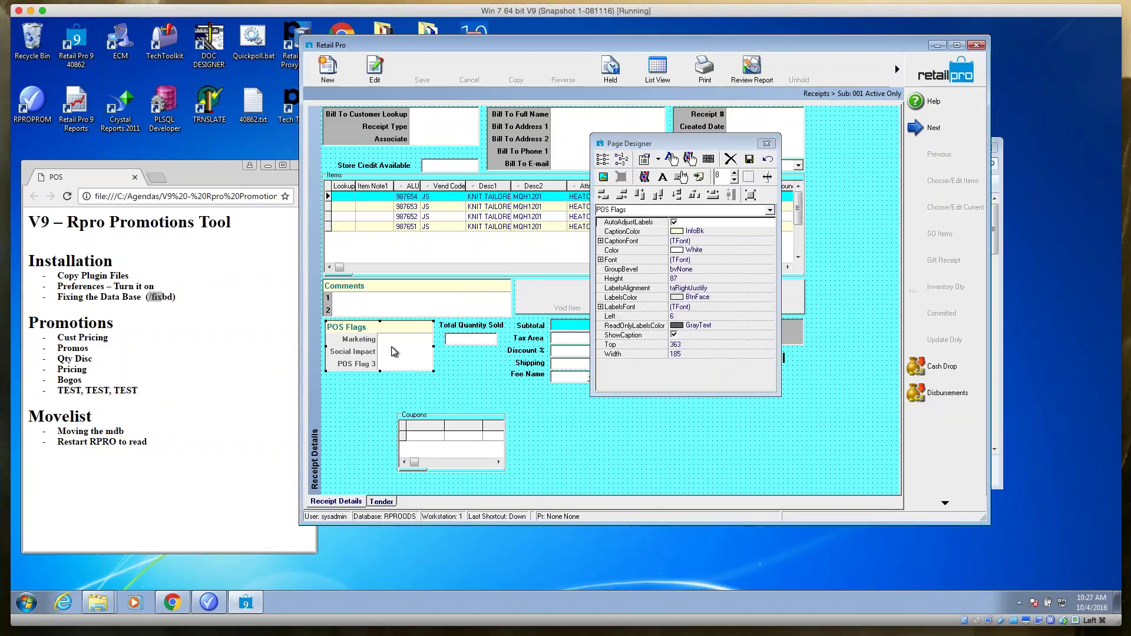
key(Delete)
drag(443, 443, 368, 350)
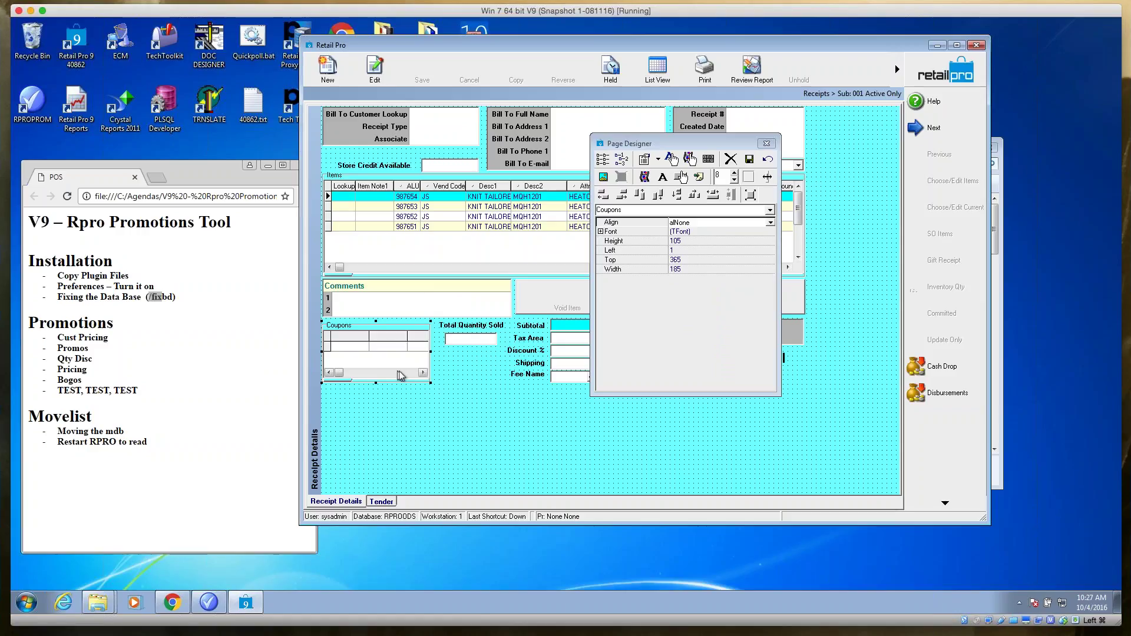
drag(430, 383, 439, 395)
Shift Total Quantity Sold right, widen the Coupons grid to 217, and save the layout.
click(477, 339)
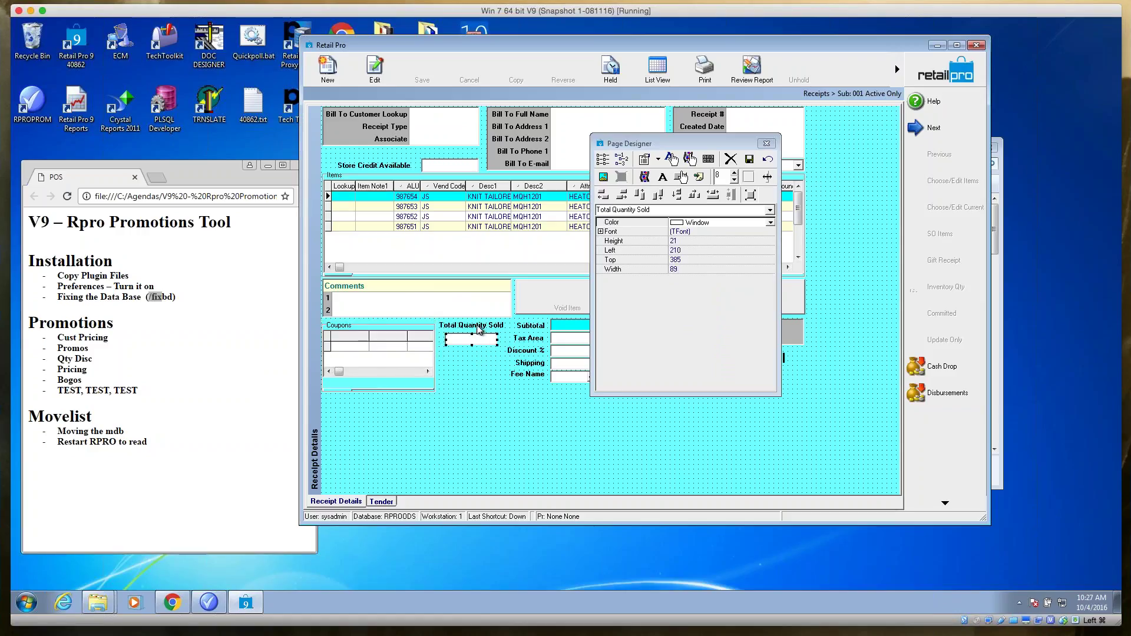
shift+click(479, 329)
drag(478, 329, 485, 342)
click(424, 359)
mouse_move(436, 394)
mouse_down()
mouse_move(466, 391)
mouse_move(448, 390)
mouse_up()
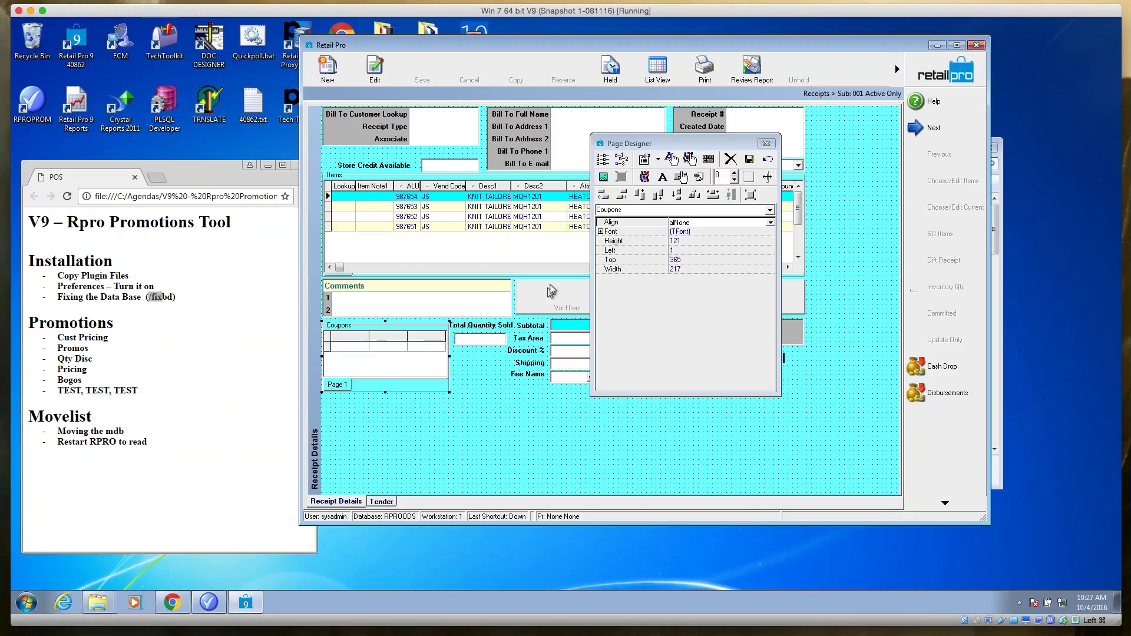
click(749, 160)
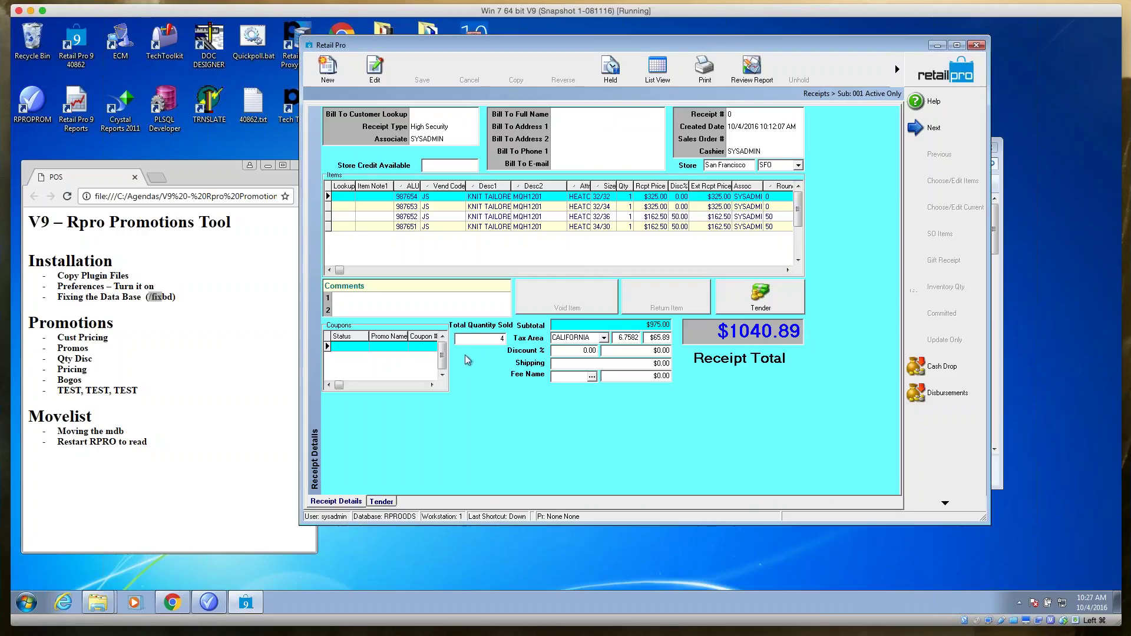
Restore the Retail Pro Promotions window showing the 50.00 Disc % promo.
click(418, 351)
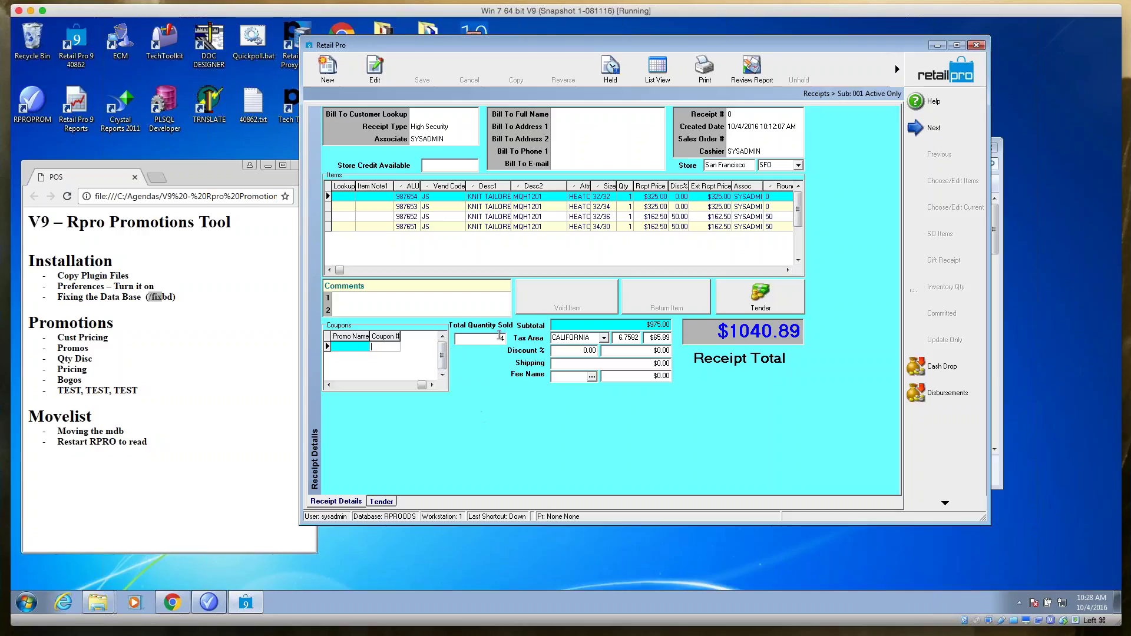
click(222, 596)
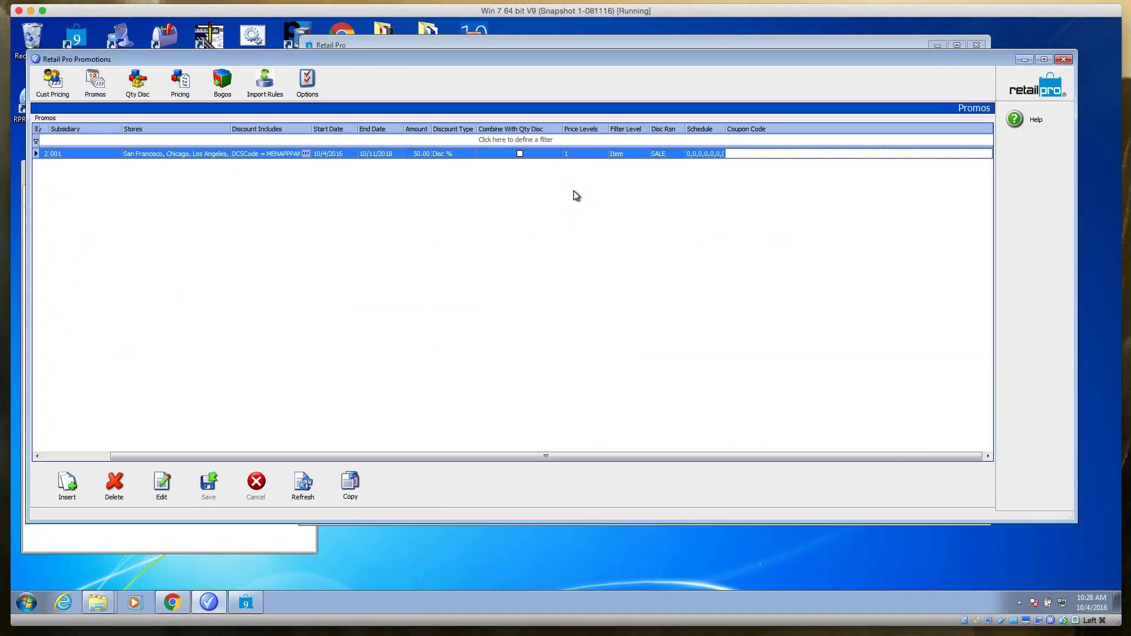
Return to the Promotions start page, open Qty Disc, and sort the list by Amount.
click(1001, 73)
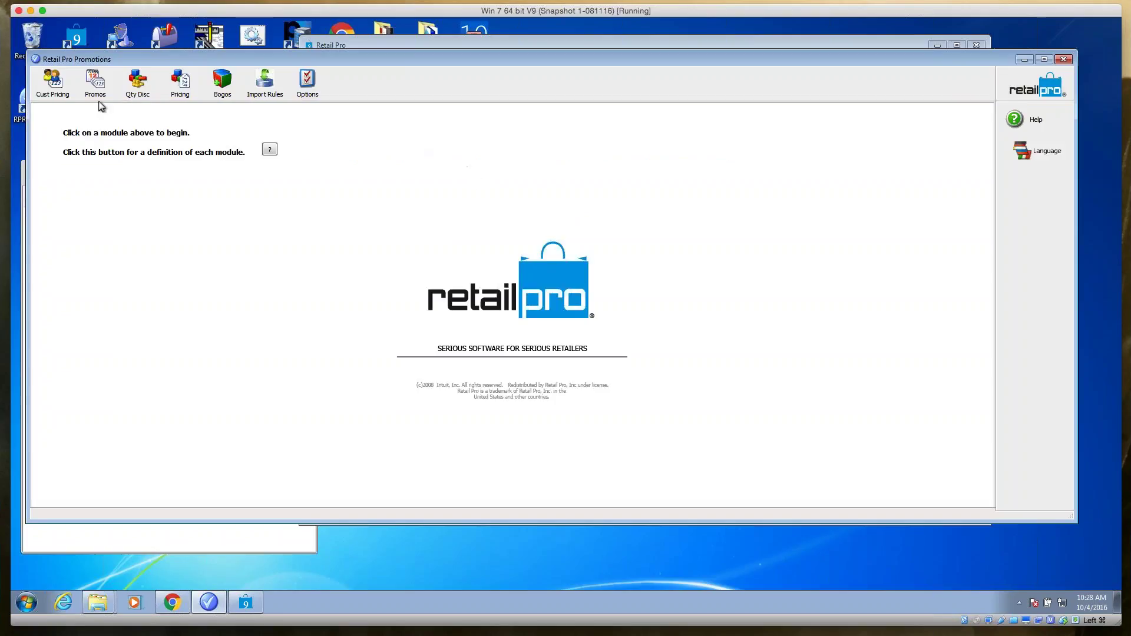
click(138, 83)
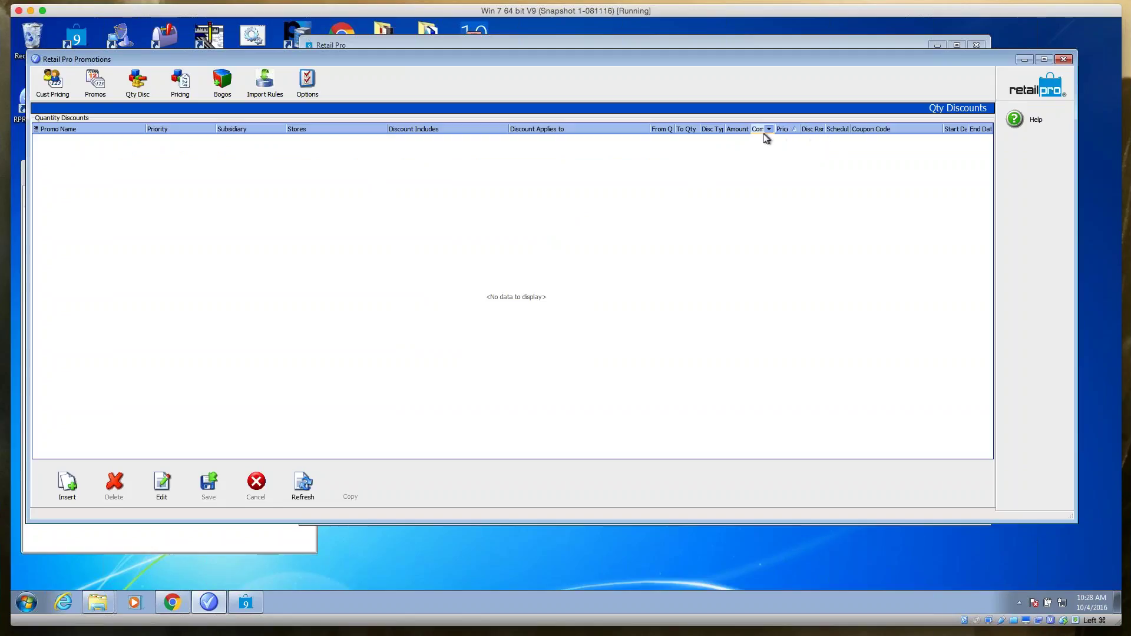
click(740, 129)
Add a quantity discount row with priority 3, subsidiary 001 and all stores included.
click(68, 495)
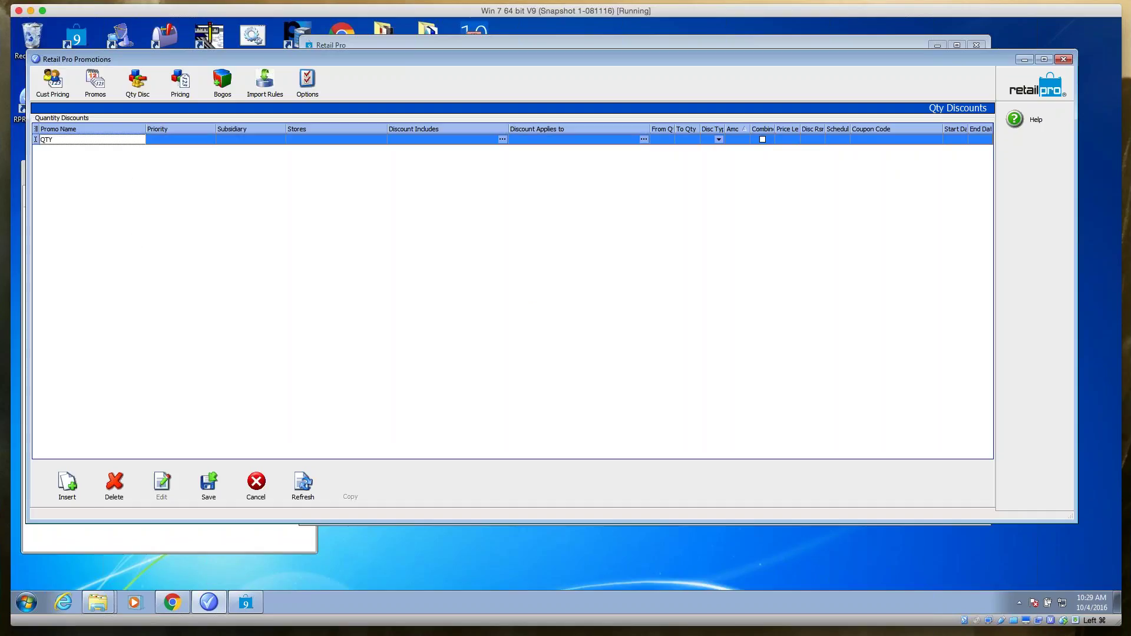
click(167, 143)
text(3)
click(236, 142)
click(280, 139)
click(272, 152)
click(308, 141)
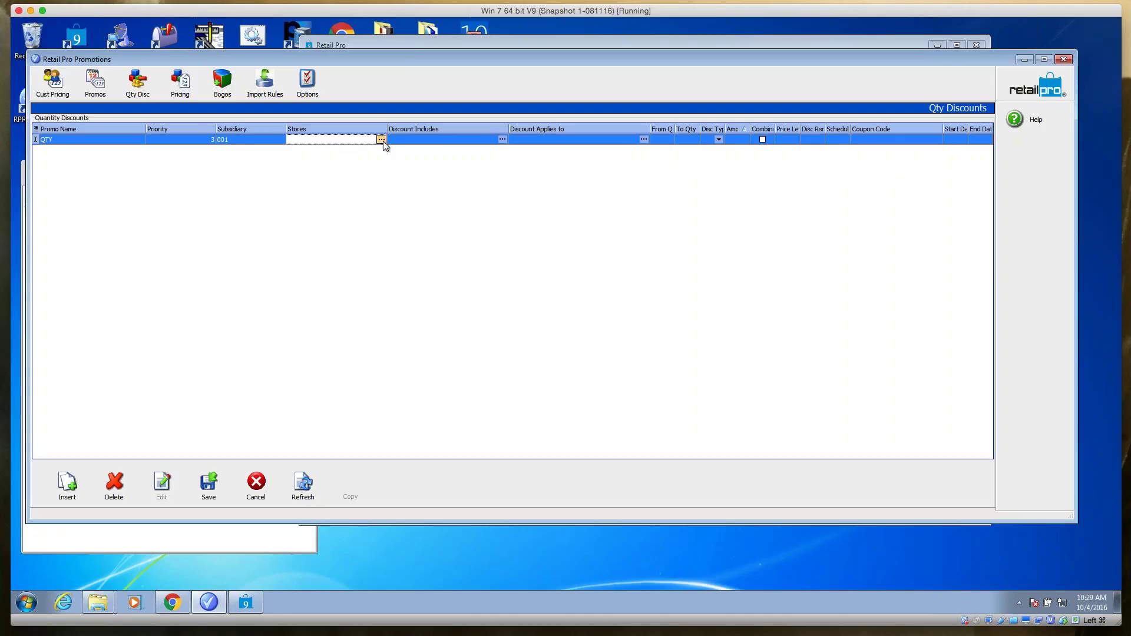
click(382, 140)
click(565, 277)
click(564, 277)
click(564, 277)
click(565, 277)
click(565, 277)
click(564, 277)
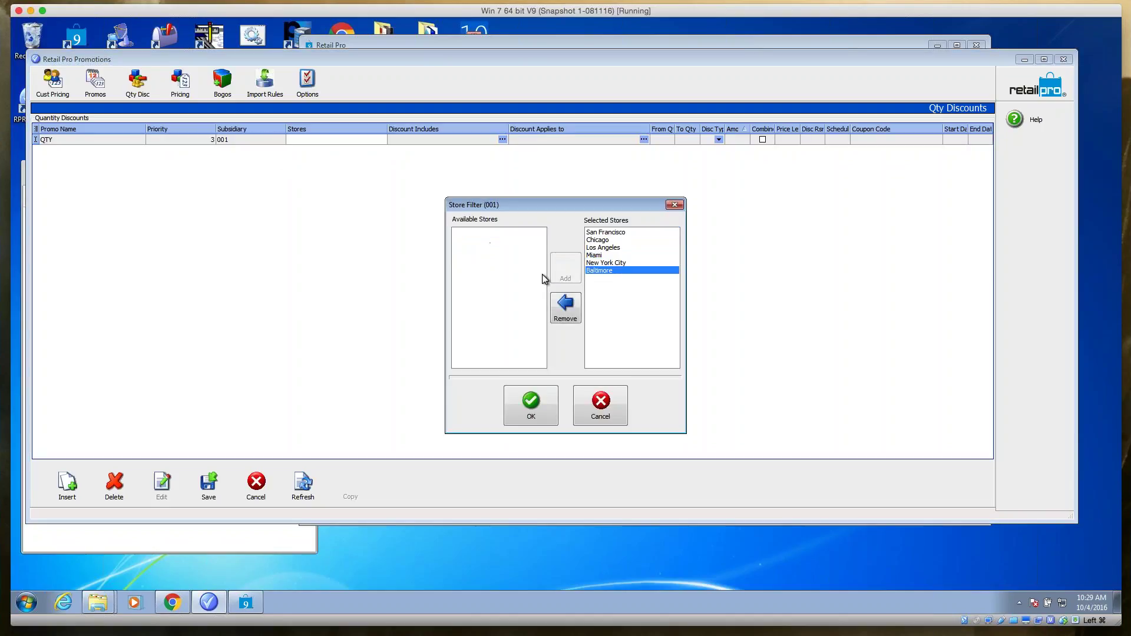
click(531, 405)
Leave the item and reward filters empty and step through the From and To Qty values.
click(443, 141)
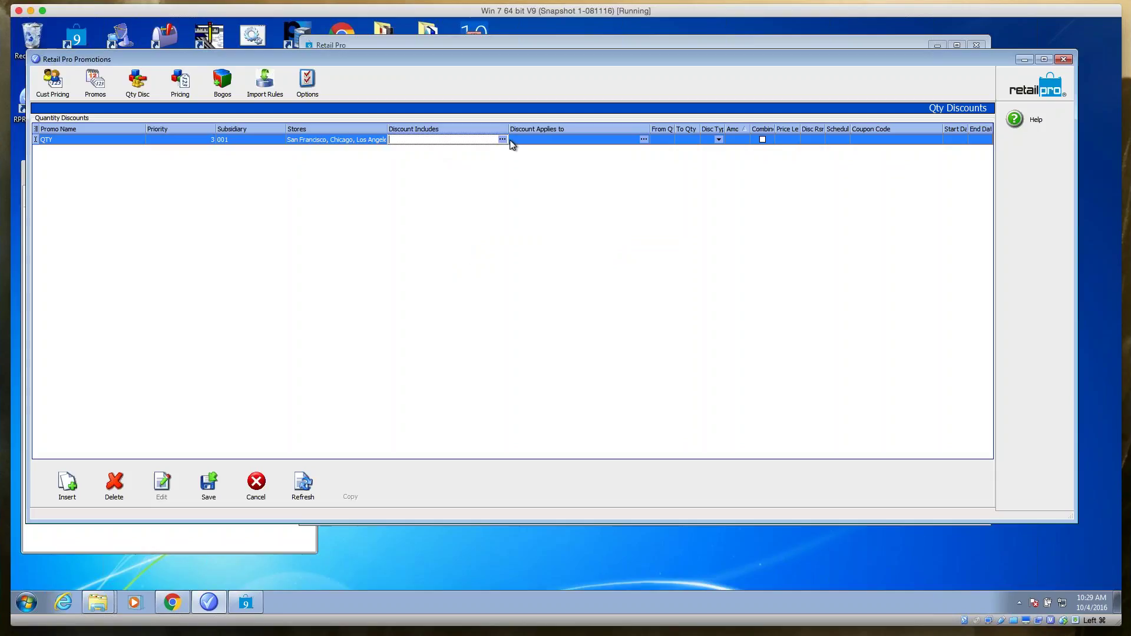
click(503, 139)
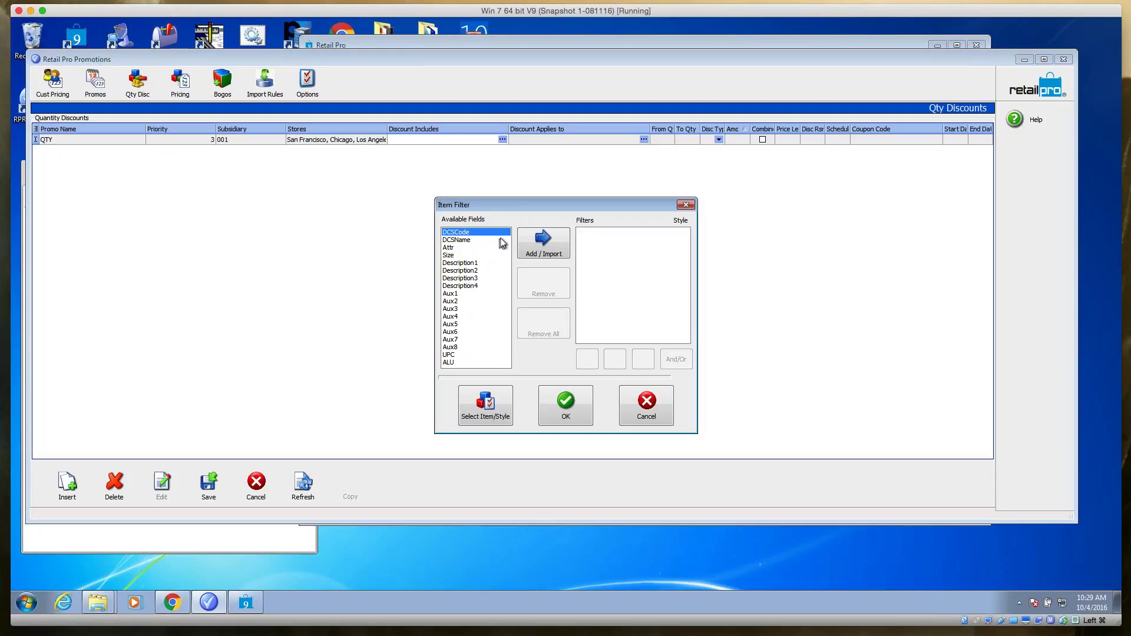
click(646, 414)
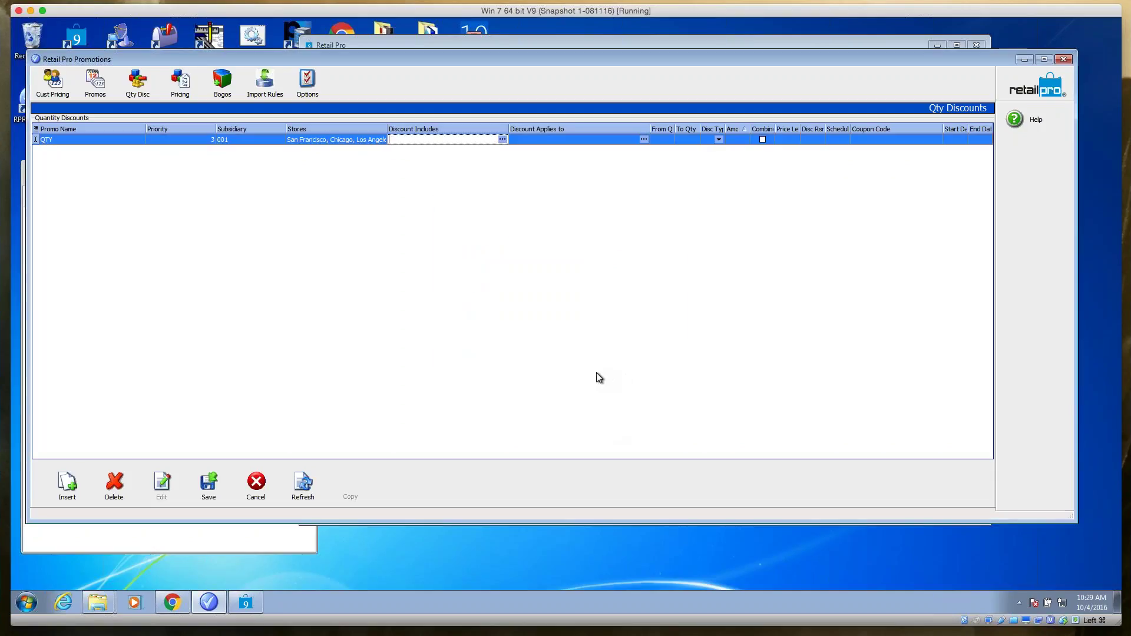
click(579, 142)
click(644, 140)
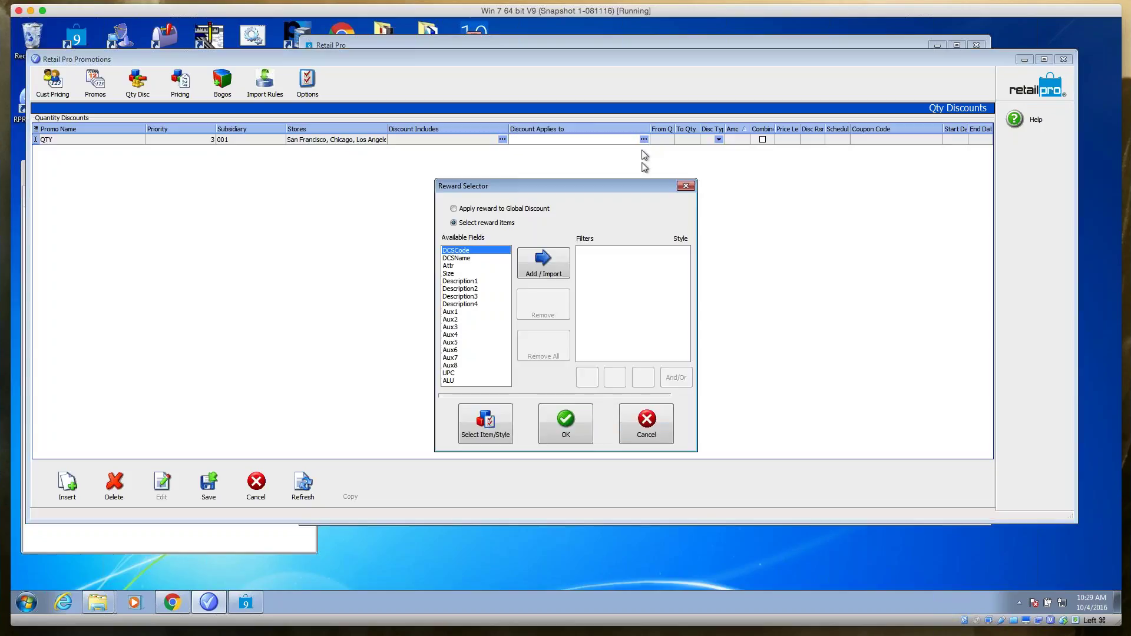
click(647, 421)
click(665, 142)
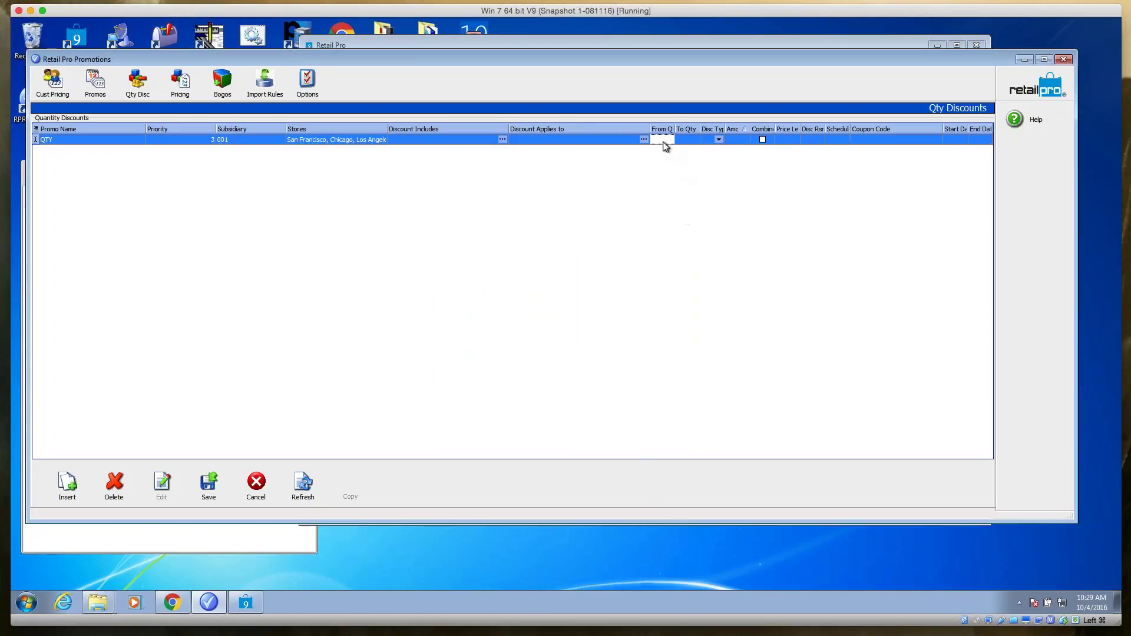
click(685, 142)
click(668, 141)
Make the discount type Disc Price with a $10.00 amount.
click(717, 141)
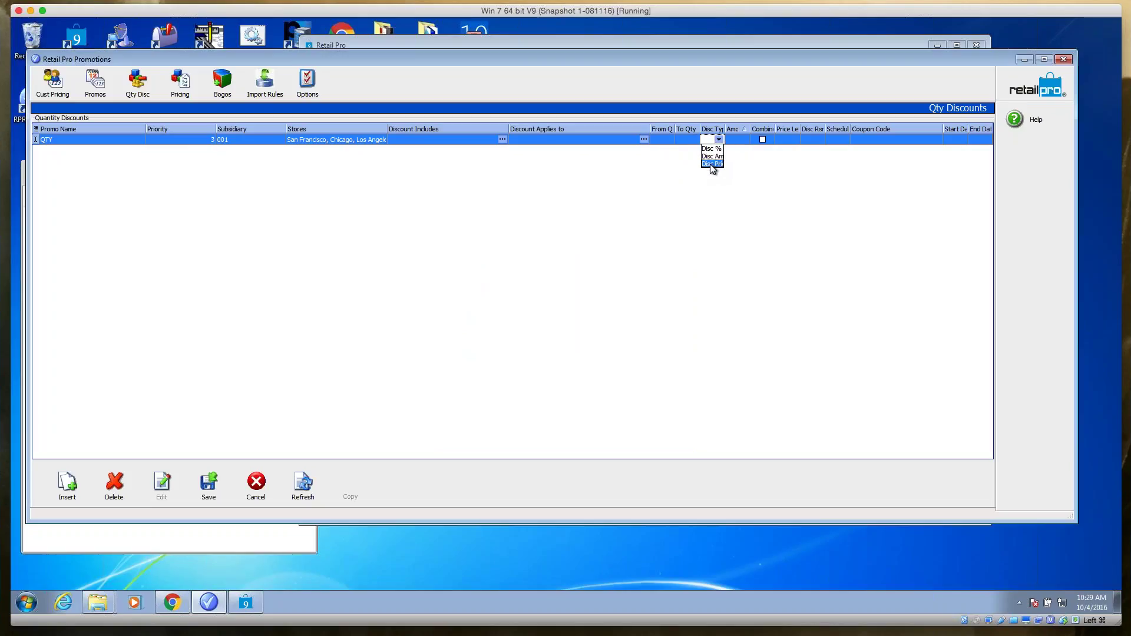
click(712, 164)
click(736, 140)
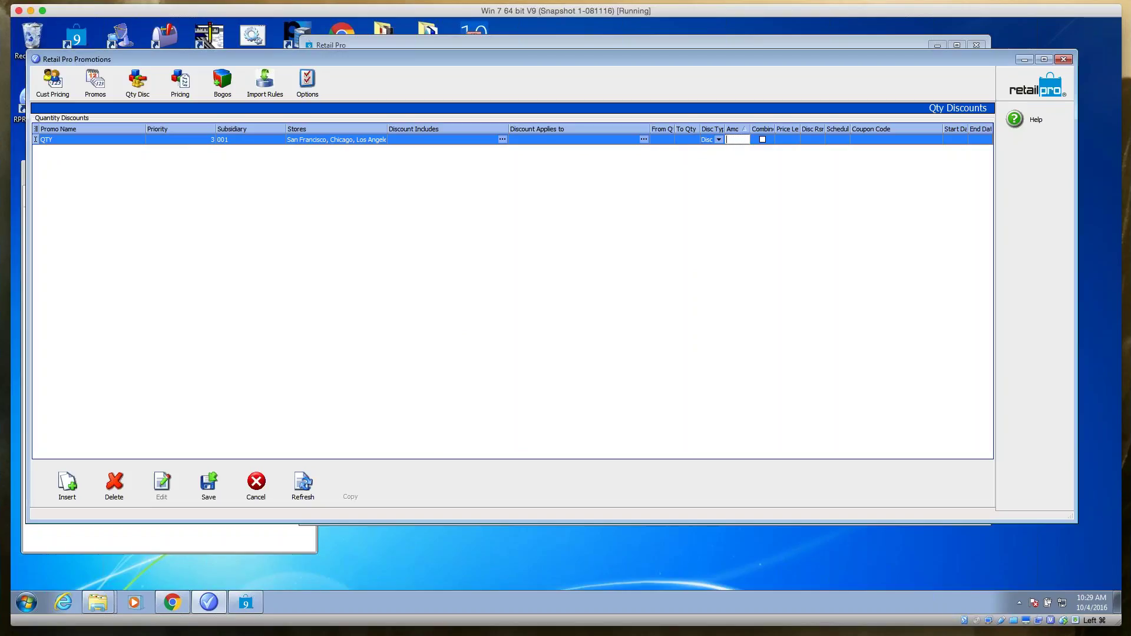
text(1)
click(767, 143)
Skip price level, reason, coupon code and dates, then discard the unsaved QTY record.
click(793, 142)
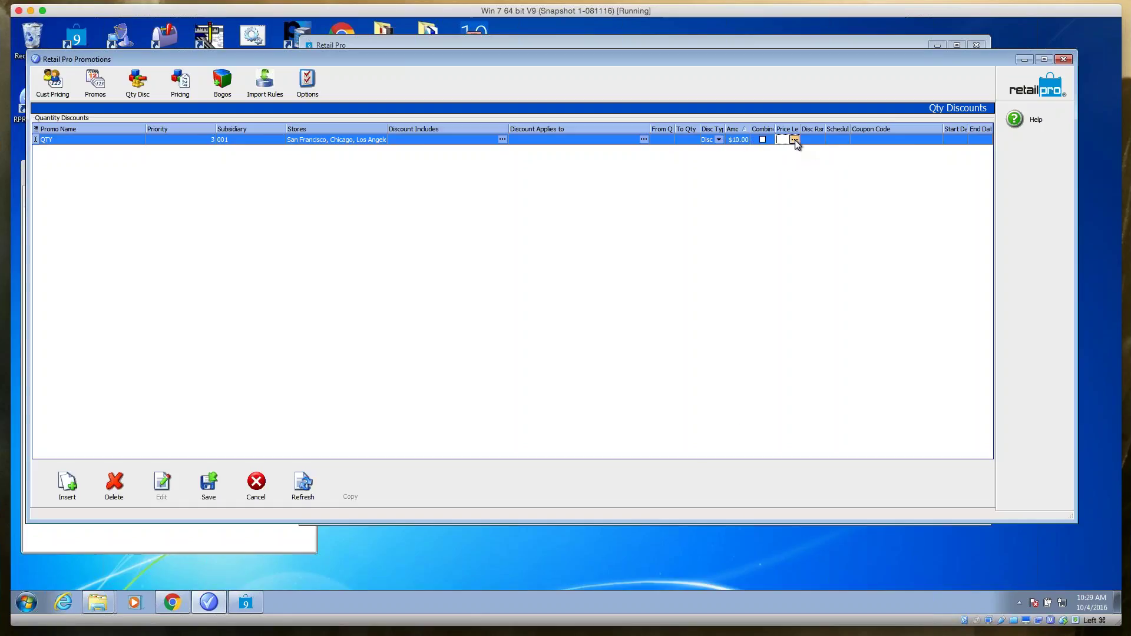
click(794, 141)
click(724, 217)
click(816, 141)
click(841, 142)
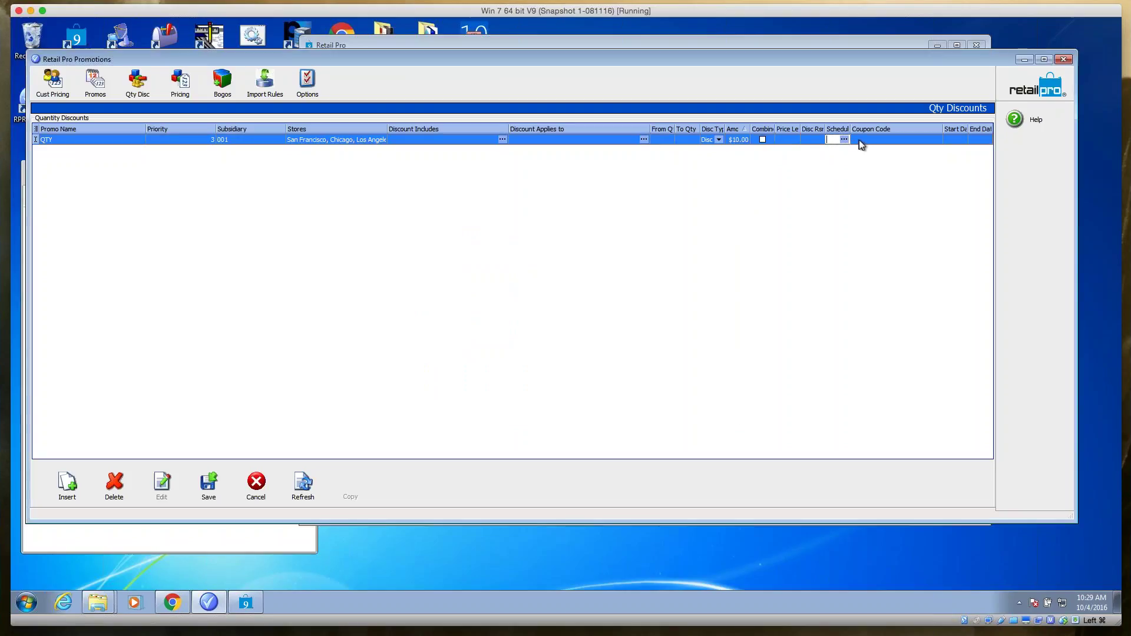
click(863, 142)
click(955, 142)
key(Tab)
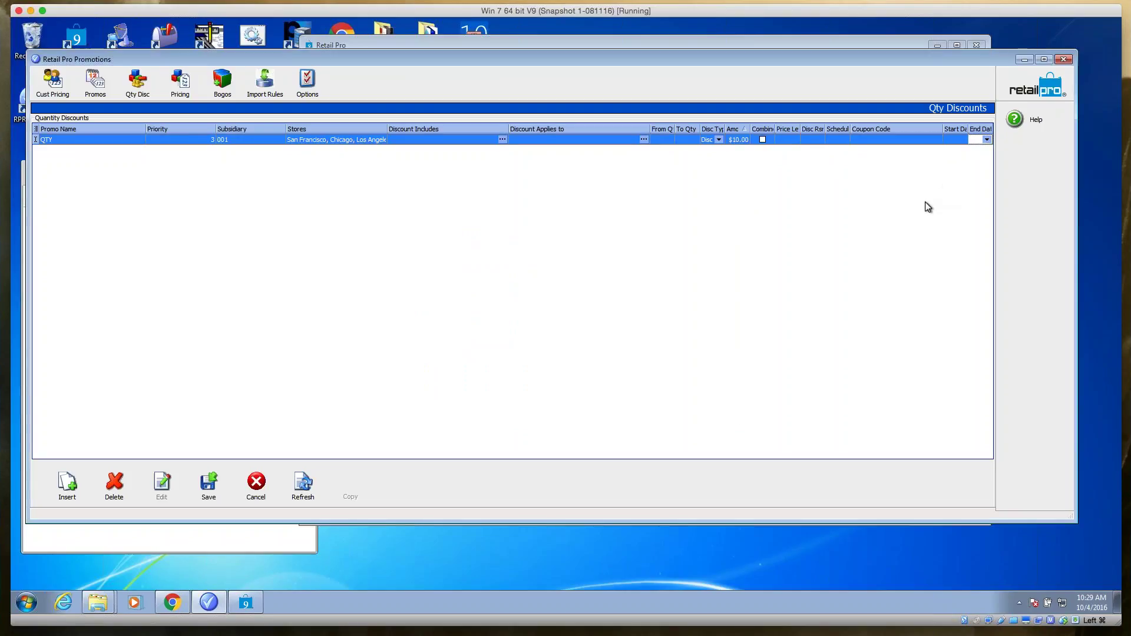
click(260, 495)
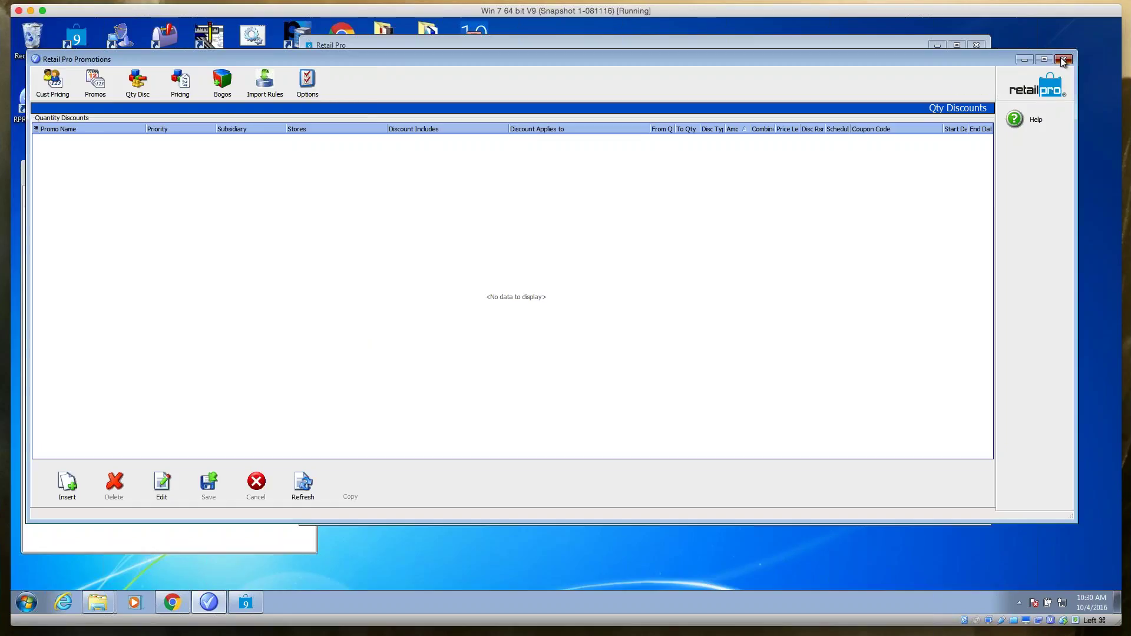
Nudge the Promotions window down, bring the receipt forward and list the open Explorer windows.
drag(427, 62, 422, 73)
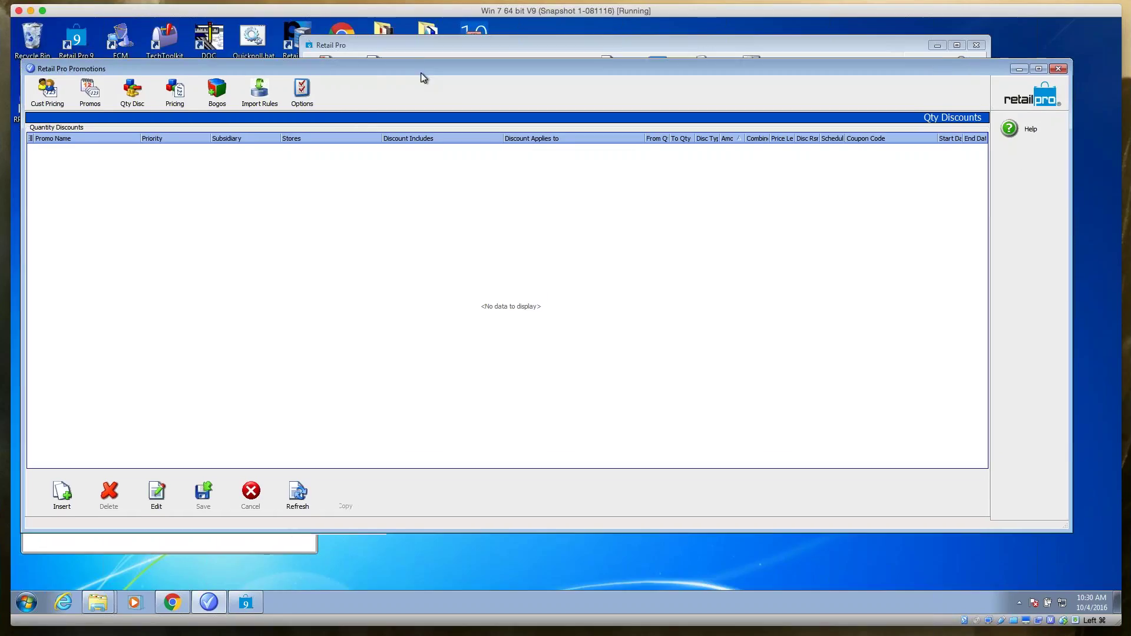
click(448, 46)
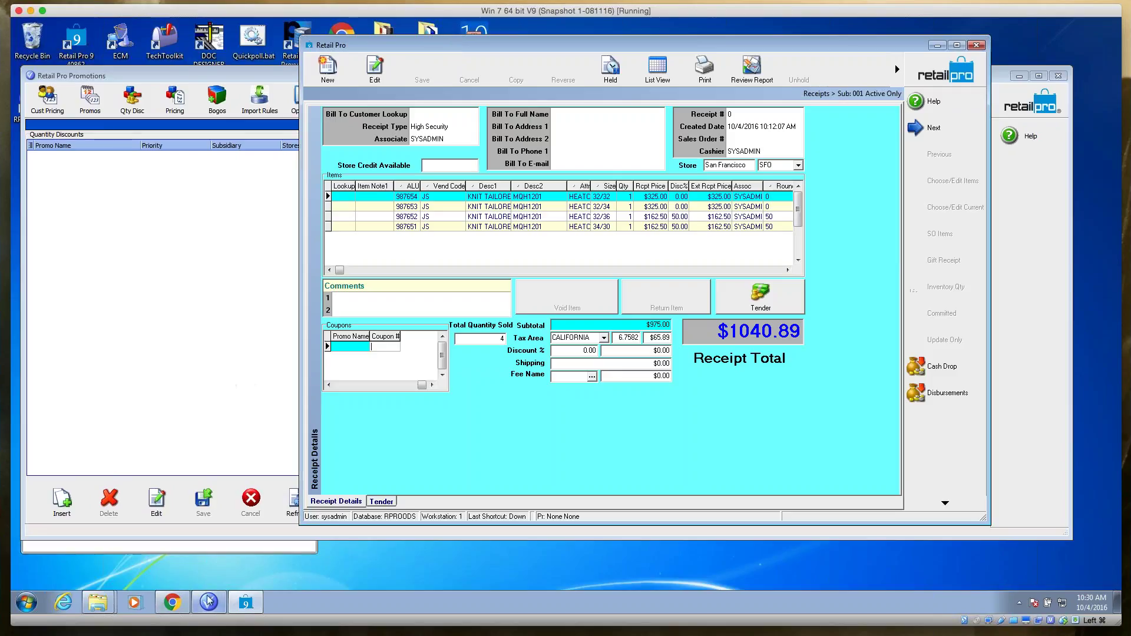
click(98, 602)
Browse from Plugins up to C:\RetailPro9\RProProm, select RProProm.mdb, then return to the receipt.
click(93, 575)
click(662, 164)
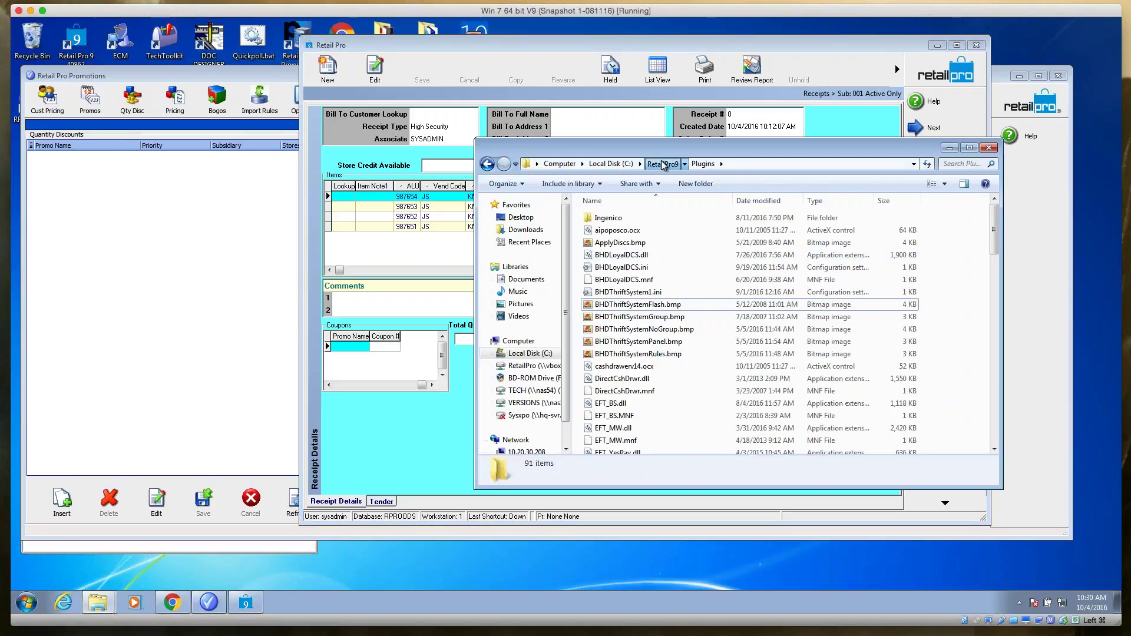
click(624, 405)
double_click(624, 405)
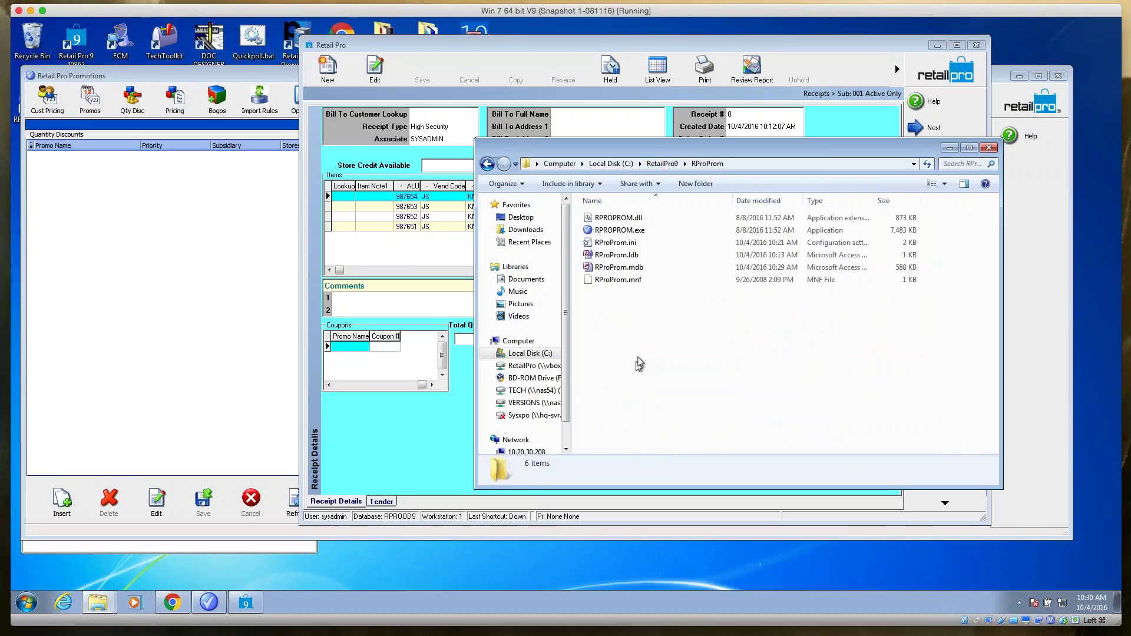
click(646, 268)
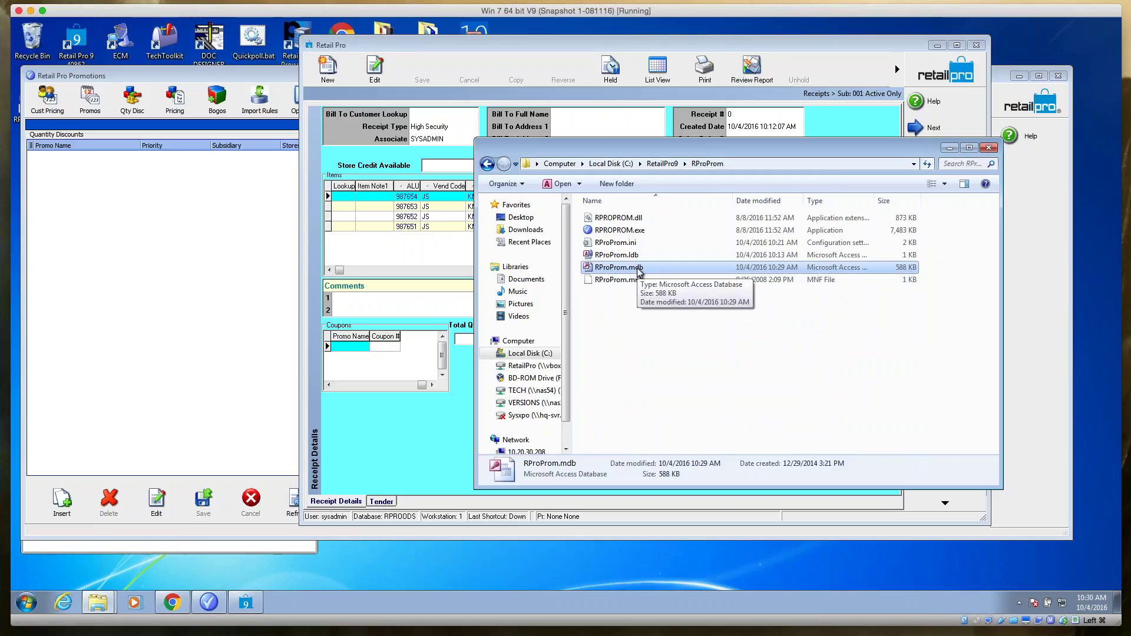
click(574, 53)
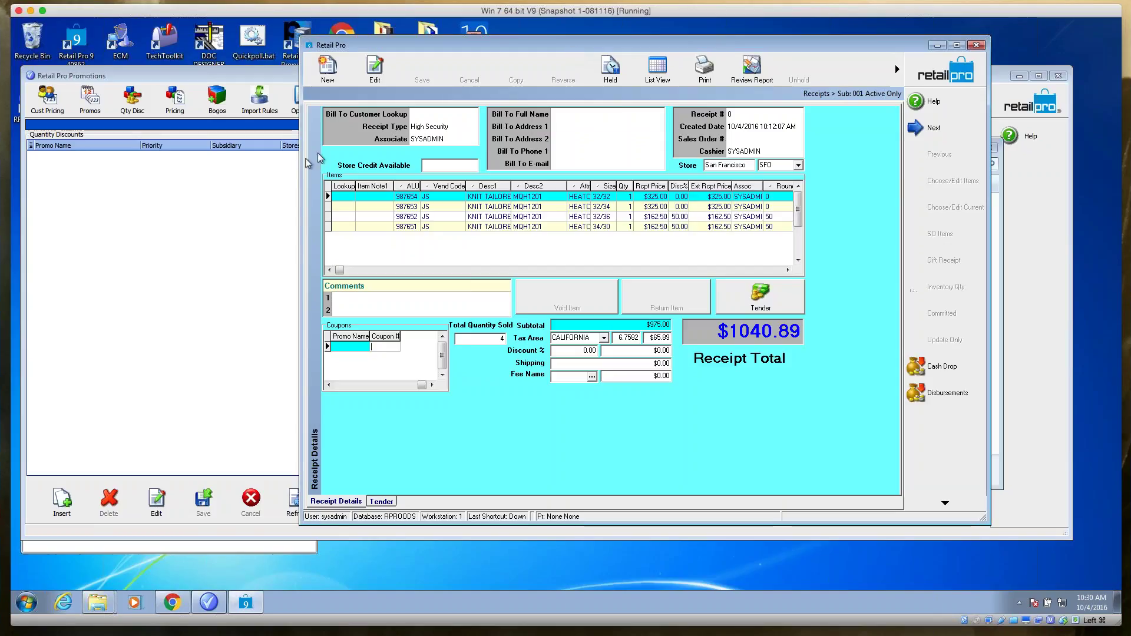
Insert a new Special Pricing record, leaving the item filter empty, up to the Price field.
click(235, 195)
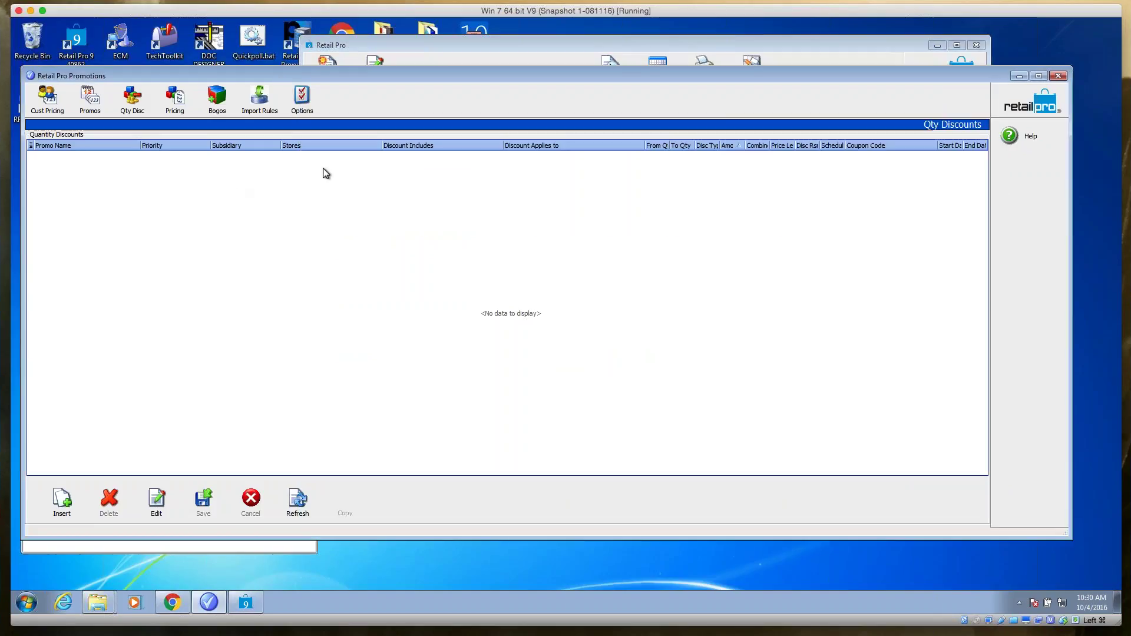
click(175, 101)
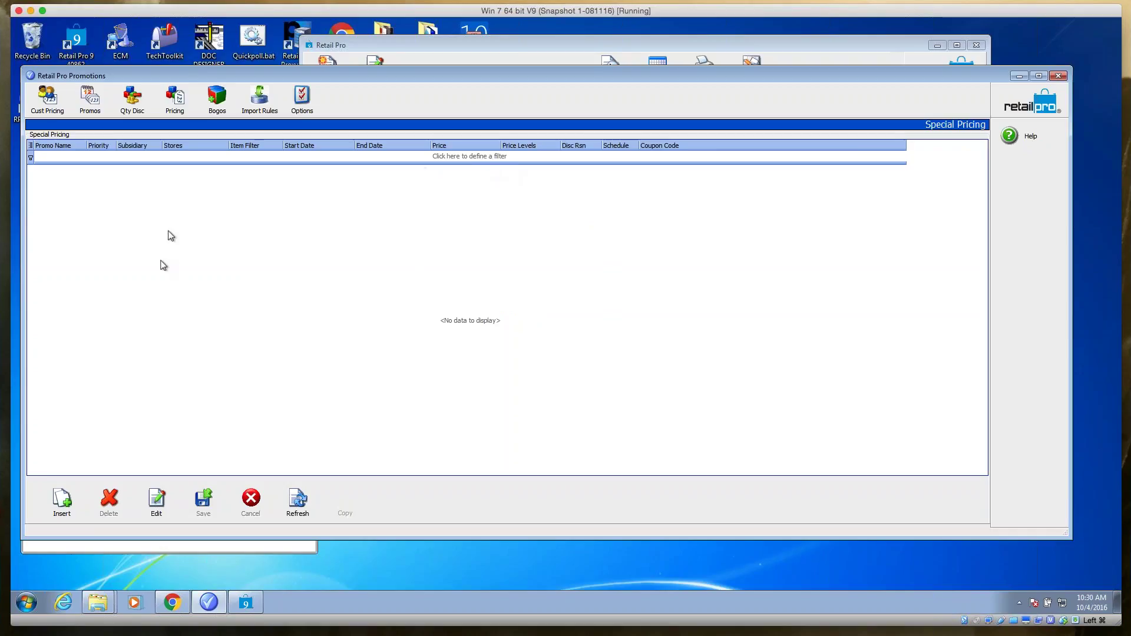
click(62, 499)
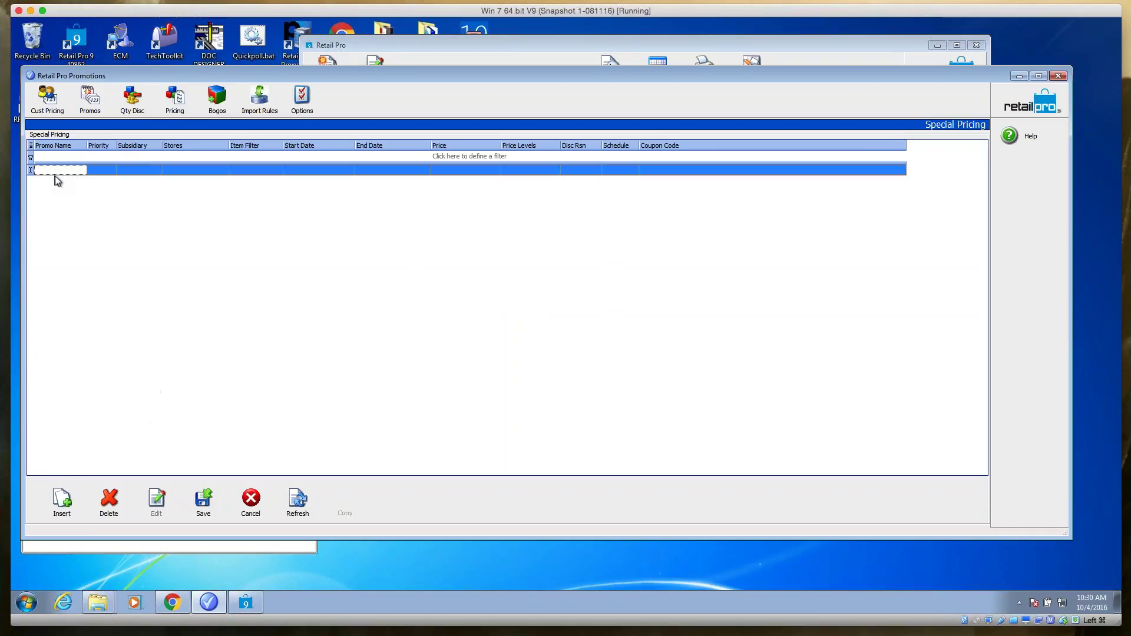
click(103, 171)
click(138, 170)
click(194, 171)
click(259, 171)
click(277, 170)
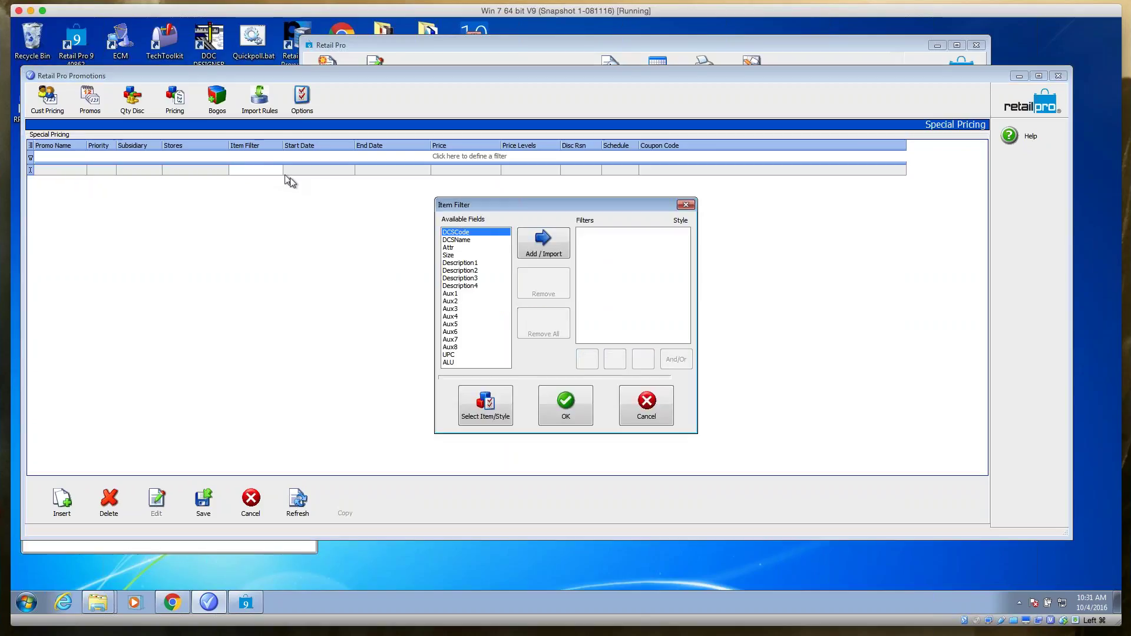
click(688, 204)
click(323, 169)
click(391, 171)
click(453, 171)
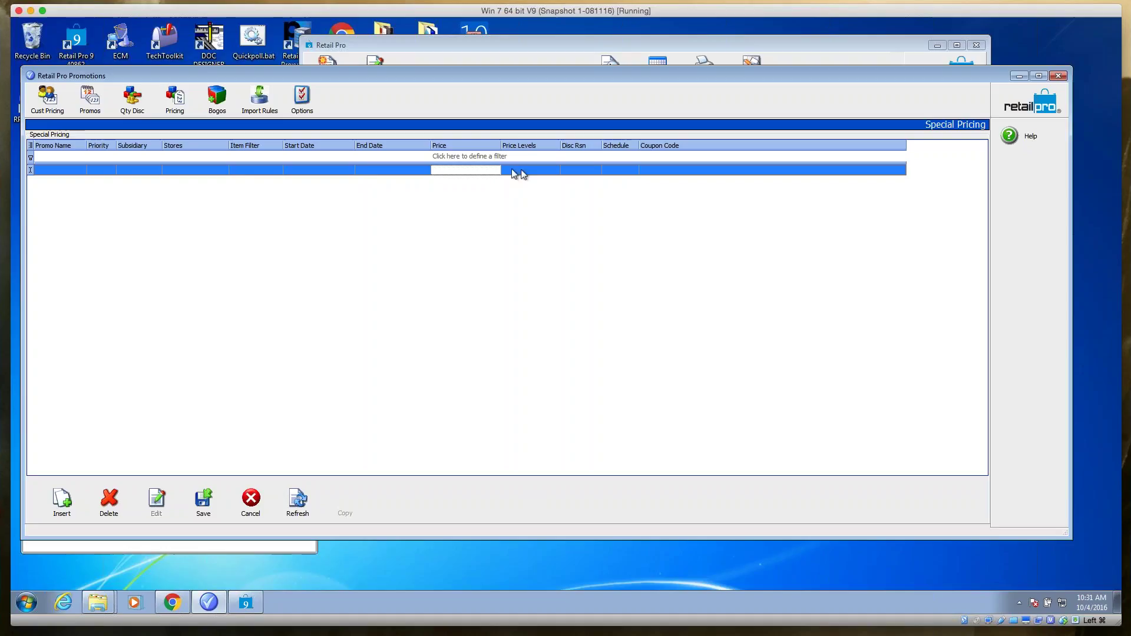
Enter a $50.00 price, skip reason, schedule and coupon code, and reselect the Price.
click(505, 170)
click(486, 171)
text(50)
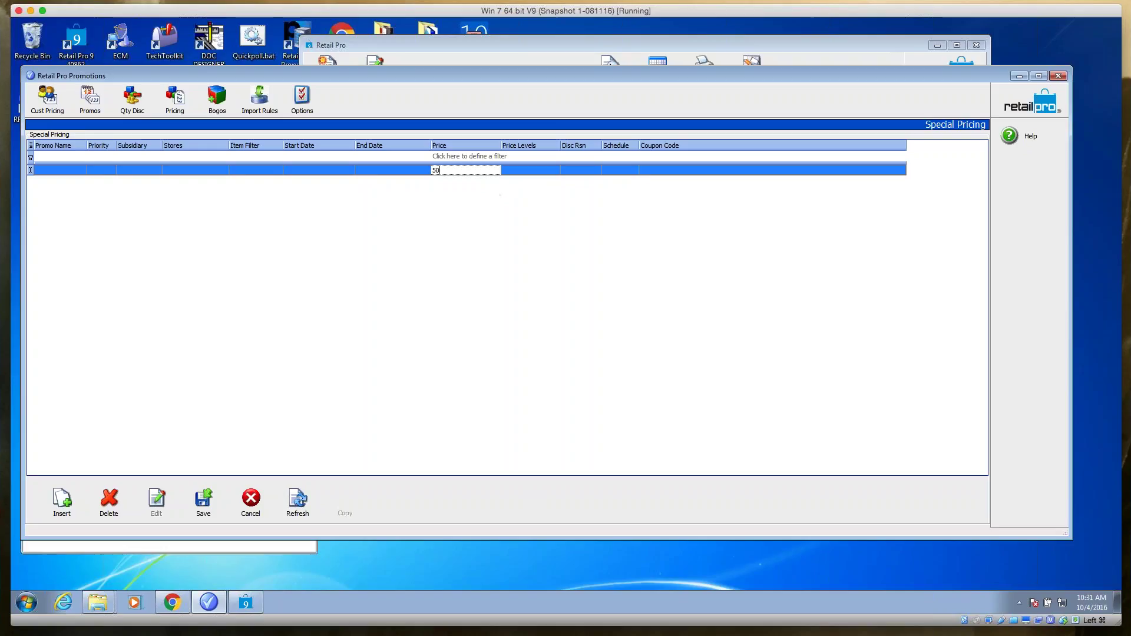
click(530, 171)
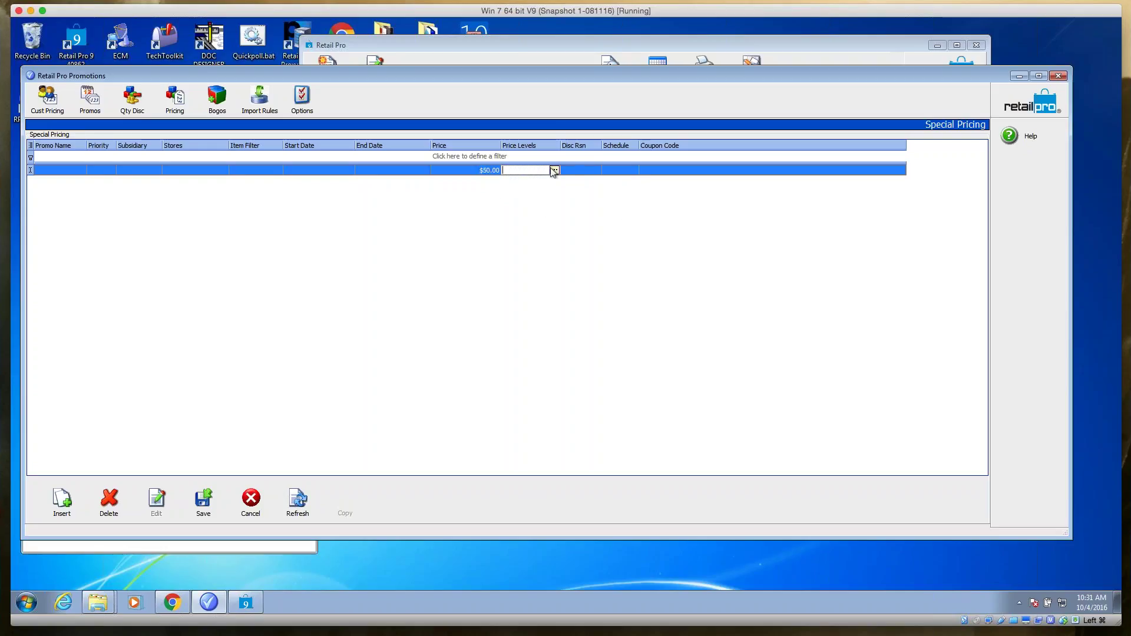
click(581, 171)
click(614, 170)
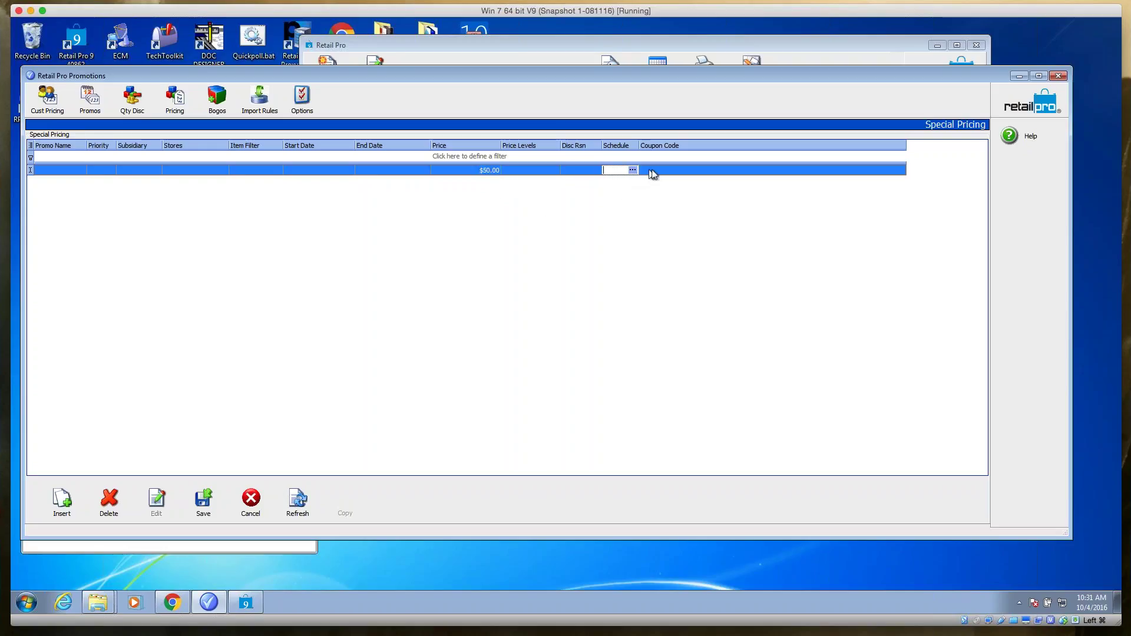
click(653, 171)
click(542, 170)
click(492, 170)
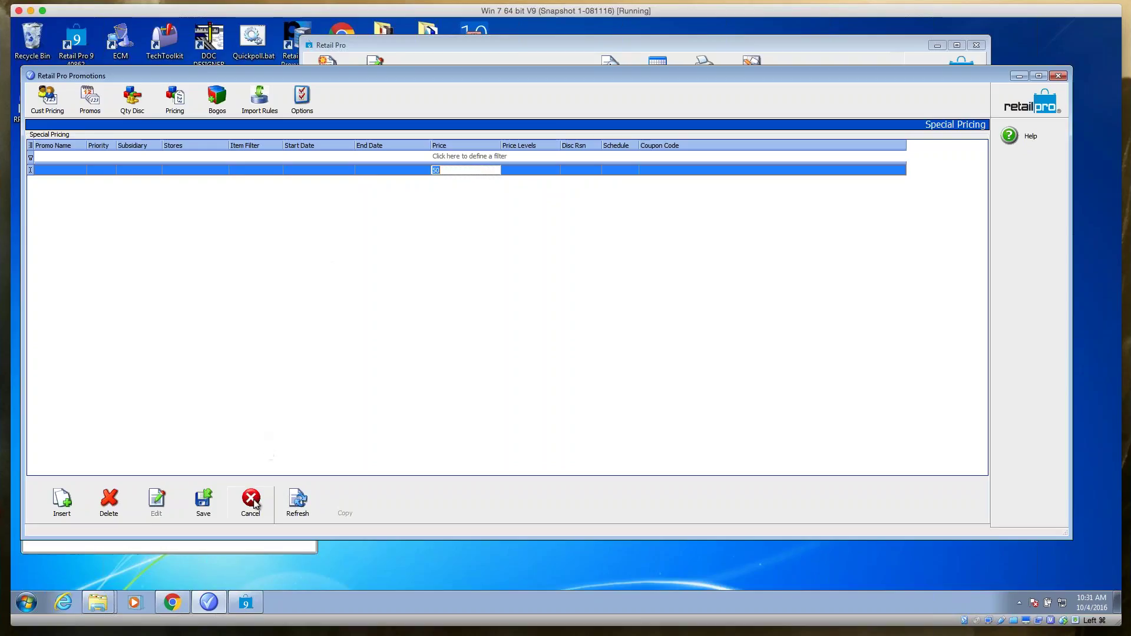
Cancel the unsaved special pricing row and dismiss the Import Rules error.
click(251, 499)
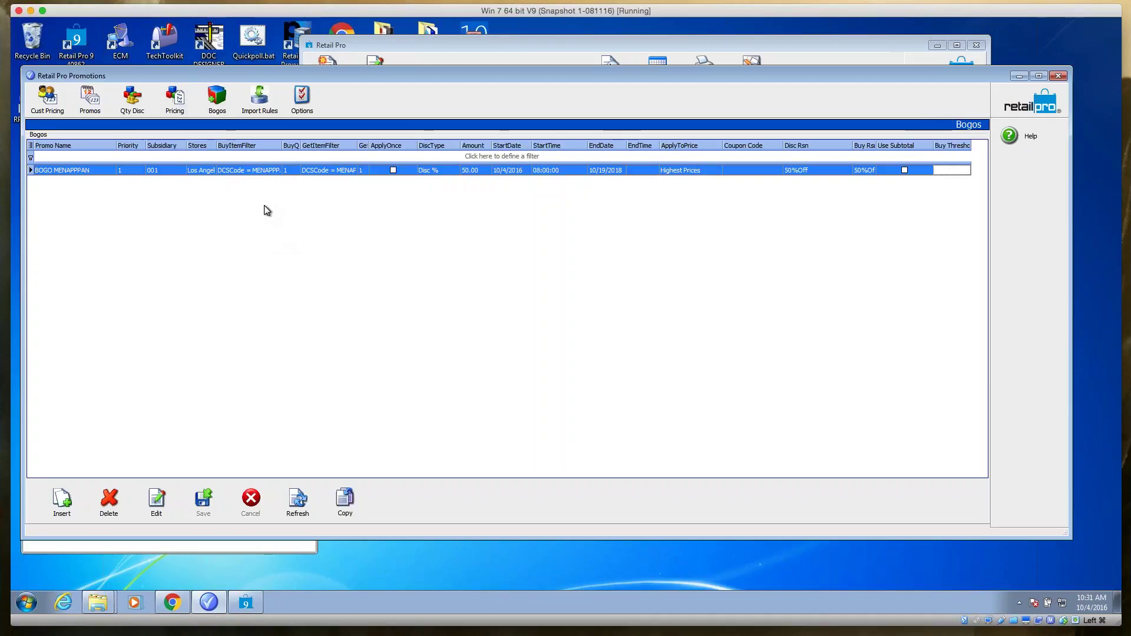
click(266, 109)
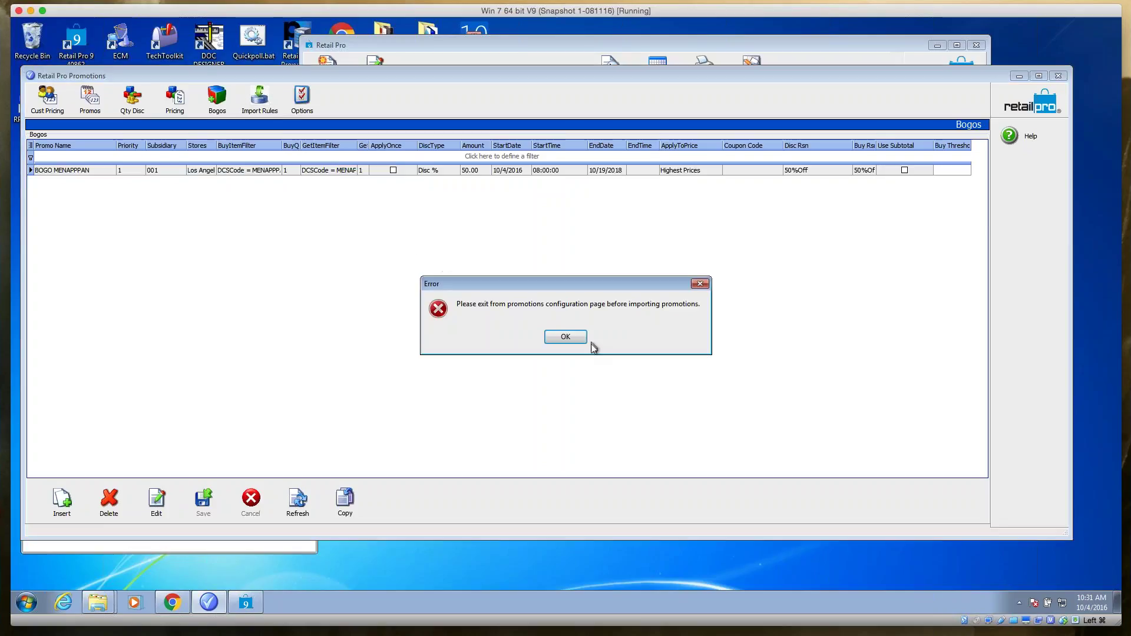
click(571, 337)
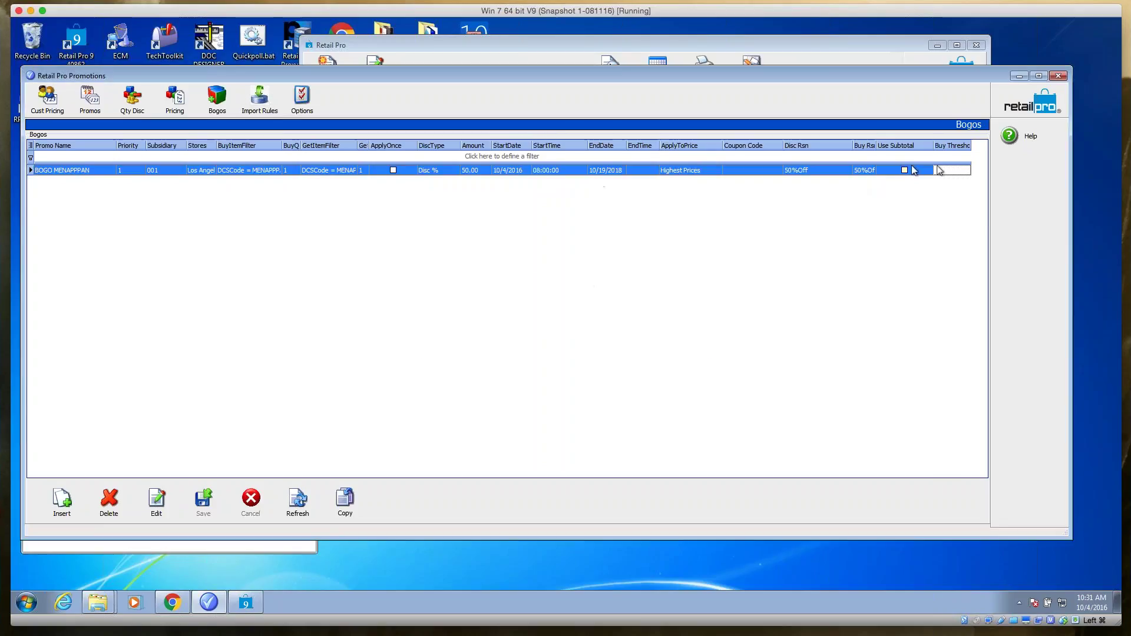
Return to the Promotions home page and close the Import Rules dialog unused.
click(1021, 111)
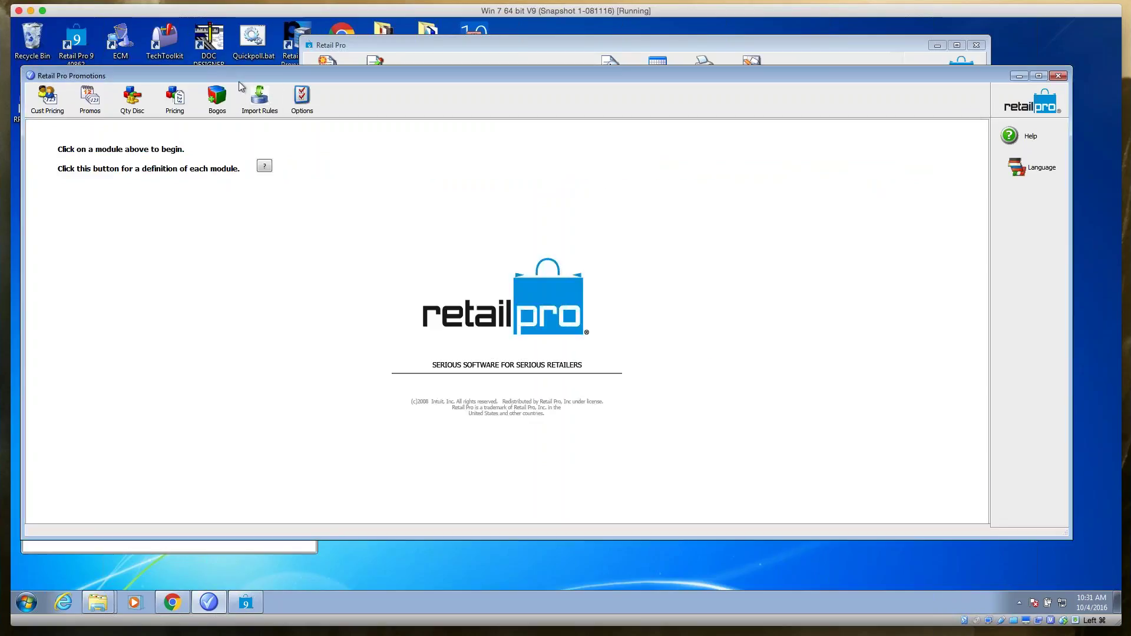
click(264, 112)
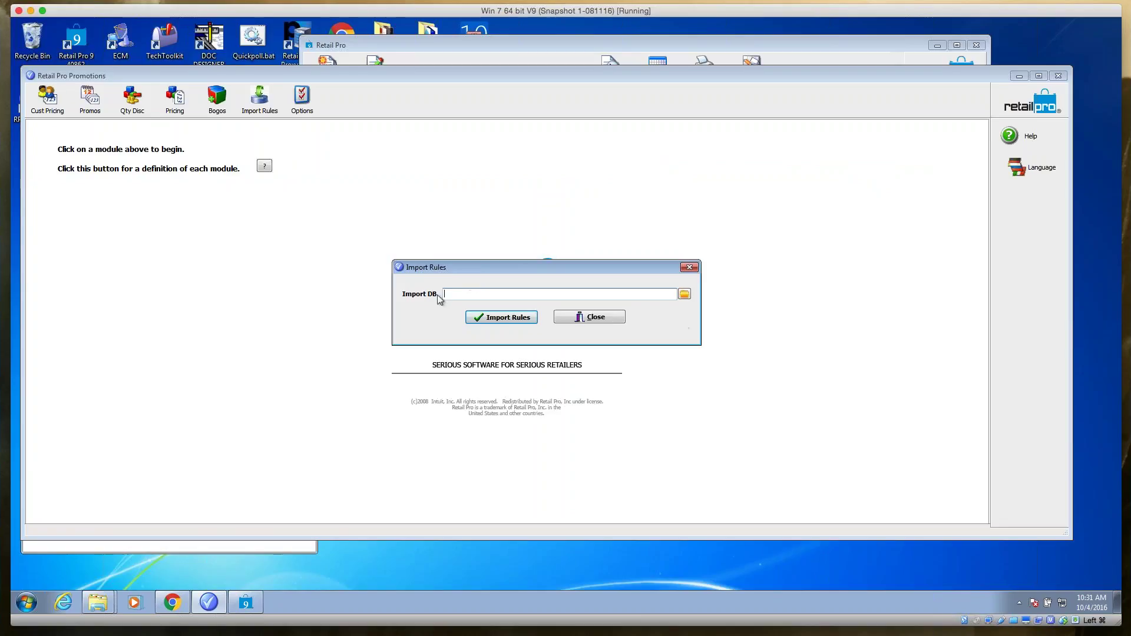
click(613, 319)
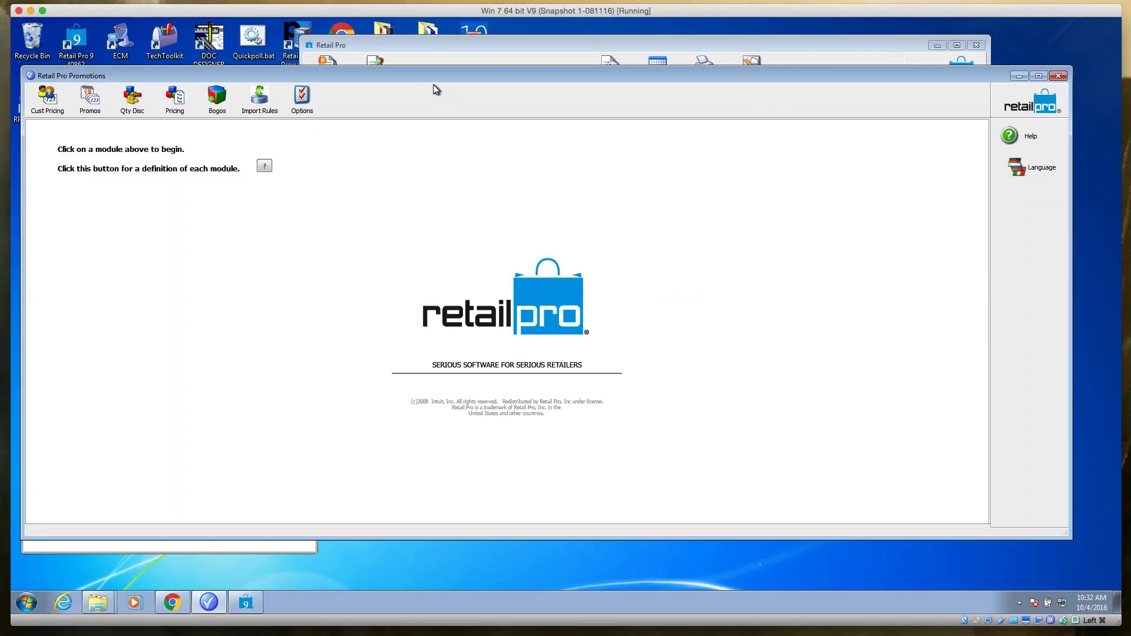
Shrink the Promotions window and bring the tutorial notes page forward.
drag(1064, 534, 515, 406)
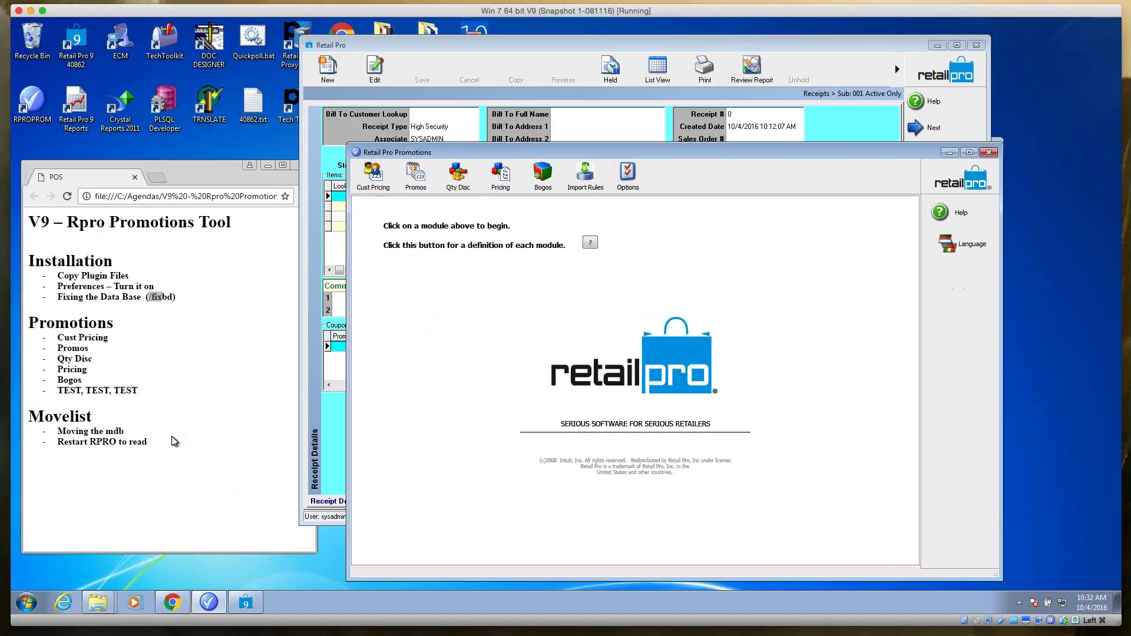
click(131, 436)
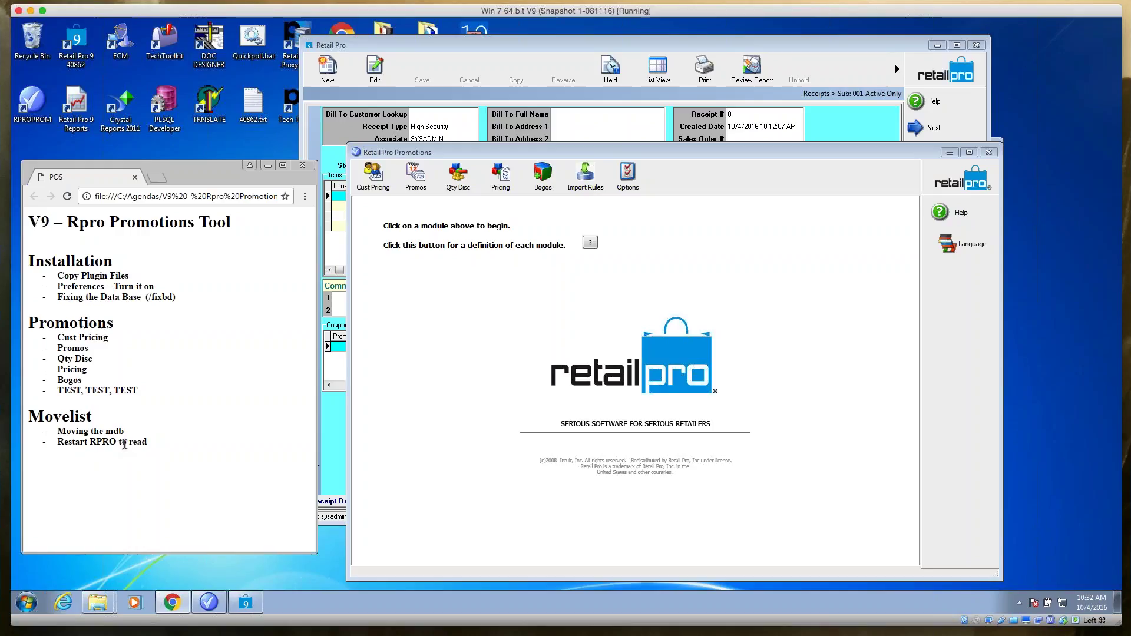
Highlight the 'Restart RPRO' and 'Moving the mdb' steps, then select the ECM shortcut.
drag(148, 443, 53, 445)
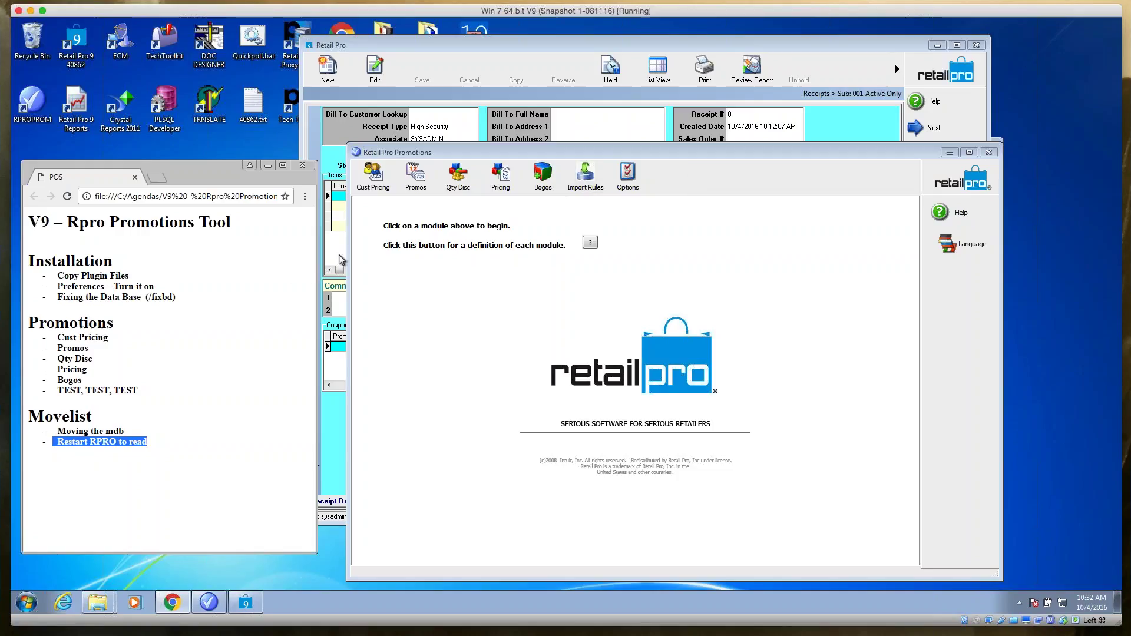
drag(124, 431, 57, 431)
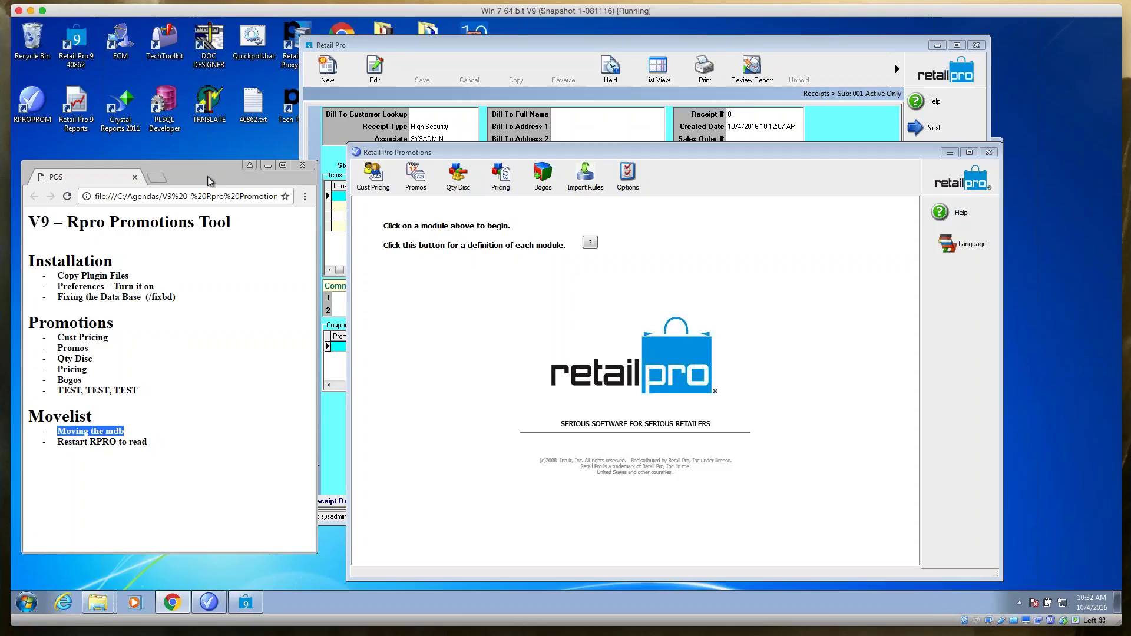
click(120, 52)
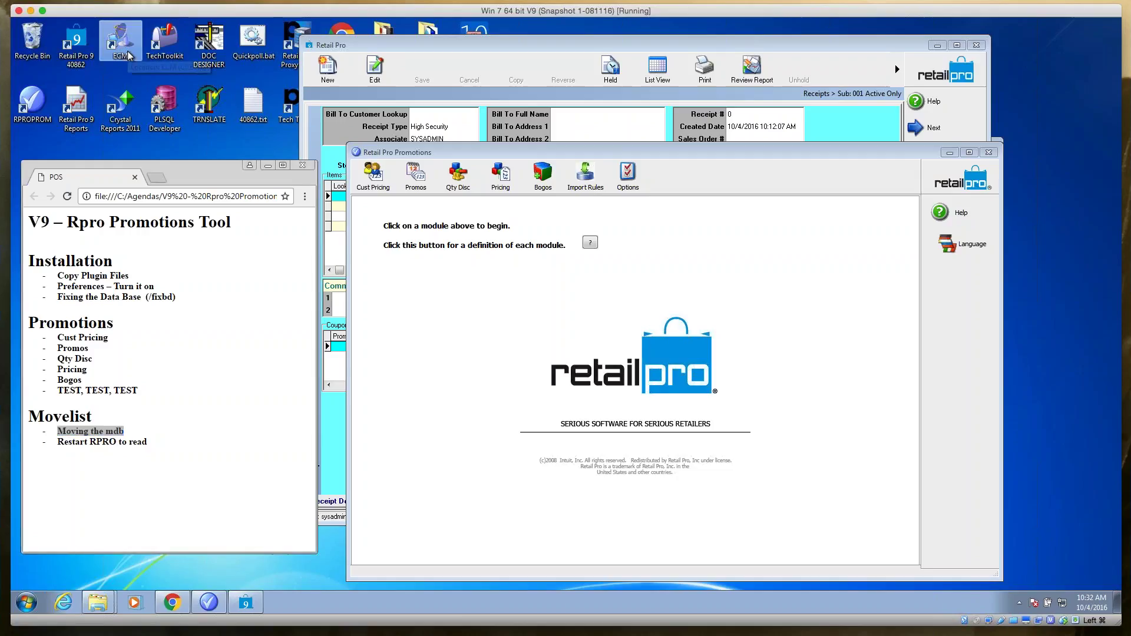
Launch Enterprise Communication Manager and select the Import/Export station in Stations.
double_click(125, 54)
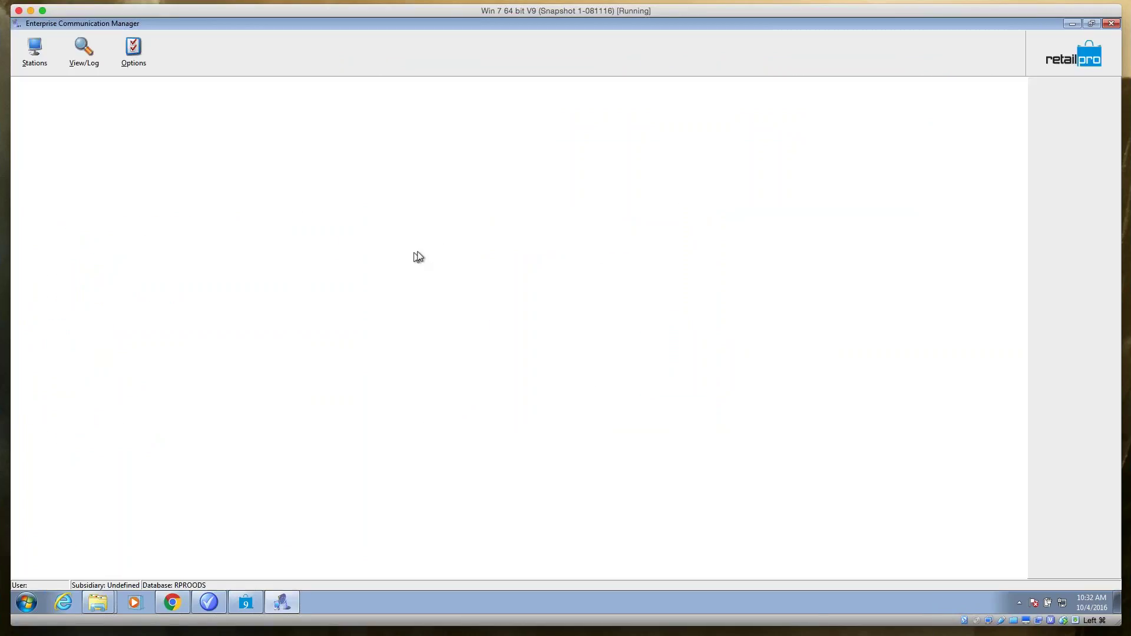
click(37, 56)
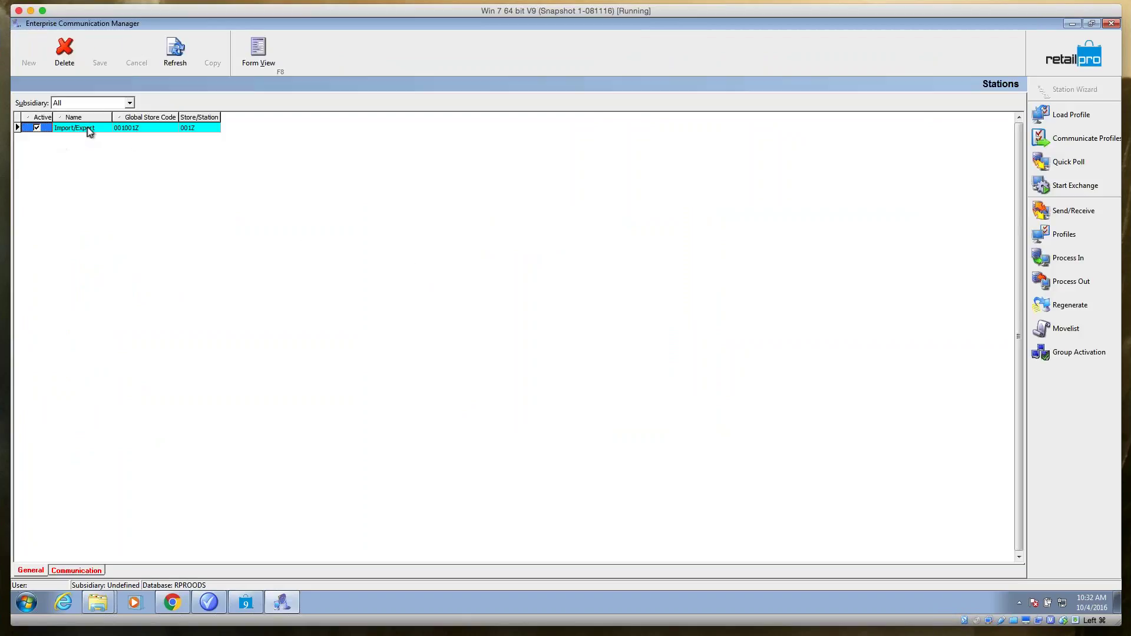
click(94, 128)
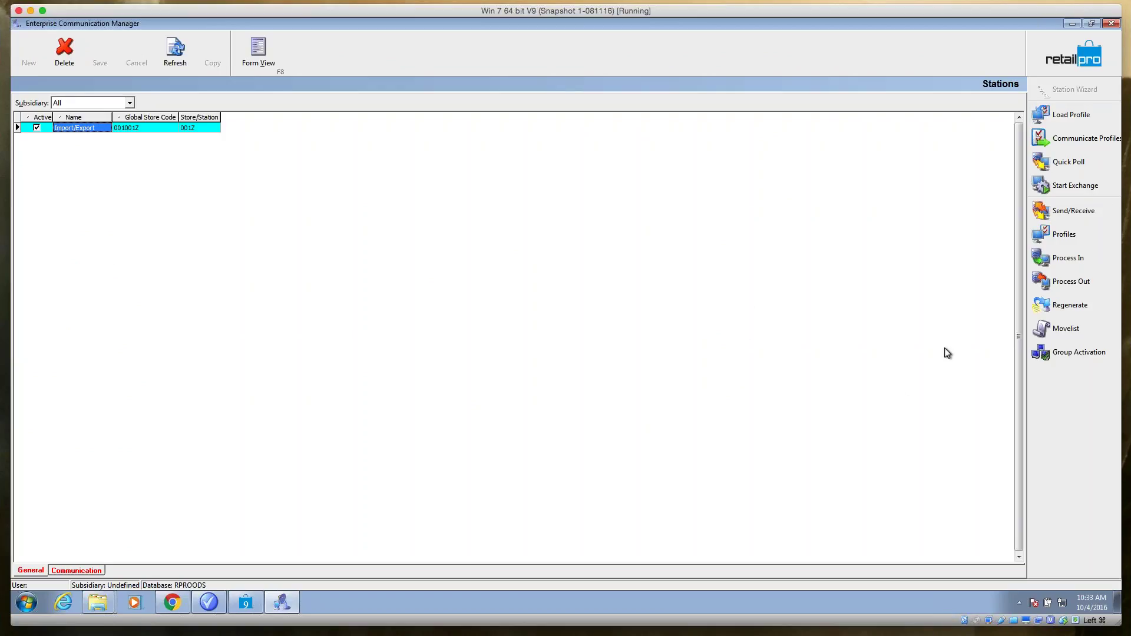
Restore the ECM window, move it left and enlarge it beside the other windows.
click(1096, 23)
drag(475, 37, 225, 23)
drag(559, 380, 684, 487)
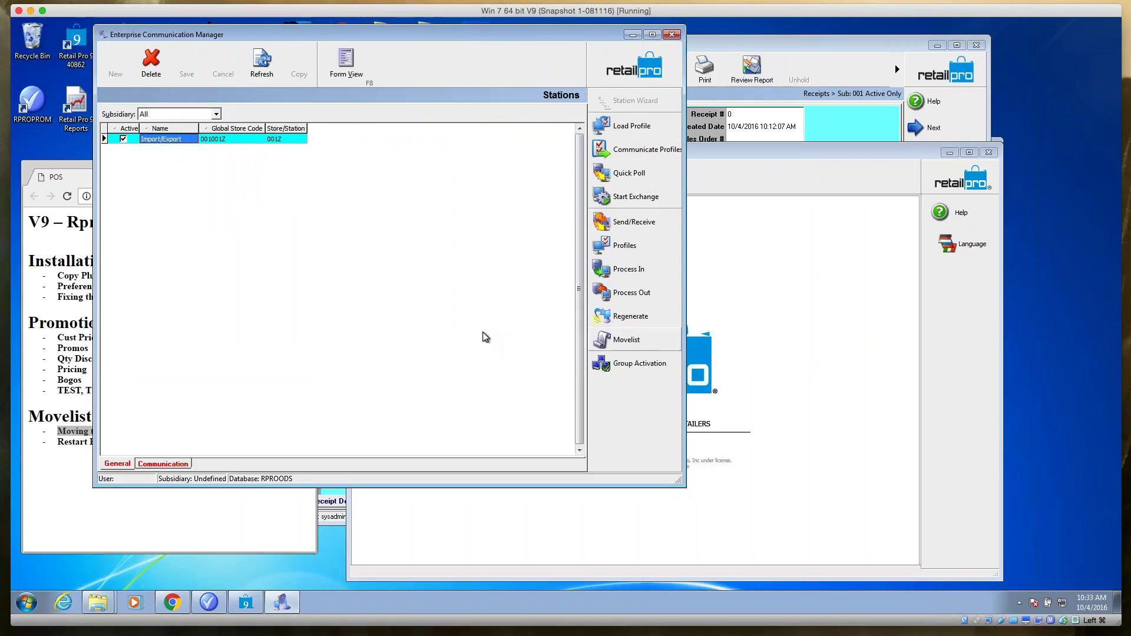
Create a new blank movelist for the Import/Export station.
click(619, 341)
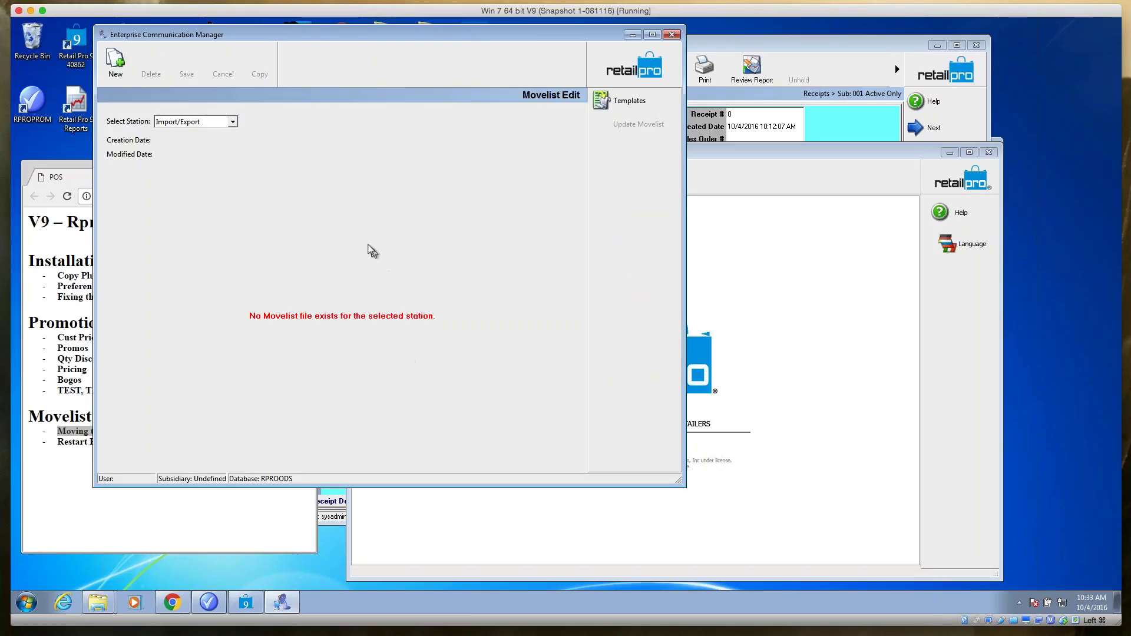
click(115, 61)
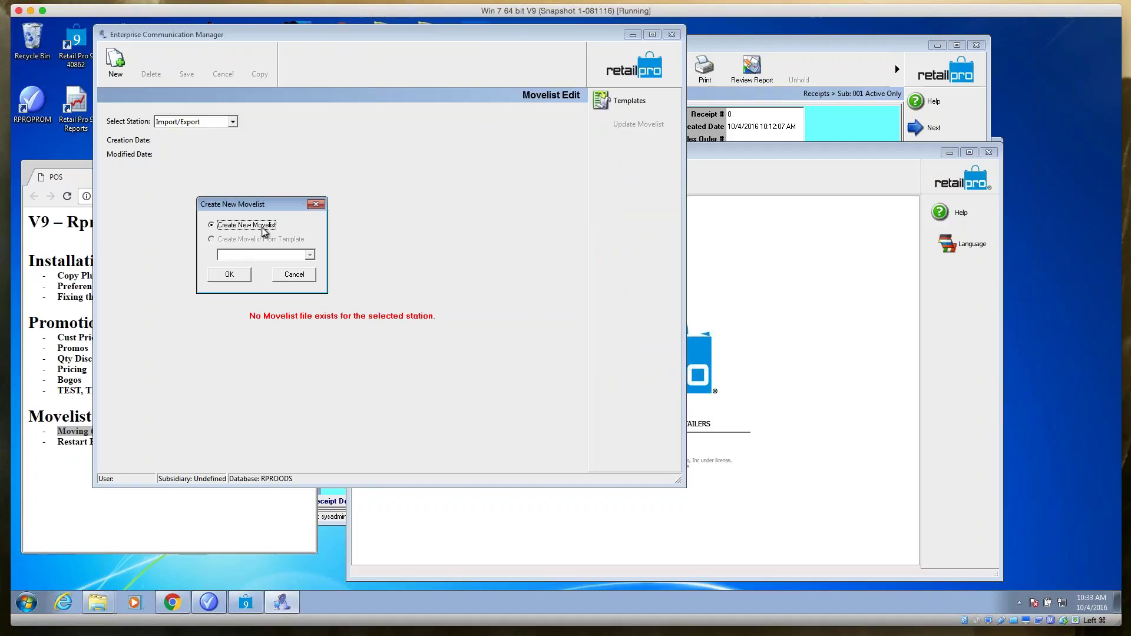
click(247, 280)
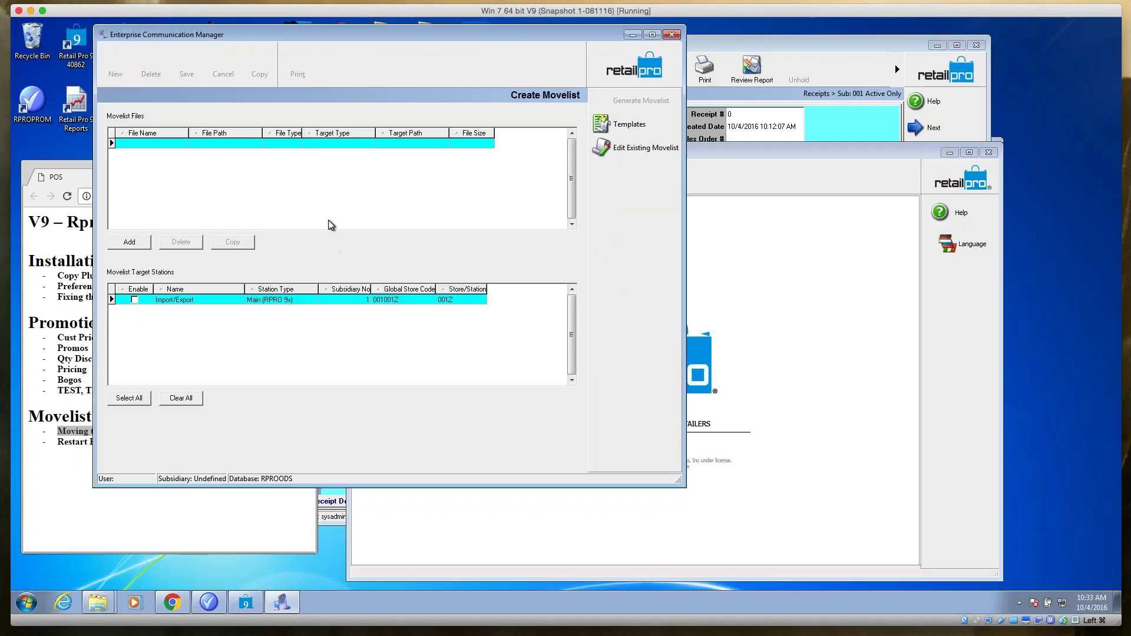
Add the file C:\RetailPro9\RProProm\RProProm.mdb to the movelist.
click(138, 245)
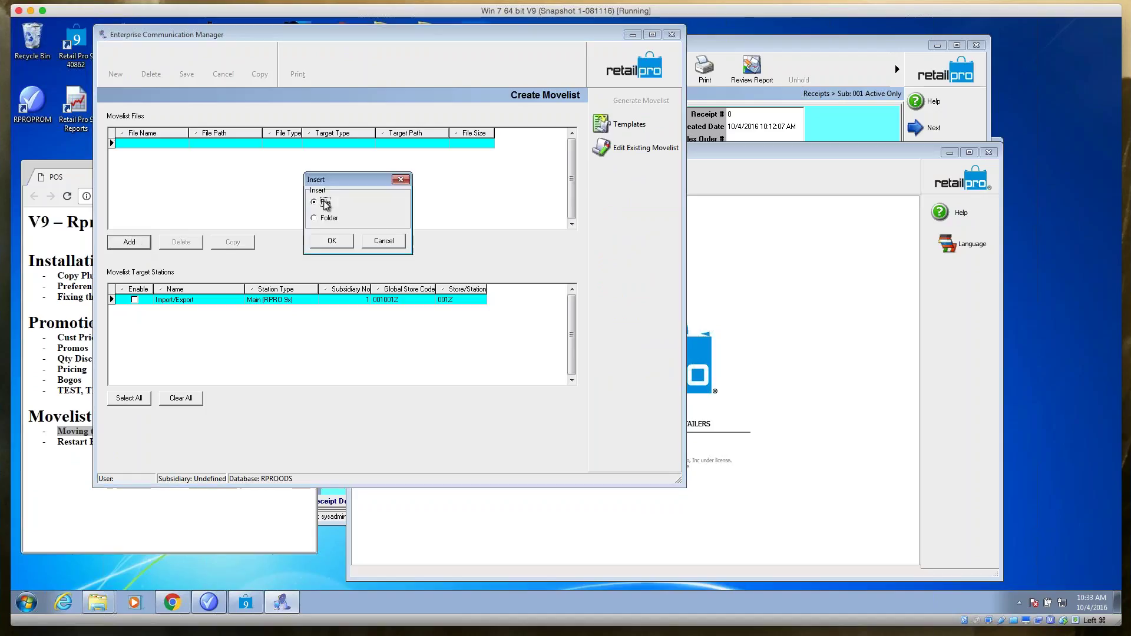
click(332, 240)
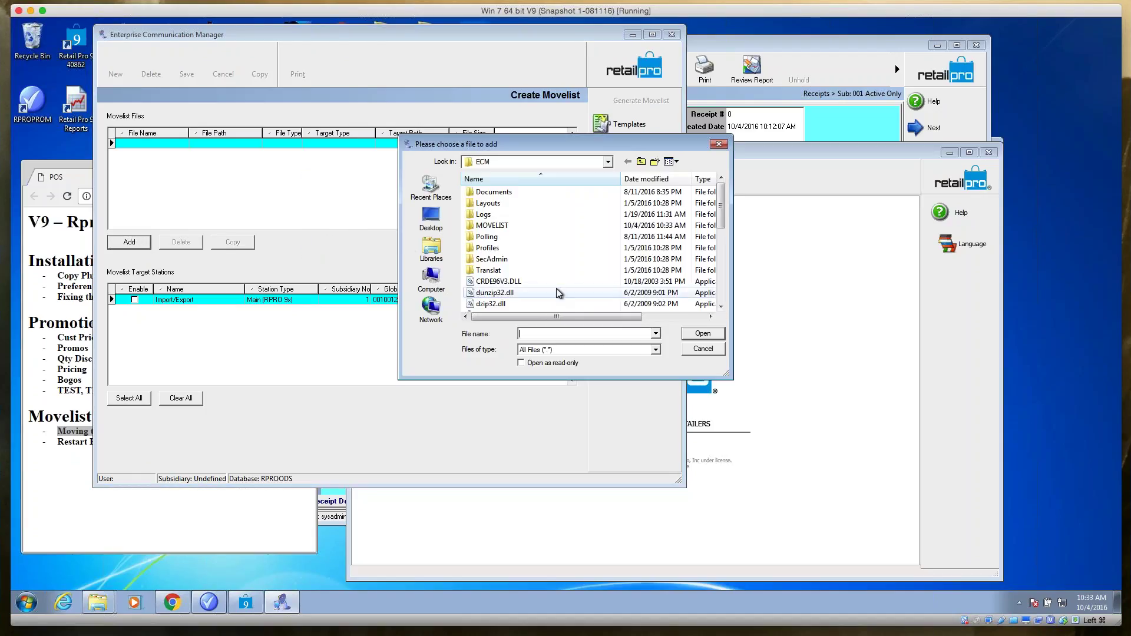
click(641, 162)
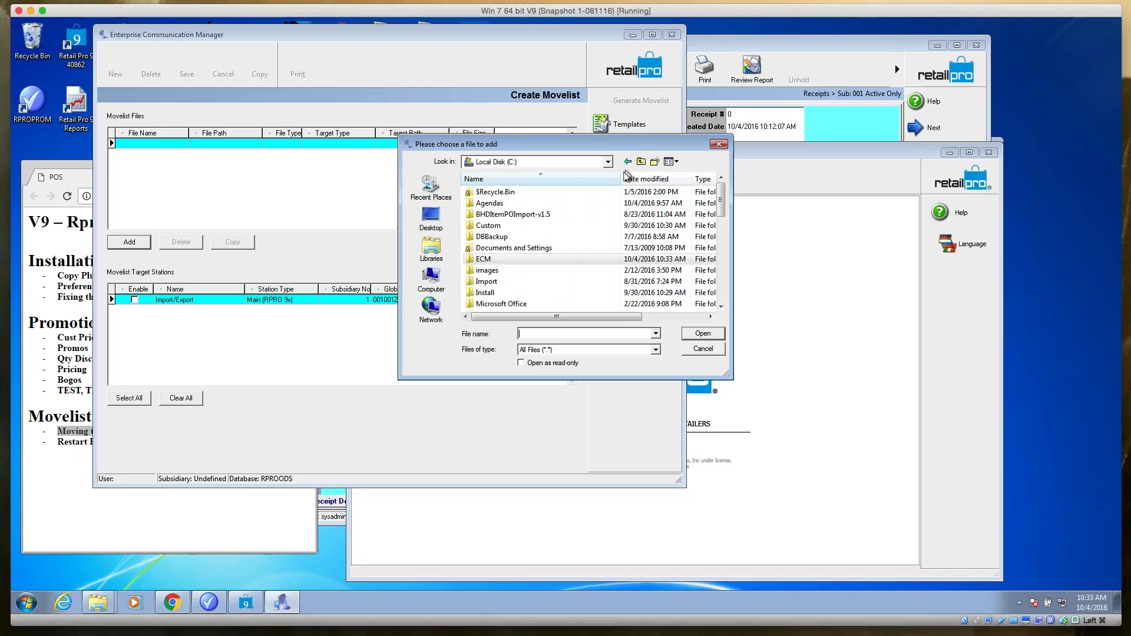
click(499, 293)
scroll(501, 295, down, 3)
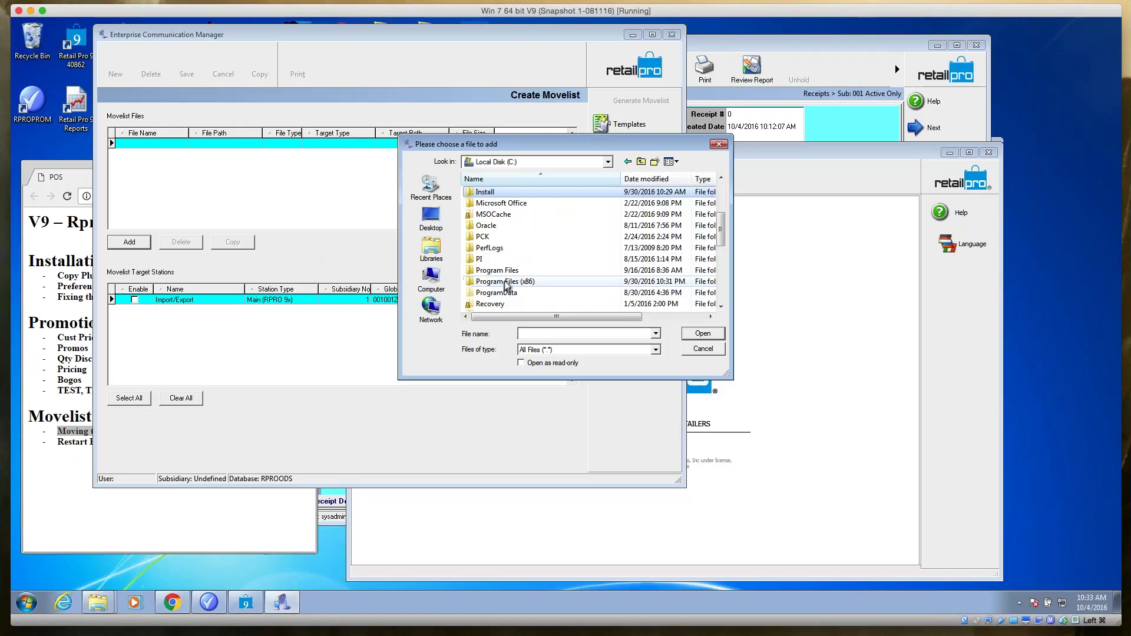
scroll(506, 283, down, 3)
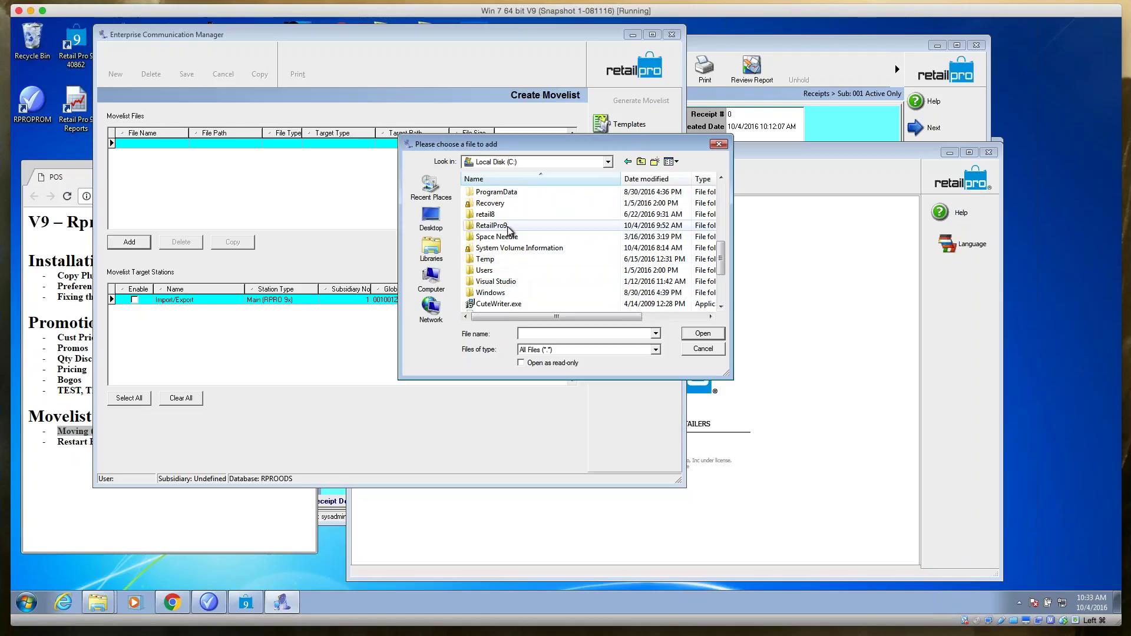
double_click(498, 235)
scroll(501, 295, down, 3)
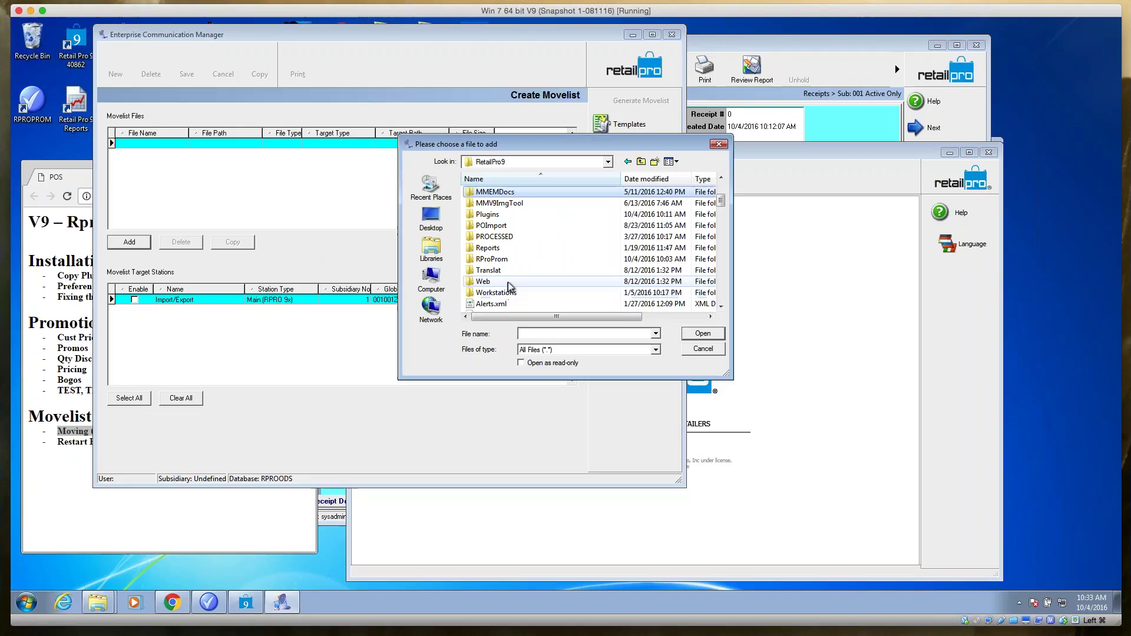
click(509, 260)
double_click(509, 260)
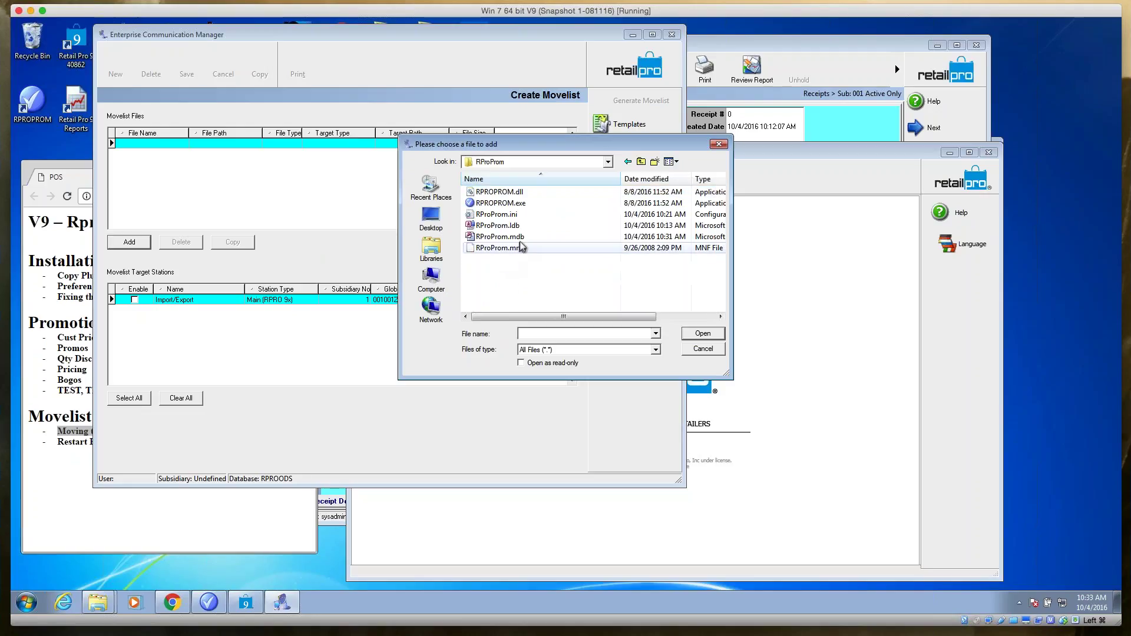
click(507, 237)
click(694, 336)
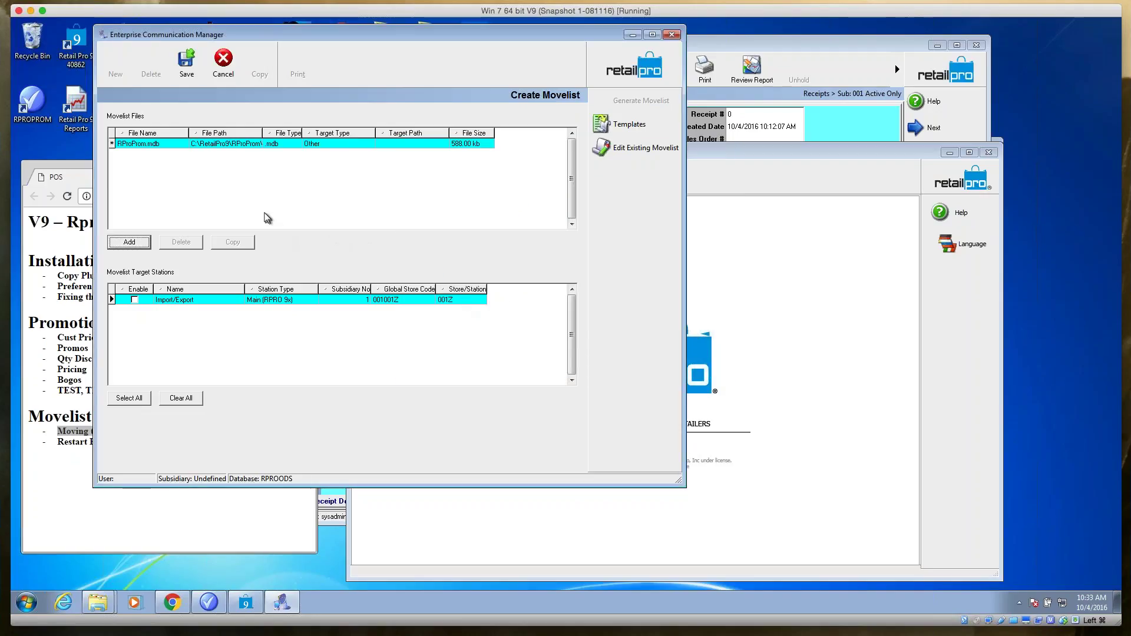
Copy RProProm.mdb's file path into its Target Path cell and commit it.
click(409, 147)
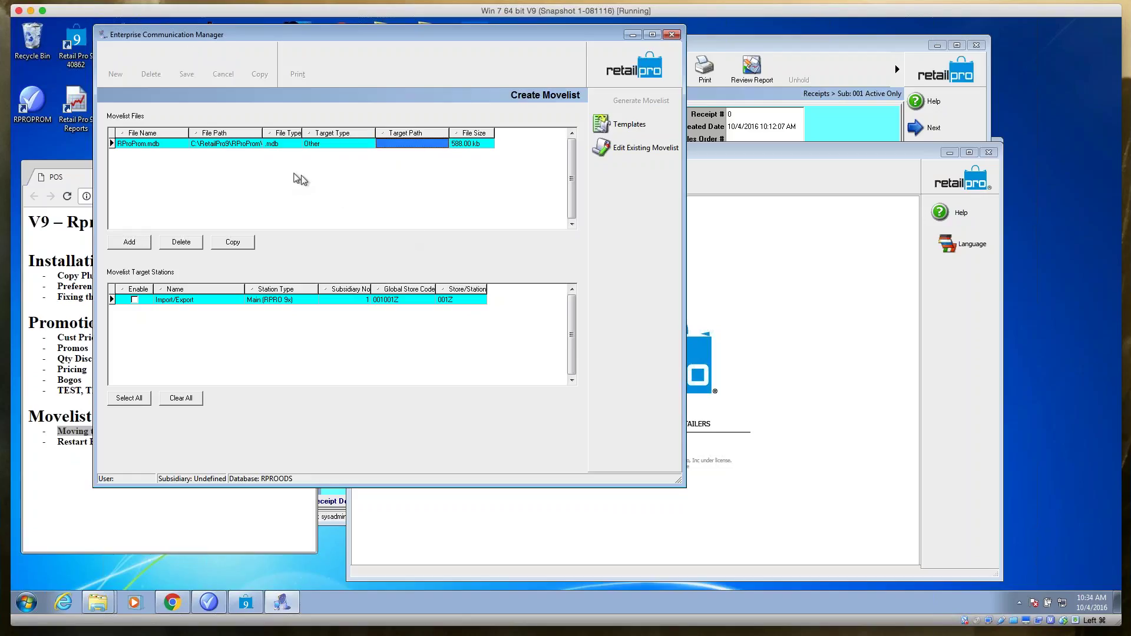
click(225, 145)
right_click(217, 148)
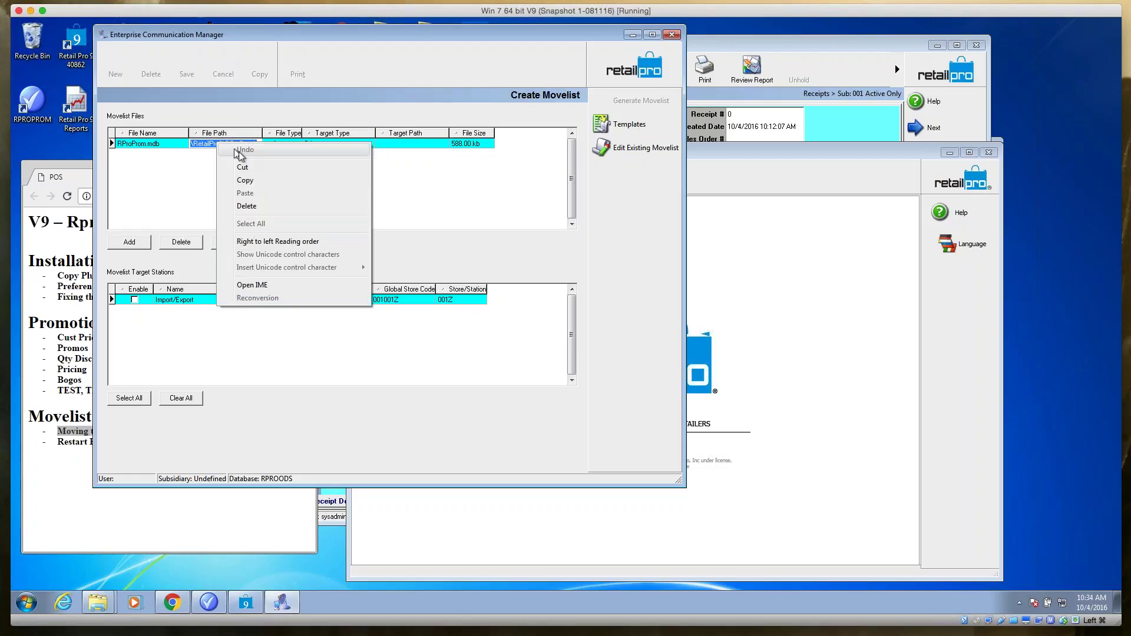
click(239, 180)
click(406, 144)
click(396, 145)
right_click(393, 143)
click(420, 192)
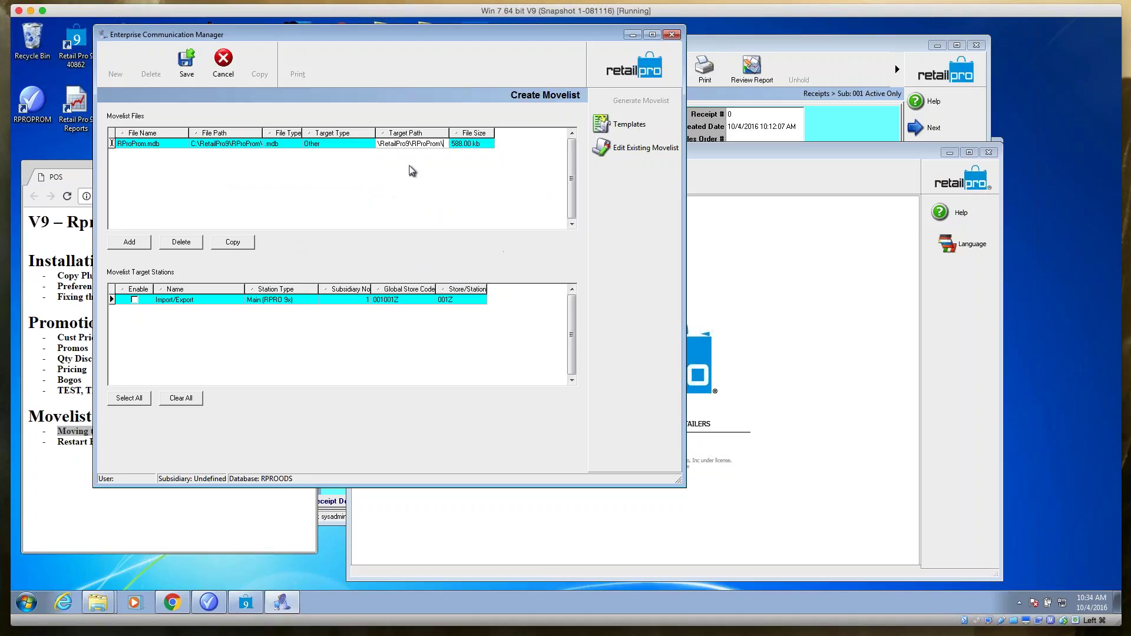
click(469, 145)
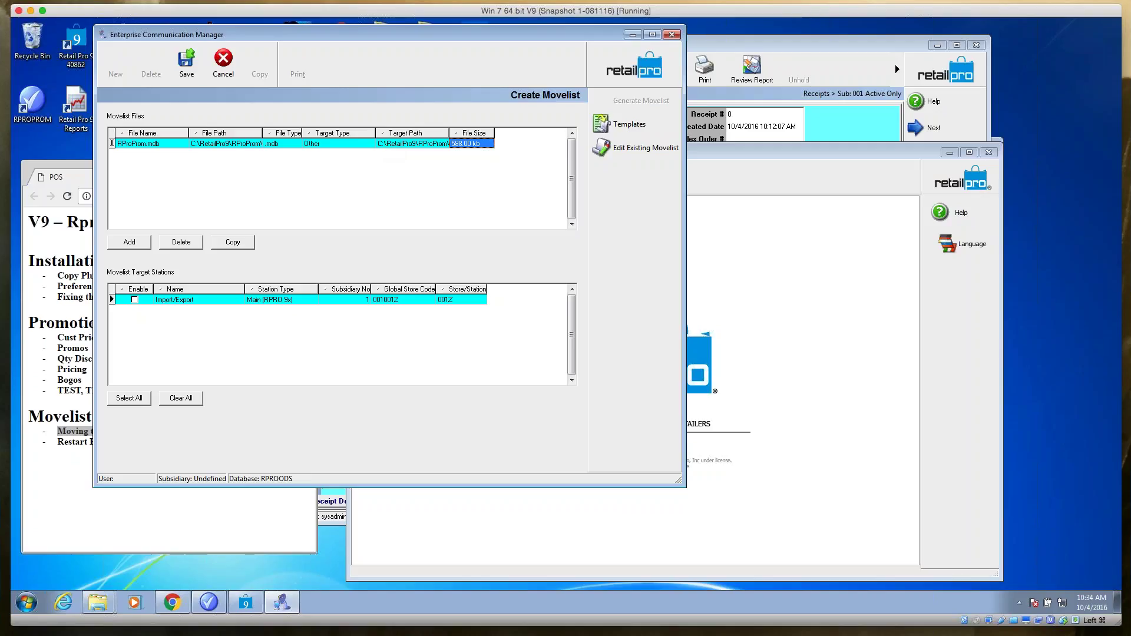
In Paint, draw machine boxes 1 and 2 with C drives, linked by an R drive.
click(26, 602)
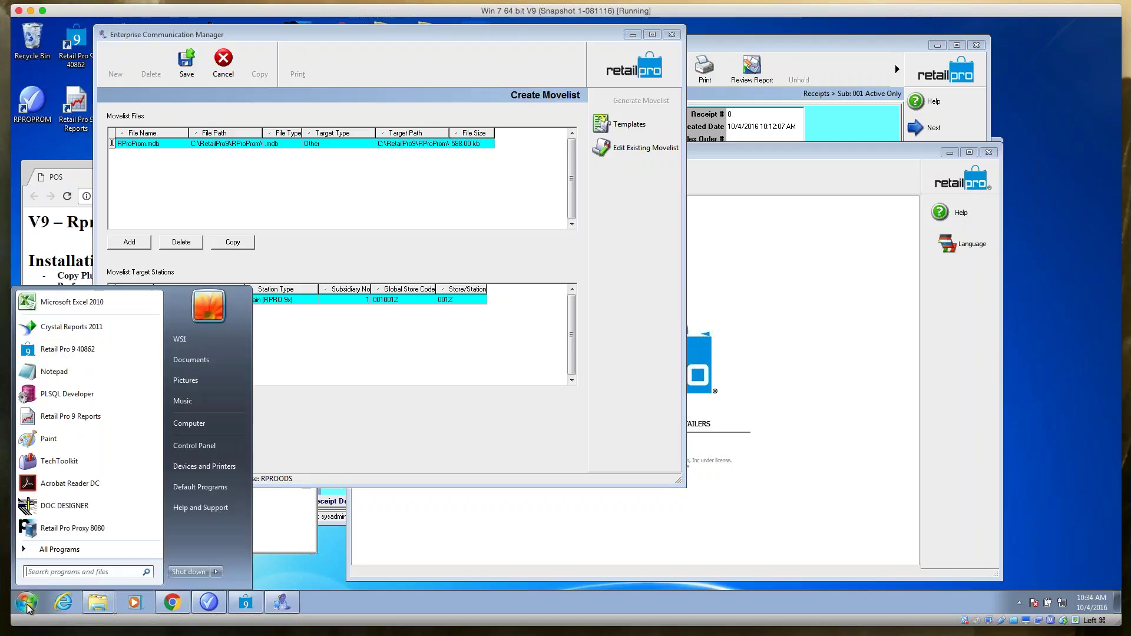
click(51, 438)
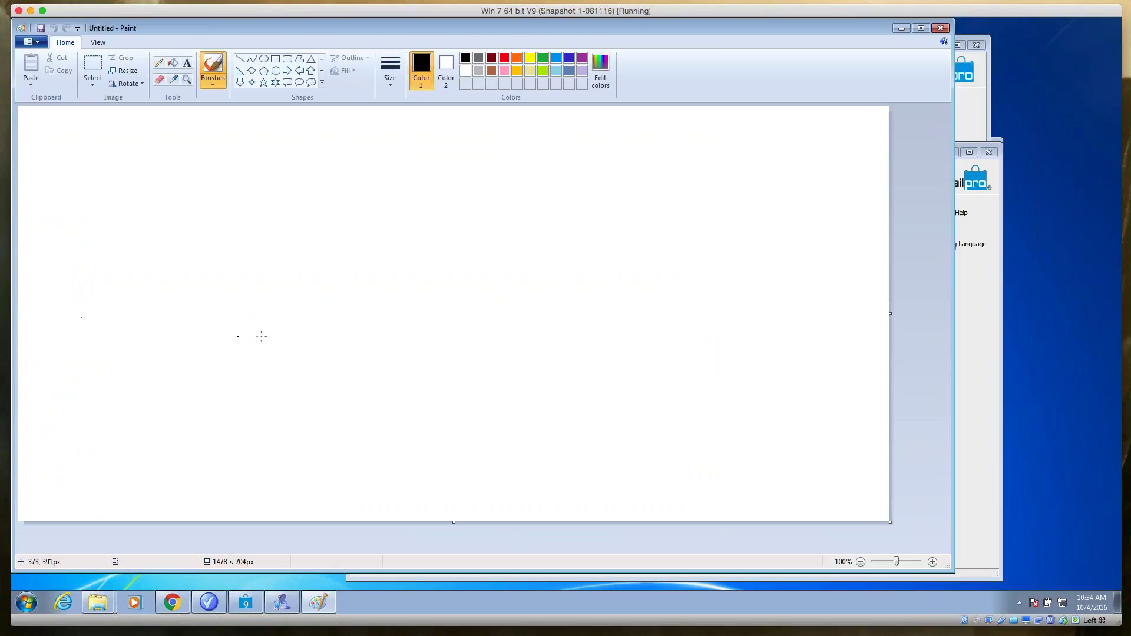
mouse_move(324, 179)
mouse_down()
mouse_move(266, 219)
mouse_move(323, 253)
mouse_up()
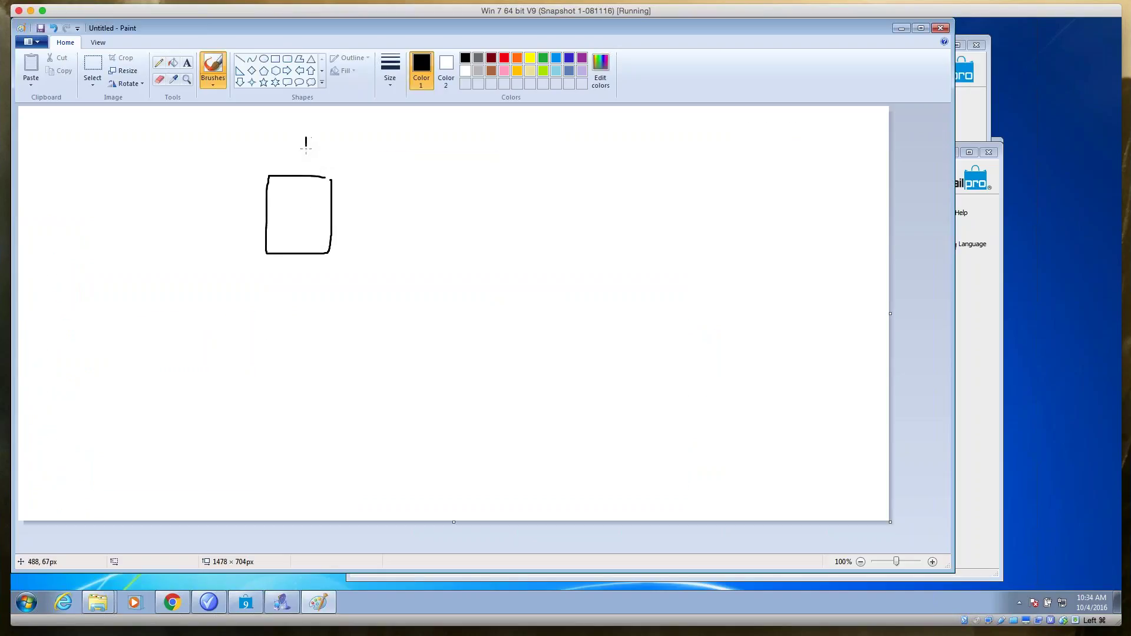
mouse_move(293, 188)
mouse_down()
mouse_move(279, 189)
mouse_move(295, 219)
mouse_up()
drag(428, 167, 429, 211)
mouse_move(454, 166)
mouse_down()
mouse_move(496, 265)
mouse_move(440, 248)
mouse_up()
mouse_move(445, 126)
mouse_down()
mouse_move(449, 146)
mouse_move(466, 144)
mouse_up()
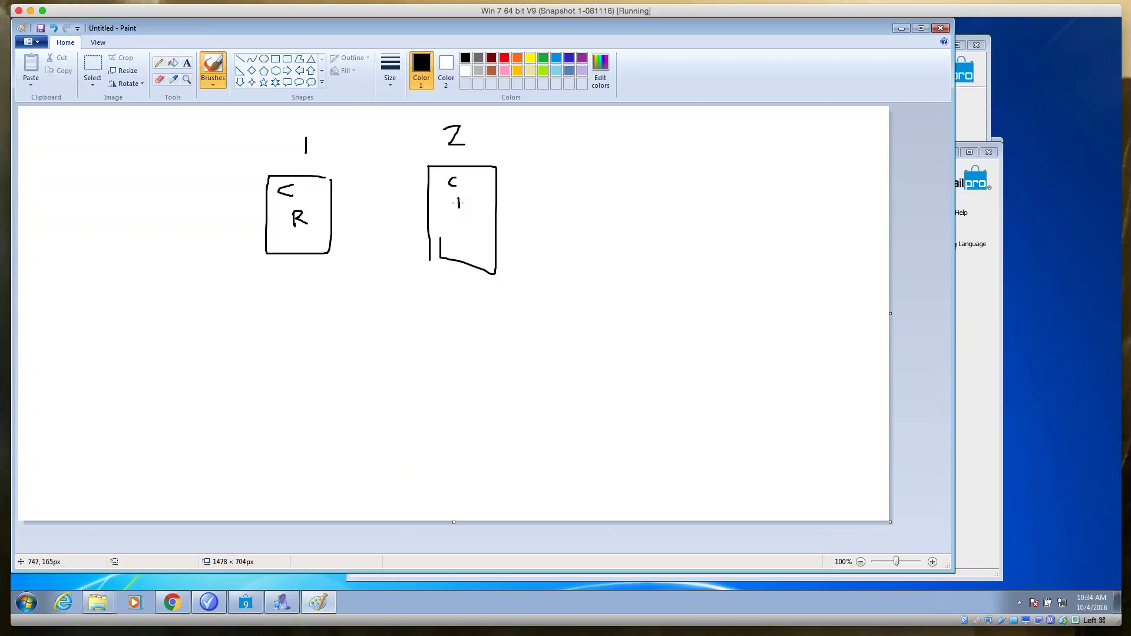
drag(459, 200, 465, 207)
mouse_move(444, 218)
mouse_down()
mouse_move(271, 226)
mouse_move(317, 225)
mouse_move(319, 207)
mouse_up()
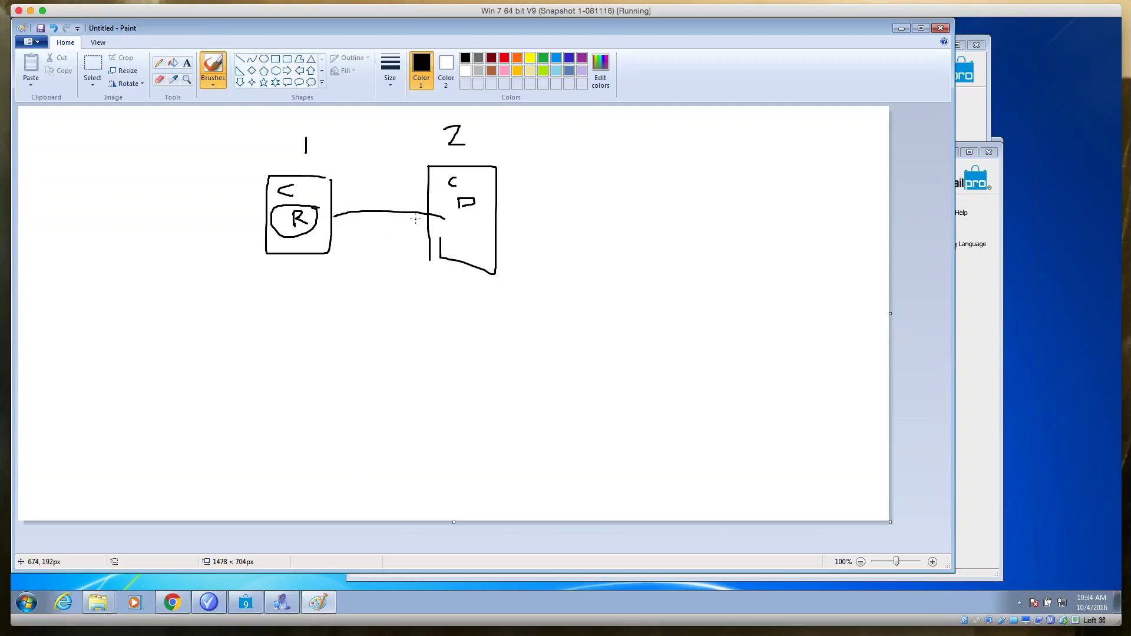
drag(456, 220, 469, 232)
Write and underline R:\RetailPro9\ below, loop the drives together, and close Paint.
mouse_move(296, 343)
mouse_down()
mouse_move(299, 365)
mouse_move(342, 358)
mouse_up()
drag(374, 352, 382, 351)
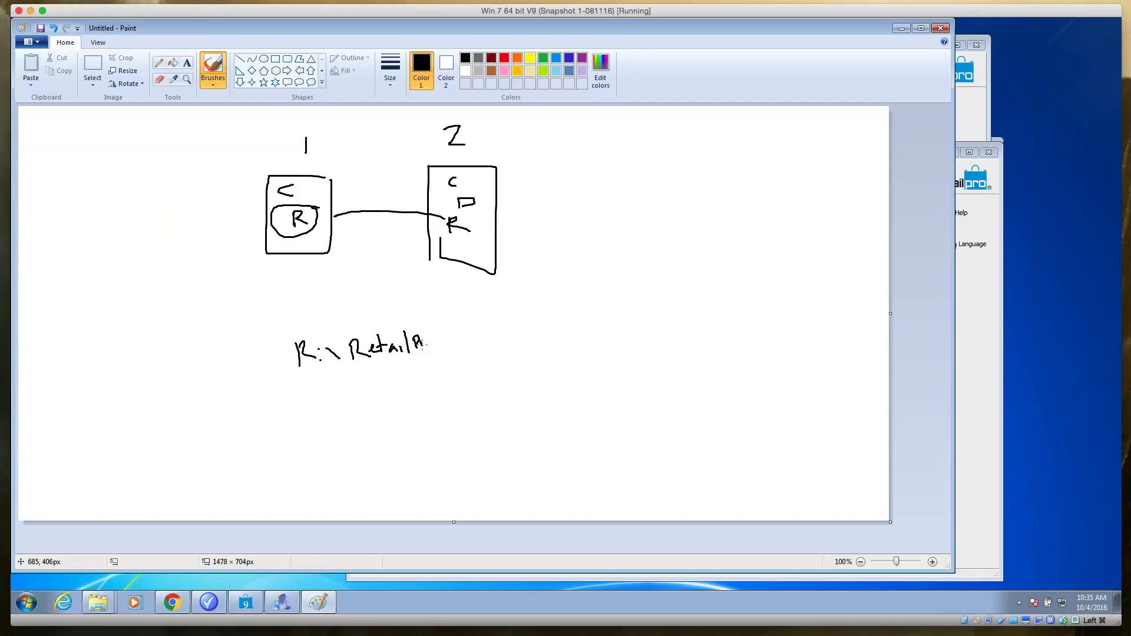
mouse_move(447, 327)
mouse_down()
mouse_move(447, 347)
mouse_move(475, 341)
mouse_up()
drag(289, 375, 504, 360)
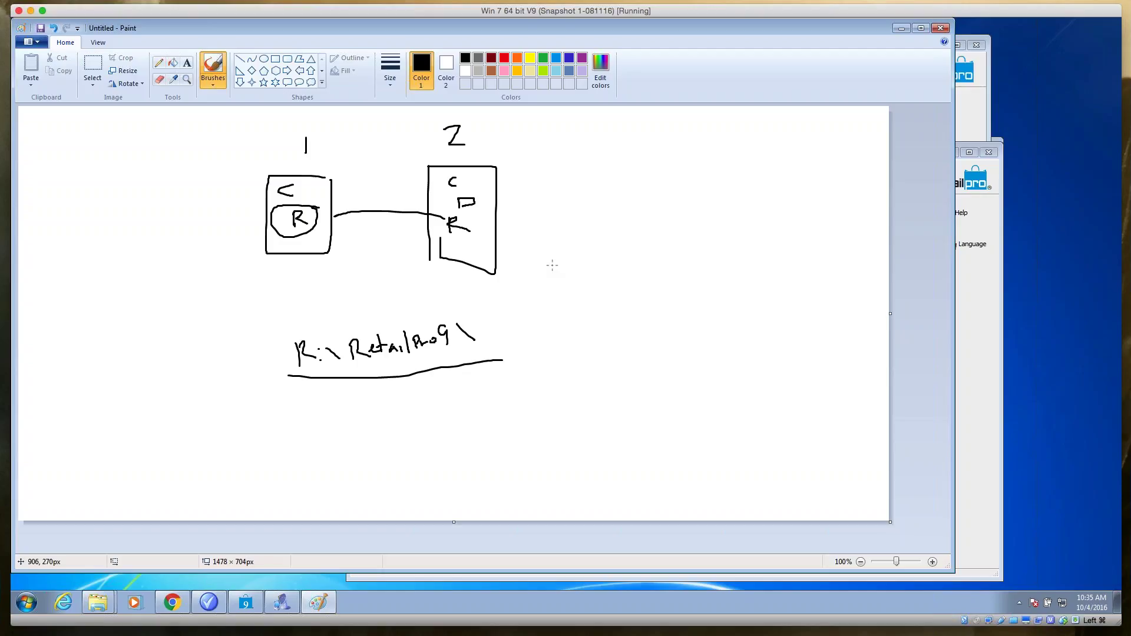
mouse_move(463, 195)
mouse_down()
mouse_move(462, 175)
mouse_move(439, 199)
mouse_move(473, 203)
mouse_move(478, 253)
mouse_move(496, 246)
mouse_move(505, 262)
mouse_move(494, 231)
mouse_move(477, 261)
mouse_move(516, 237)
mouse_move(521, 200)
mouse_move(483, 174)
mouse_move(487, 196)
mouse_up()
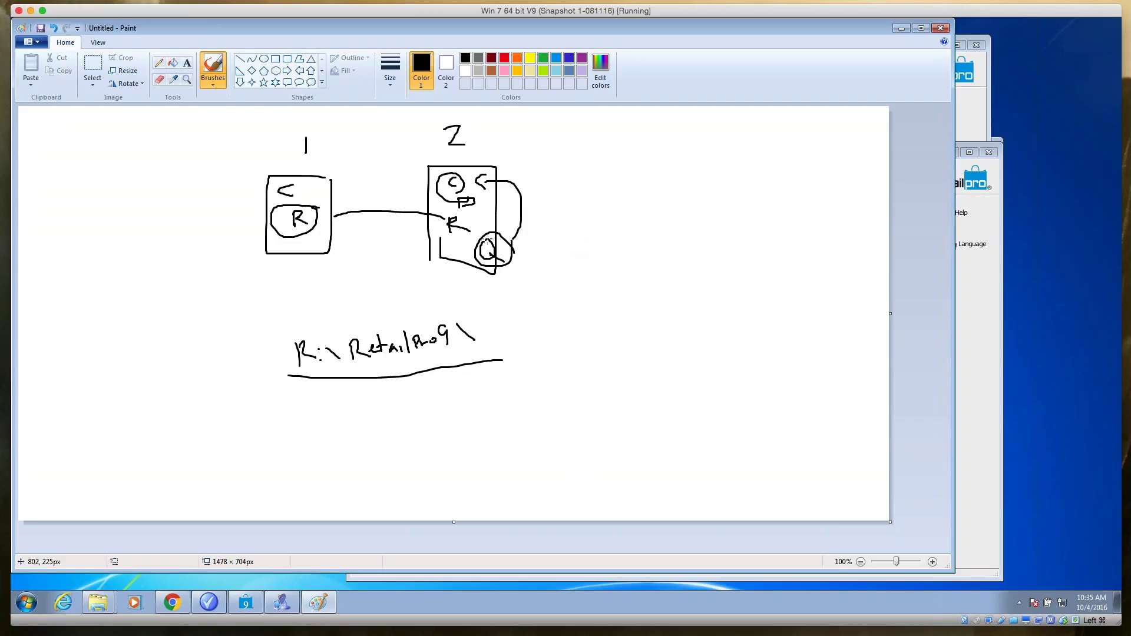
mouse_move(298, 238)
mouse_down()
mouse_move(465, 241)
mouse_move(466, 217)
mouse_move(290, 209)
mouse_move(276, 226)
mouse_move(307, 239)
mouse_up()
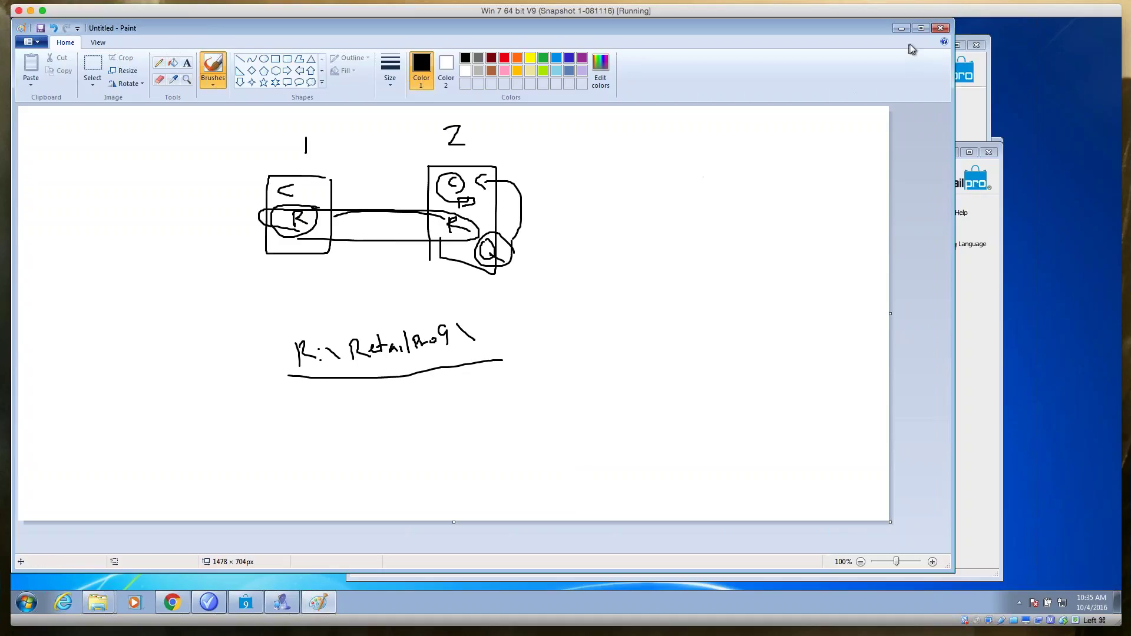
click(940, 28)
Discard the sketch and change RProProm.mdb's target path from C: to R:\RetailPro9\RProProm\.
click(511, 303)
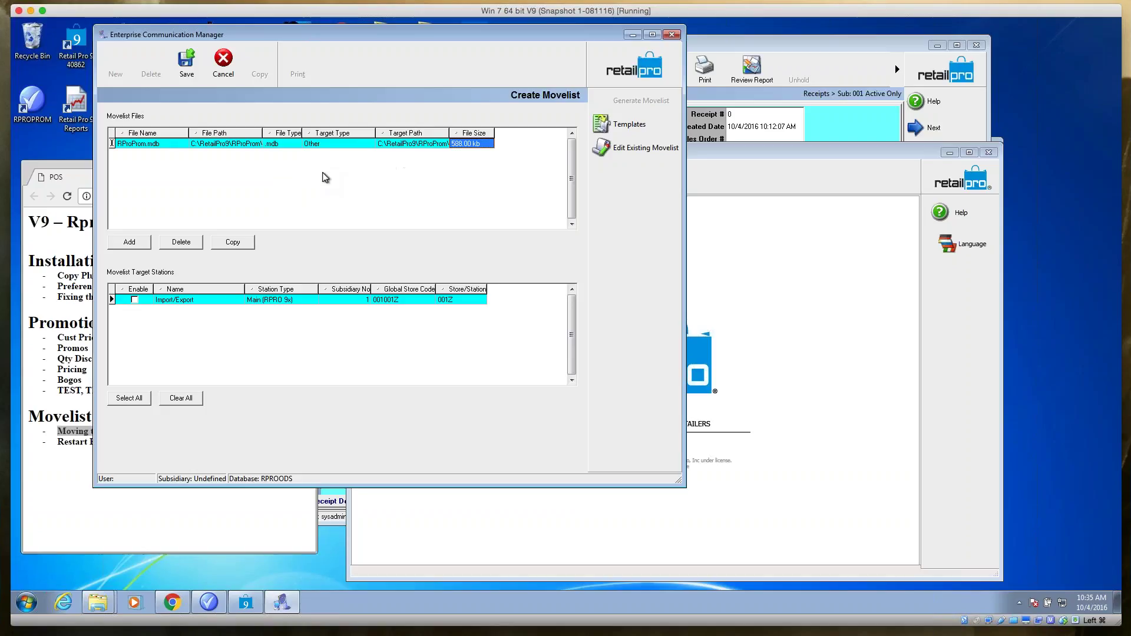
click(223, 145)
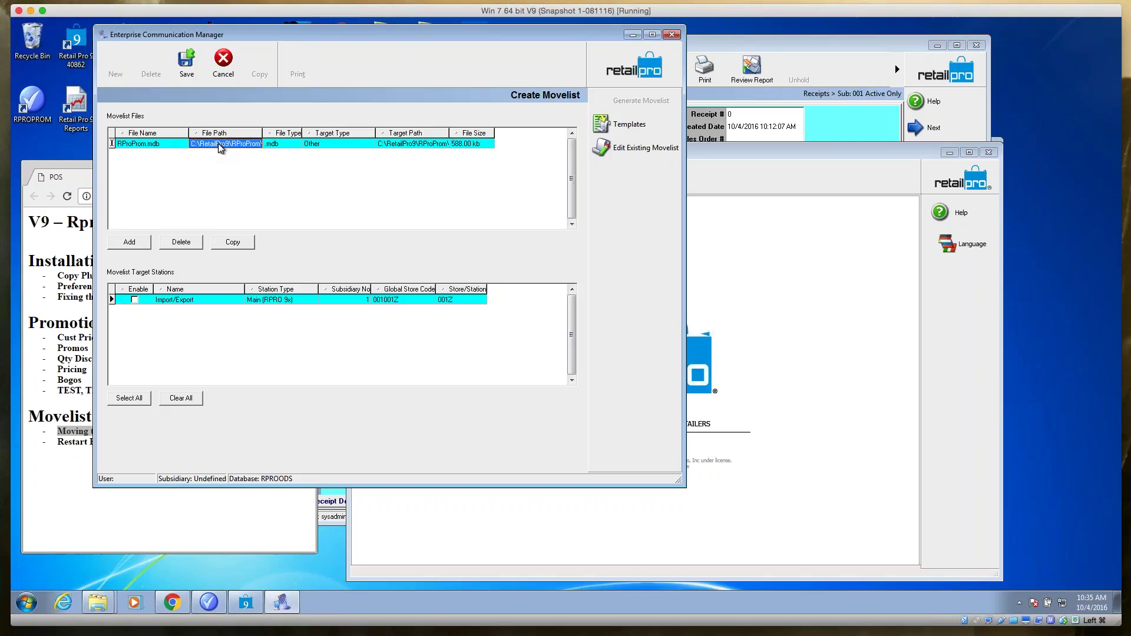
click(389, 147)
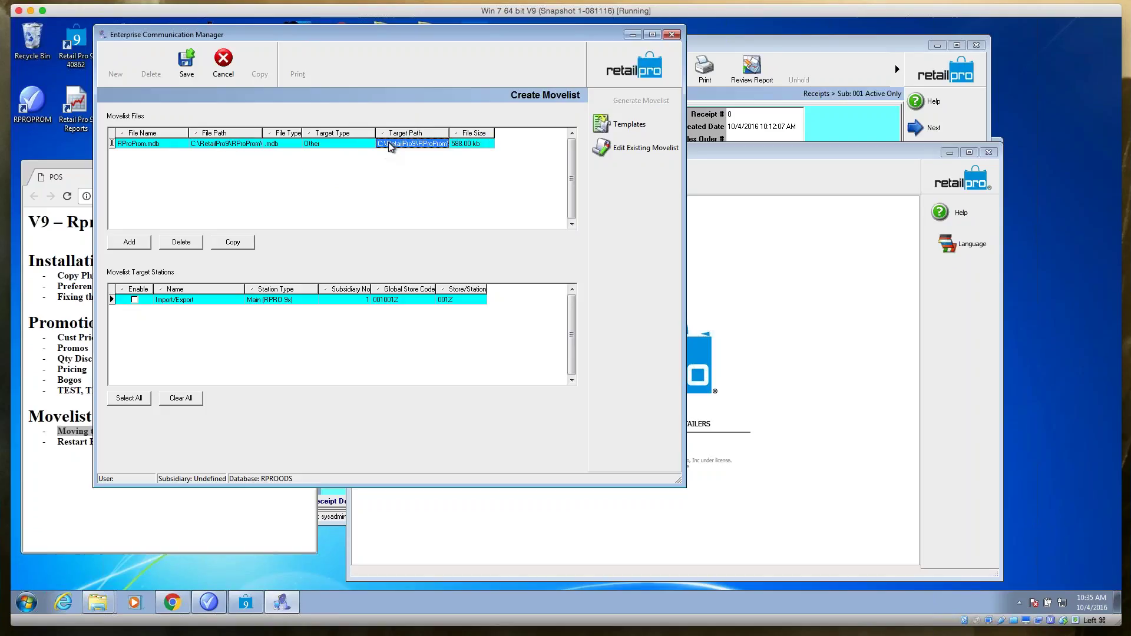
click(381, 146)
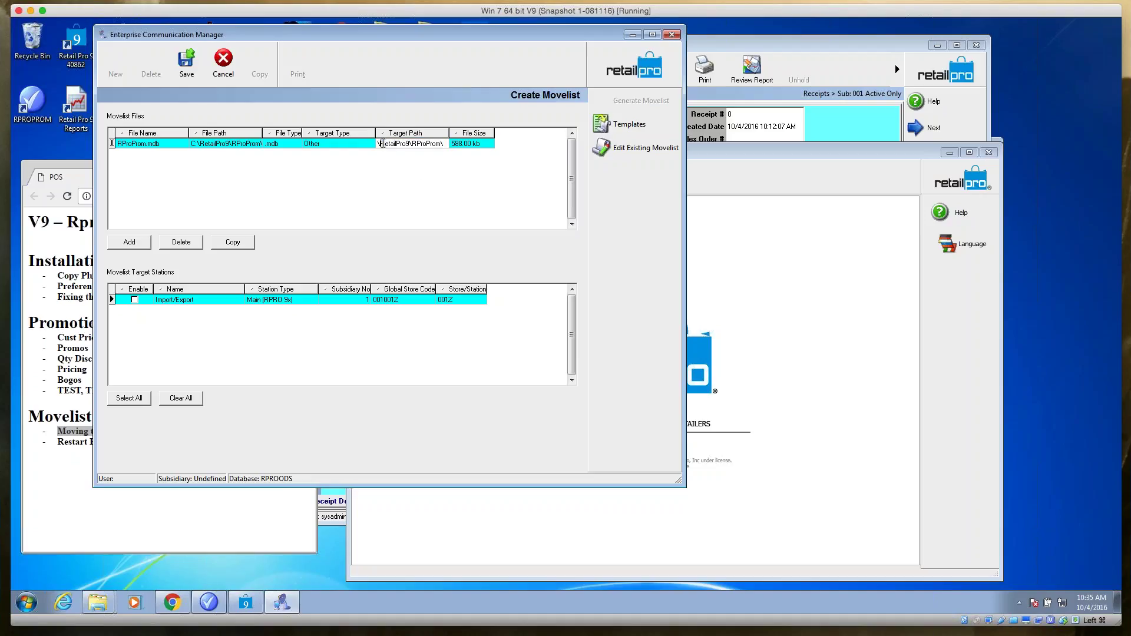
text(C:)
key(ctrl+v)
text(R:)
key(ctrl+v)
click(412, 170)
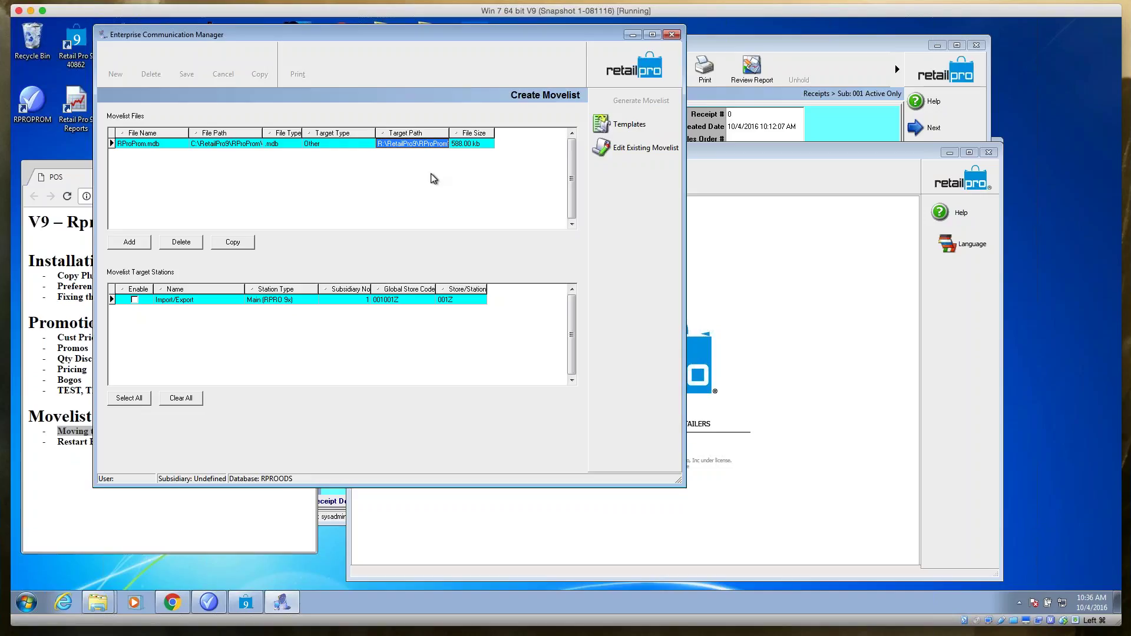
Tick Enable on the Import/Export row of Movelist Target Stations.
click(133, 300)
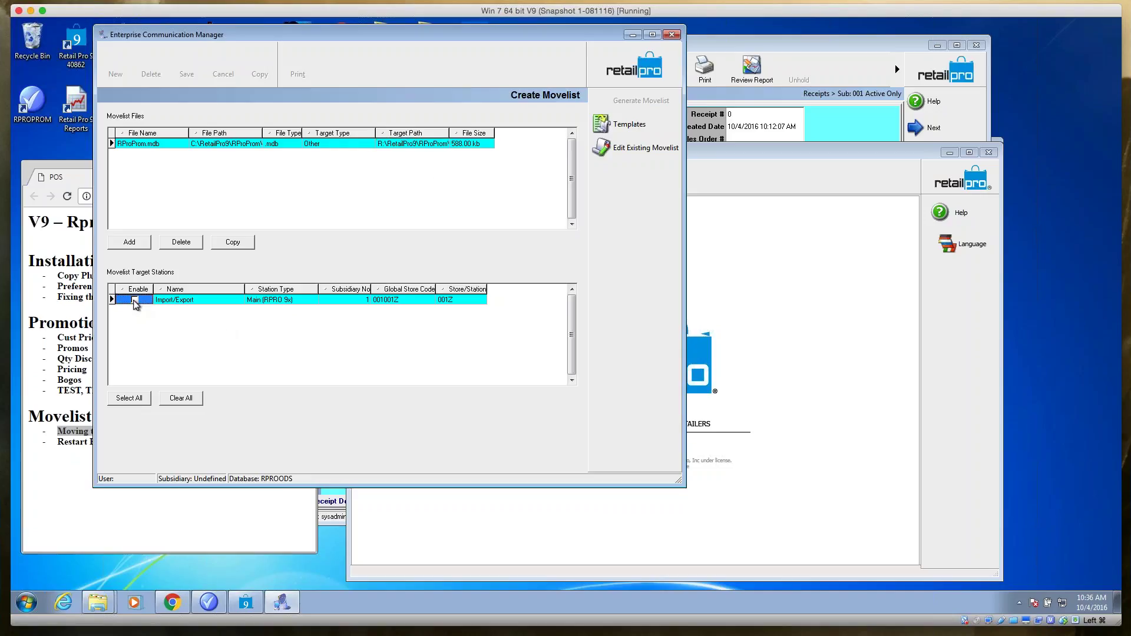
click(135, 299)
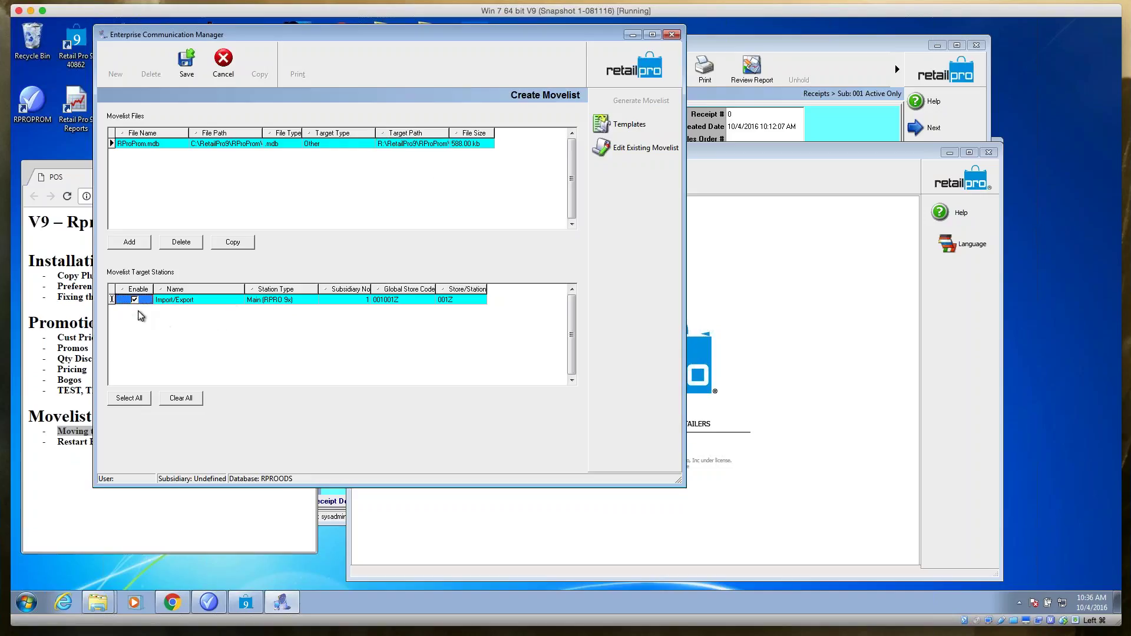
click(382, 145)
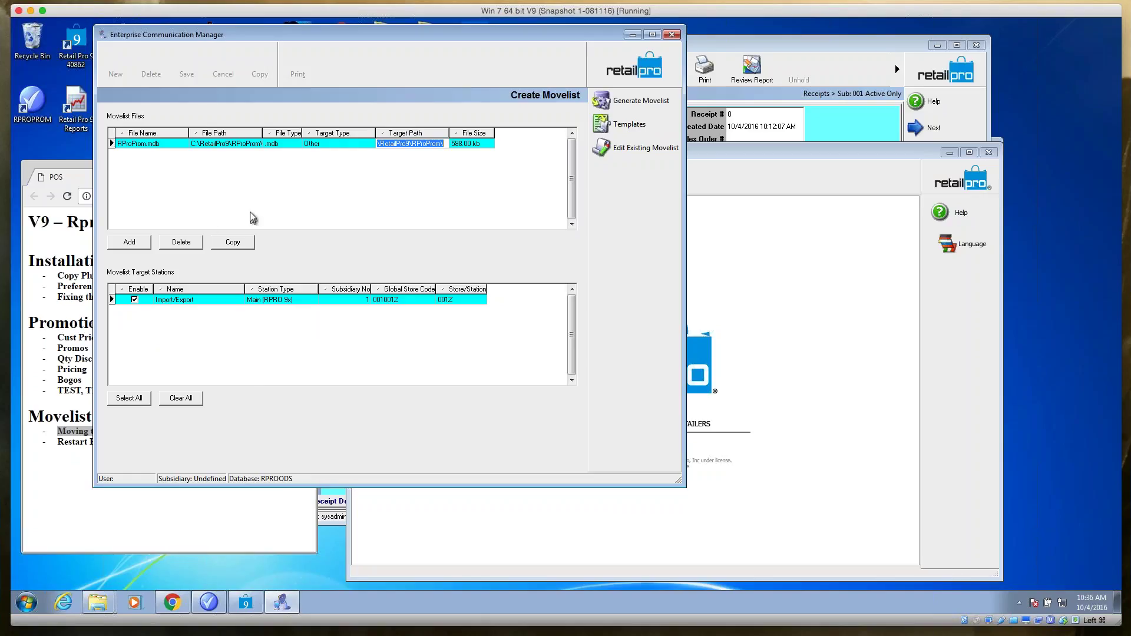
Generate the Import/Export movelist and inspect the RProProm.mdb entry's cells.
click(642, 101)
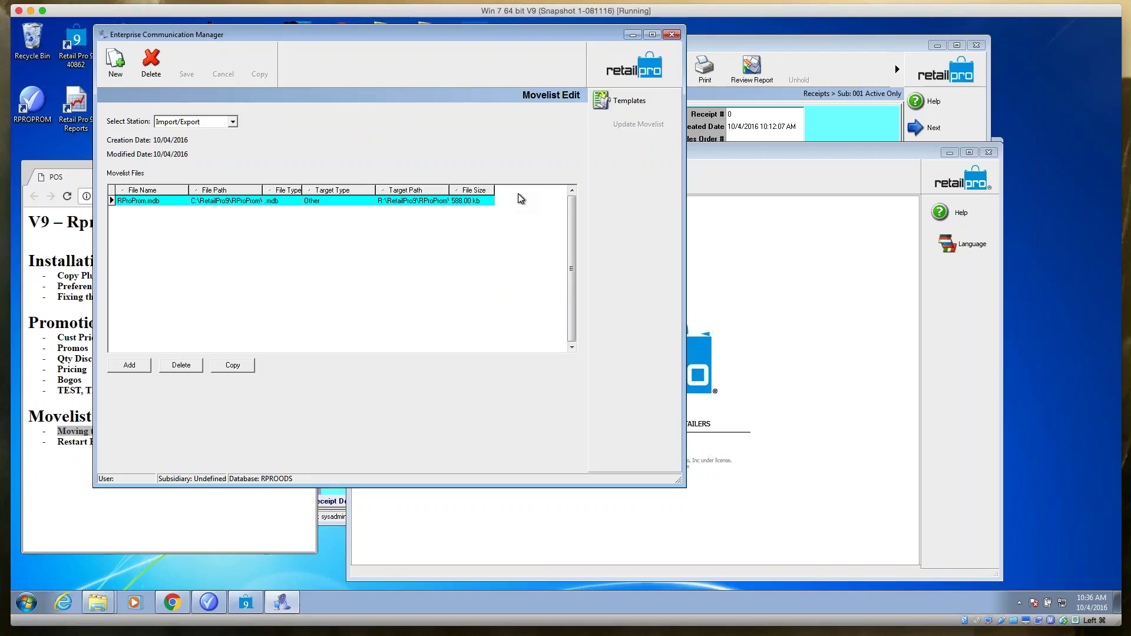
click(145, 201)
click(224, 201)
click(289, 201)
click(339, 201)
click(464, 200)
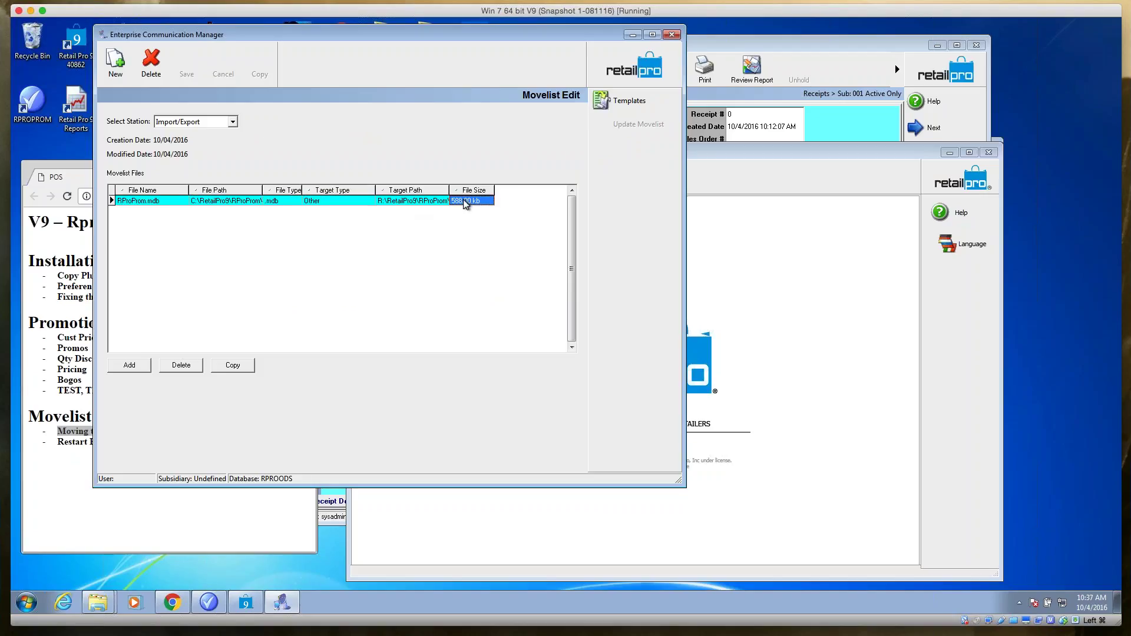
Delete the generated movelist, confirming with Yes.
click(155, 70)
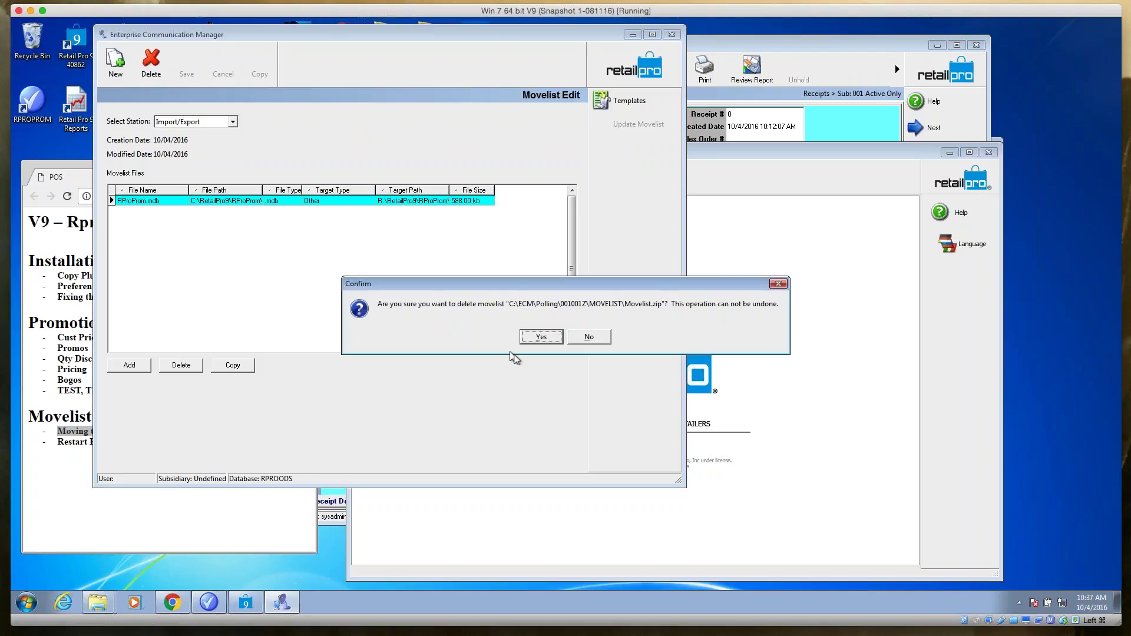
click(536, 337)
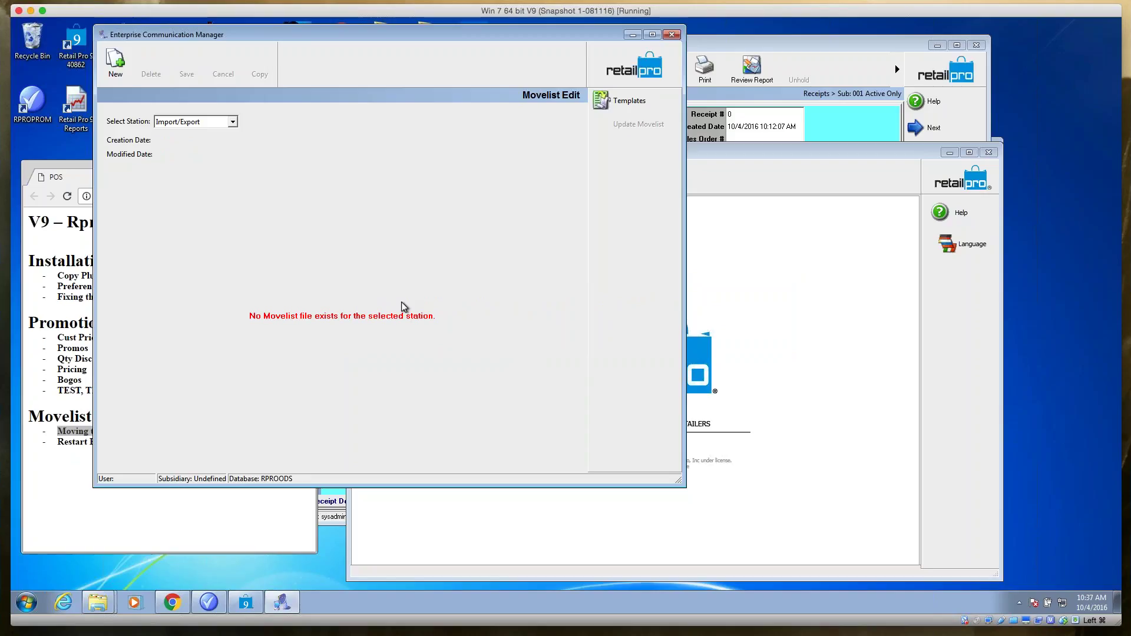
click(117, 60)
Create a new movelist and add the RPROPROM.dll file to it.
click(230, 274)
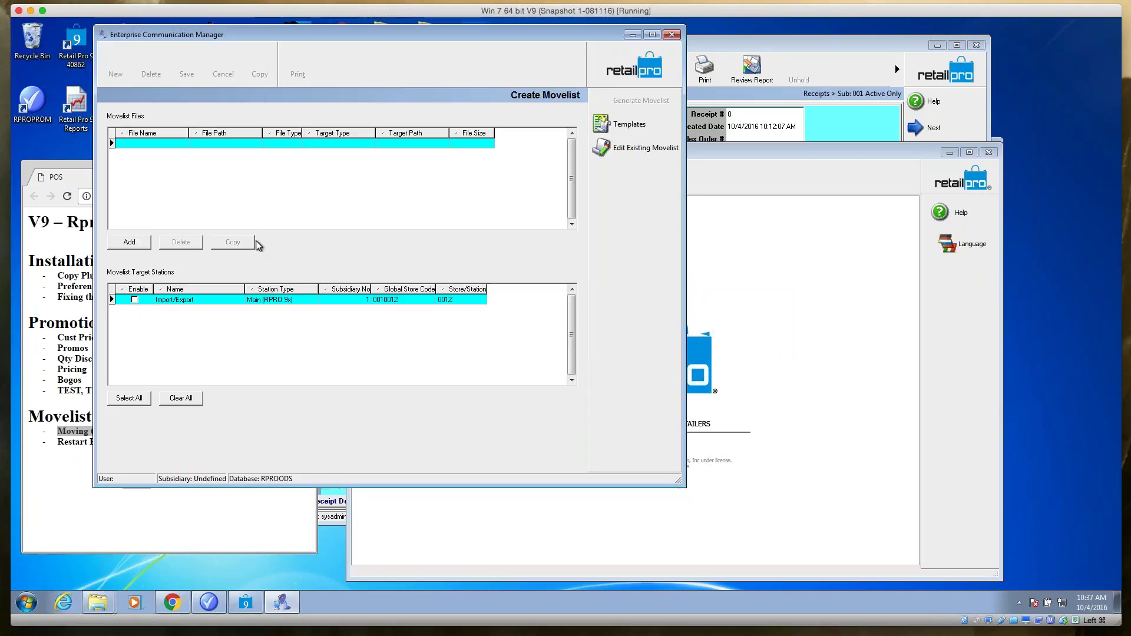
click(137, 241)
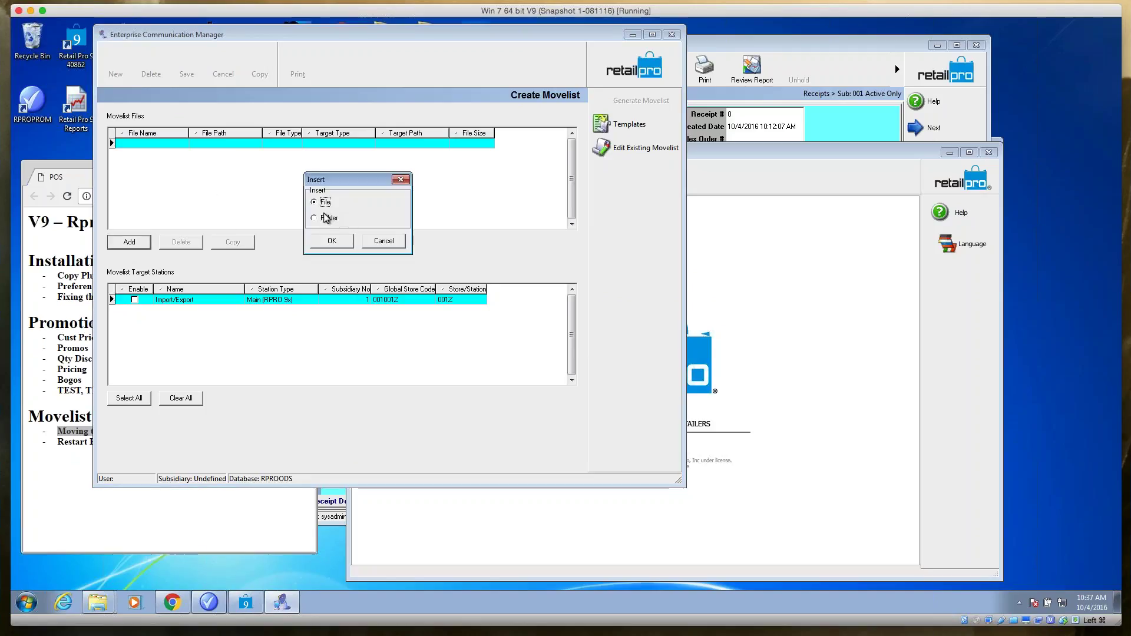
click(331, 240)
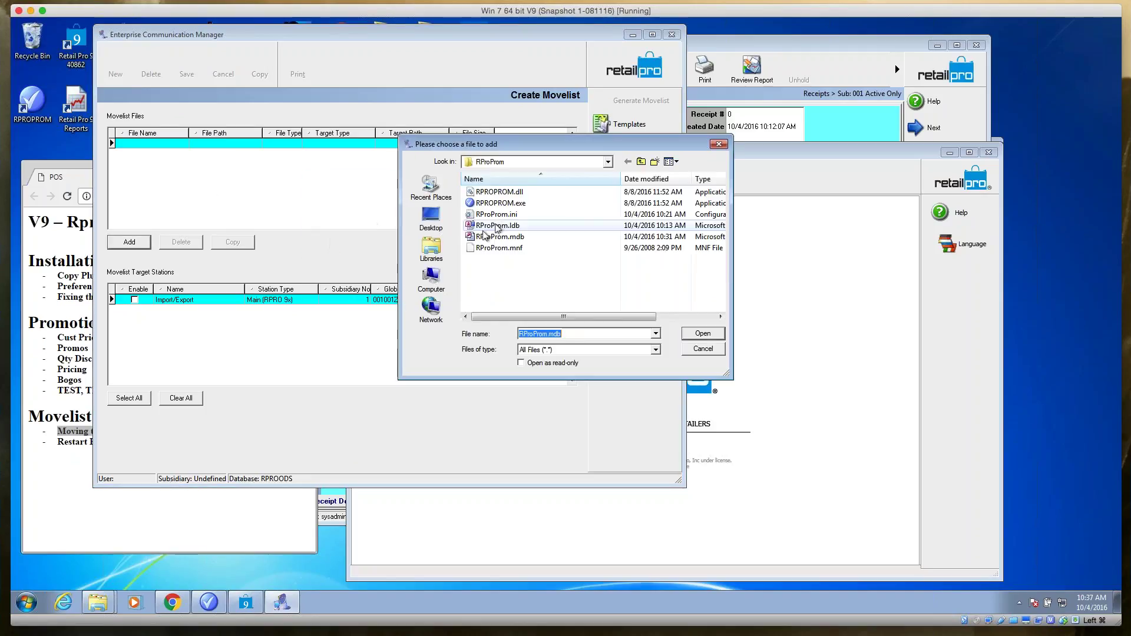
click(526, 194)
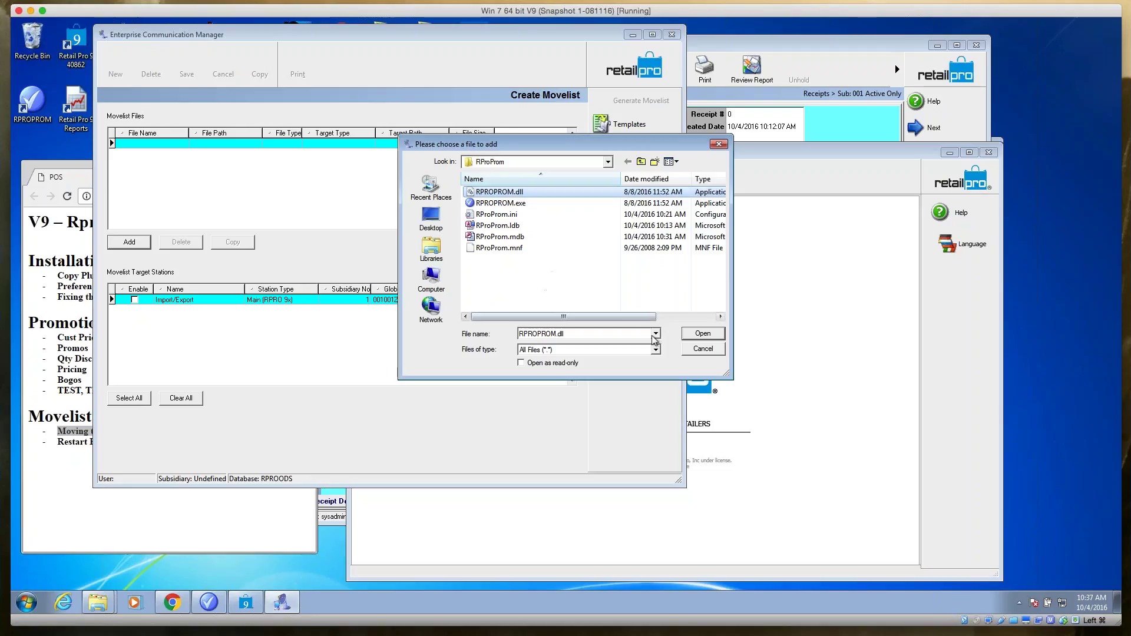
click(704, 335)
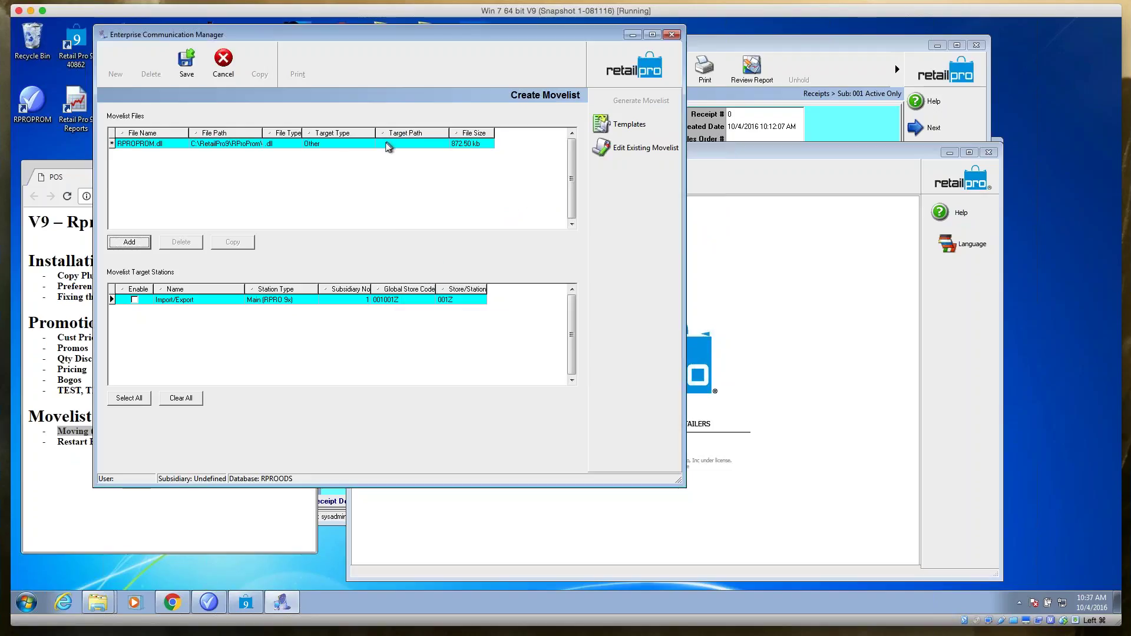
Paste the dll's file path as its target and edit it to C:\RetailPro9\Plugins\.
click(238, 146)
right_click(224, 141)
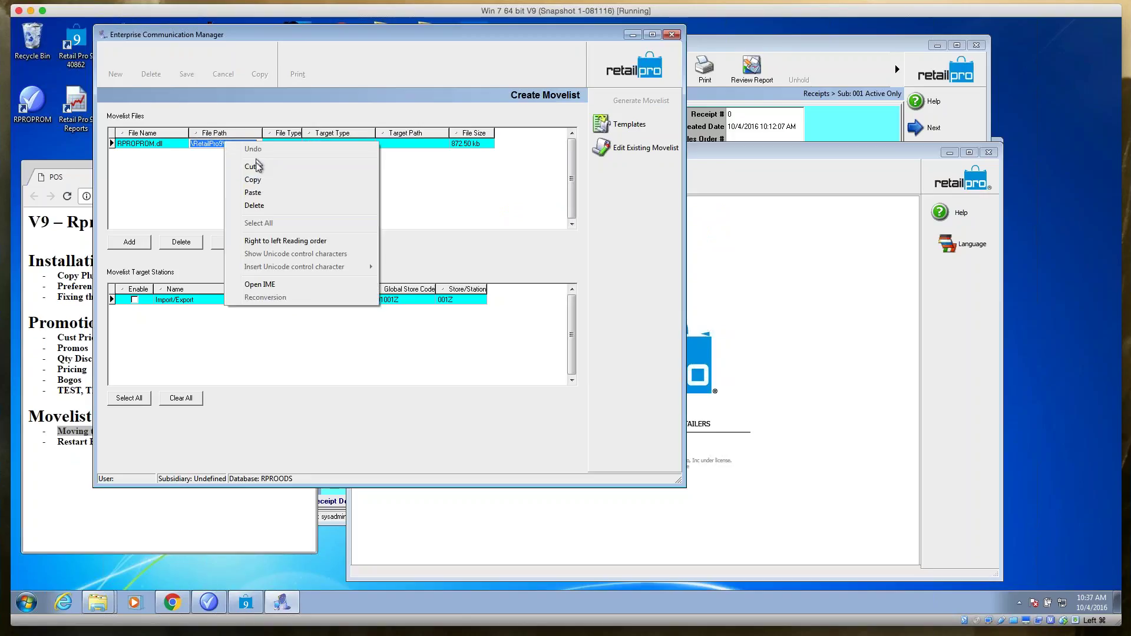
click(253, 179)
click(398, 145)
click(389, 144)
right_click(386, 143)
click(414, 194)
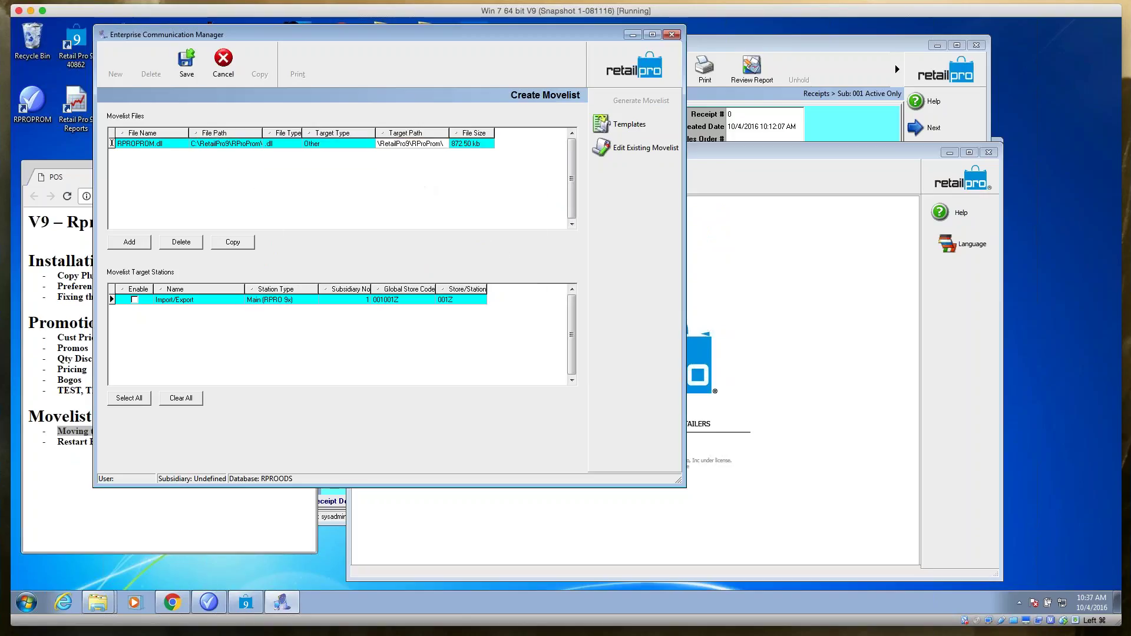
key(BackSpace)
key(BackSpace)
key(BackSpace)
key(BackSpace)
key(BackSpace)
key(BackSpace)
key(BackSpace)
key(BackSpace)
key(BackSpace)
text(Plugins)
Commit the Plugins target path and add RProProm.mnf to the movelist files.
click(471, 143)
click(147, 243)
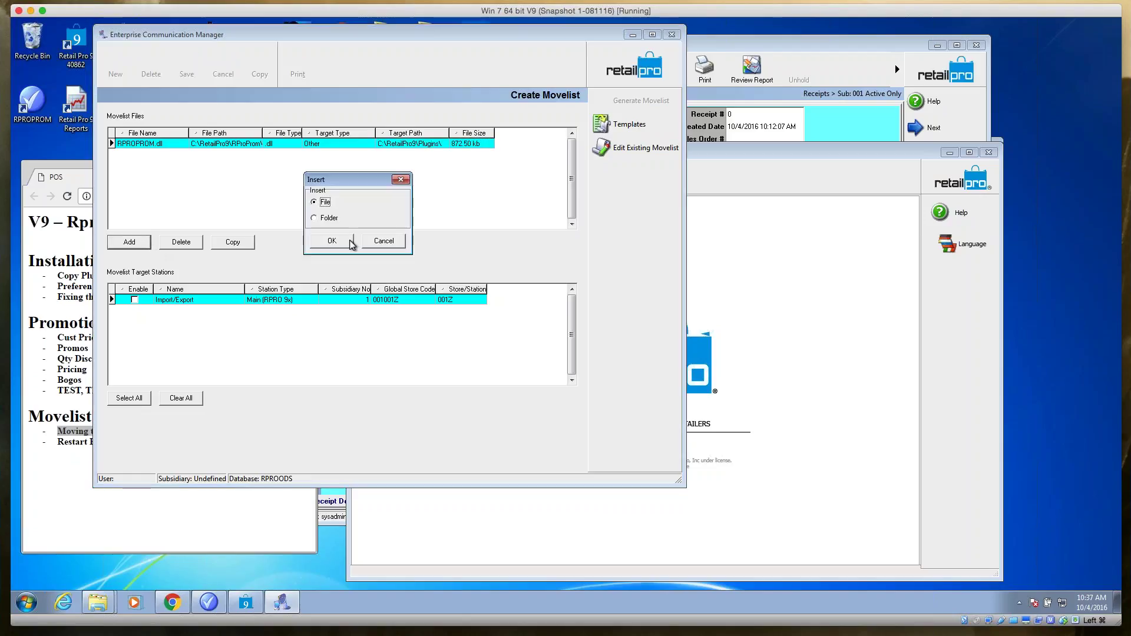
click(331, 242)
click(501, 247)
click(685, 334)
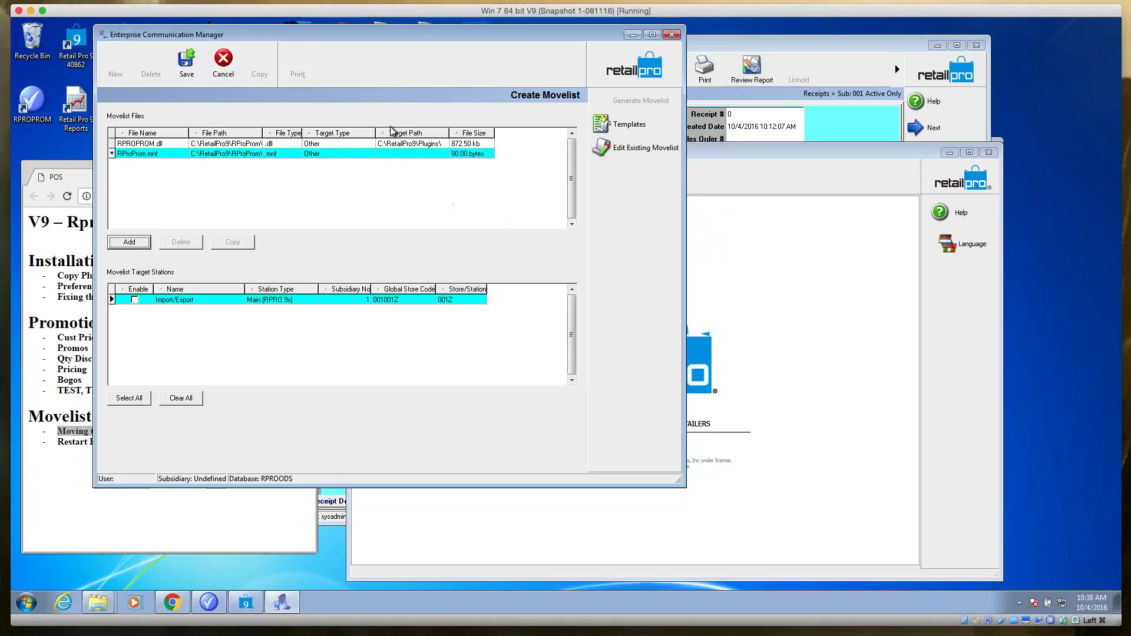
Copy the dll's C:\RetailPro9\Plugins\ target path into RProProm.mnf's Target Path.
right_click(398, 148)
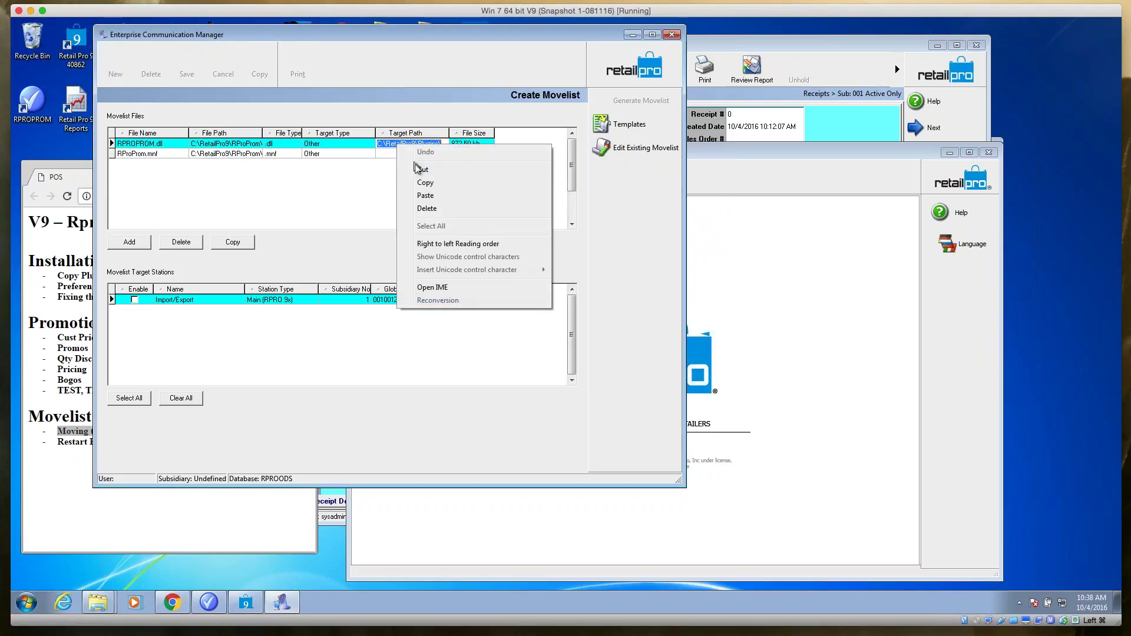
click(409, 183)
click(394, 153)
right_click(391, 153)
click(423, 203)
key(Tab)
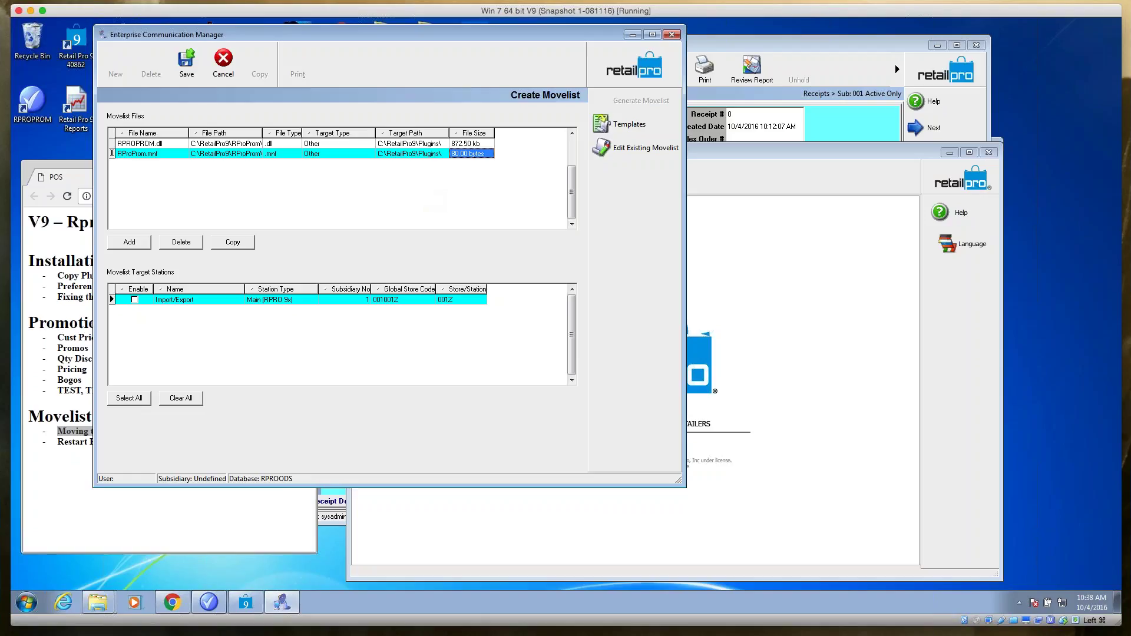
Bring the RetailPro9 folder window forward and open its Layouts folder.
click(98, 602)
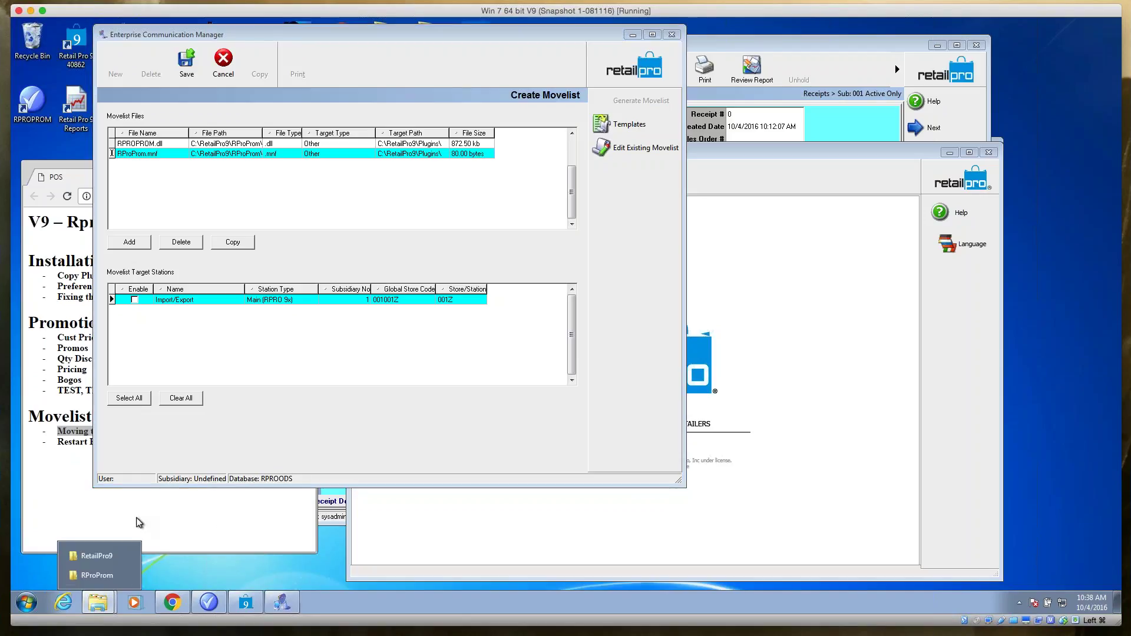
click(96, 555)
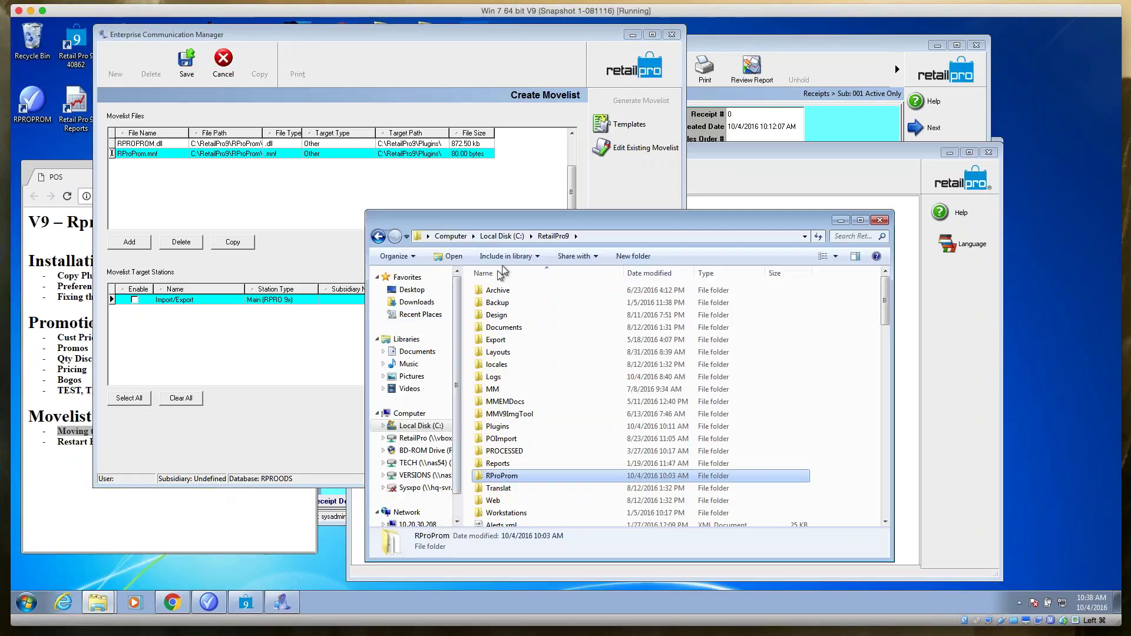
drag(508, 222, 382, 105)
double_click(400, 236)
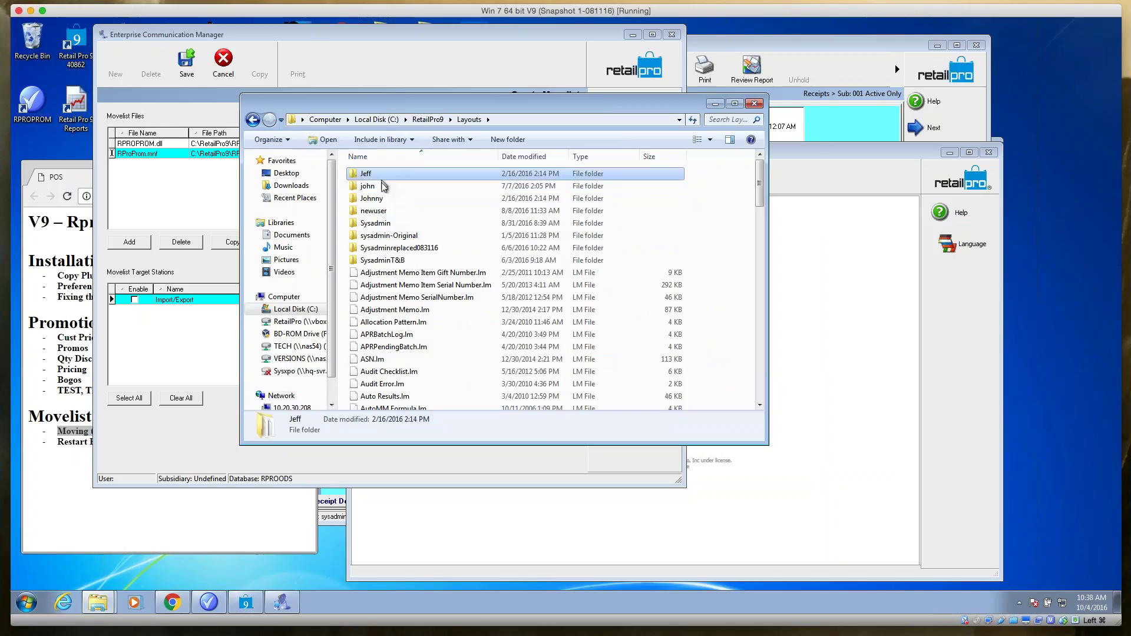
Select the newuser, Jeff and john user layout folders in turn.
click(377, 198)
click(377, 211)
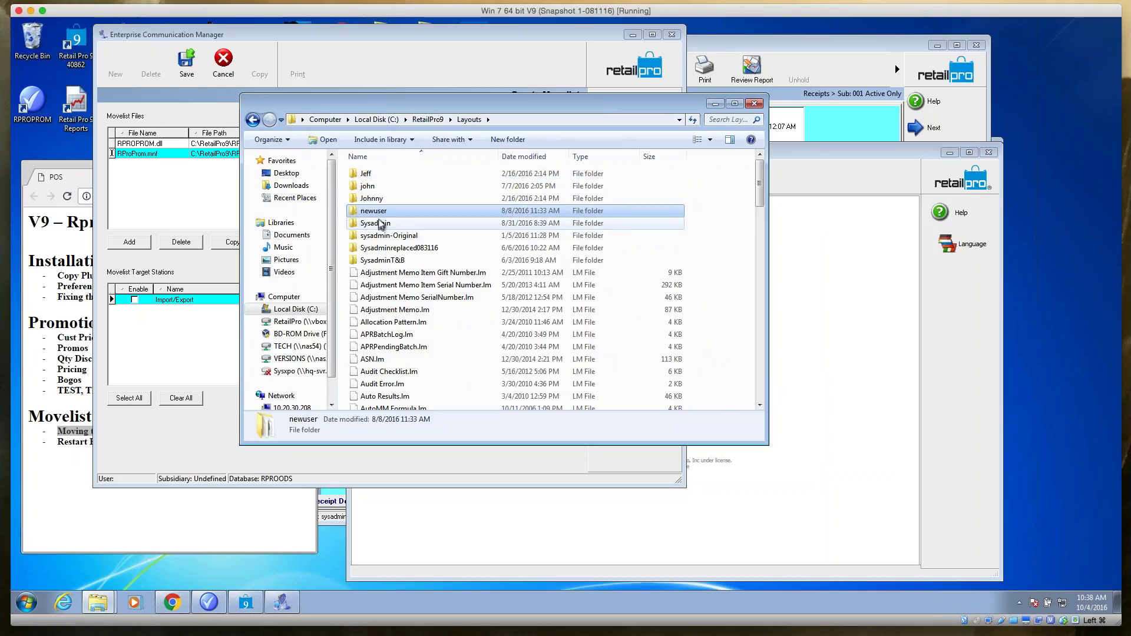
click(373, 176)
click(374, 187)
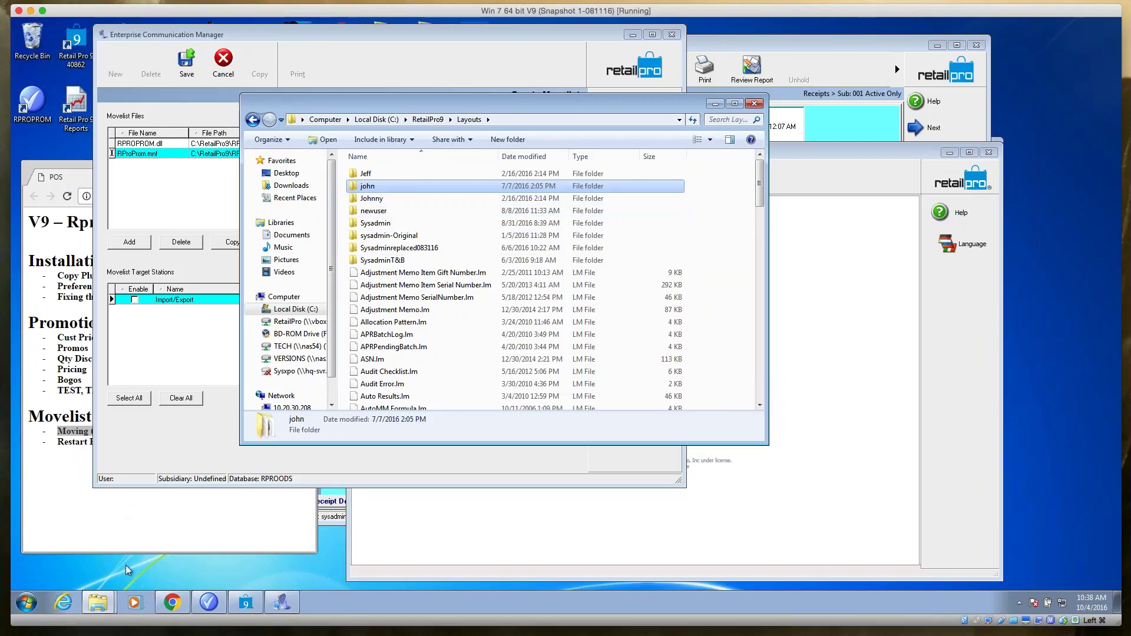
click(26, 602)
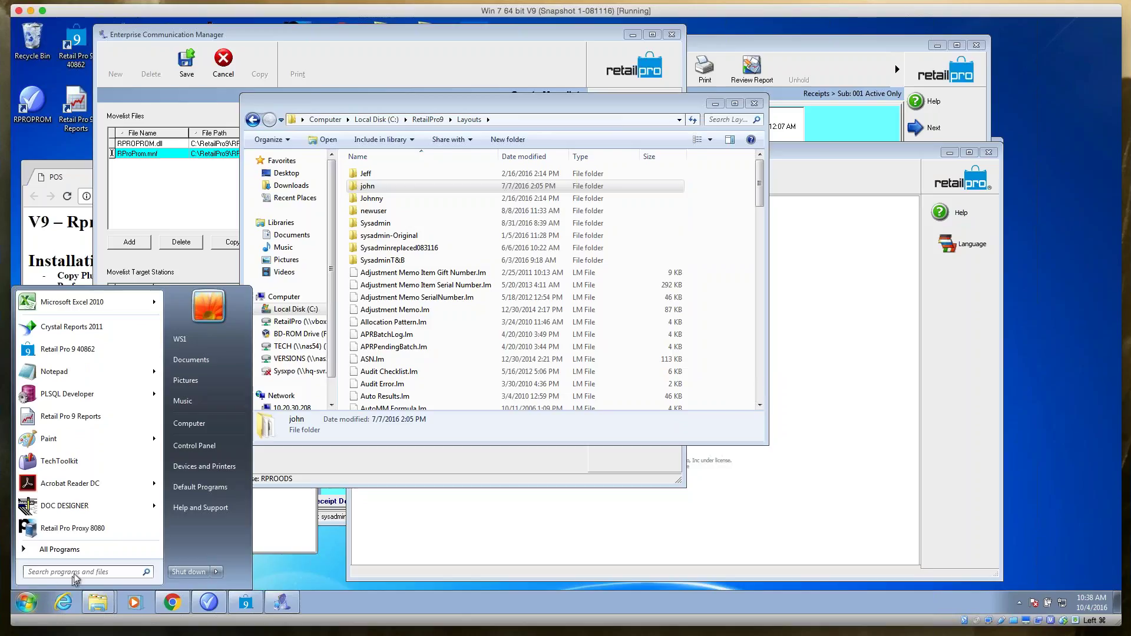
In a new Paint canvas, draw a top square linked by lines to two lower boxes.
click(98, 438)
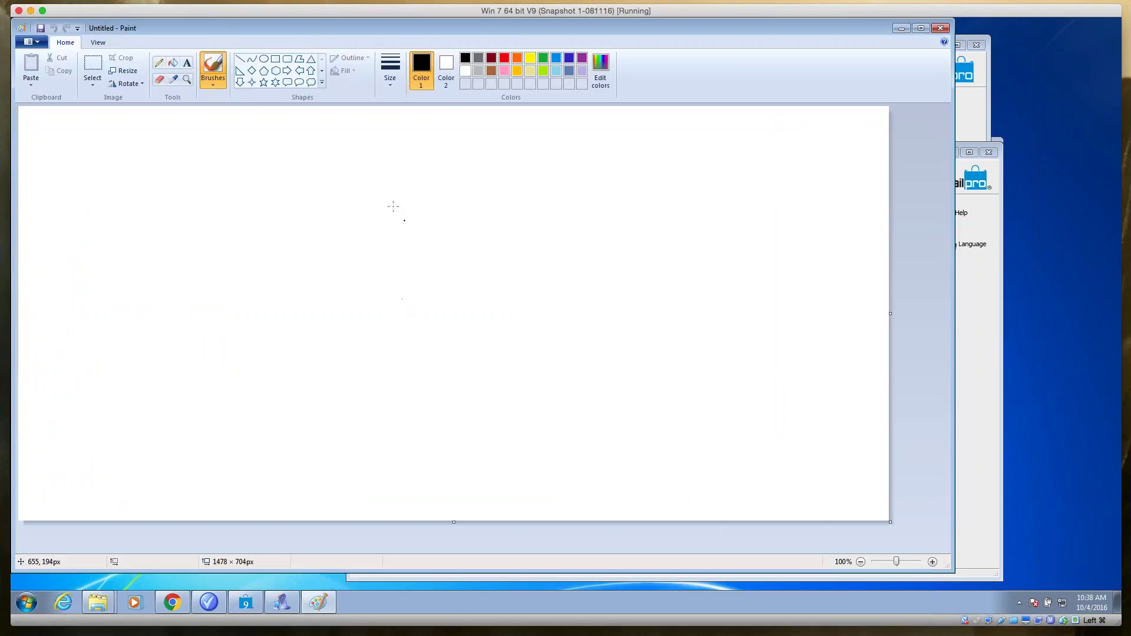
mouse_move(401, 178)
mouse_down()
mouse_move(383, 178)
mouse_move(427, 221)
mouse_move(417, 180)
mouse_move(398, 178)
mouse_move(403, 158)
mouse_move(412, 172)
mouse_up()
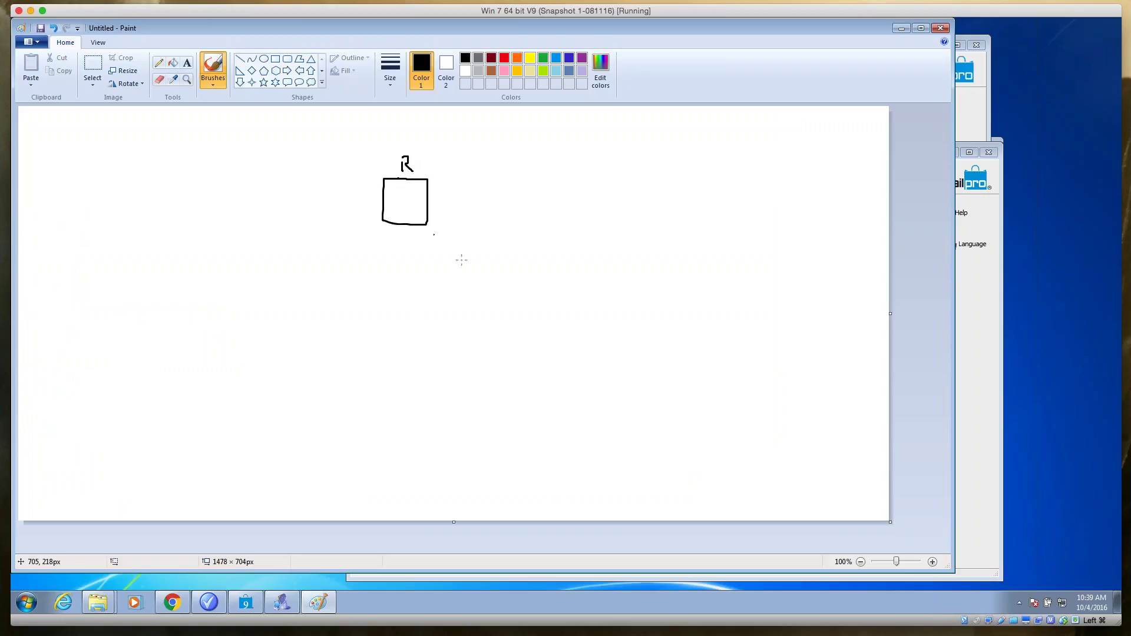
mouse_move(496, 260)
mouse_down()
mouse_move(460, 288)
mouse_move(508, 281)
mouse_move(506, 264)
mouse_up()
mouse_move(370, 252)
mouse_down()
mouse_move(328, 260)
mouse_move(377, 284)
mouse_move(377, 258)
mouse_up()
mouse_move(402, 192)
mouse_down()
mouse_move(410, 200)
mouse_move(402, 194)
mouse_move(369, 252)
mouse_up()
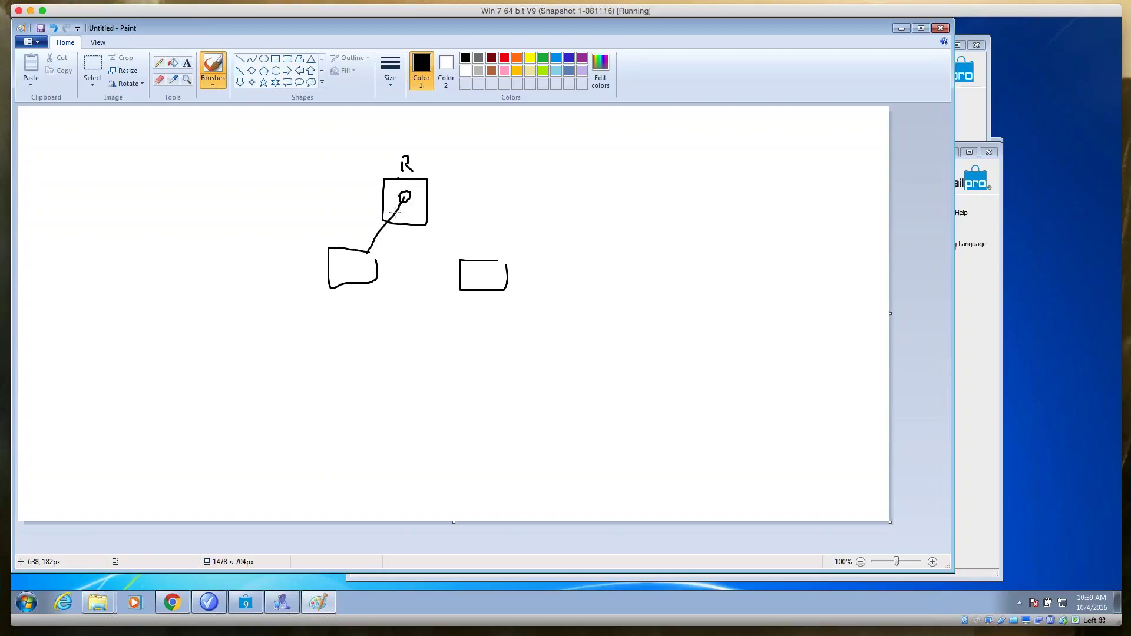
drag(406, 197, 467, 265)
Add a small box with connecting lines, mark both lower boxes with an X, and close Paint.
mouse_move(457, 199)
mouse_down()
mouse_move(438, 210)
mouse_move(463, 213)
mouse_move(463, 197)
mouse_move(450, 197)
mouse_up()
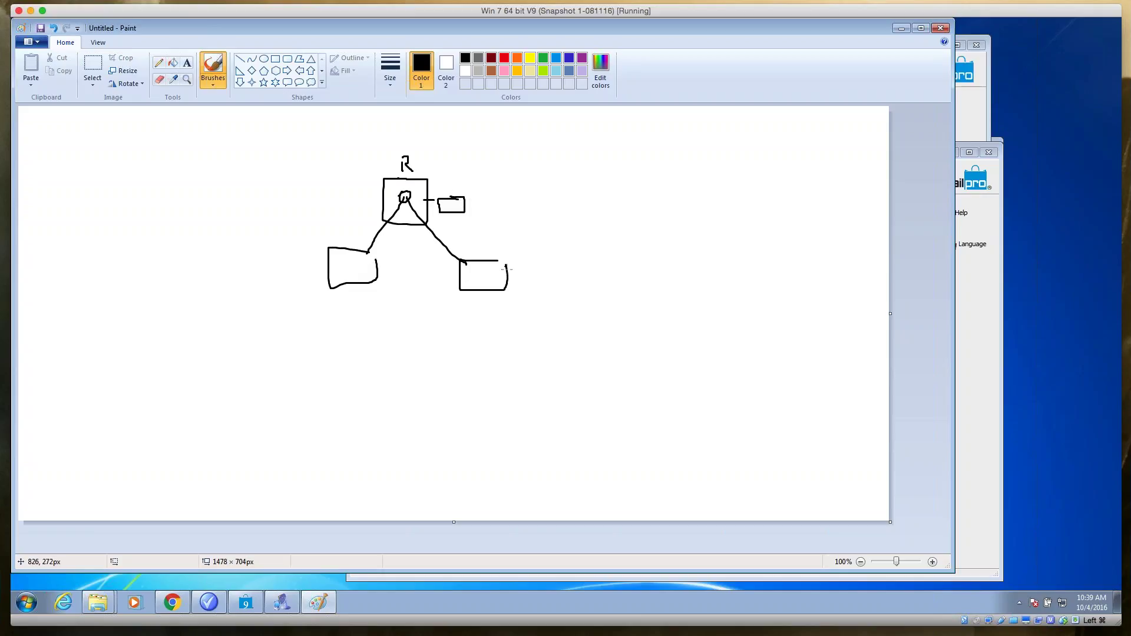
drag(534, 233, 491, 271)
drag(474, 274, 477, 282)
mouse_move(494, 278)
mouse_down()
mouse_move(466, 299)
mouse_move(457, 204)
mouse_move(472, 276)
mouse_up()
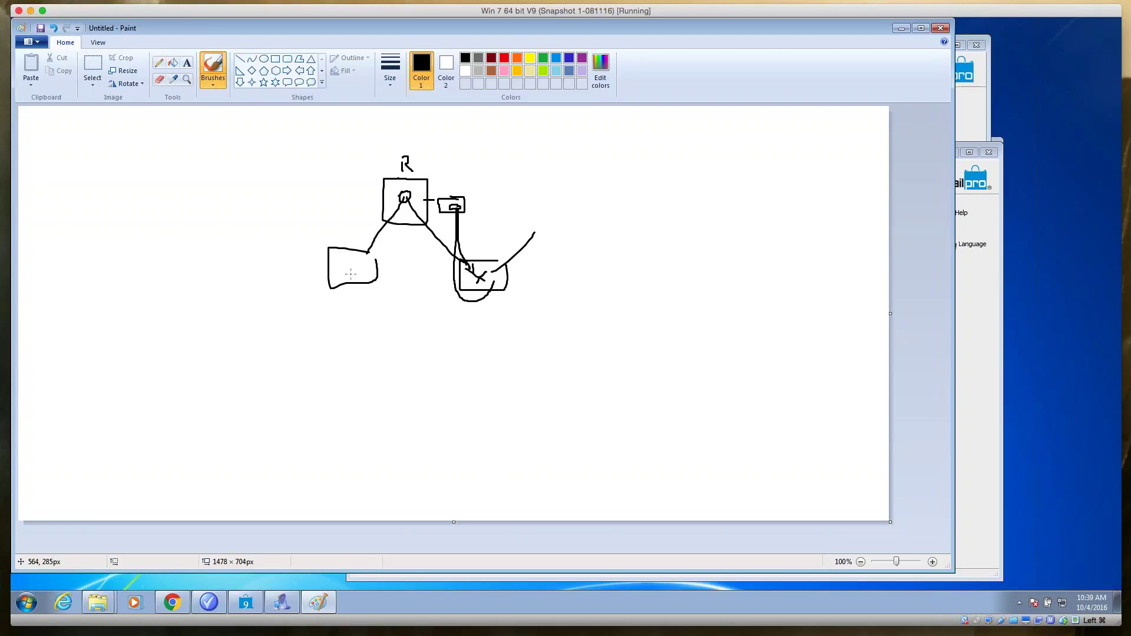
mouse_move(345, 264)
mouse_down()
mouse_move(364, 279)
mouse_move(358, 287)
mouse_move(437, 220)
mouse_move(404, 256)
mouse_move(368, 269)
mouse_move(375, 274)
mouse_up()
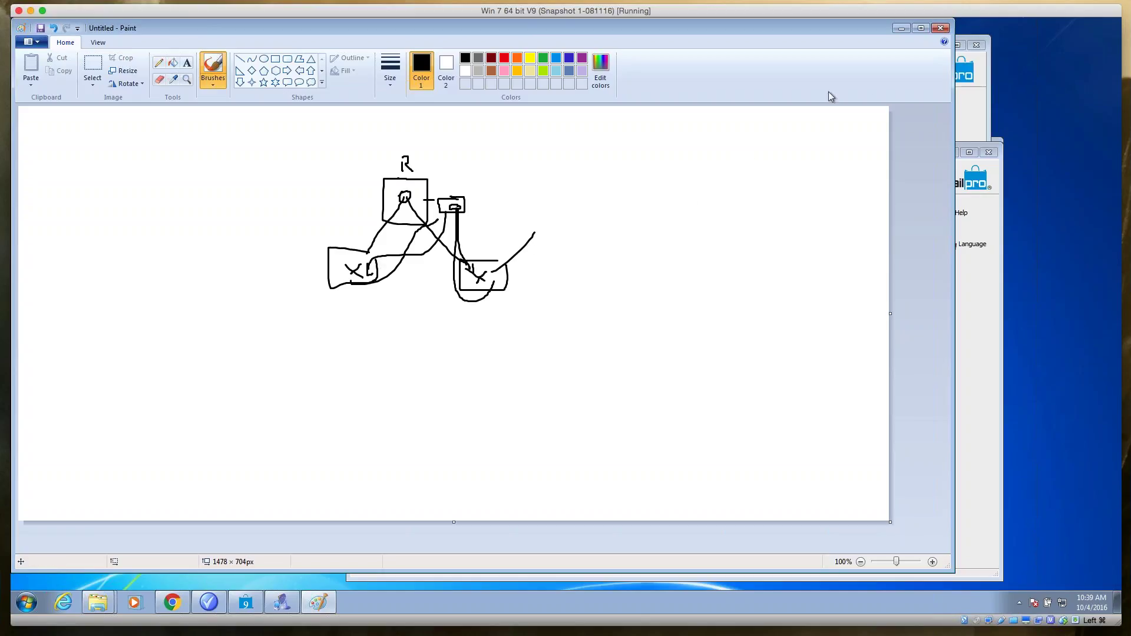
click(937, 34)
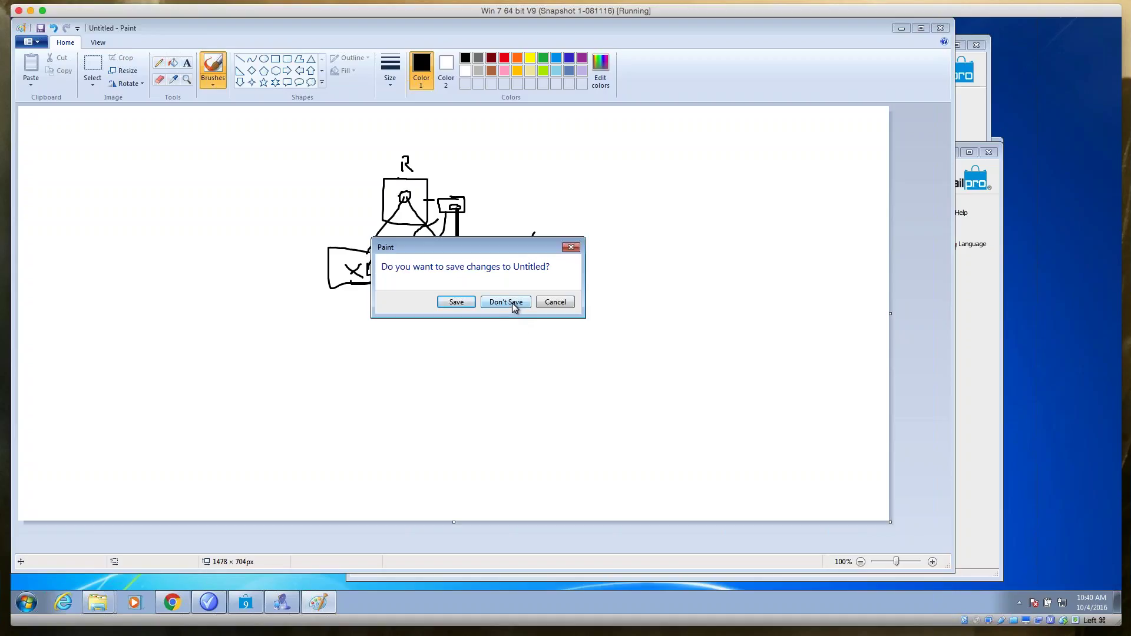
Discard the Paint sketch without saving.
click(506, 302)
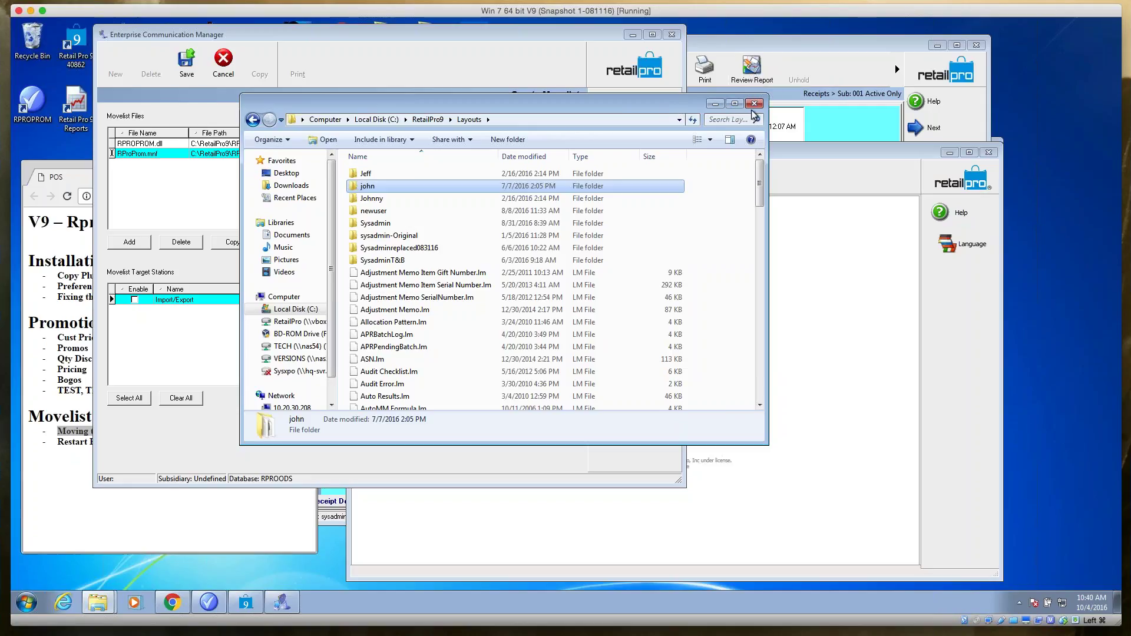
Close the Layouts window and cancel the unsaved Import/Export movelist.
click(755, 105)
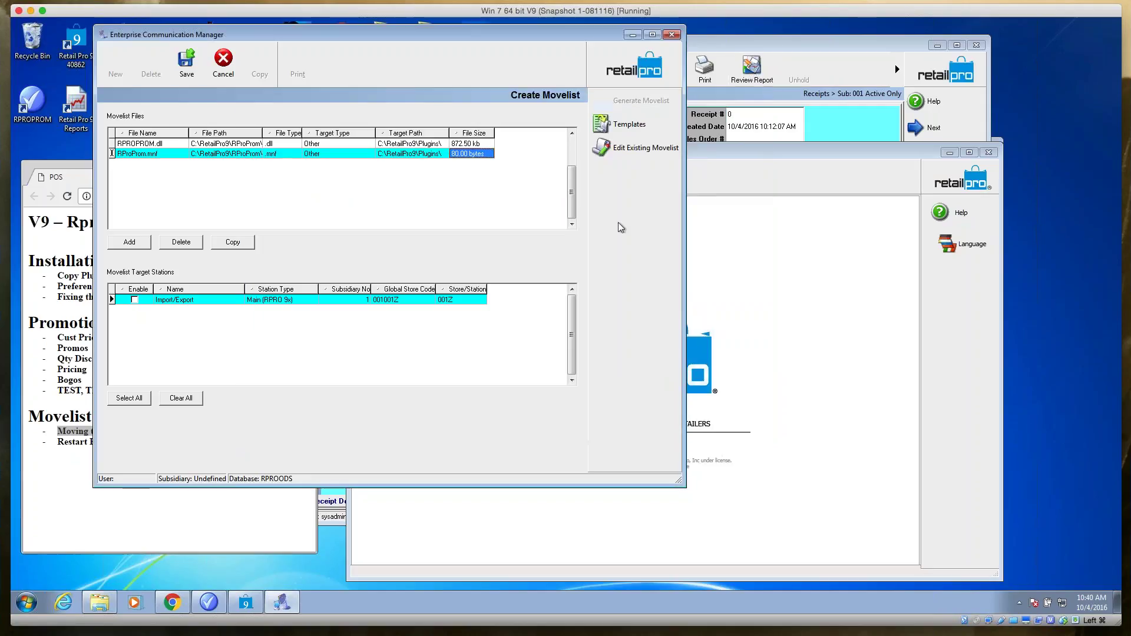
click(235, 54)
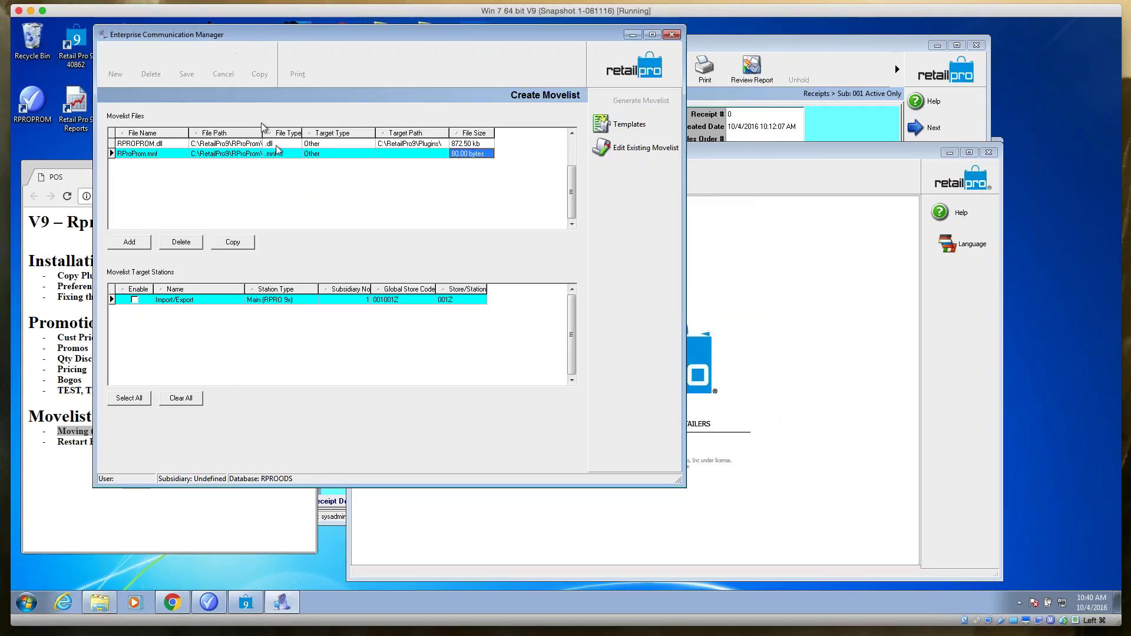
click(362, 144)
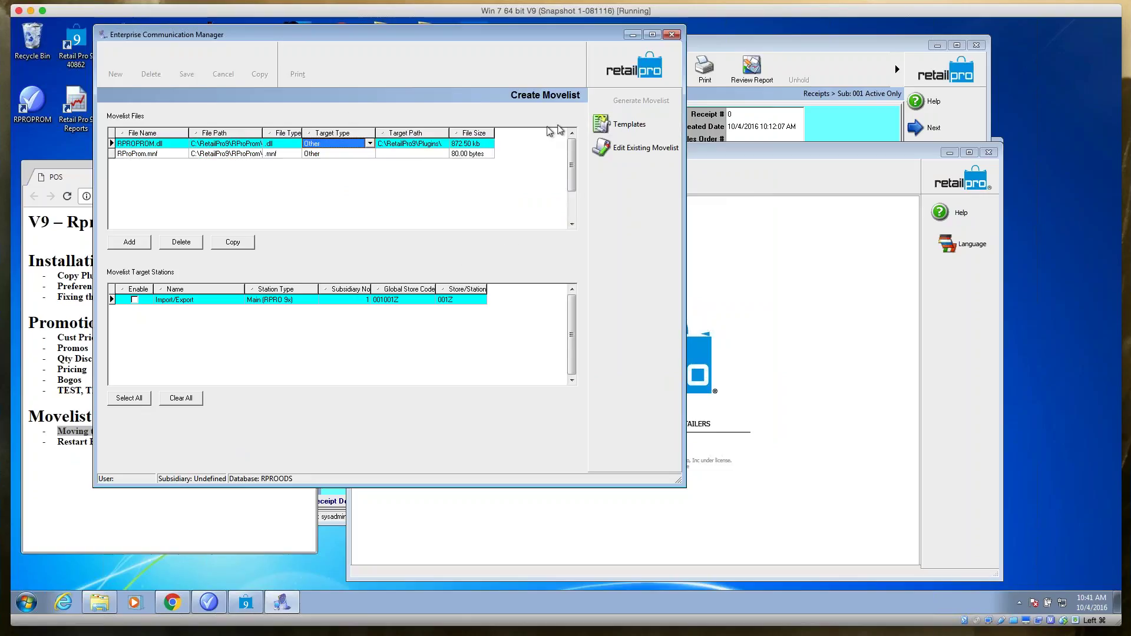
Confirm no existing movelist file for Import/Export, then move the window right.
click(644, 147)
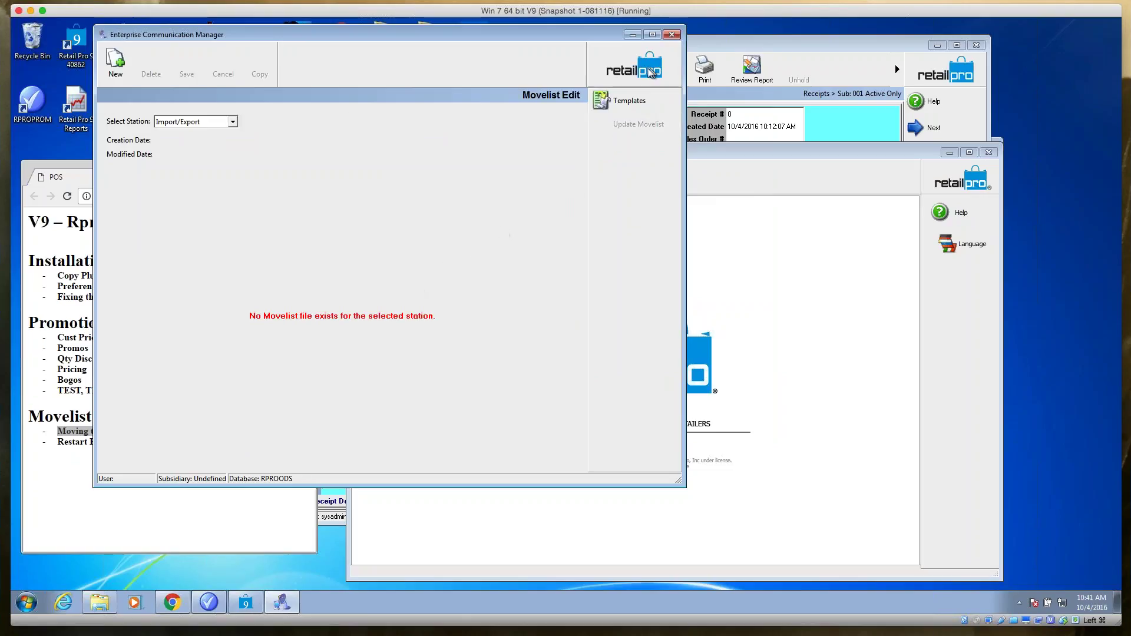
click(671, 36)
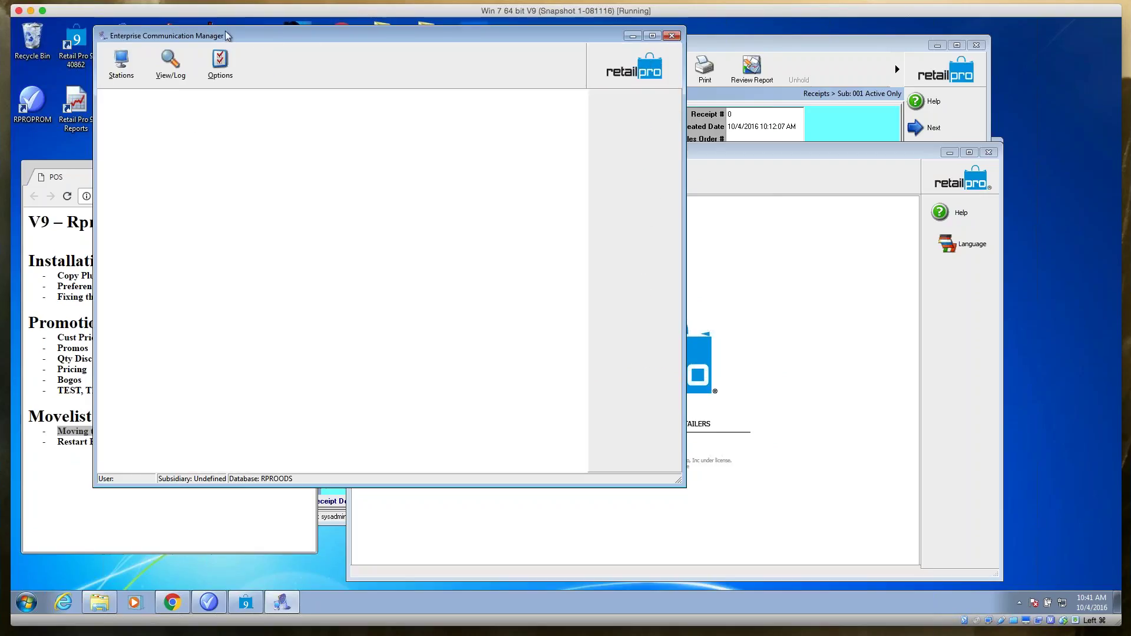
drag(231, 34, 462, 119)
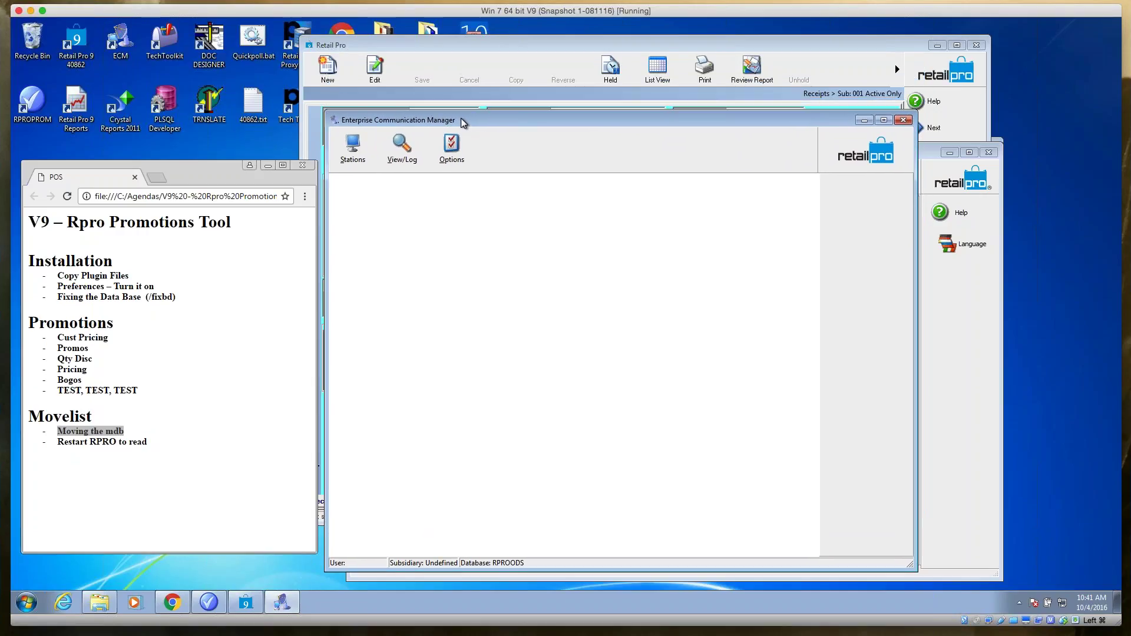